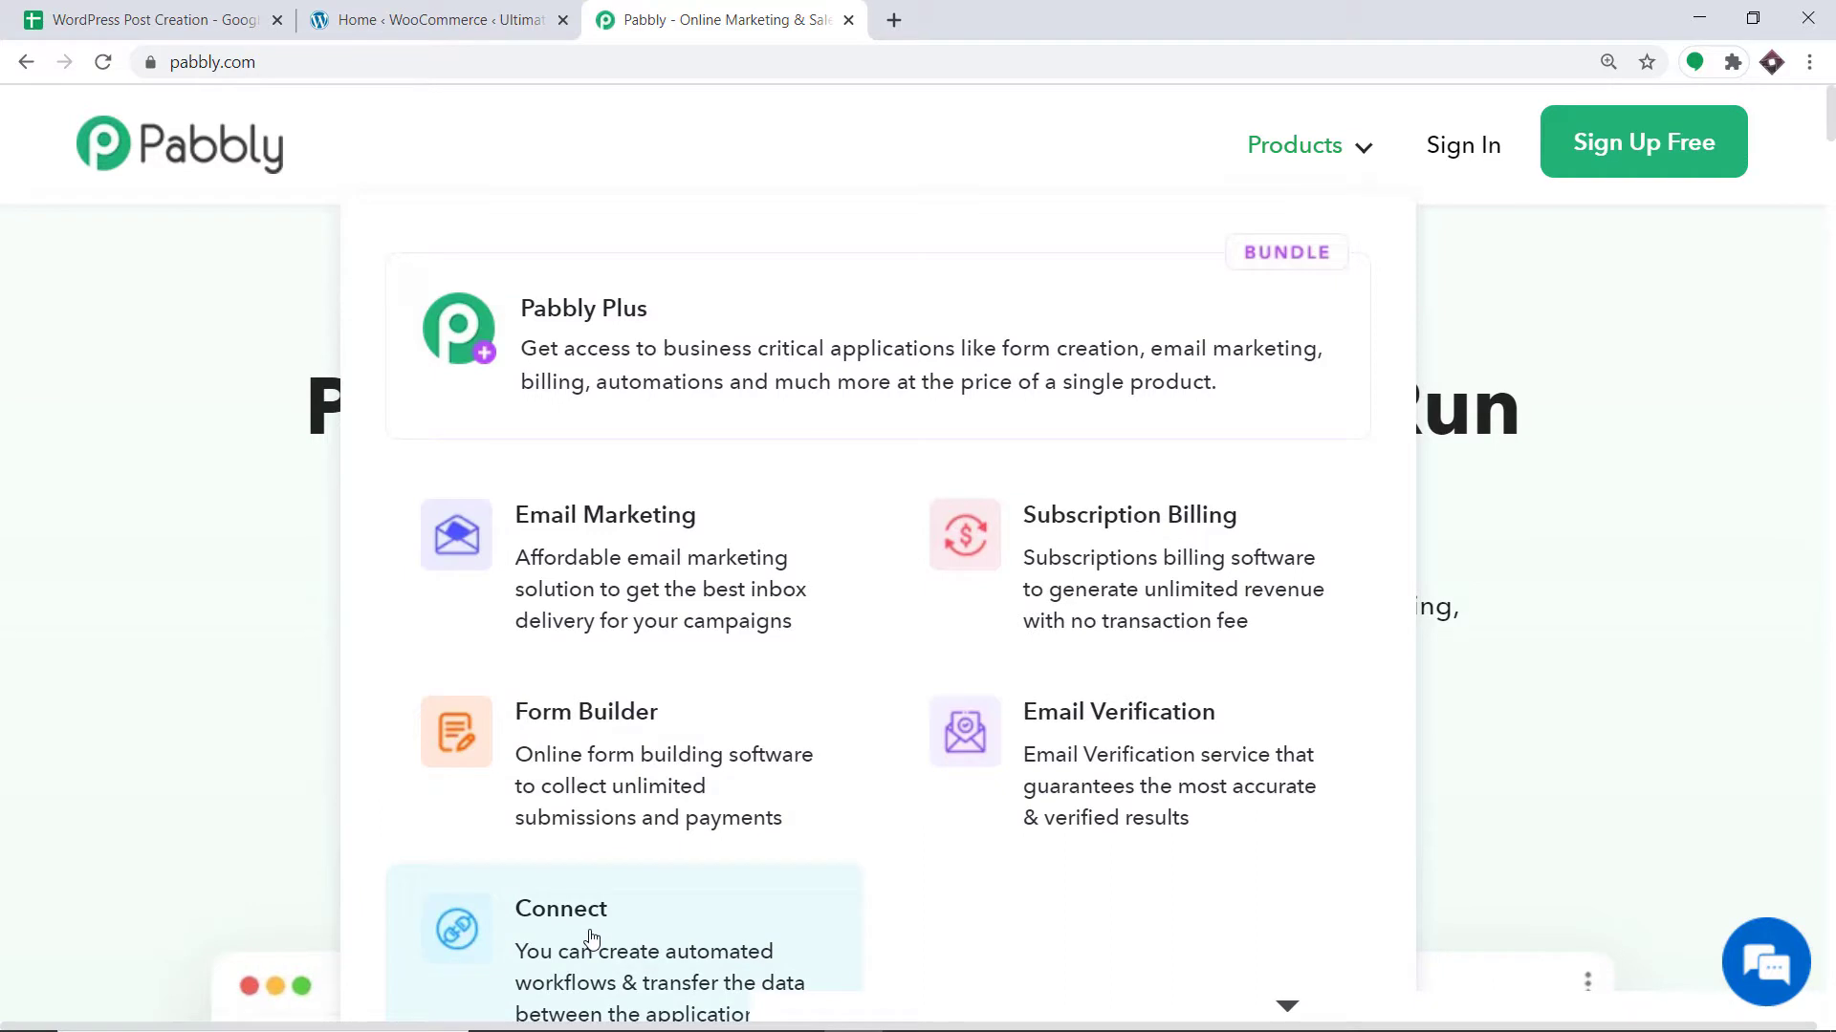
Go to the Pabbly Connect page, sign in, and find the Connect card on All Apps.
click(591, 939)
click(1455, 148)
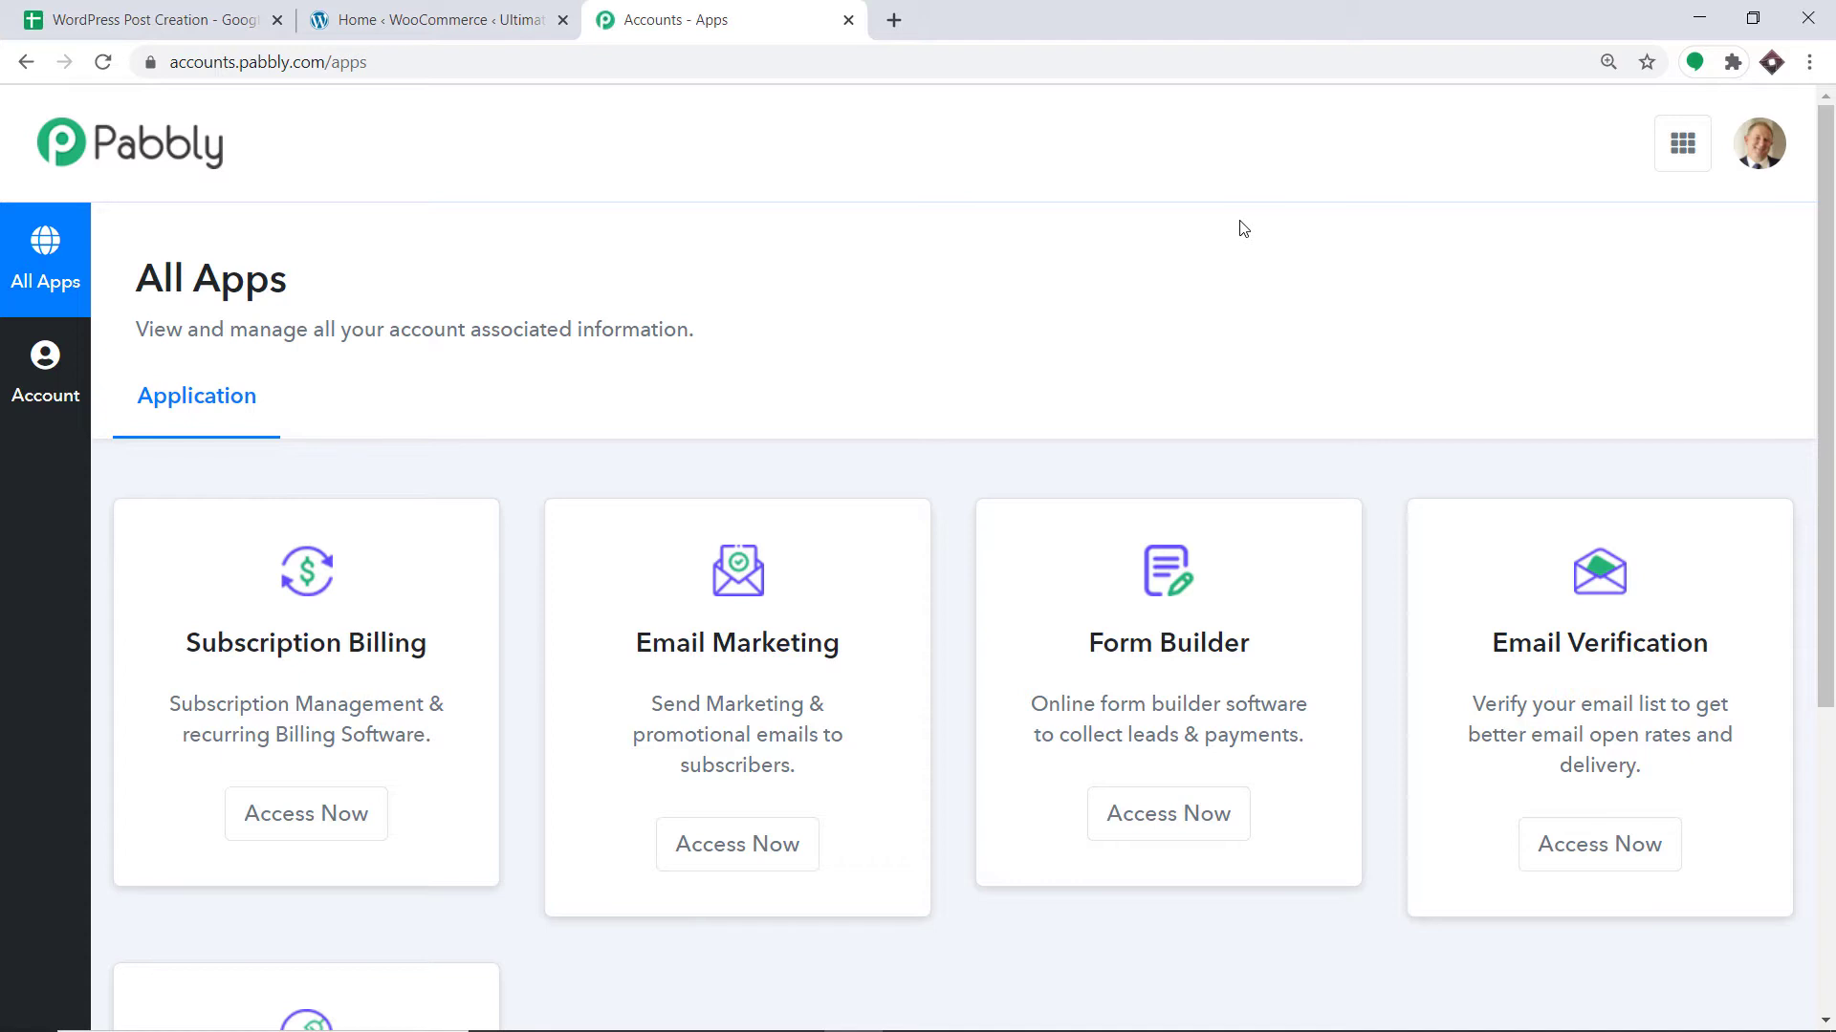
scroll(1247, 239, down, 5)
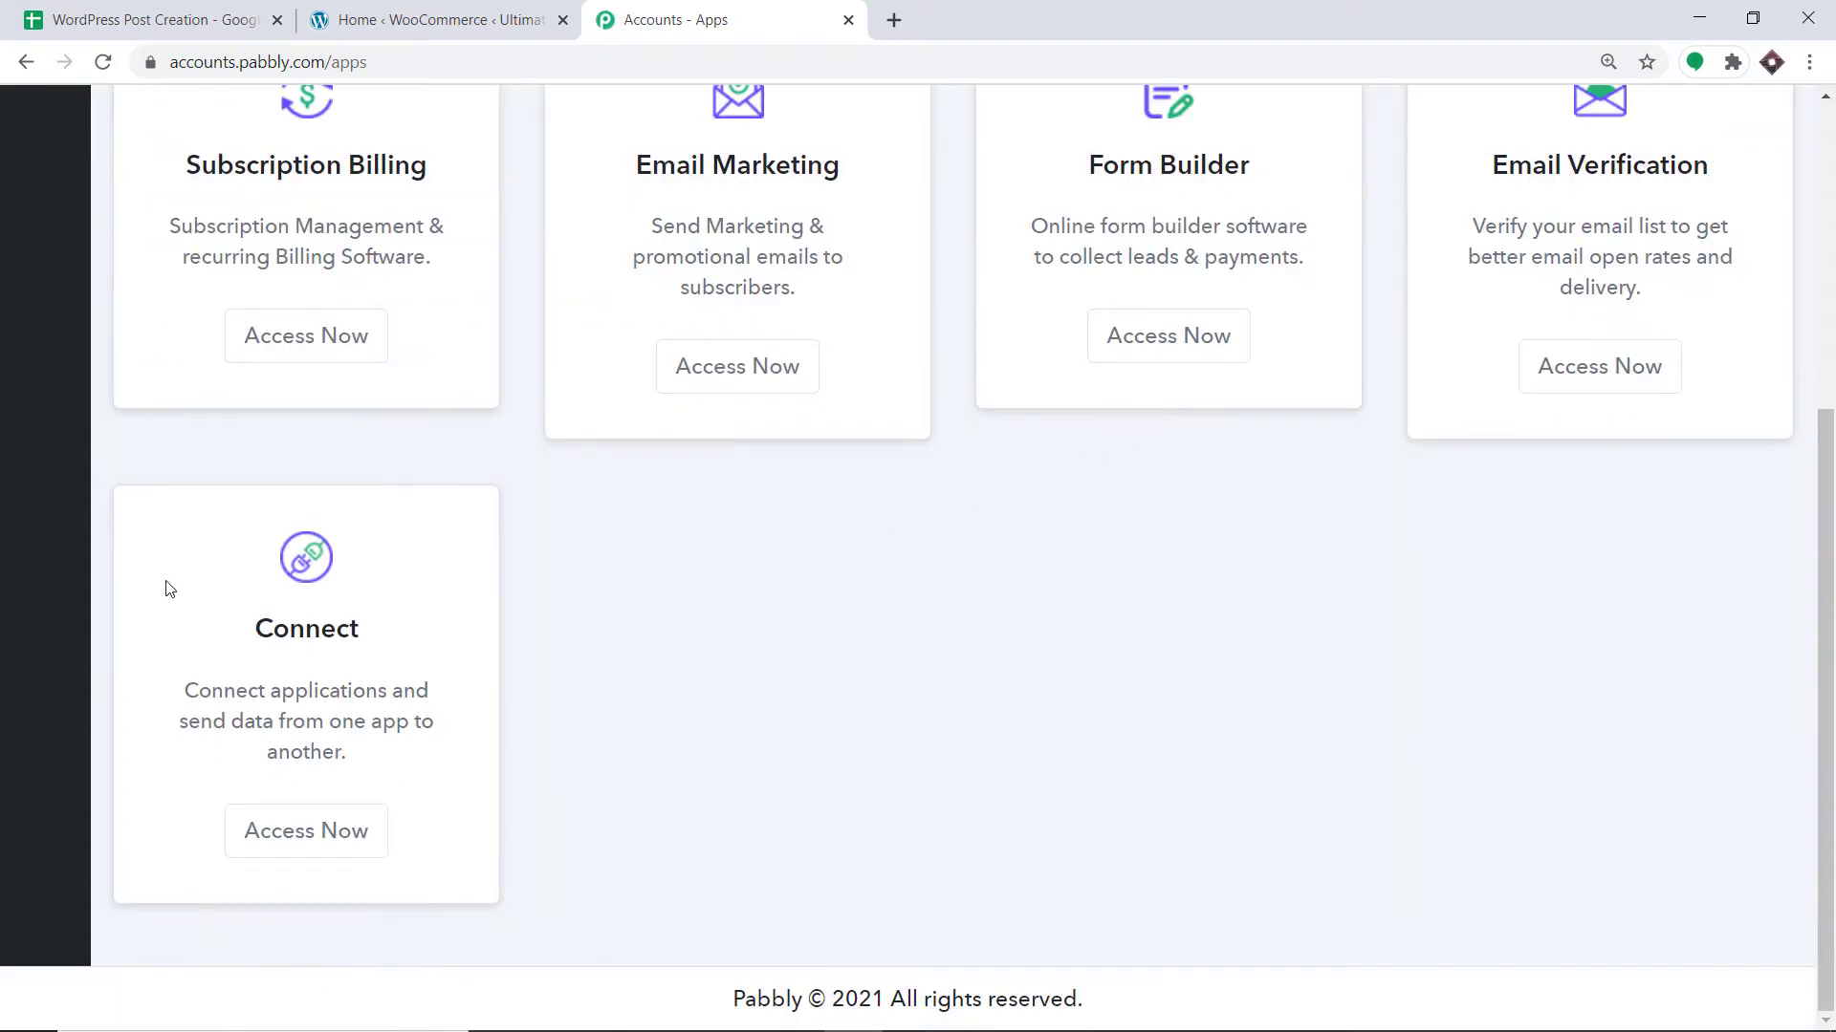
Launch Connect and create a workflow named 'Google Sheets To WordPress'.
click(313, 830)
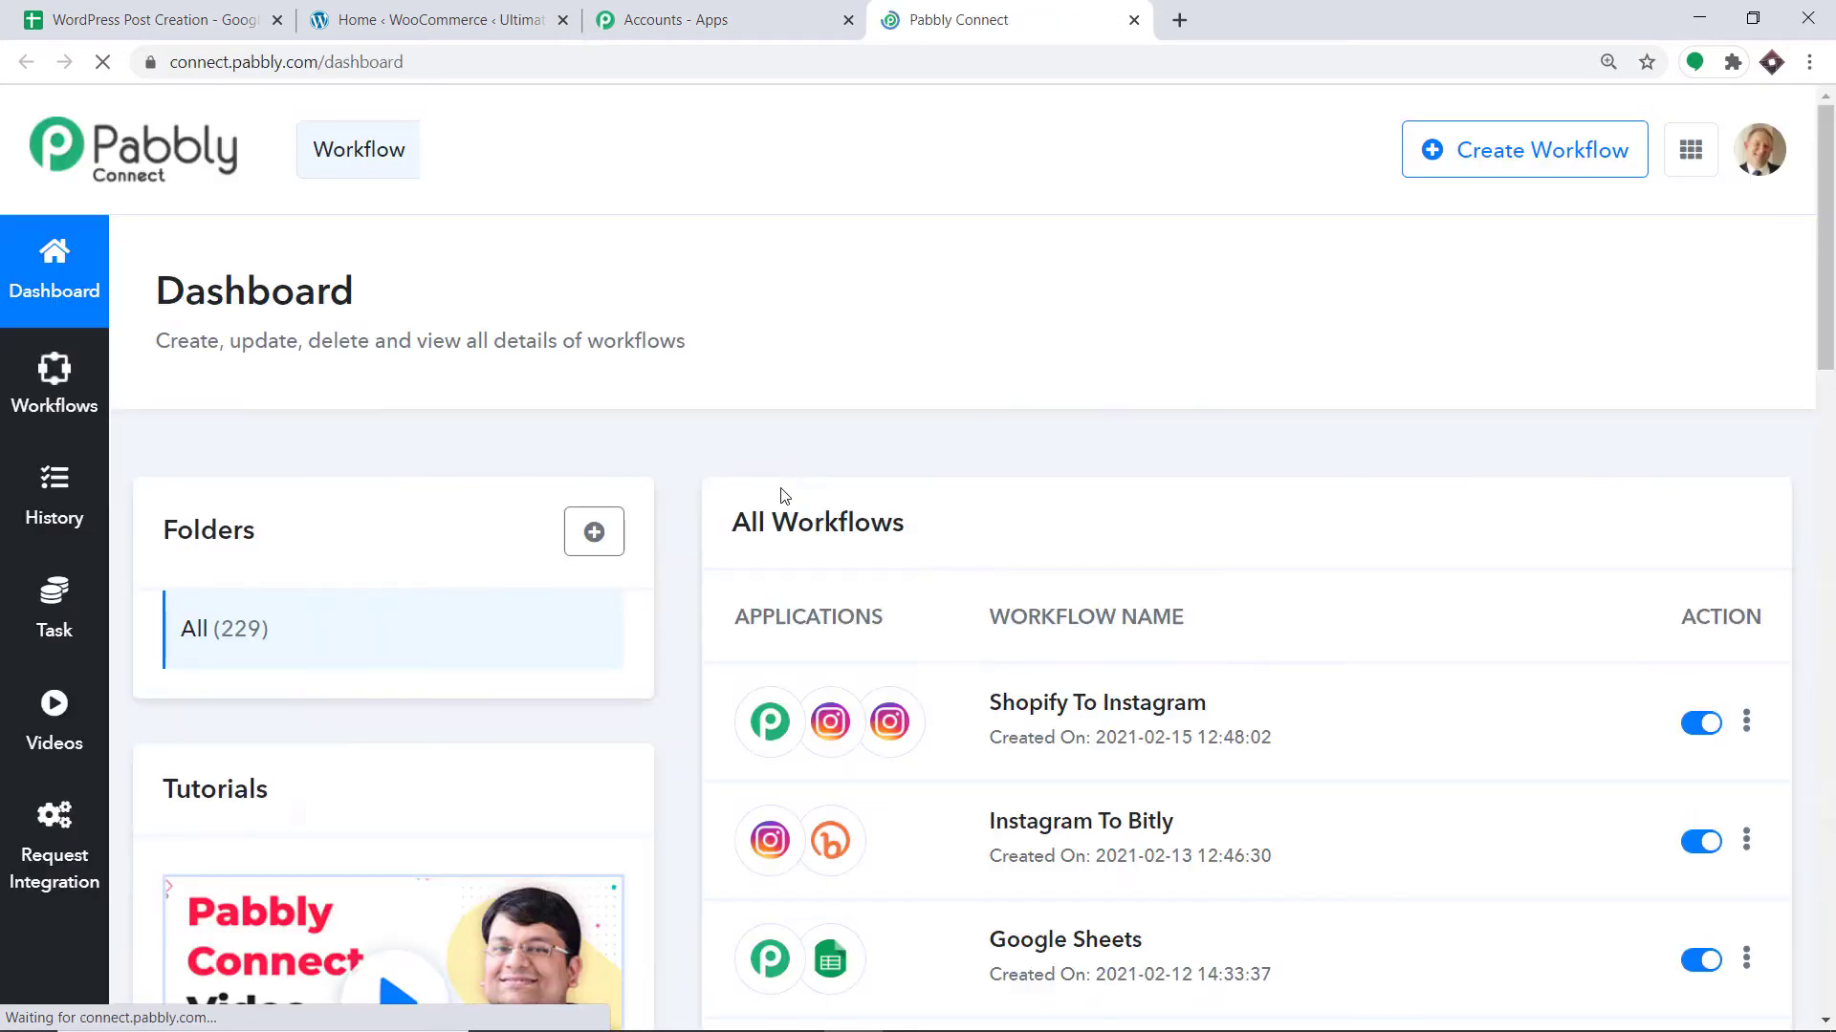
click(1534, 165)
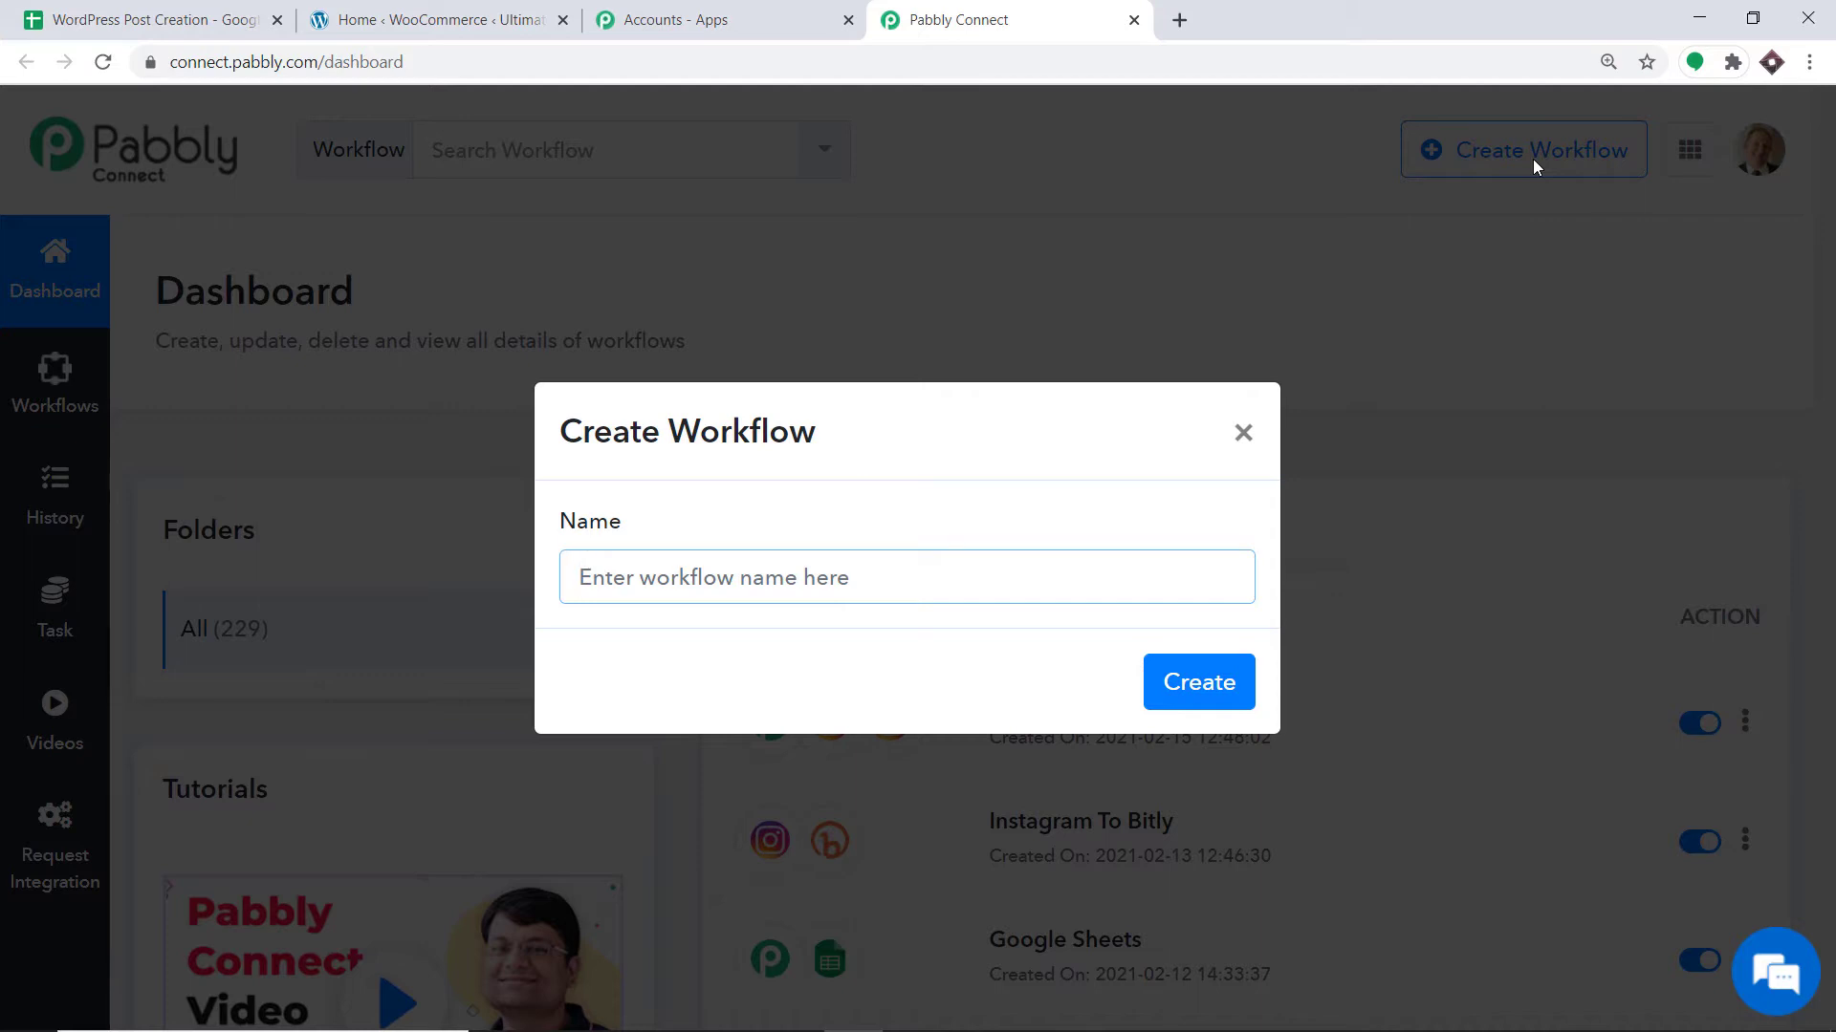
text(Google )
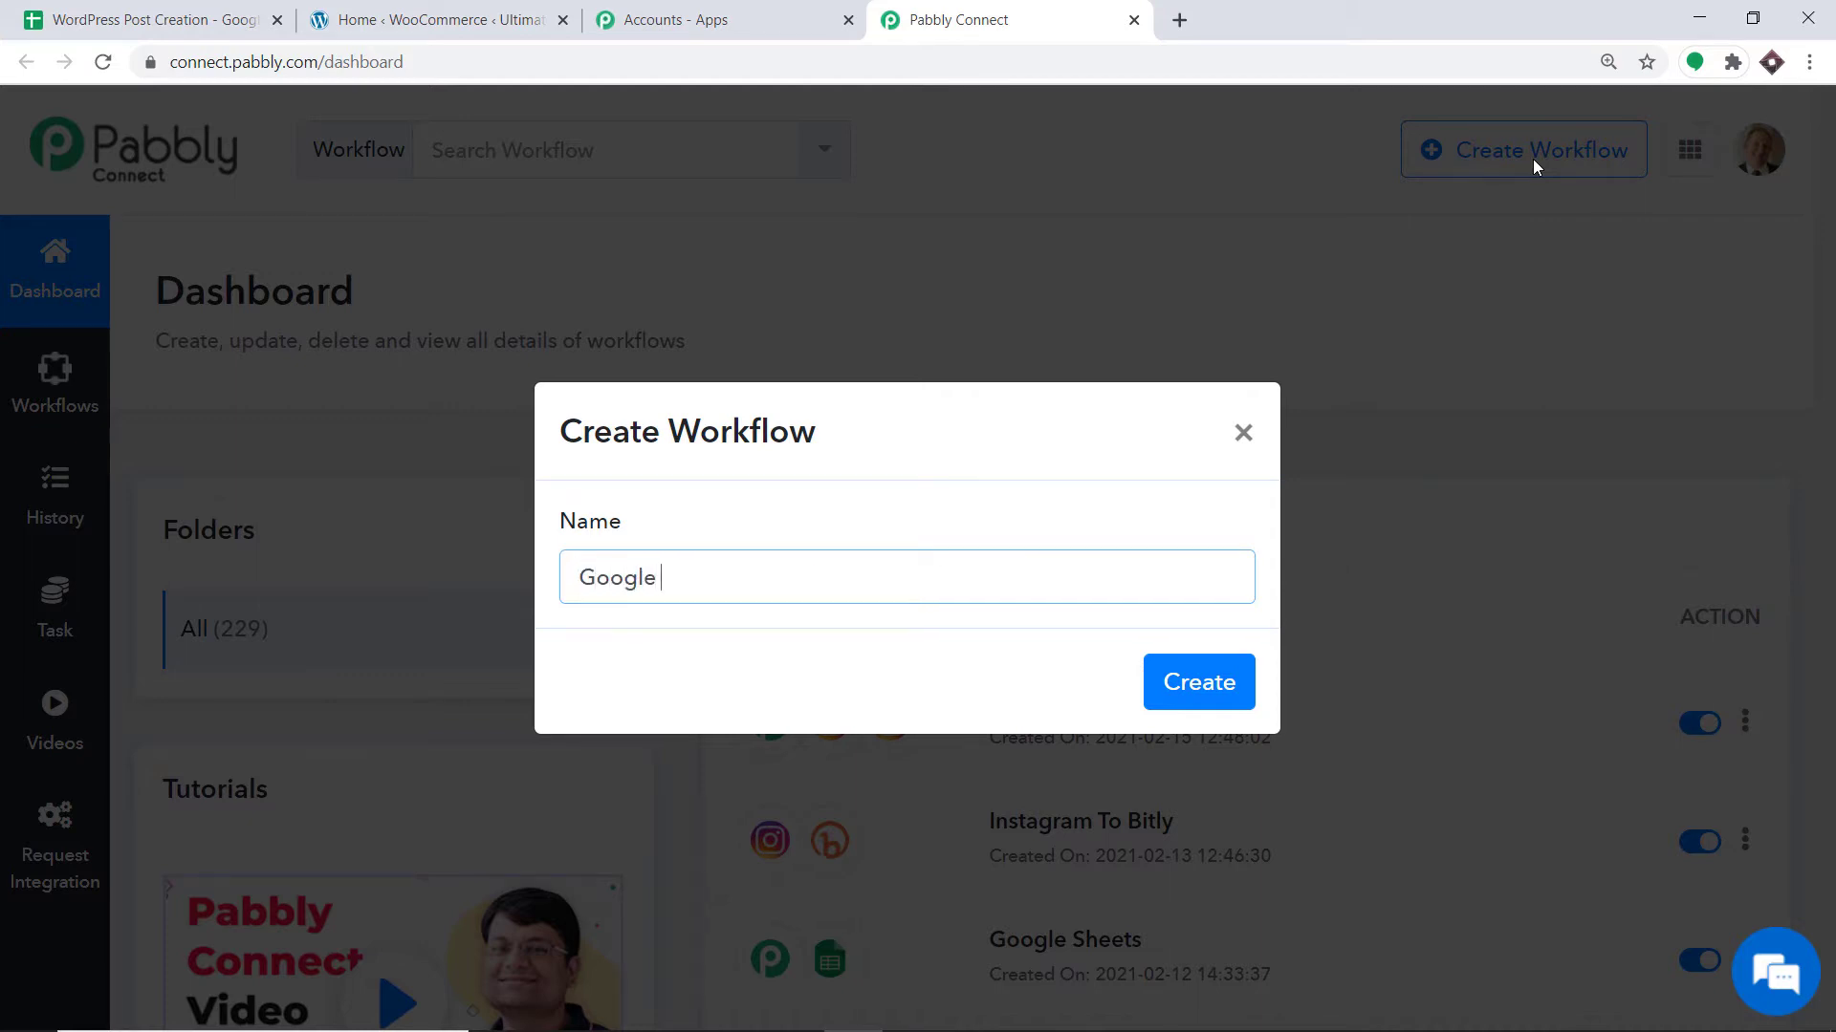
text(Sheets To WordPre)
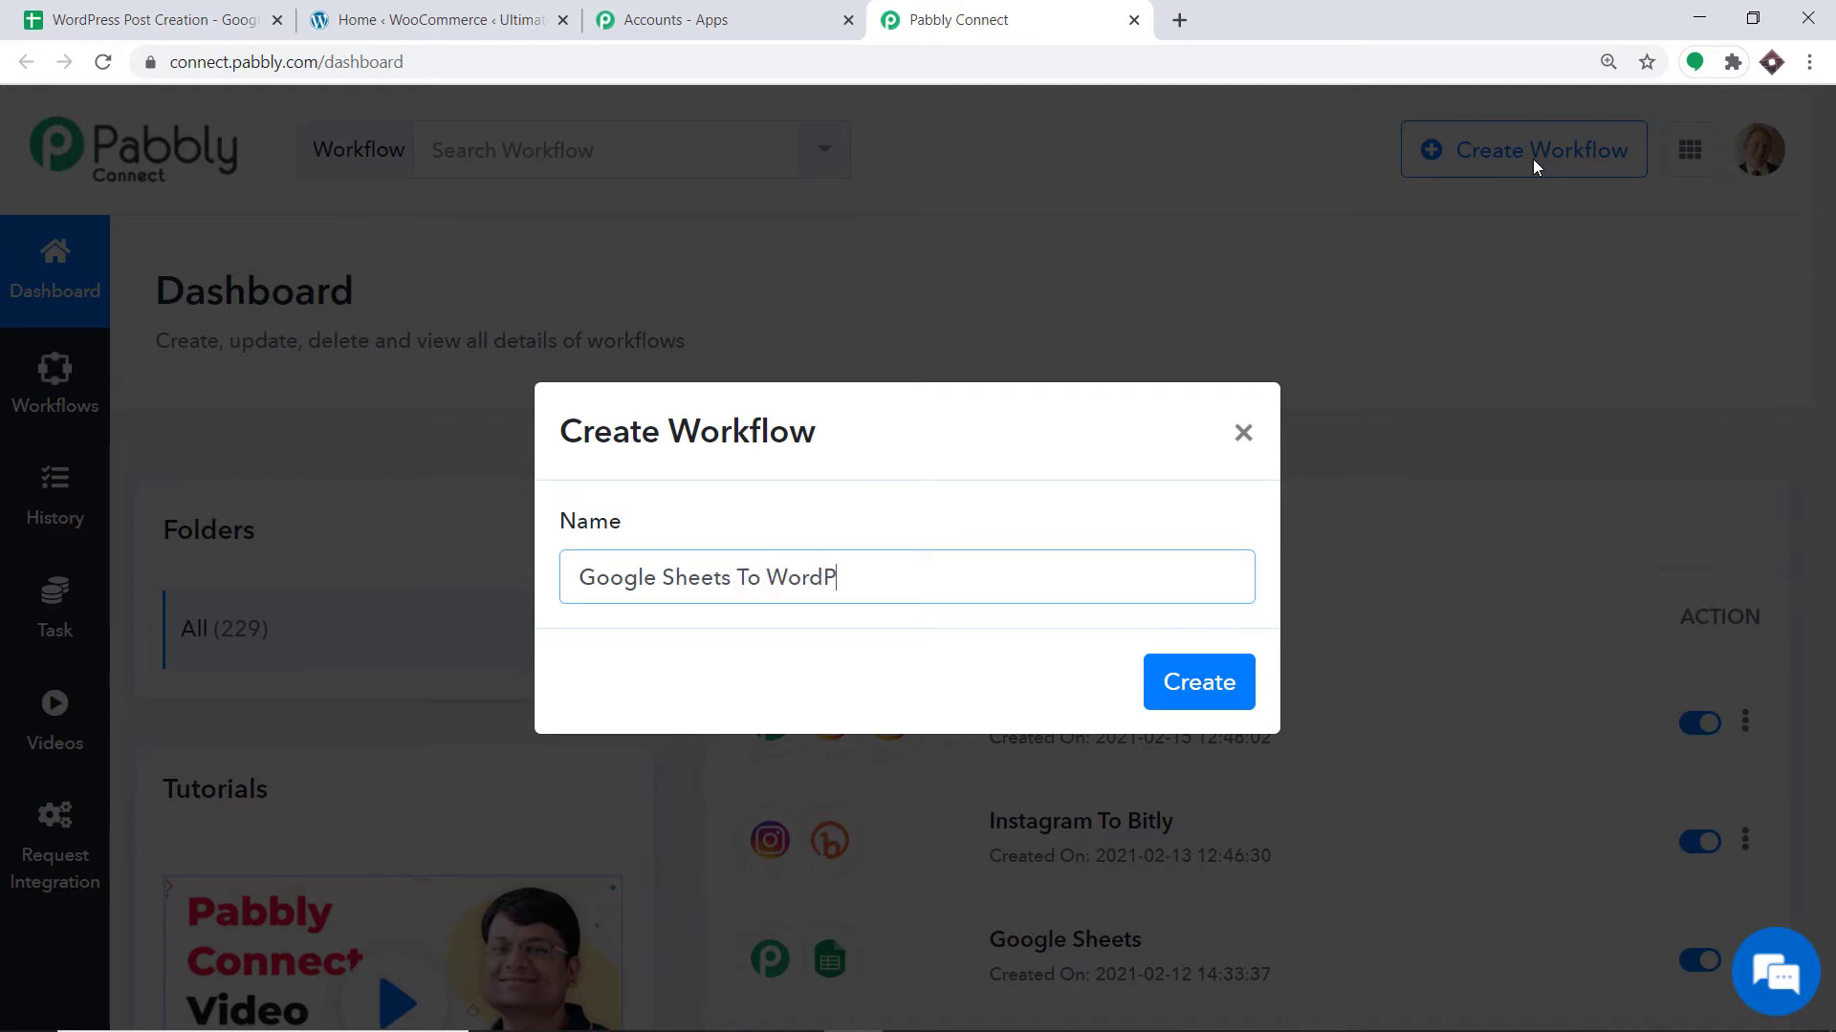
text(ss)
click(1243, 700)
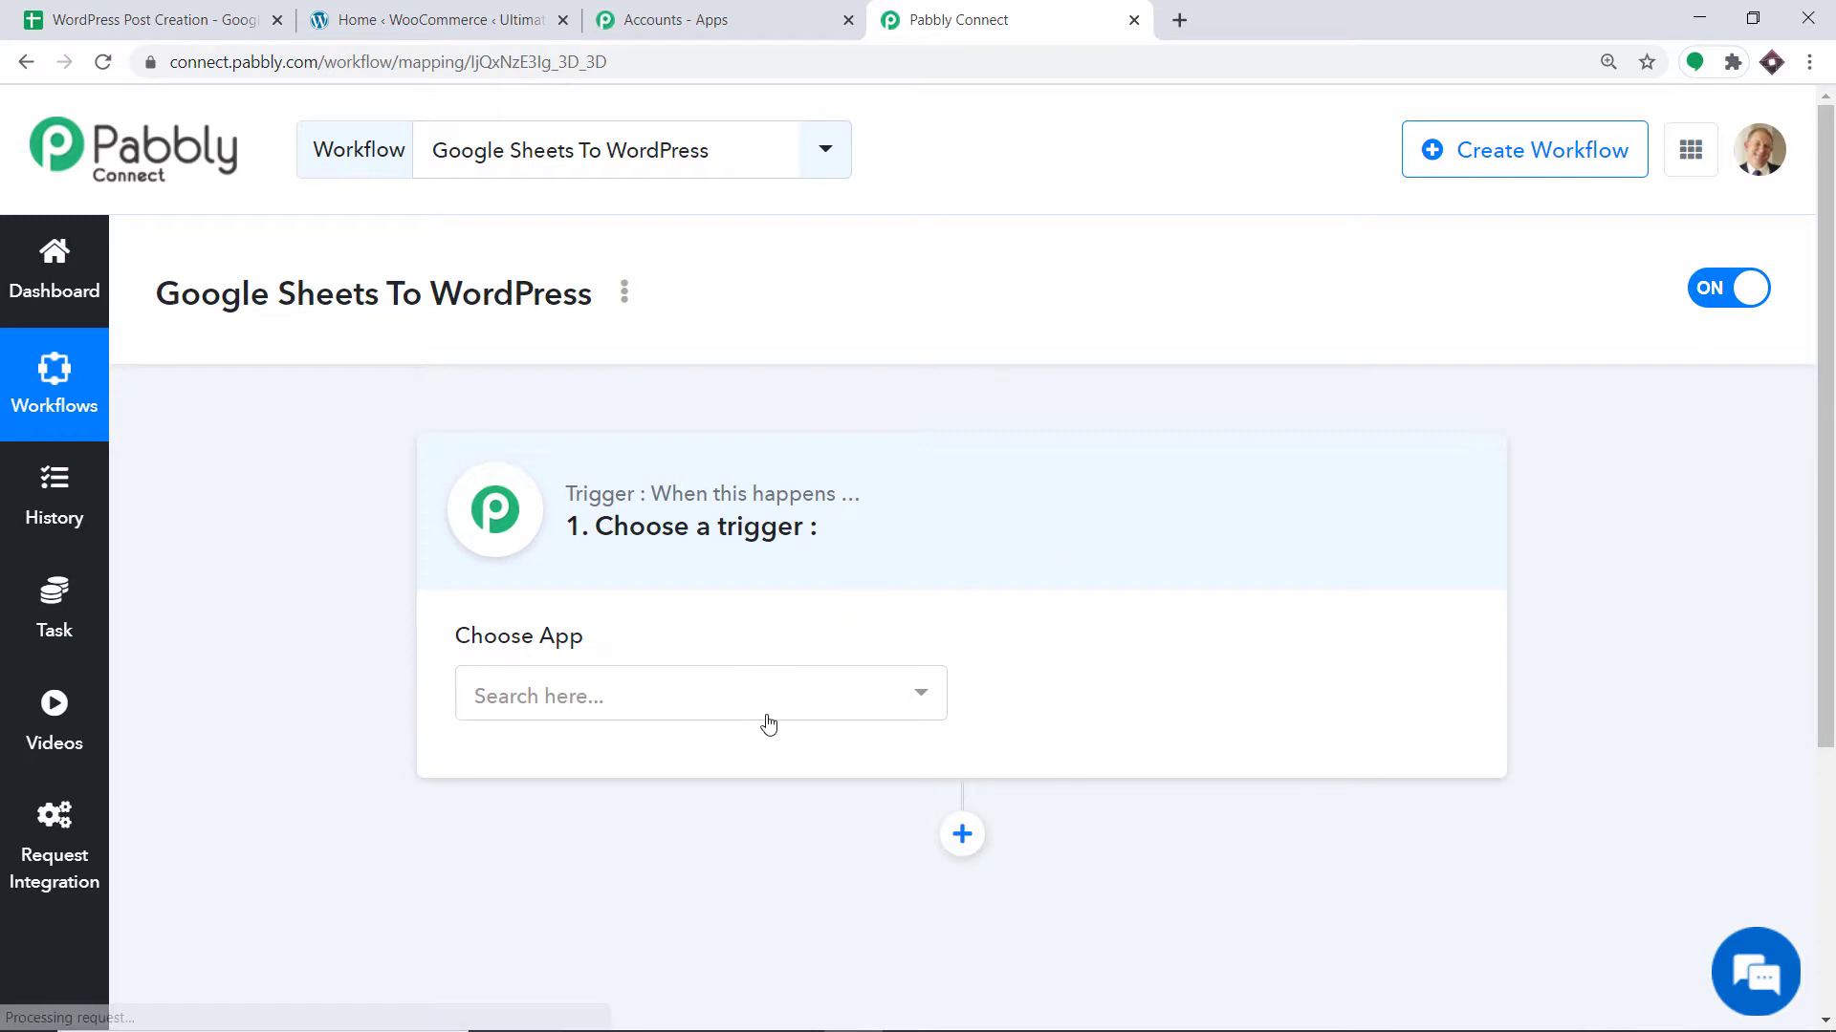
Set the trigger to Google Sheets with the New Spreadsheet Row event.
click(769, 724)
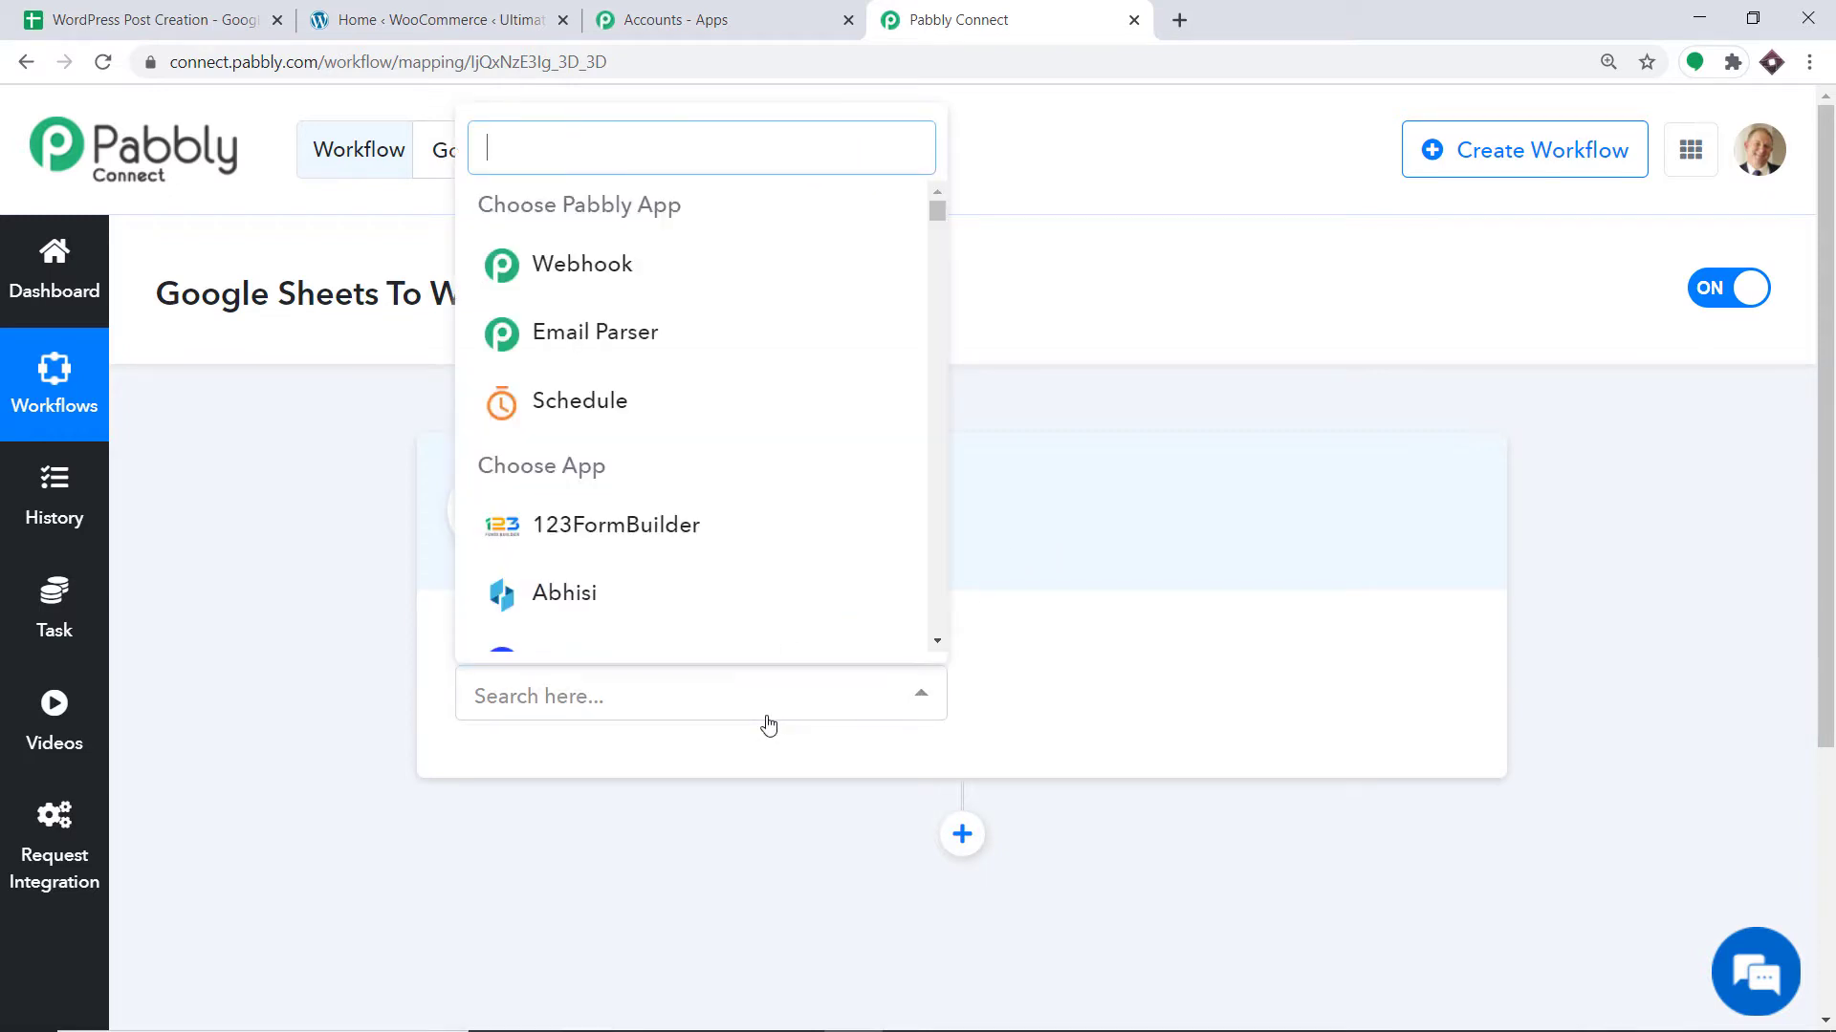
text(googk)
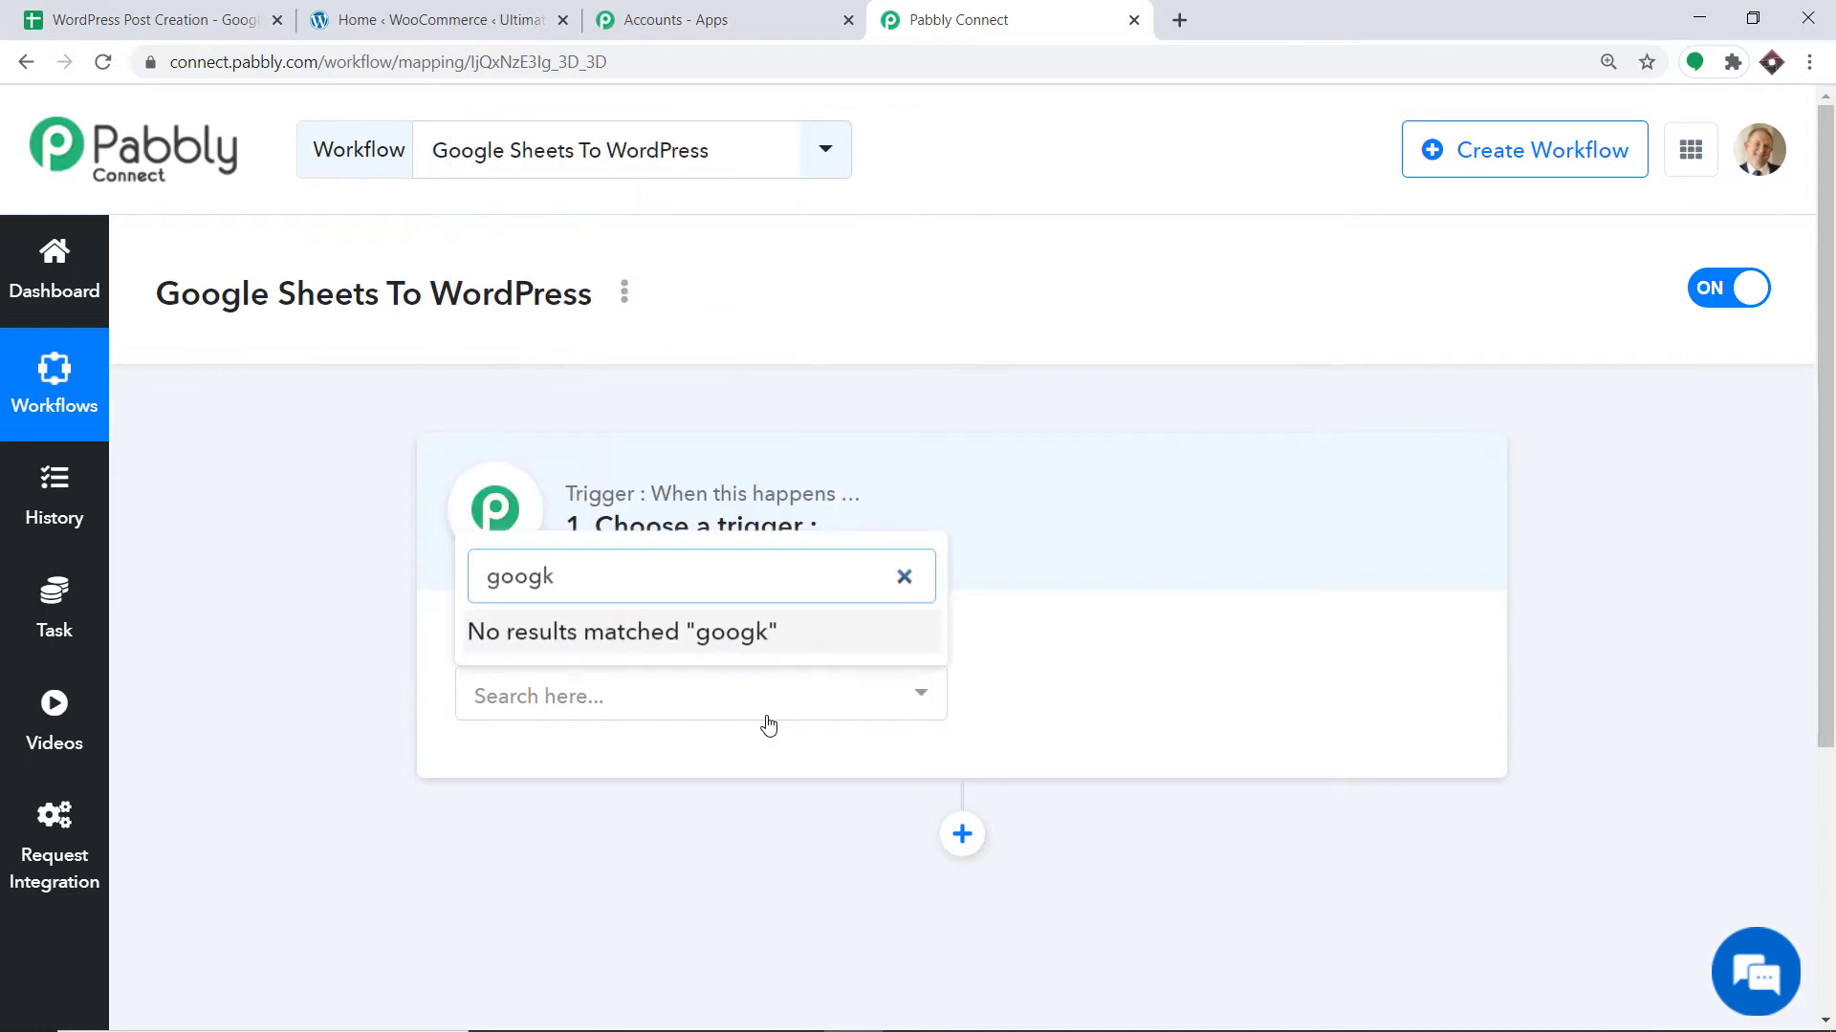
key(BackSpace)
text(le)
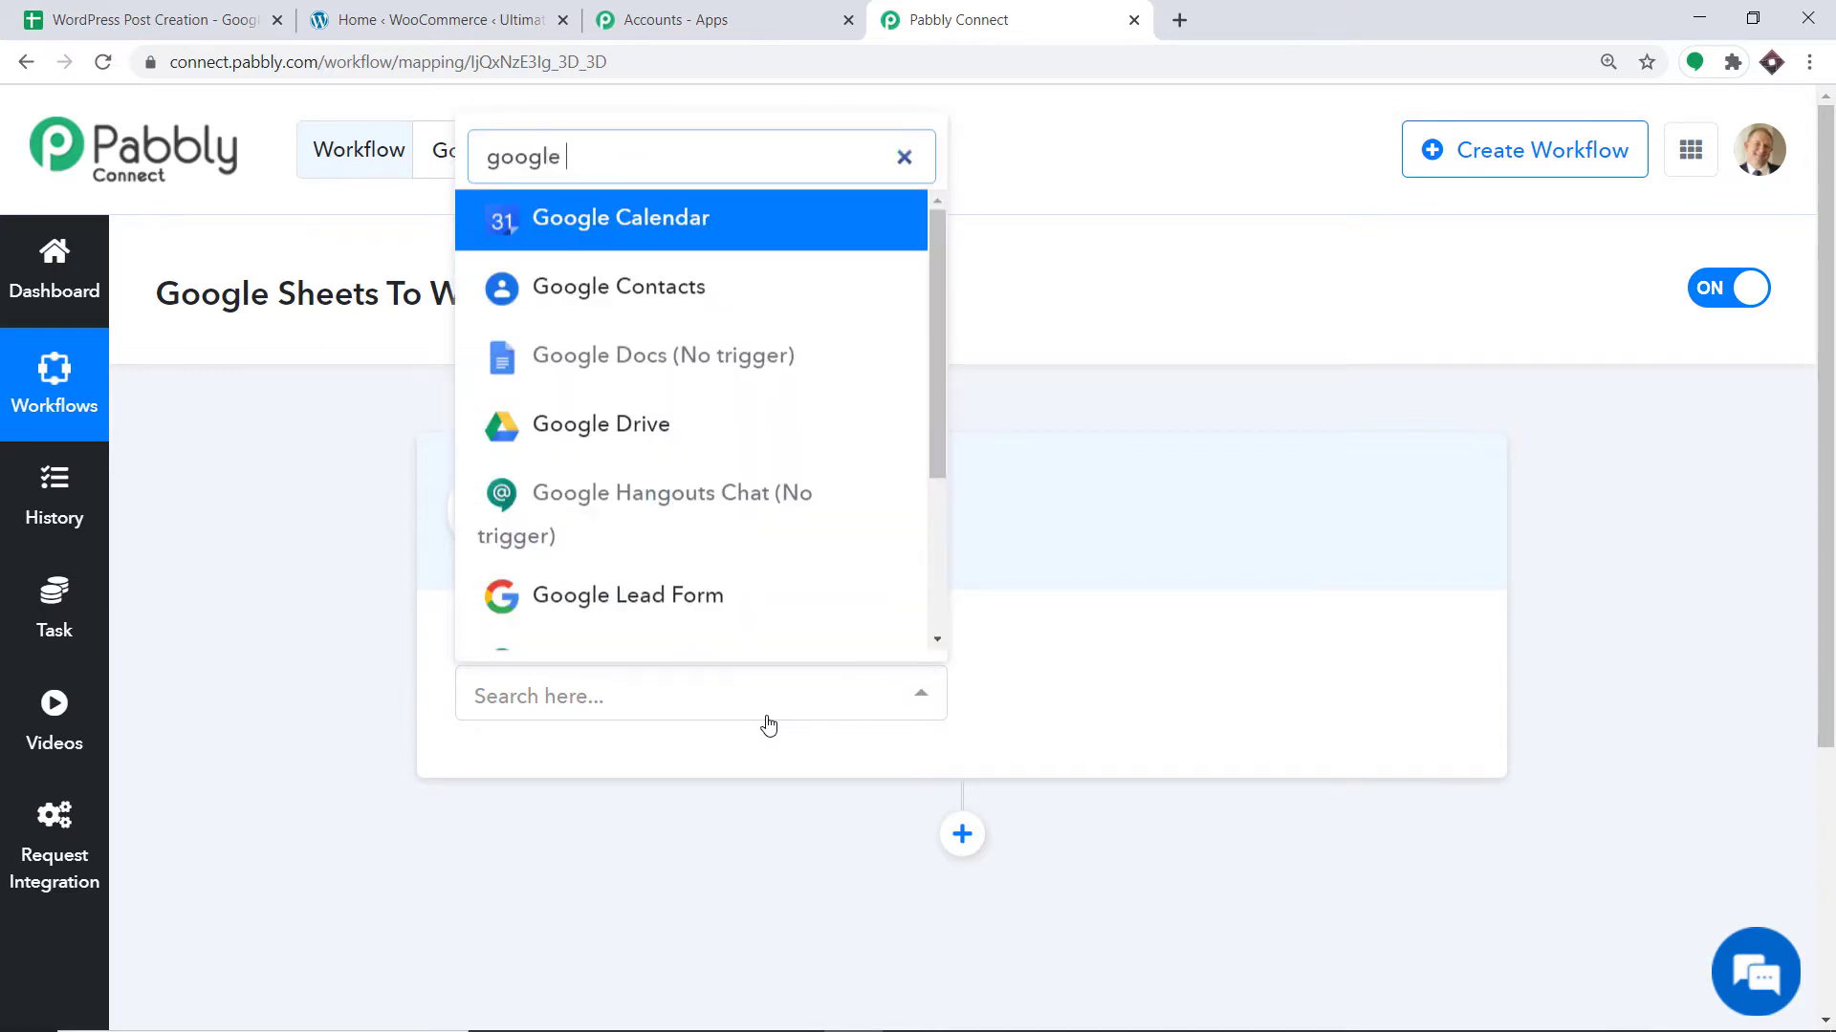
text( shee)
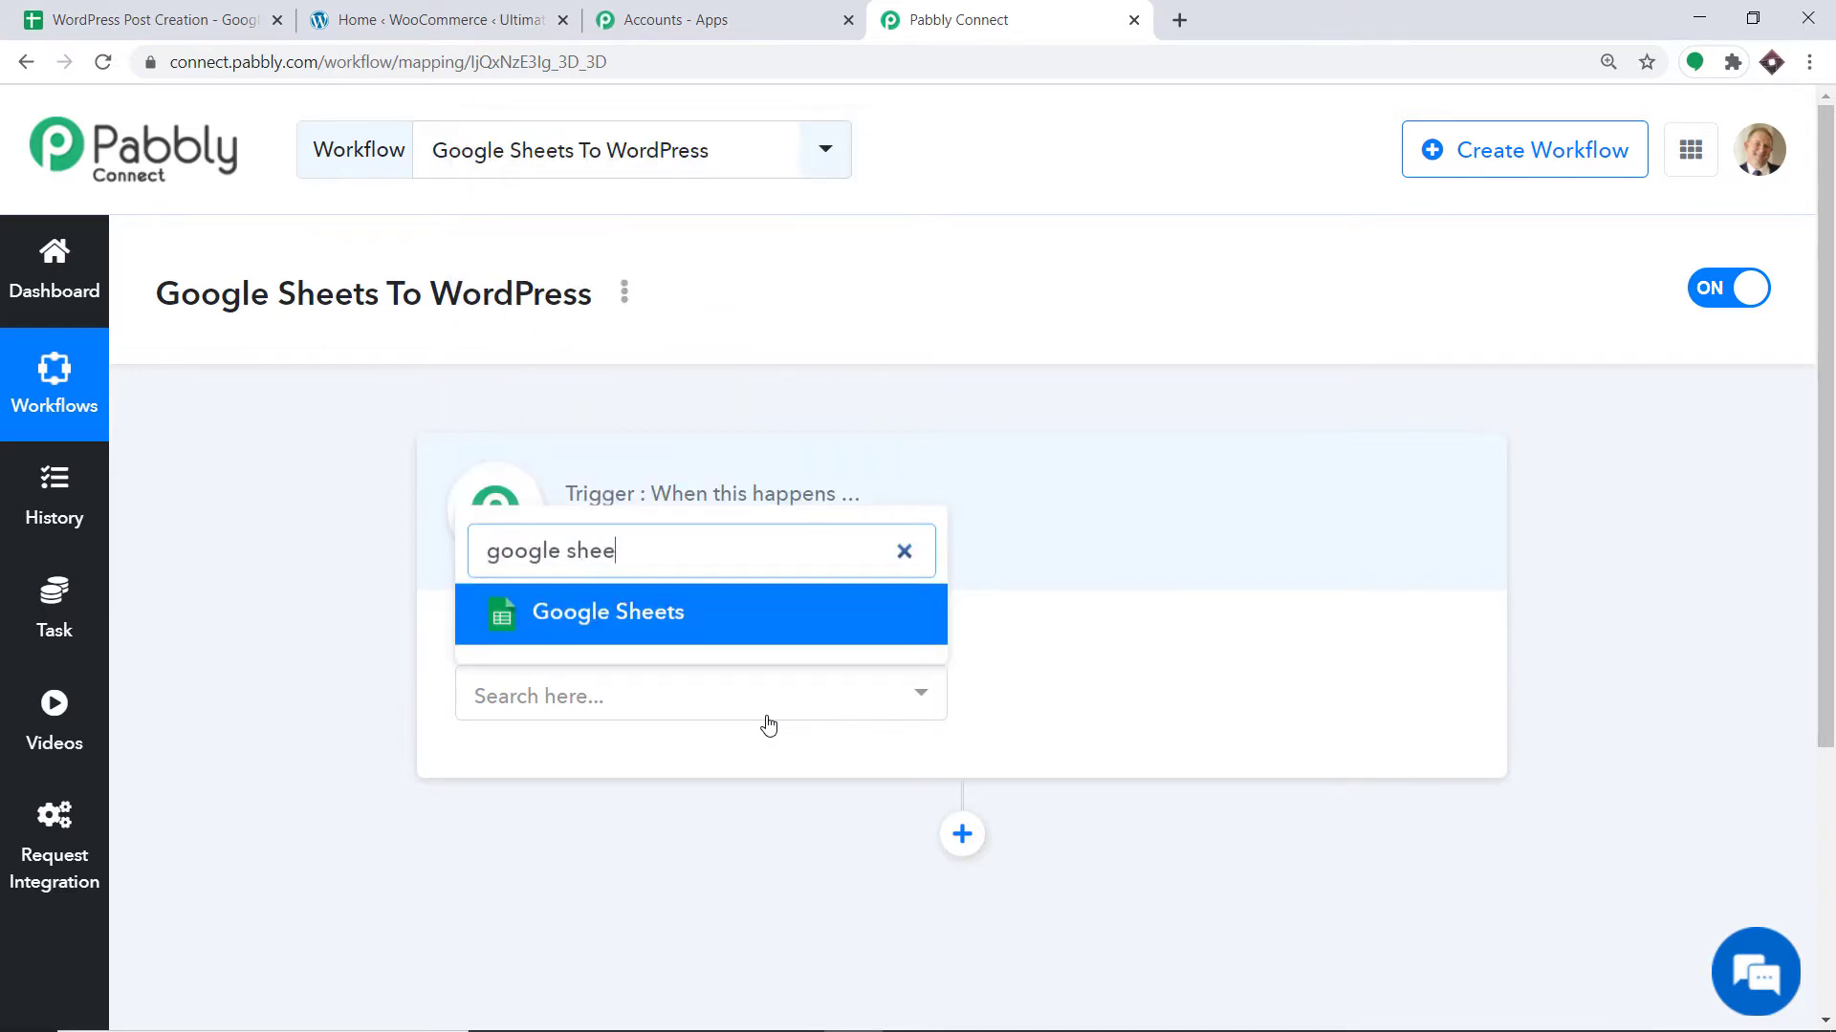
click(750, 638)
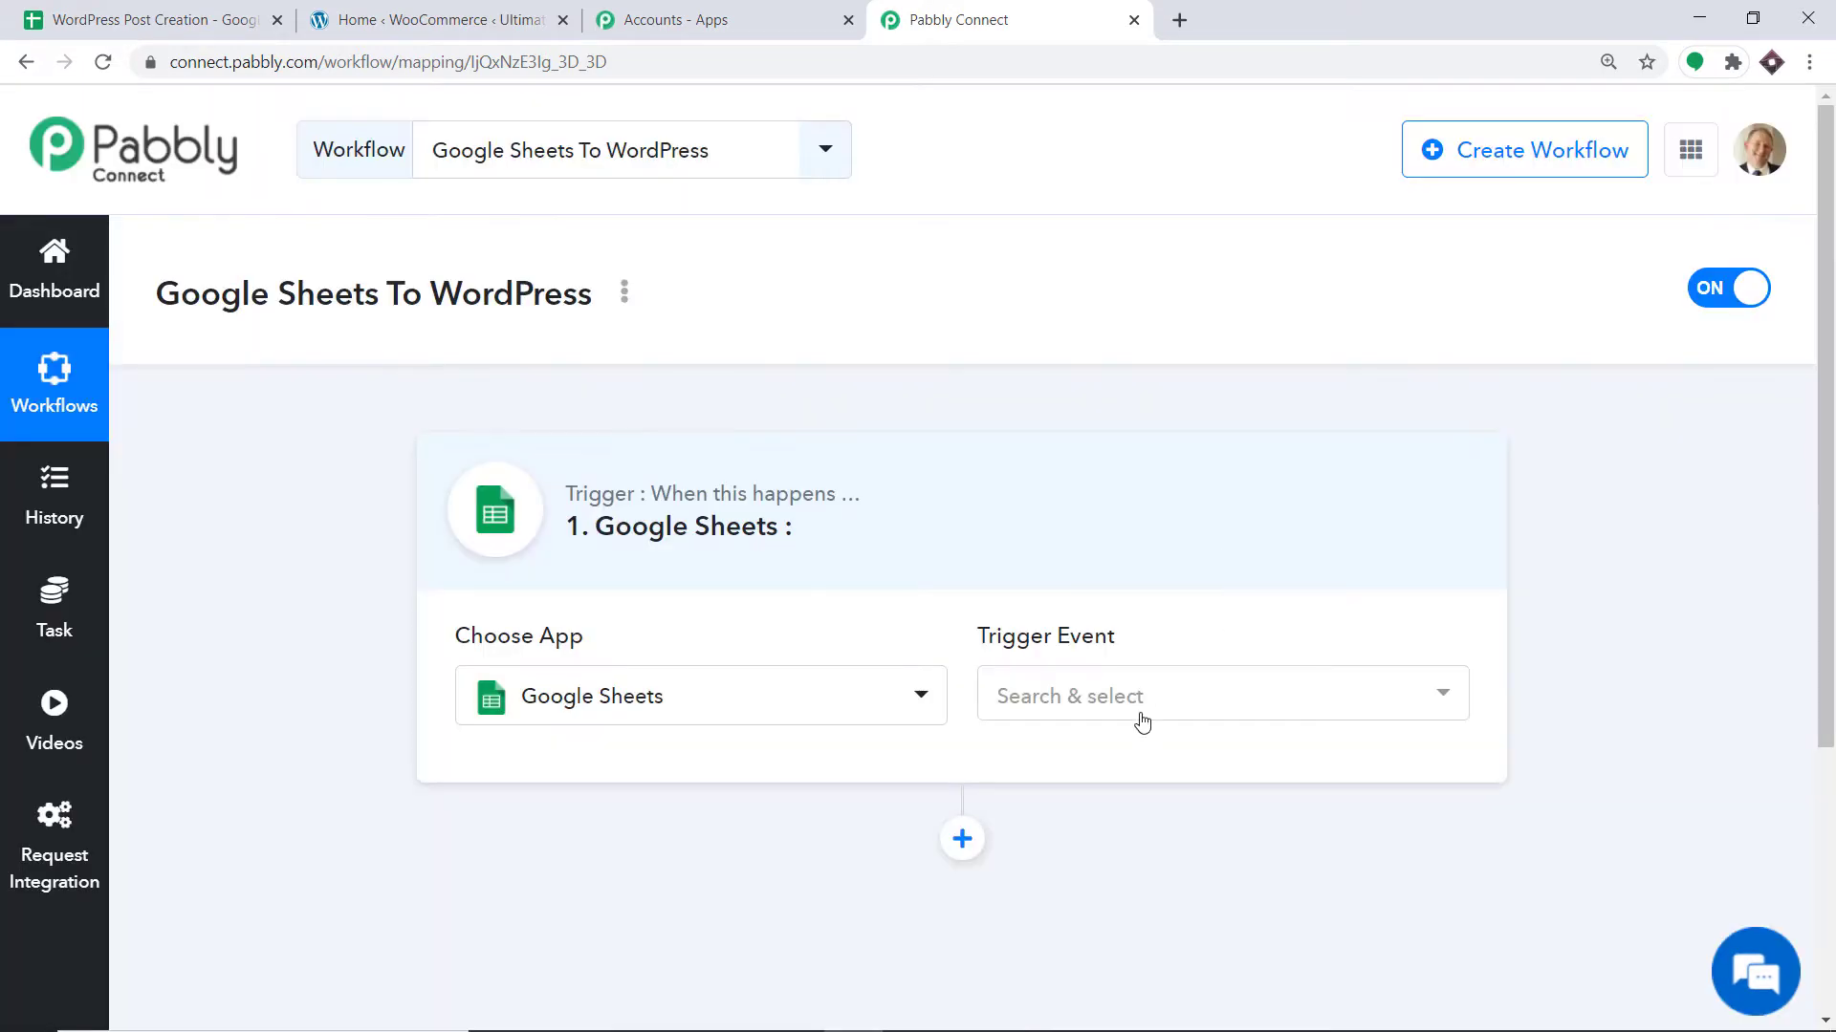
click(1141, 710)
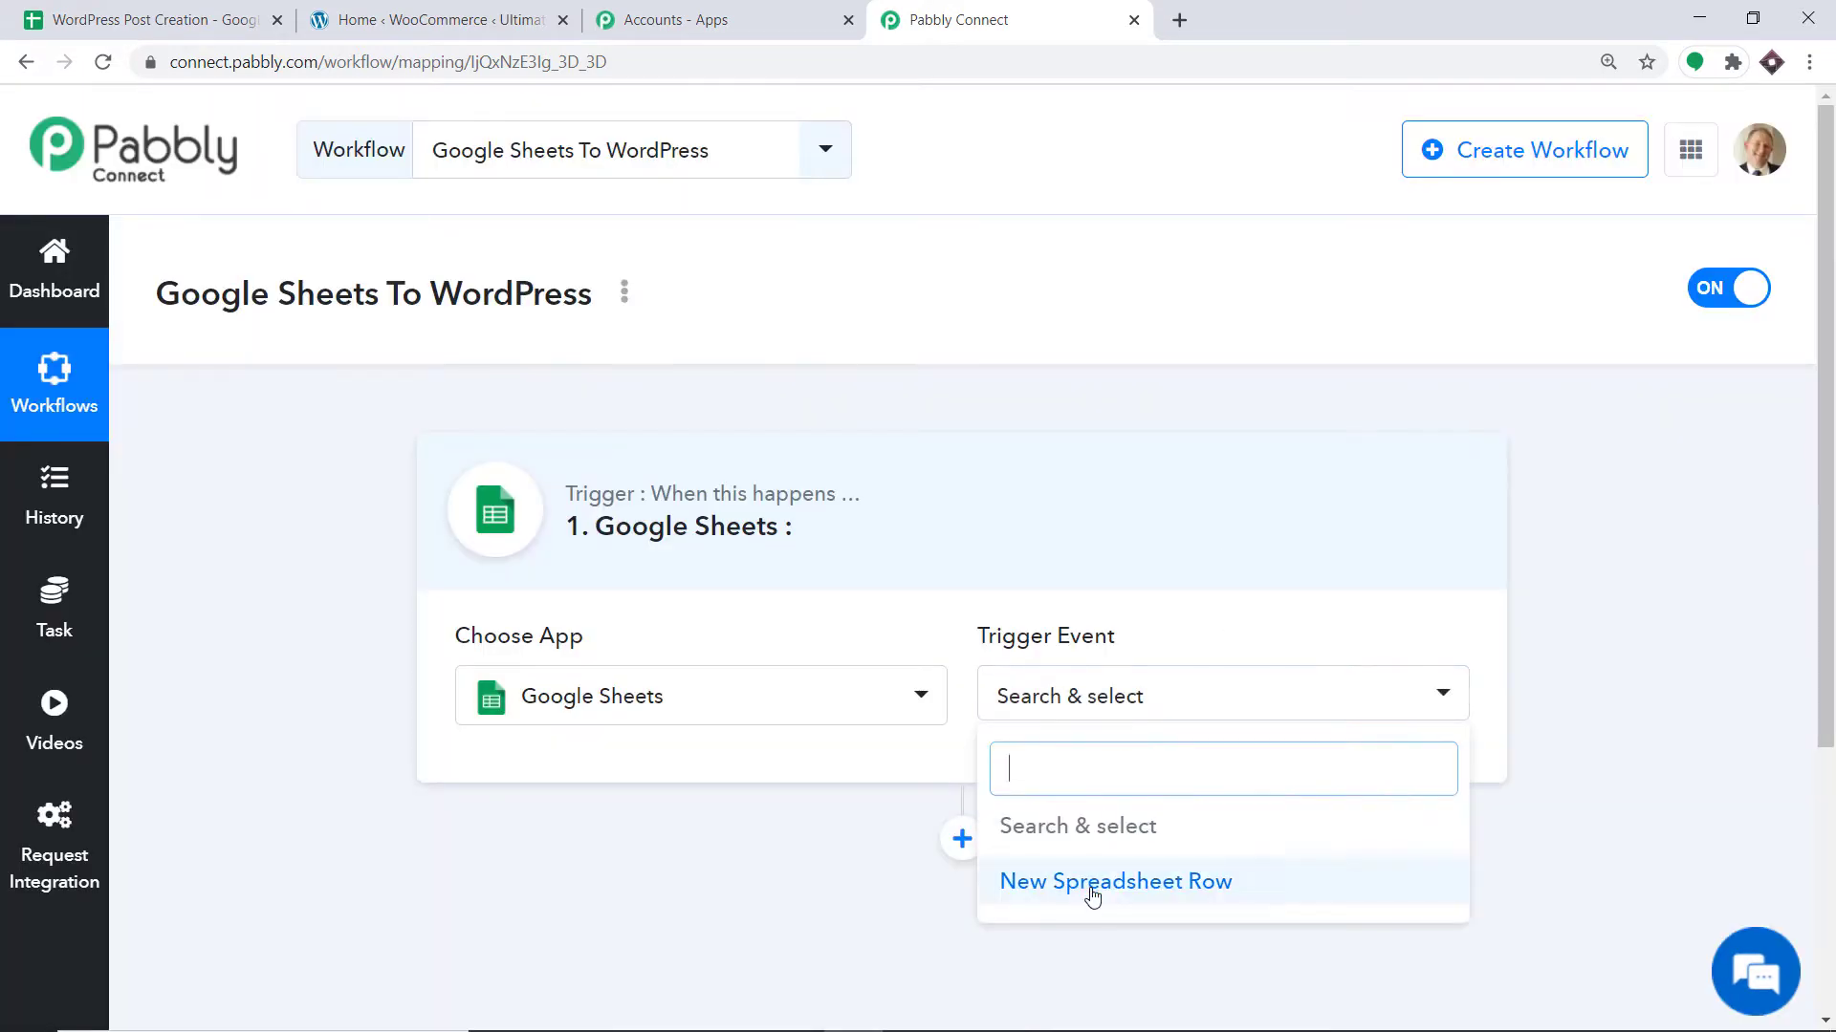
click(1091, 880)
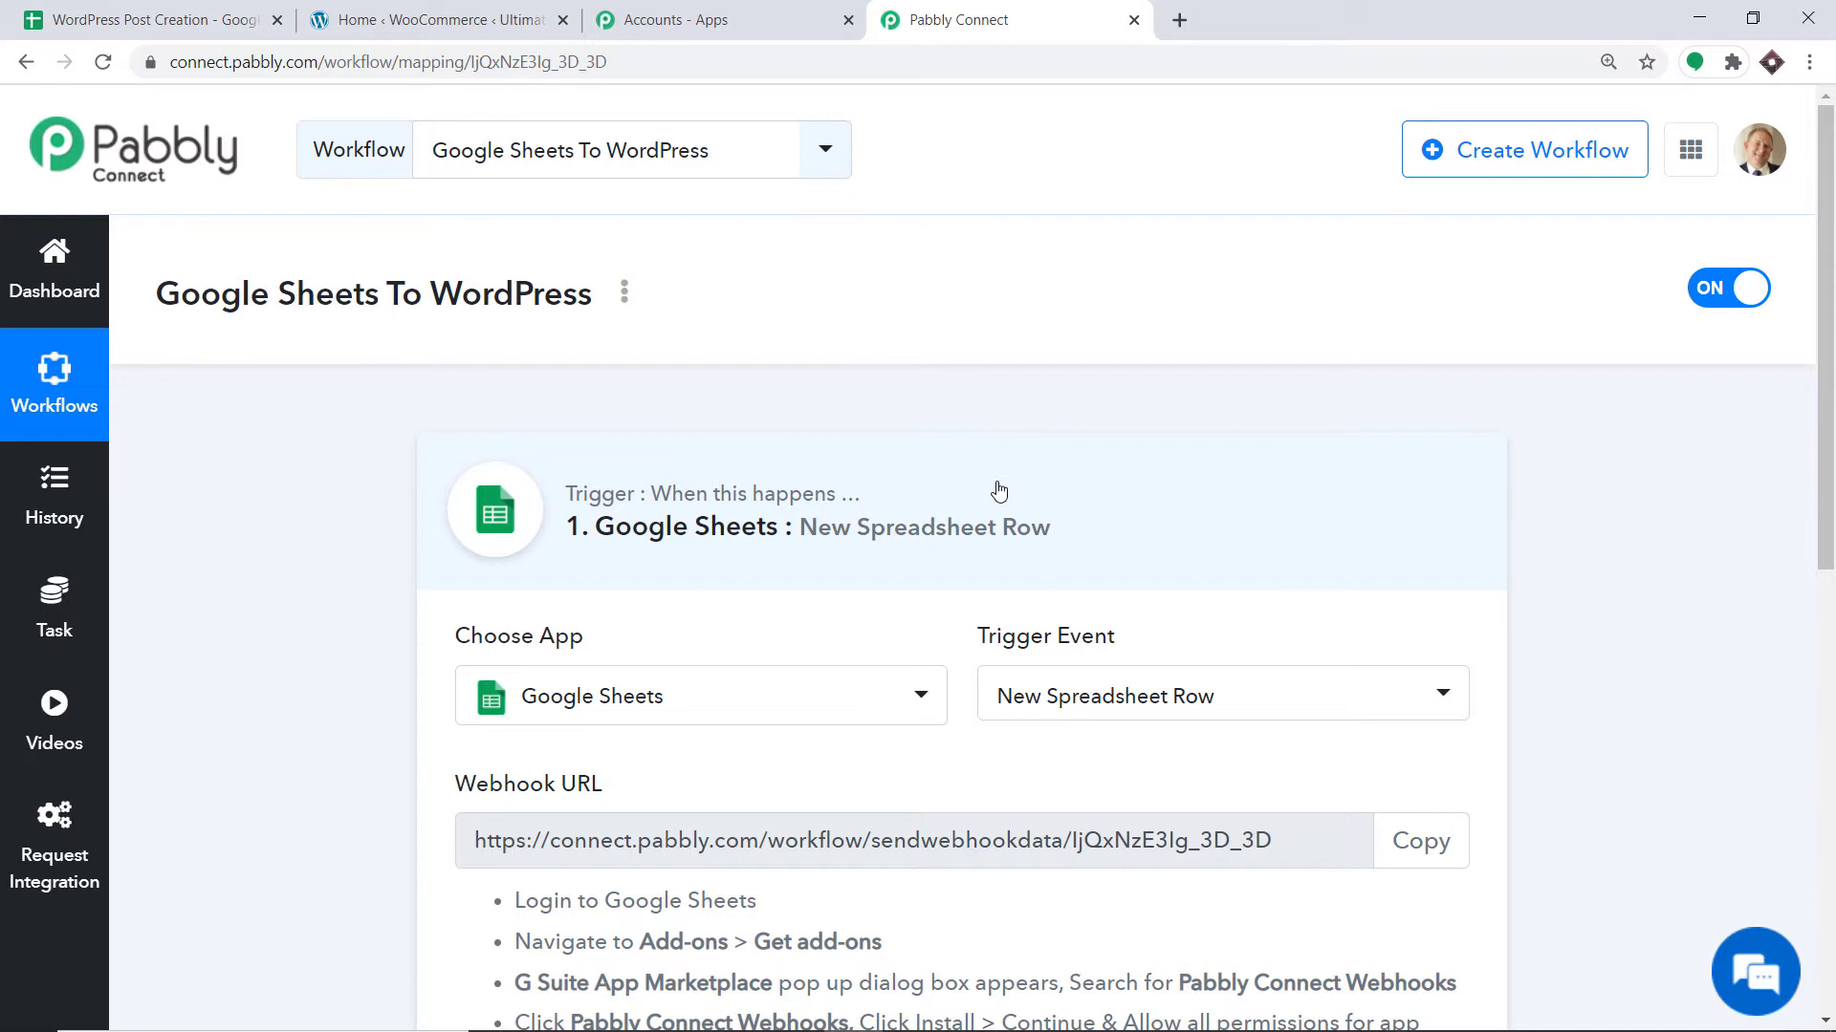
Review the trigger setup, then go to the WordPress Post Creation spreadsheet.
scroll(997, 491, down, 3)
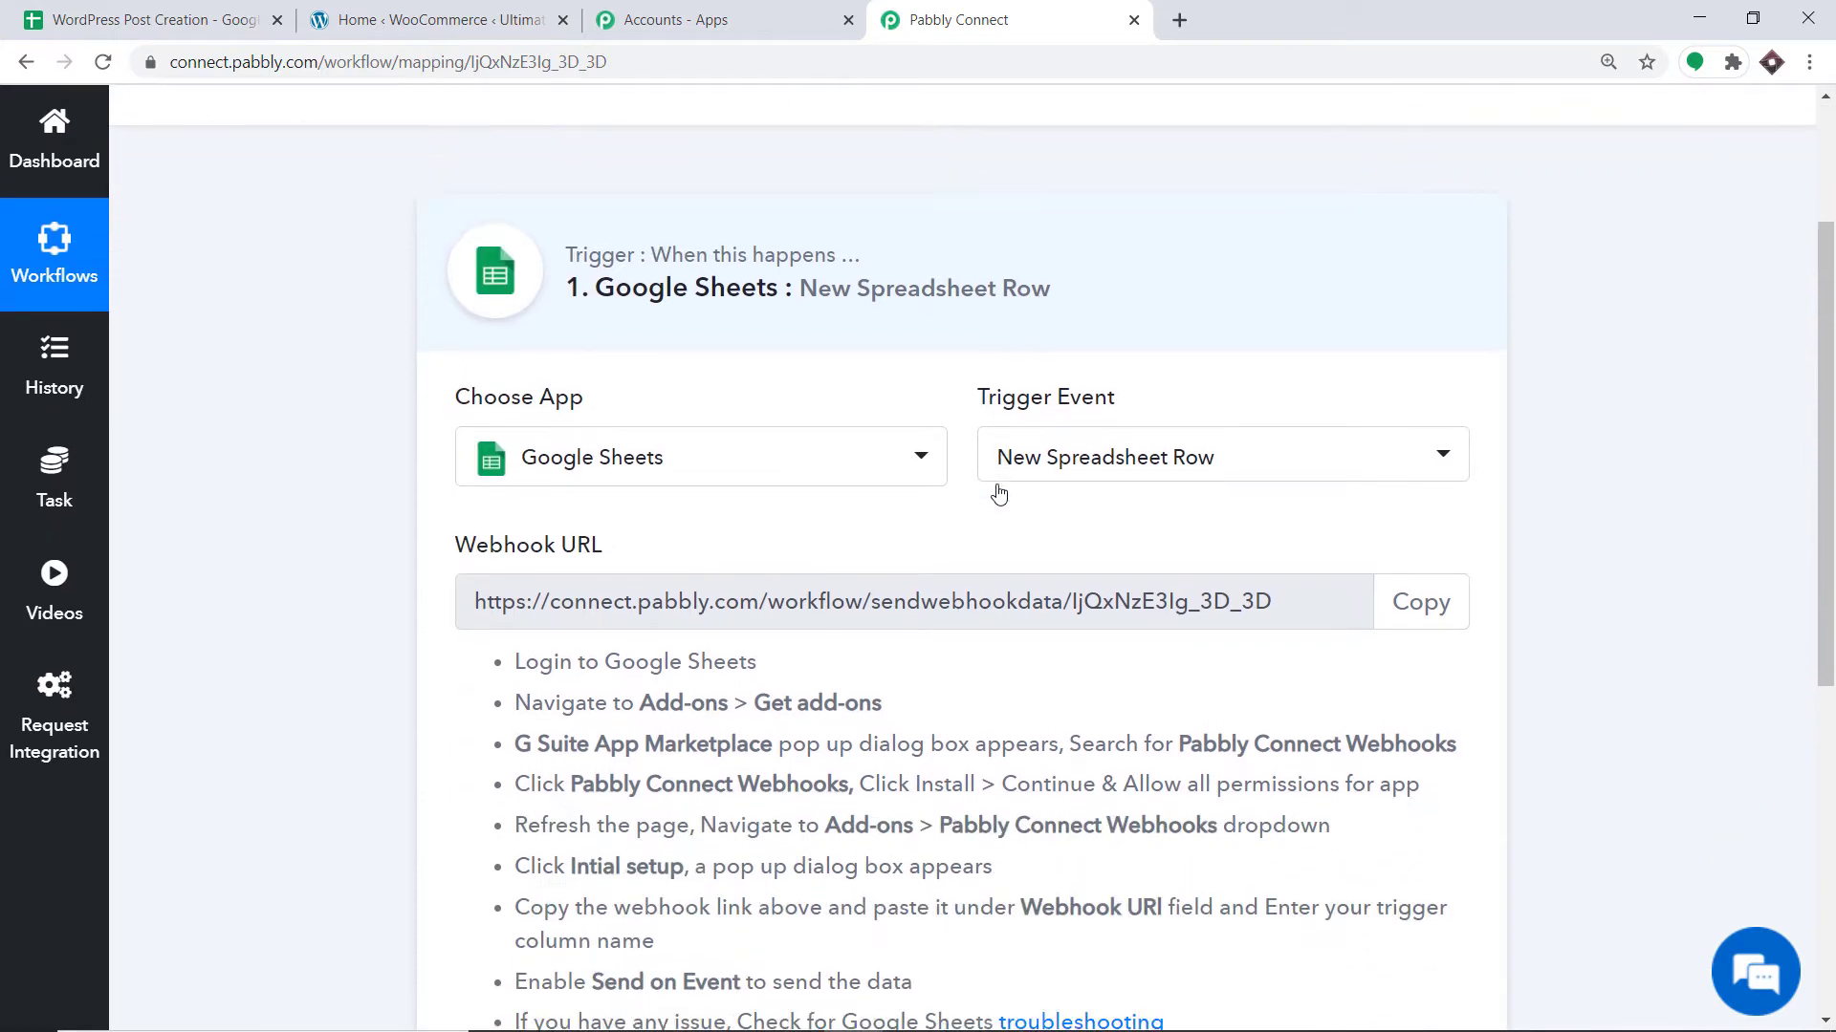
scroll(994, 488, down, 3)
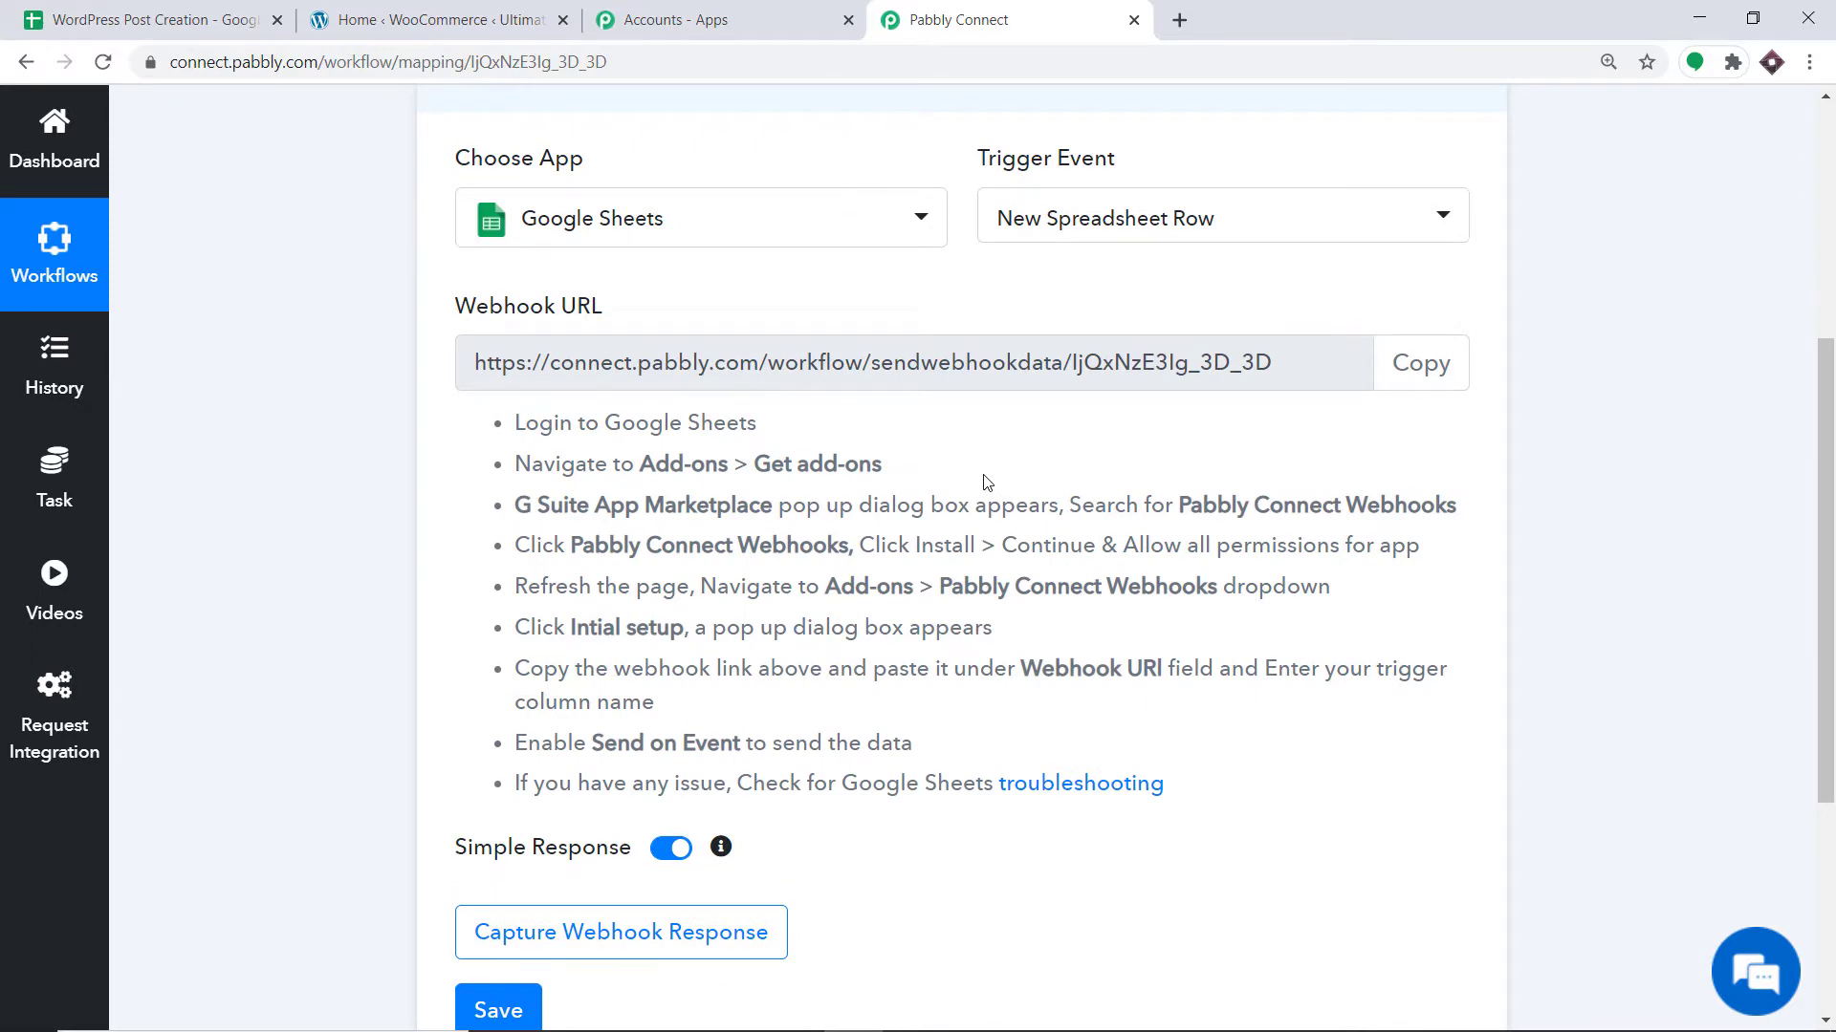
click(153, 12)
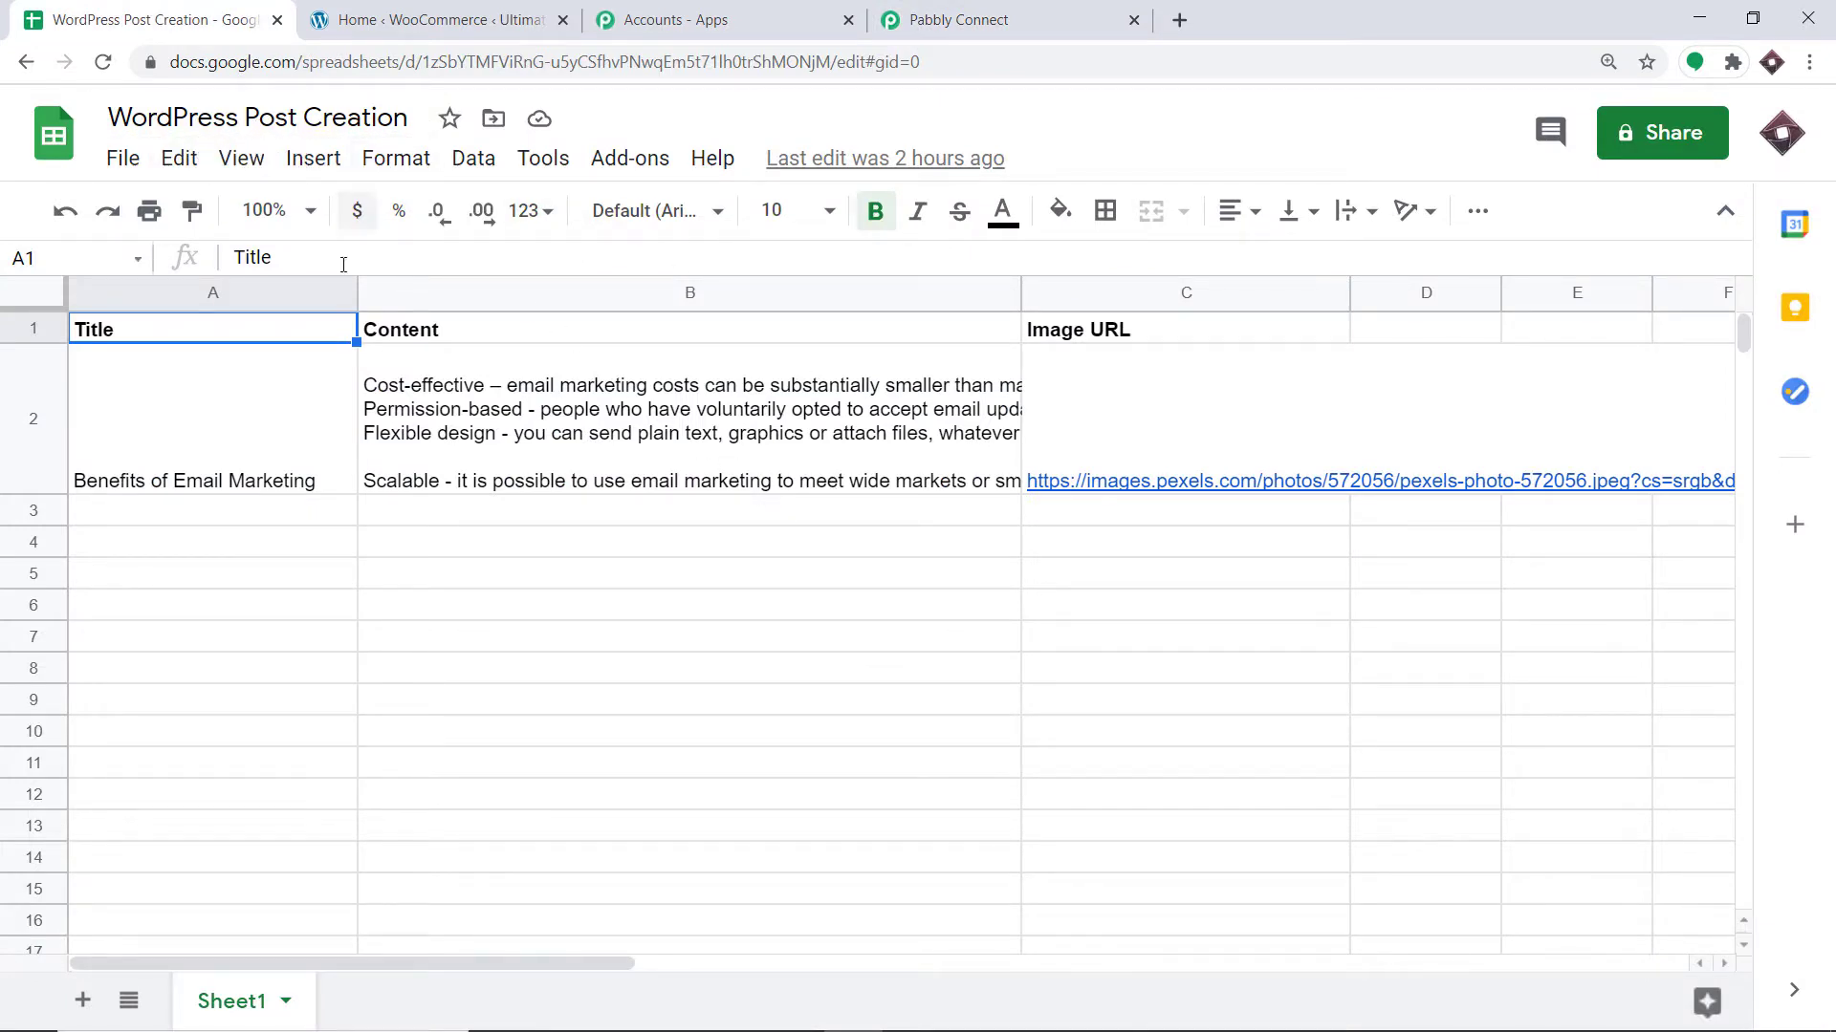
Review the post title, content and image URL in cells A2, B2 and C2.
click(204, 376)
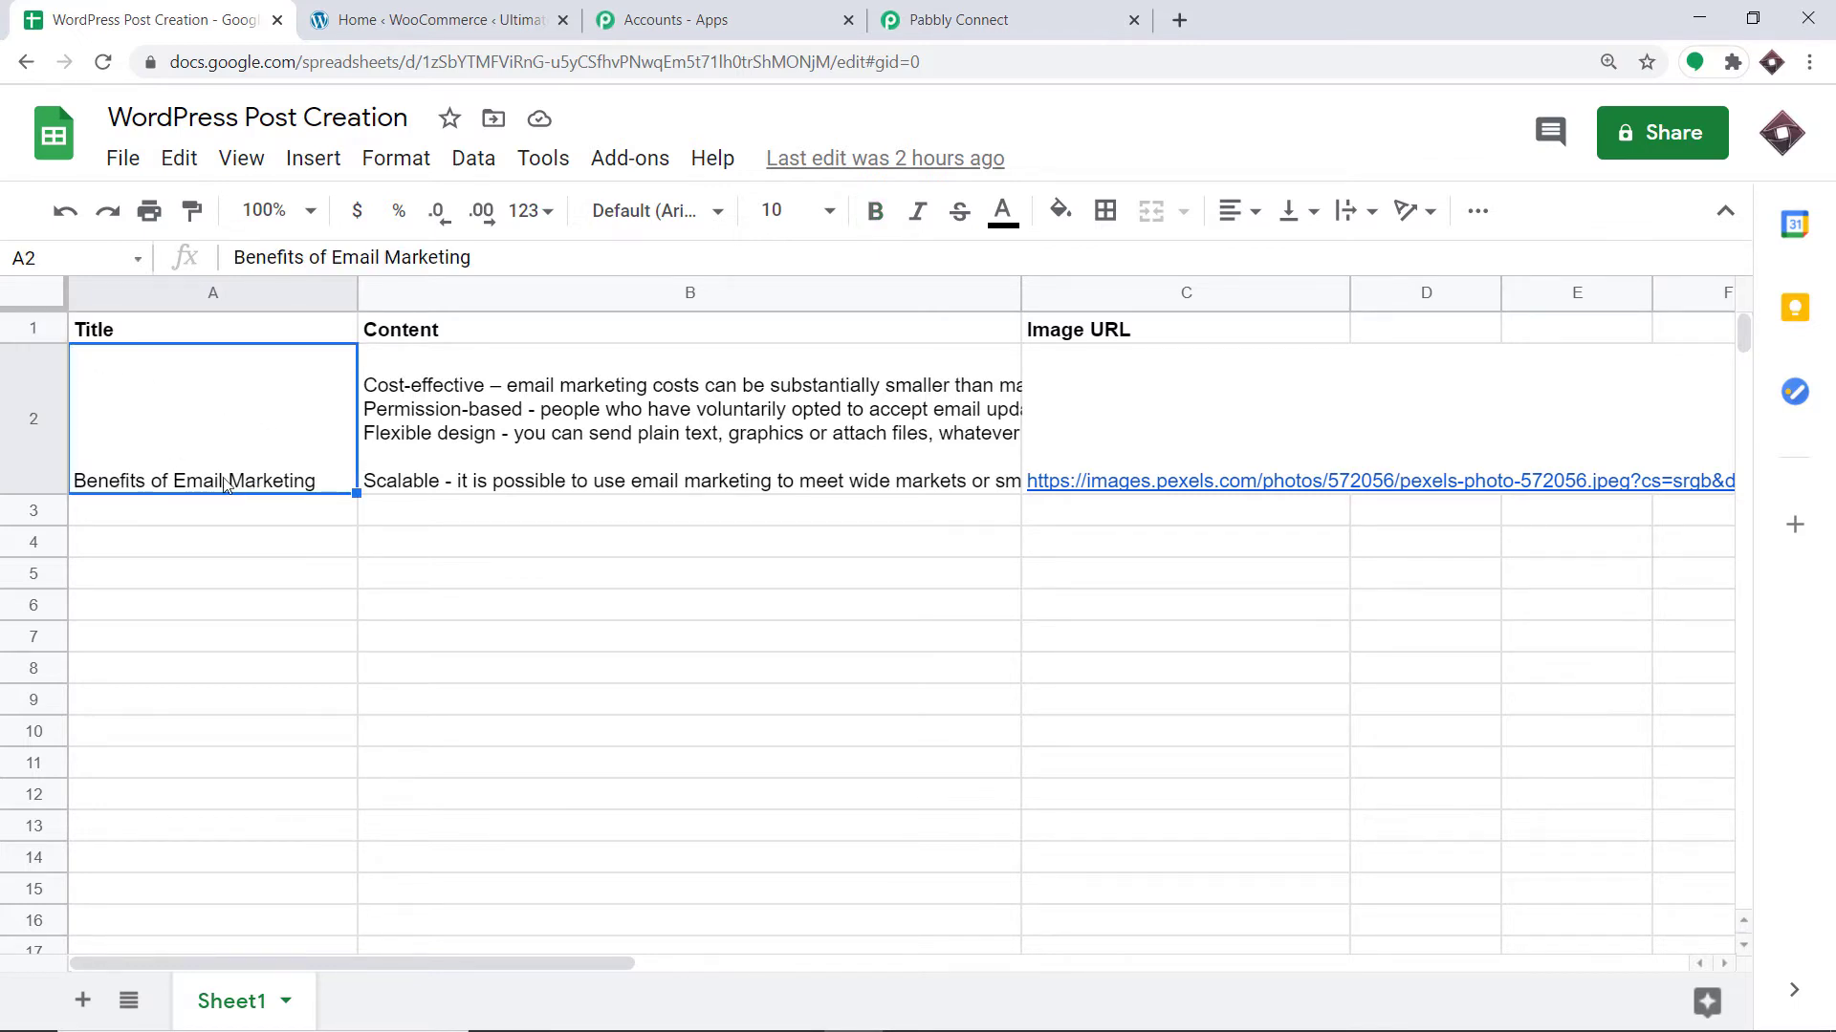
click(437, 413)
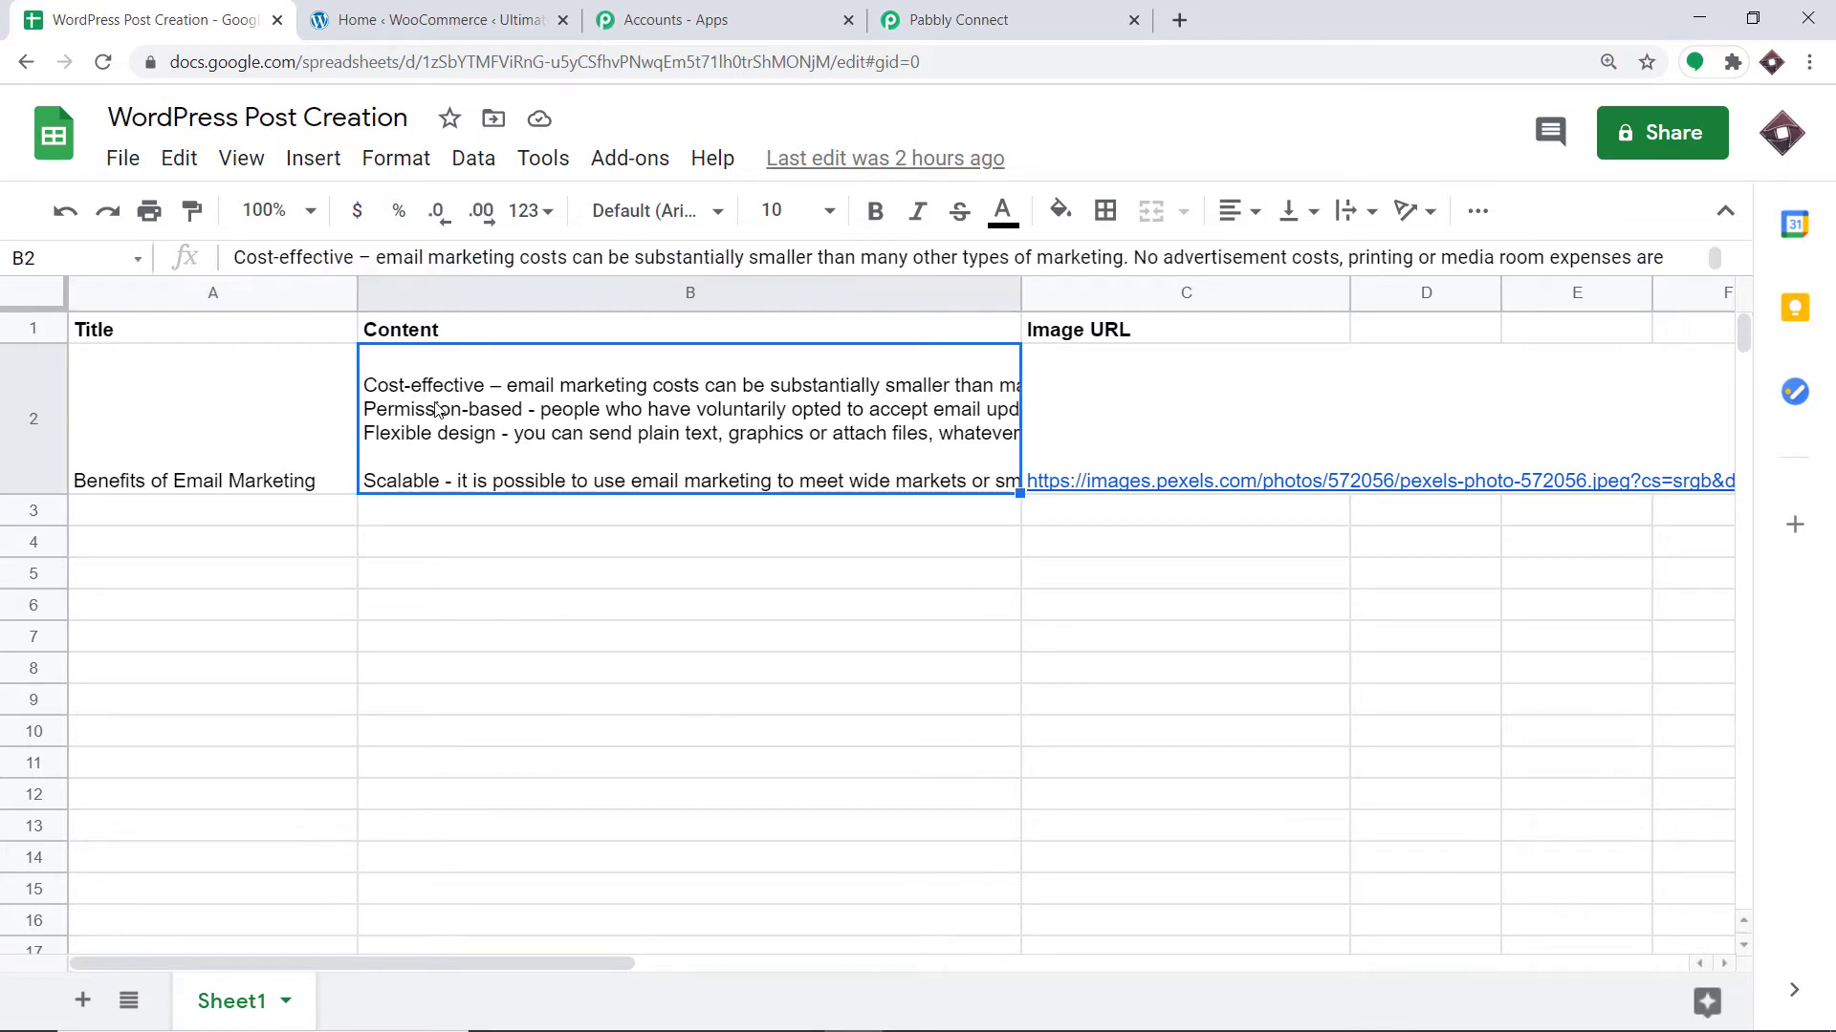
click(1091, 373)
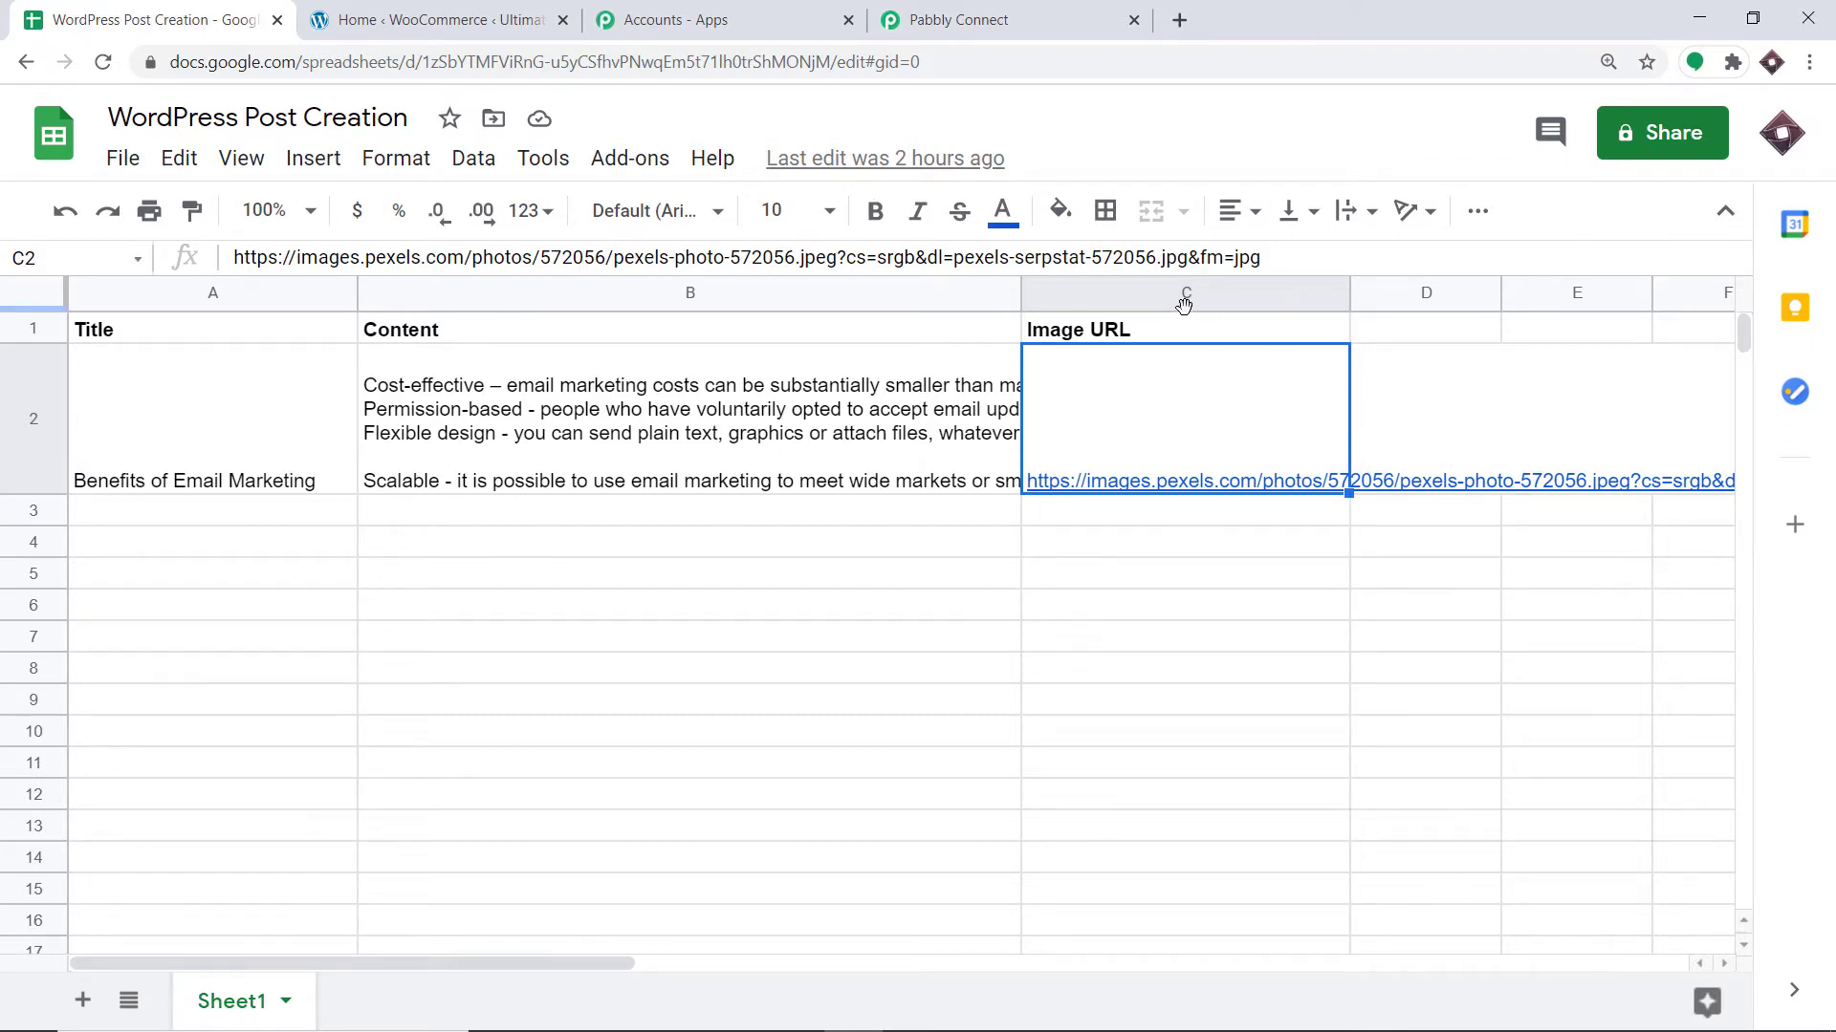
Open the Google Workspace Marketplace through Add-ons > Get add-ons.
click(615, 162)
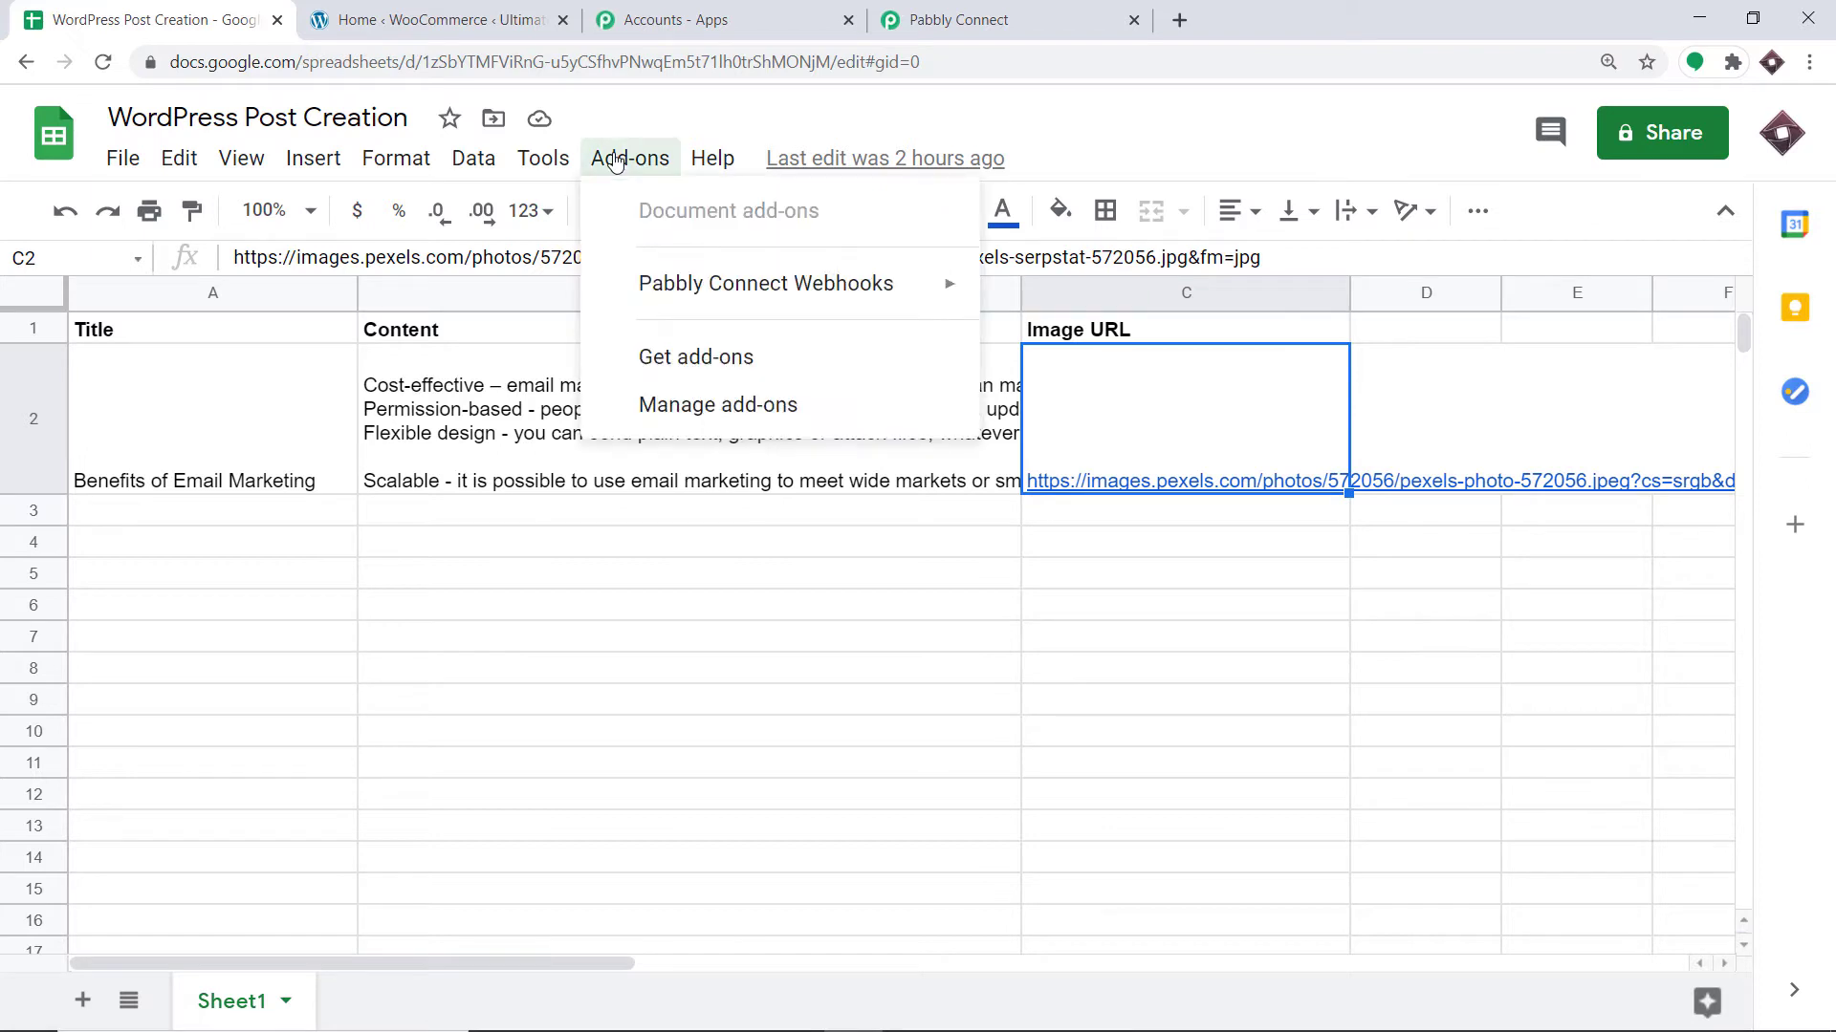
mouse_move(648, 291)
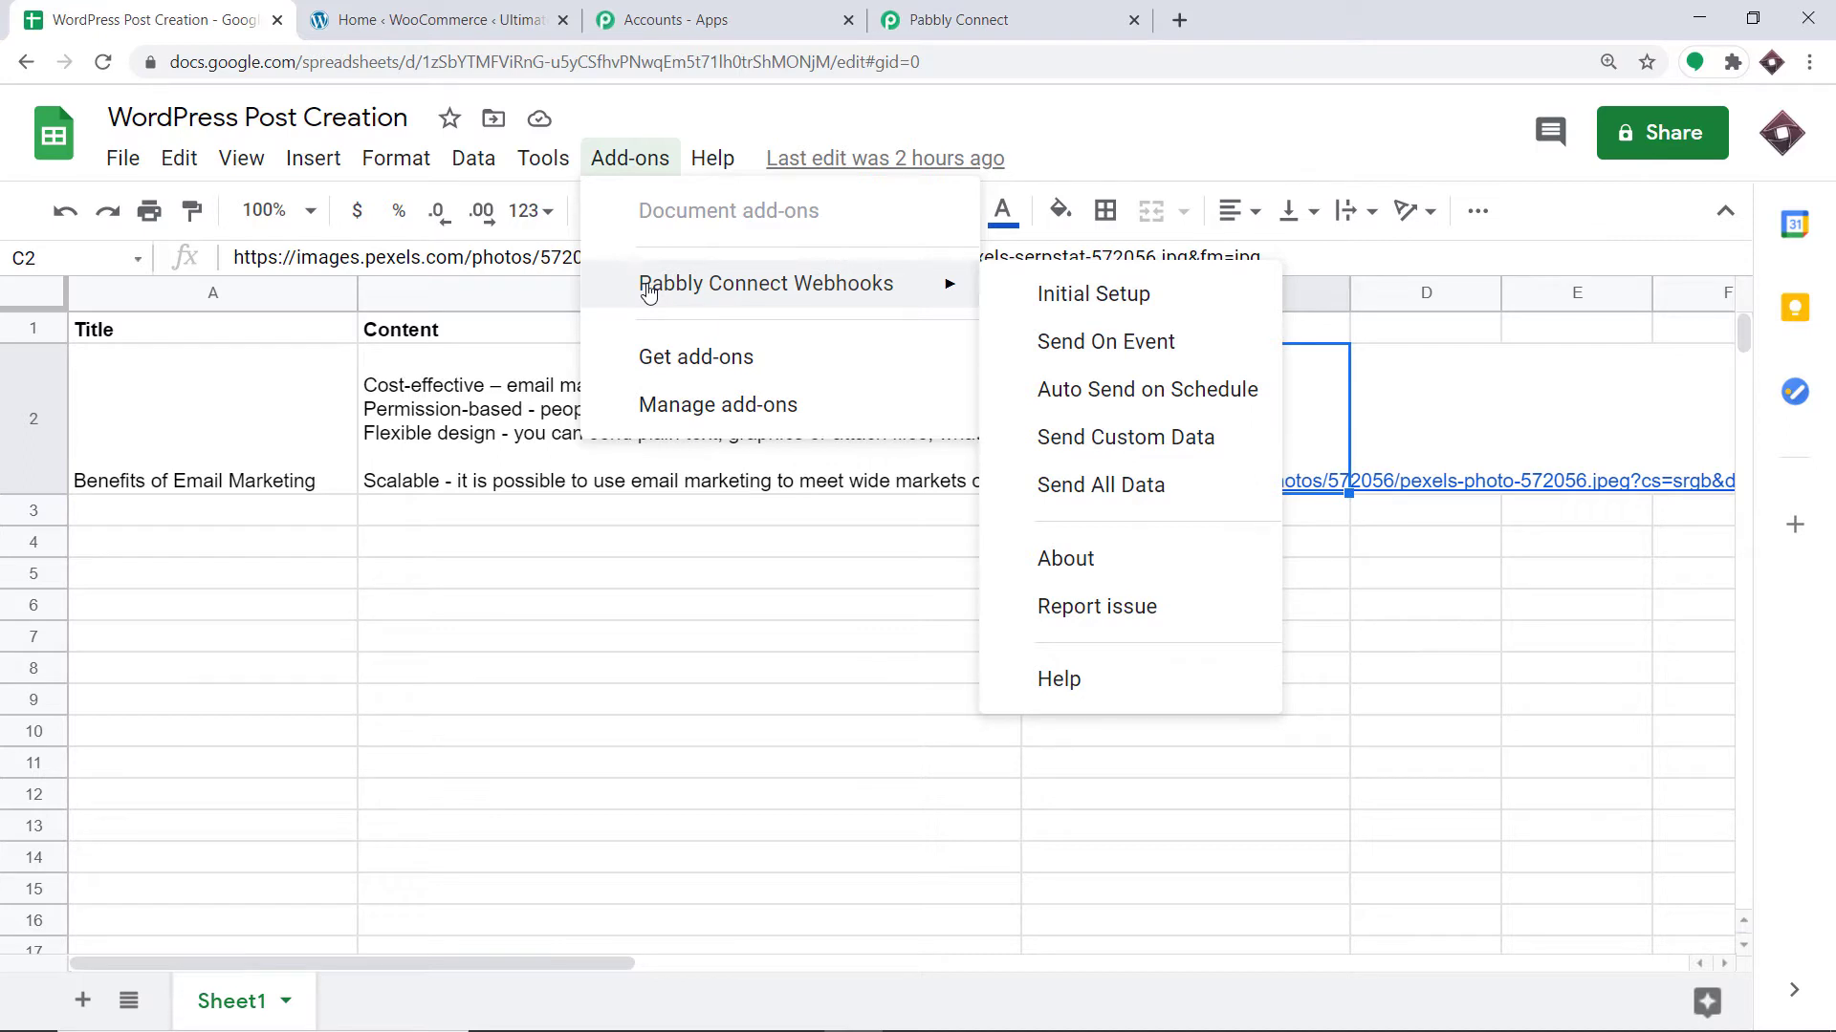
click(653, 357)
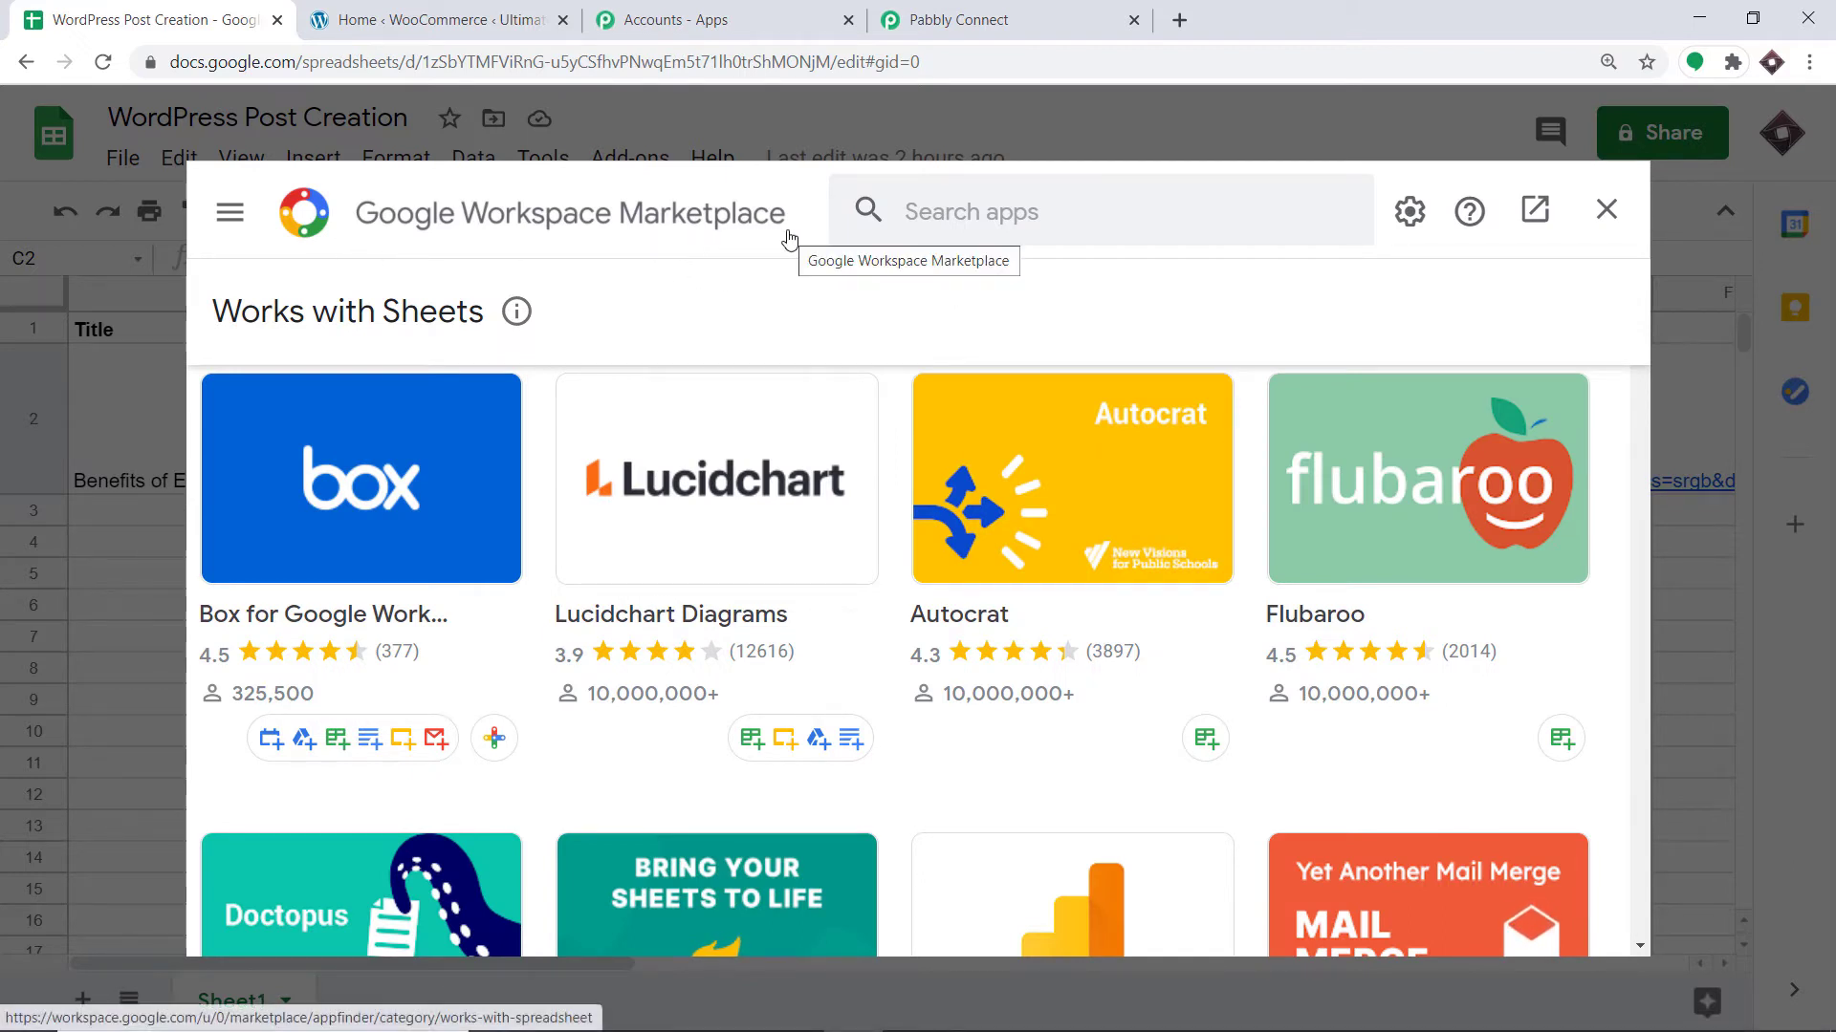
Search 'pabbly', confirm Pabbly Connect Webhooks is installed, and close the Marketplace.
click(946, 220)
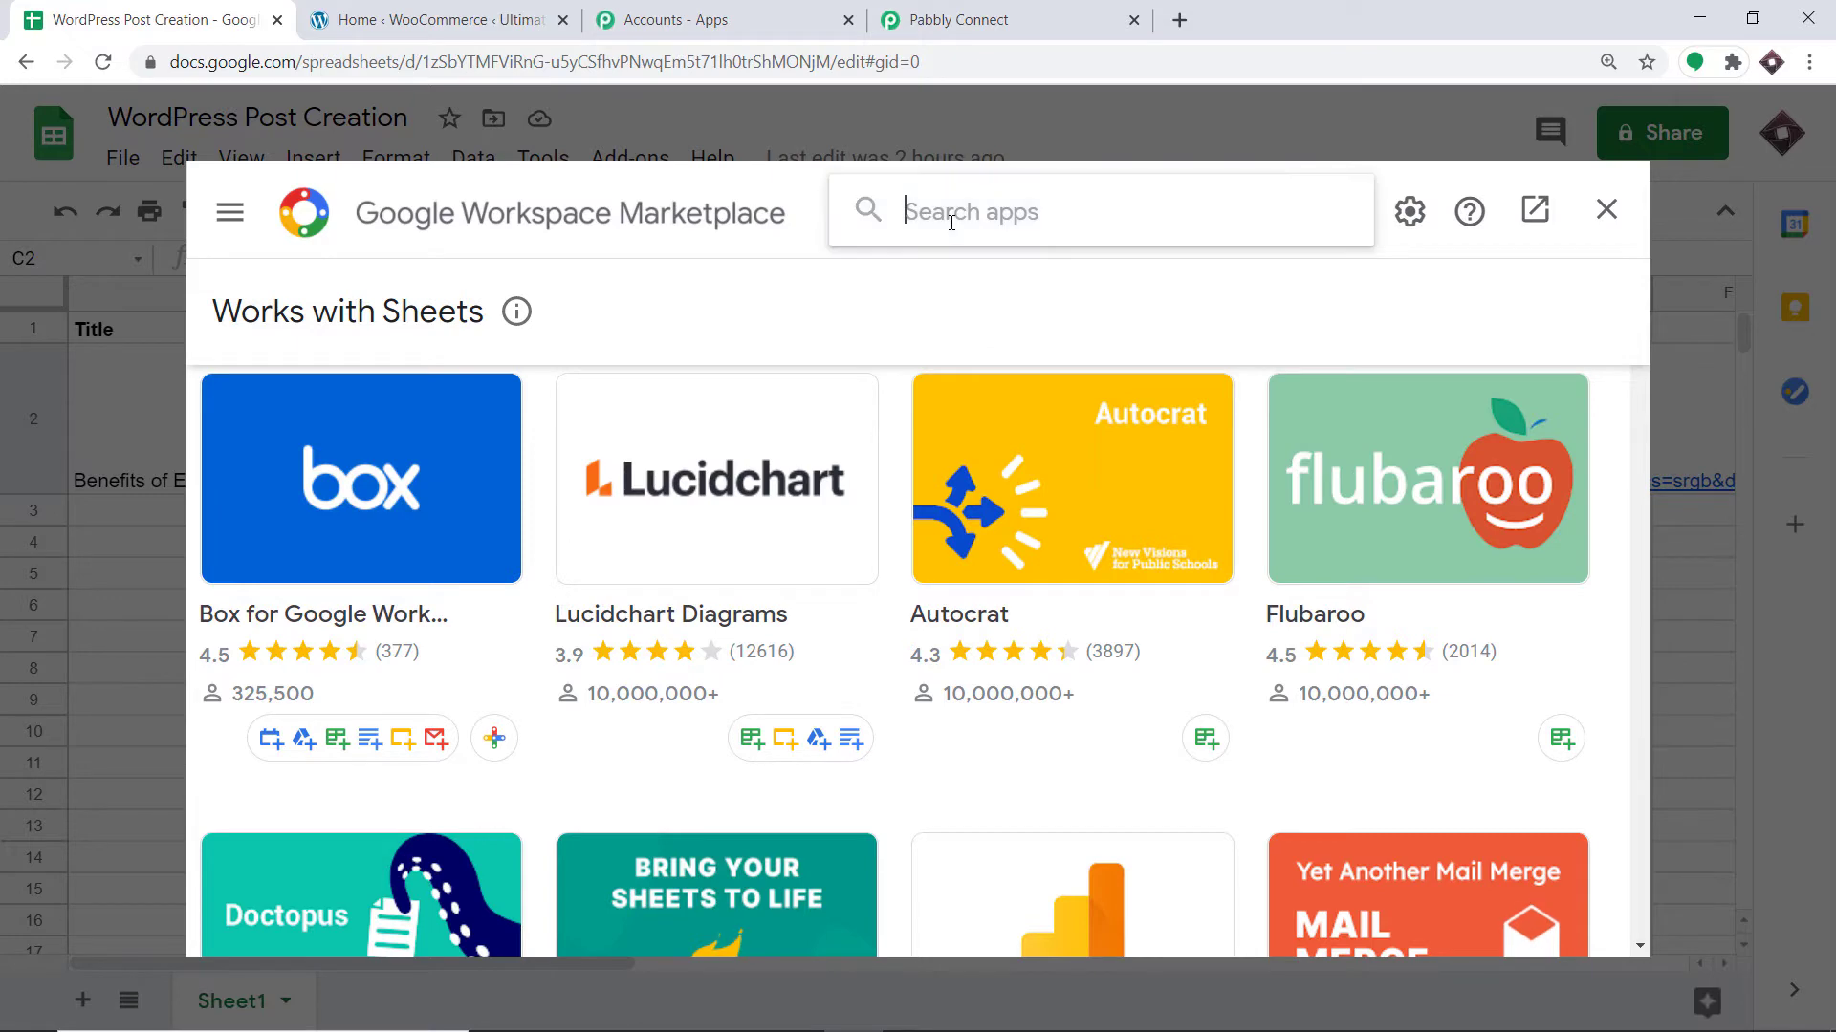
text(pa)
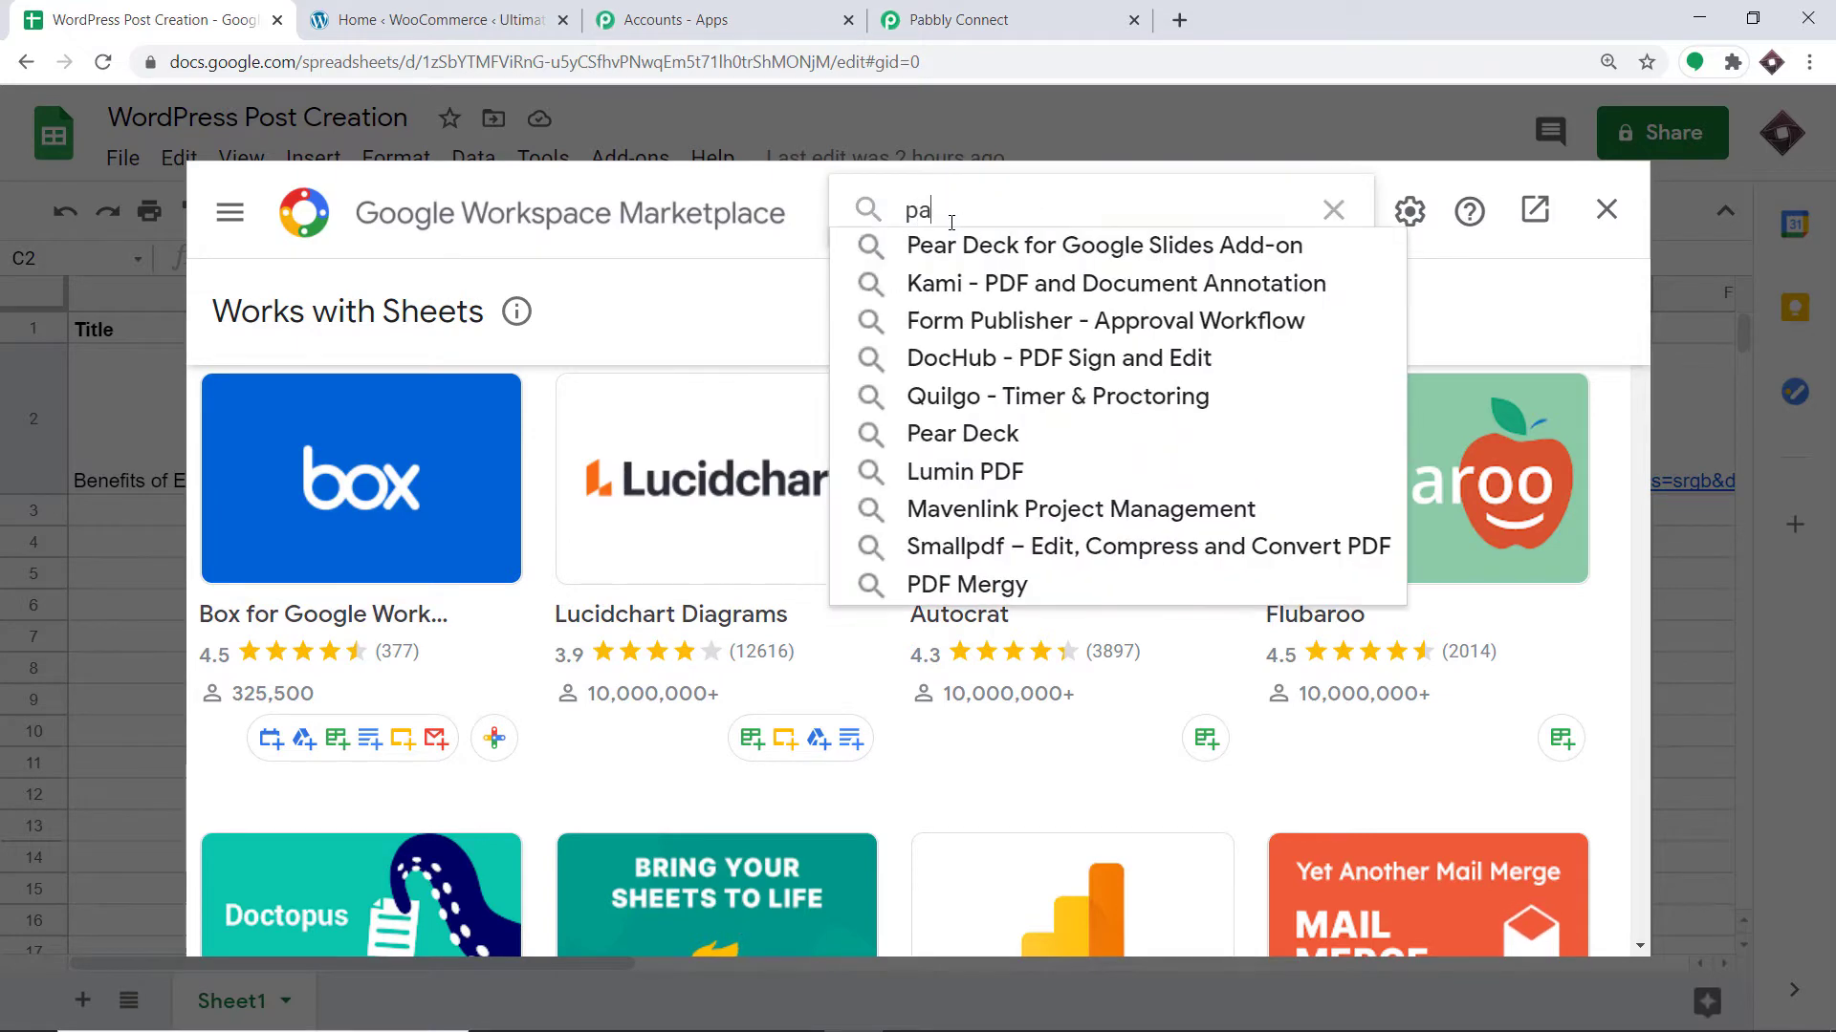
text(bbly)
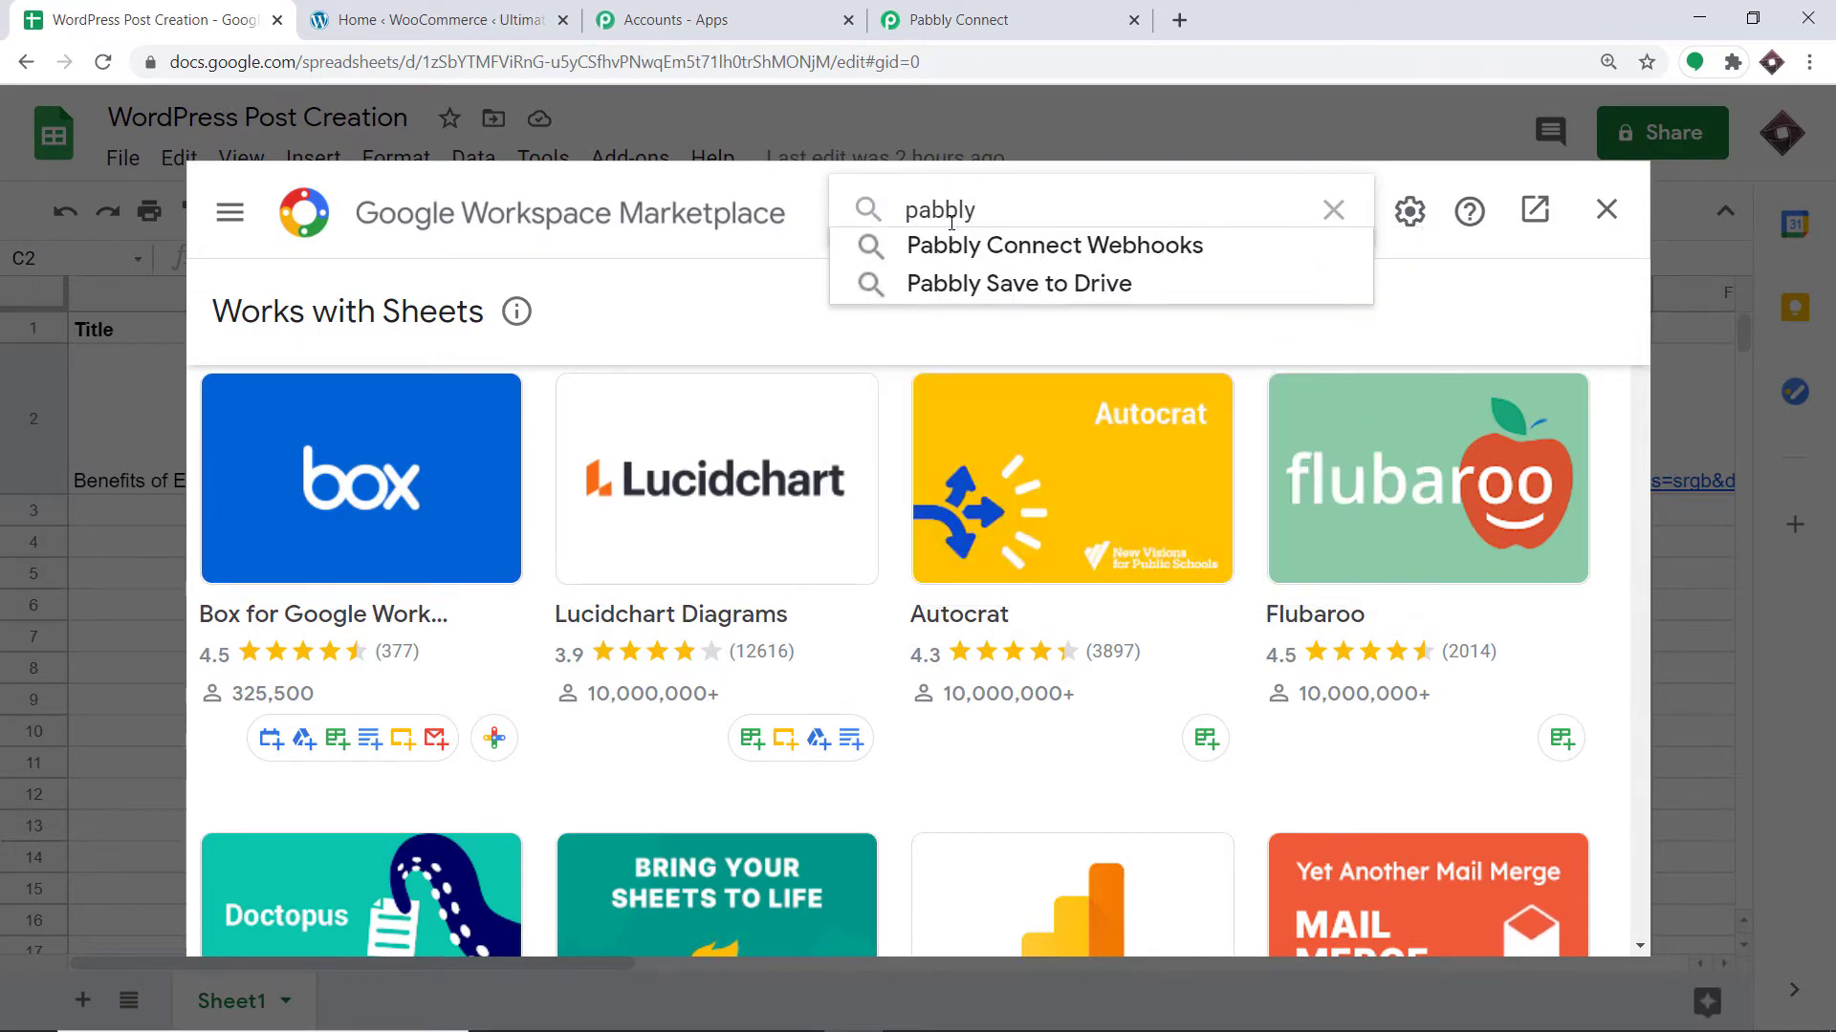
click(1036, 245)
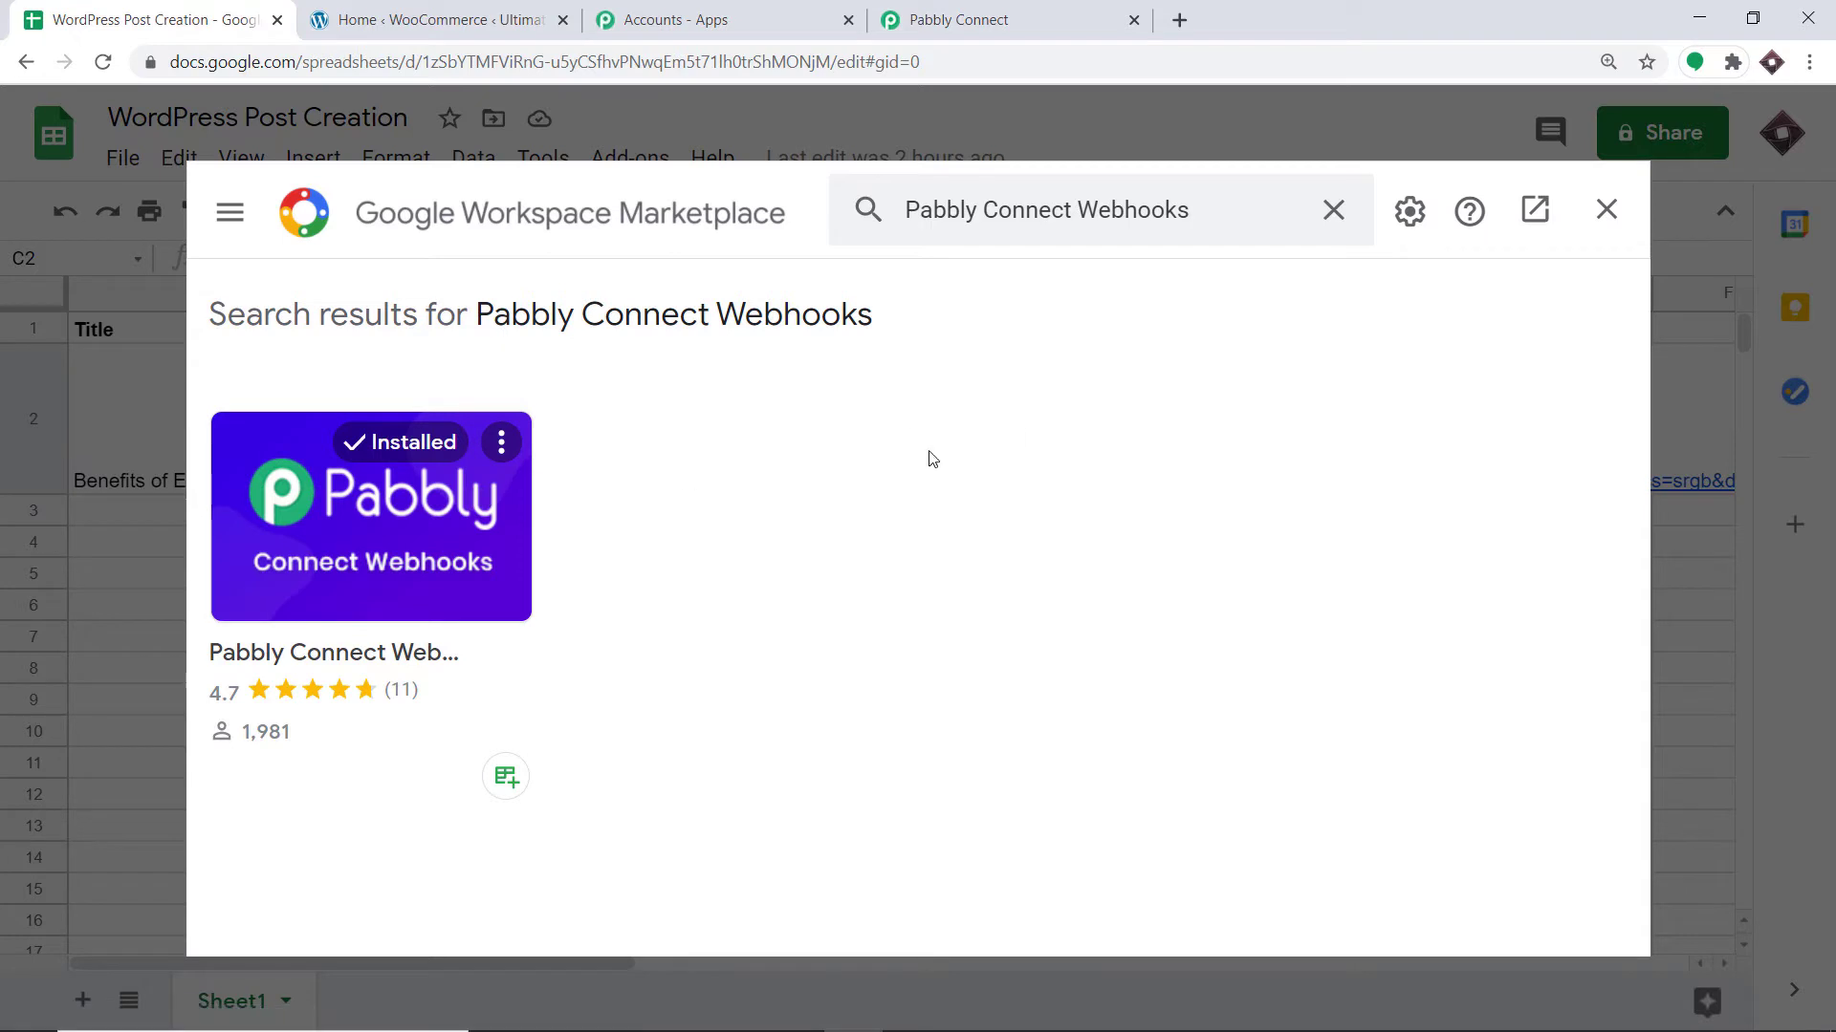
click(1608, 211)
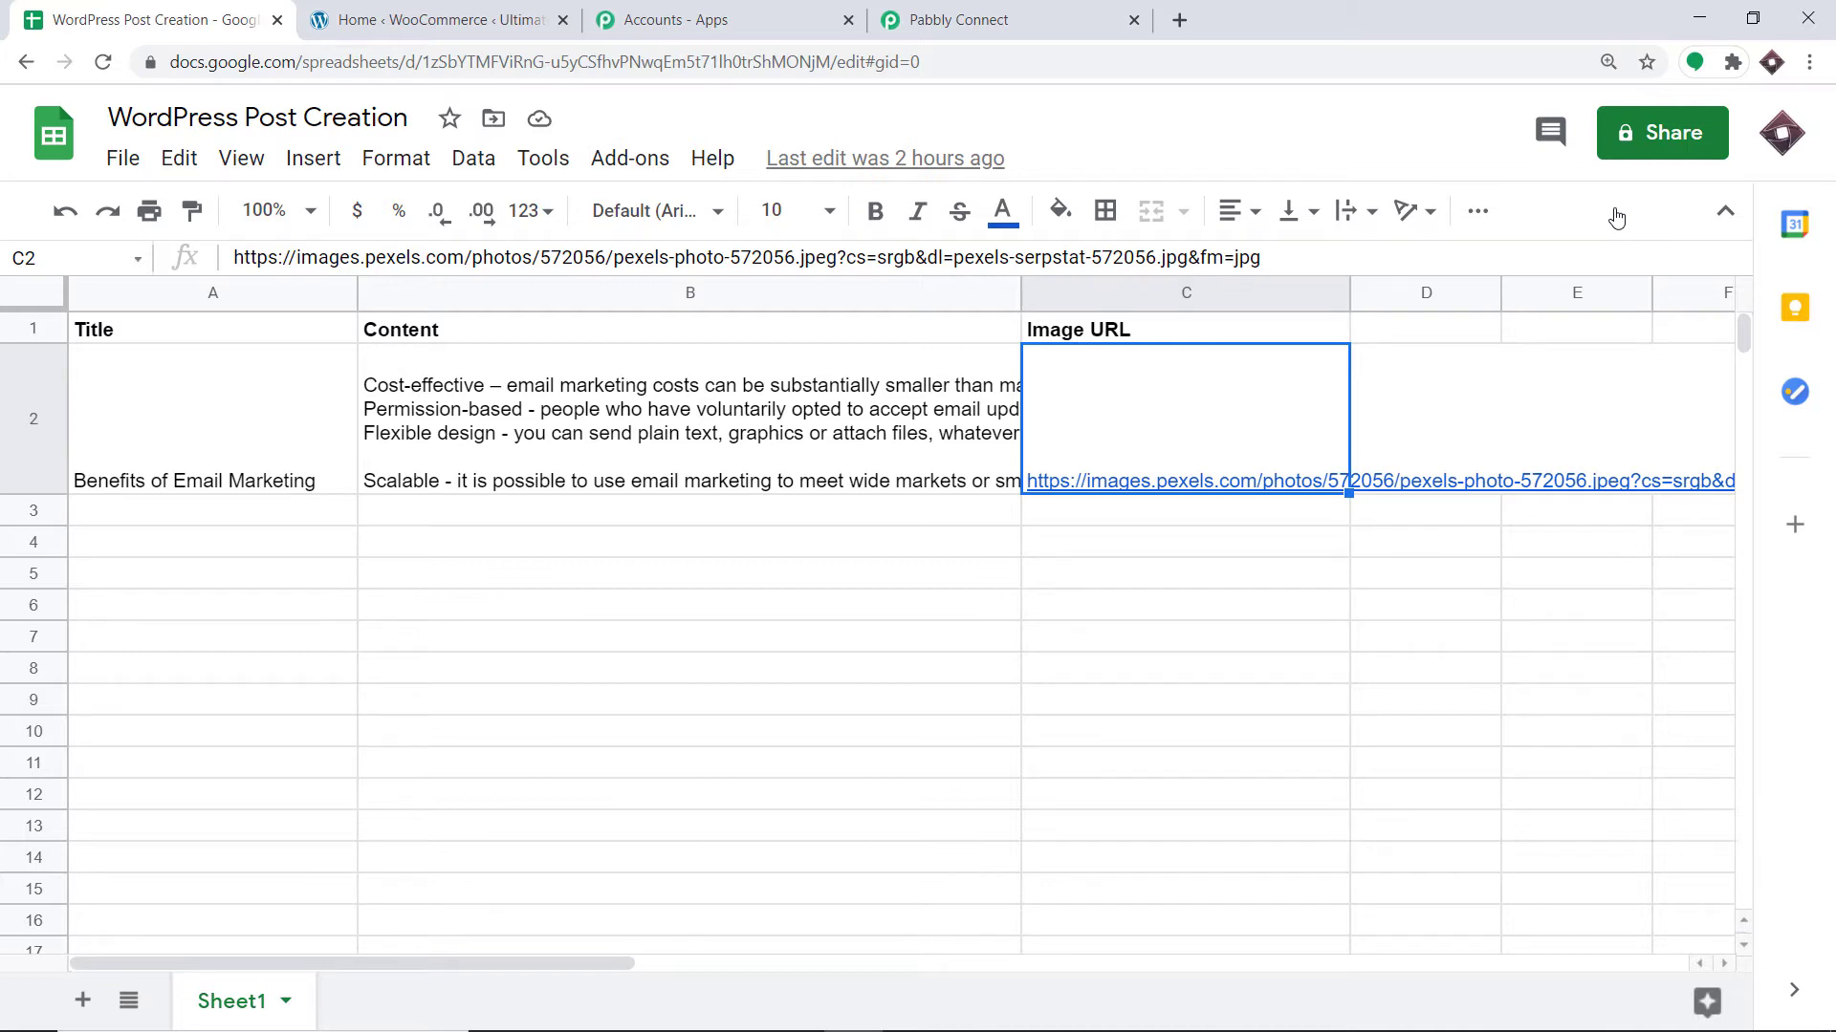
Open the Pabbly Connect Webhooks Initial Setup and paste the workflow's webhook URL into it.
click(650, 155)
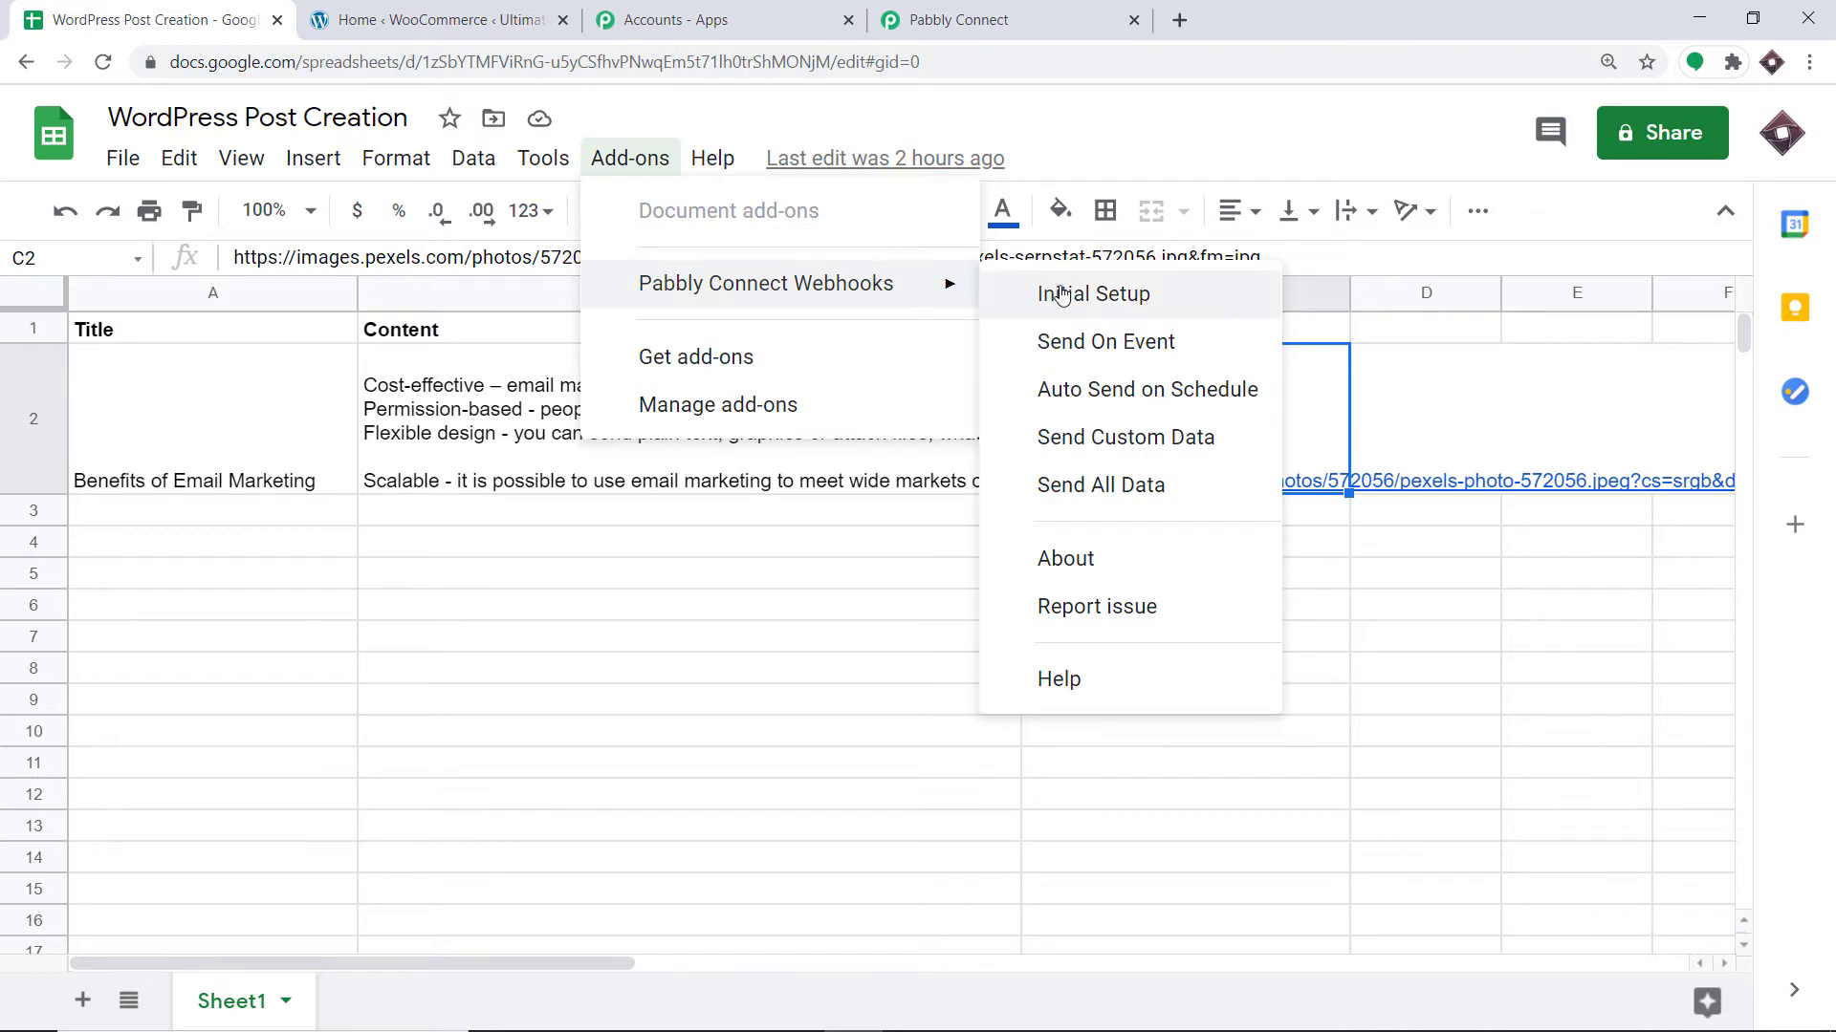
click(1115, 301)
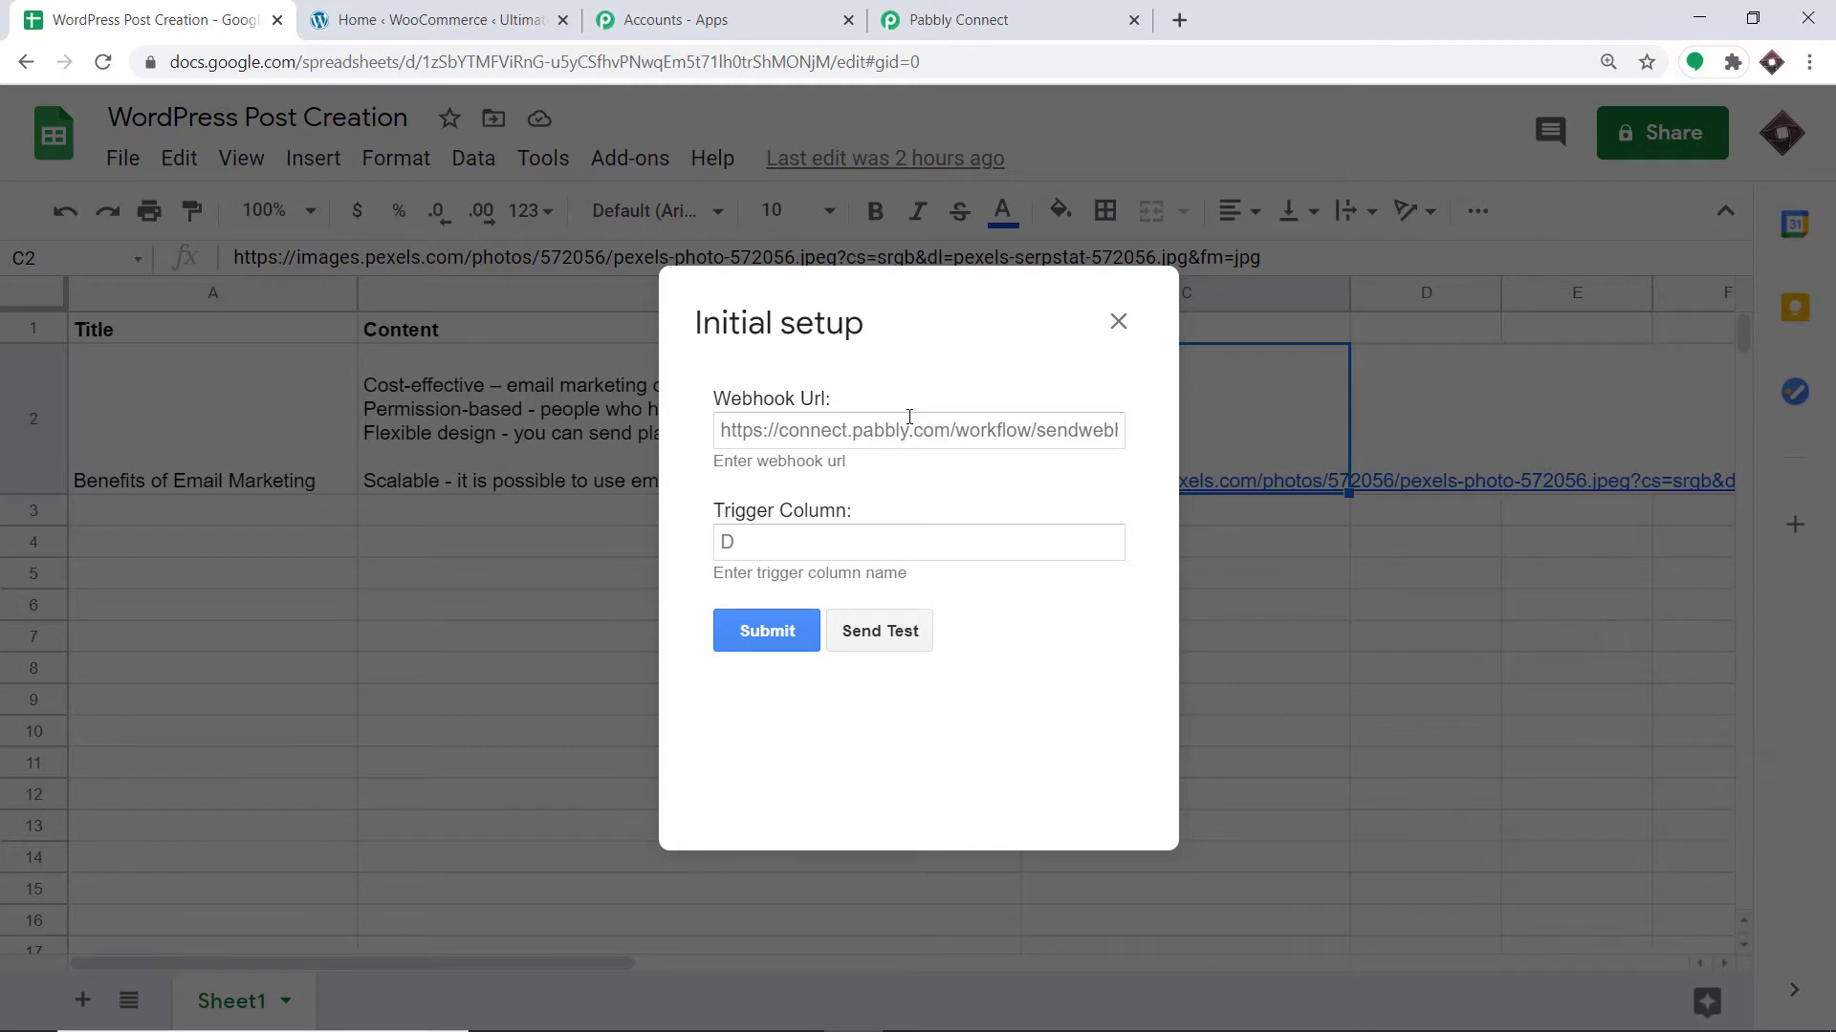
click(1016, 17)
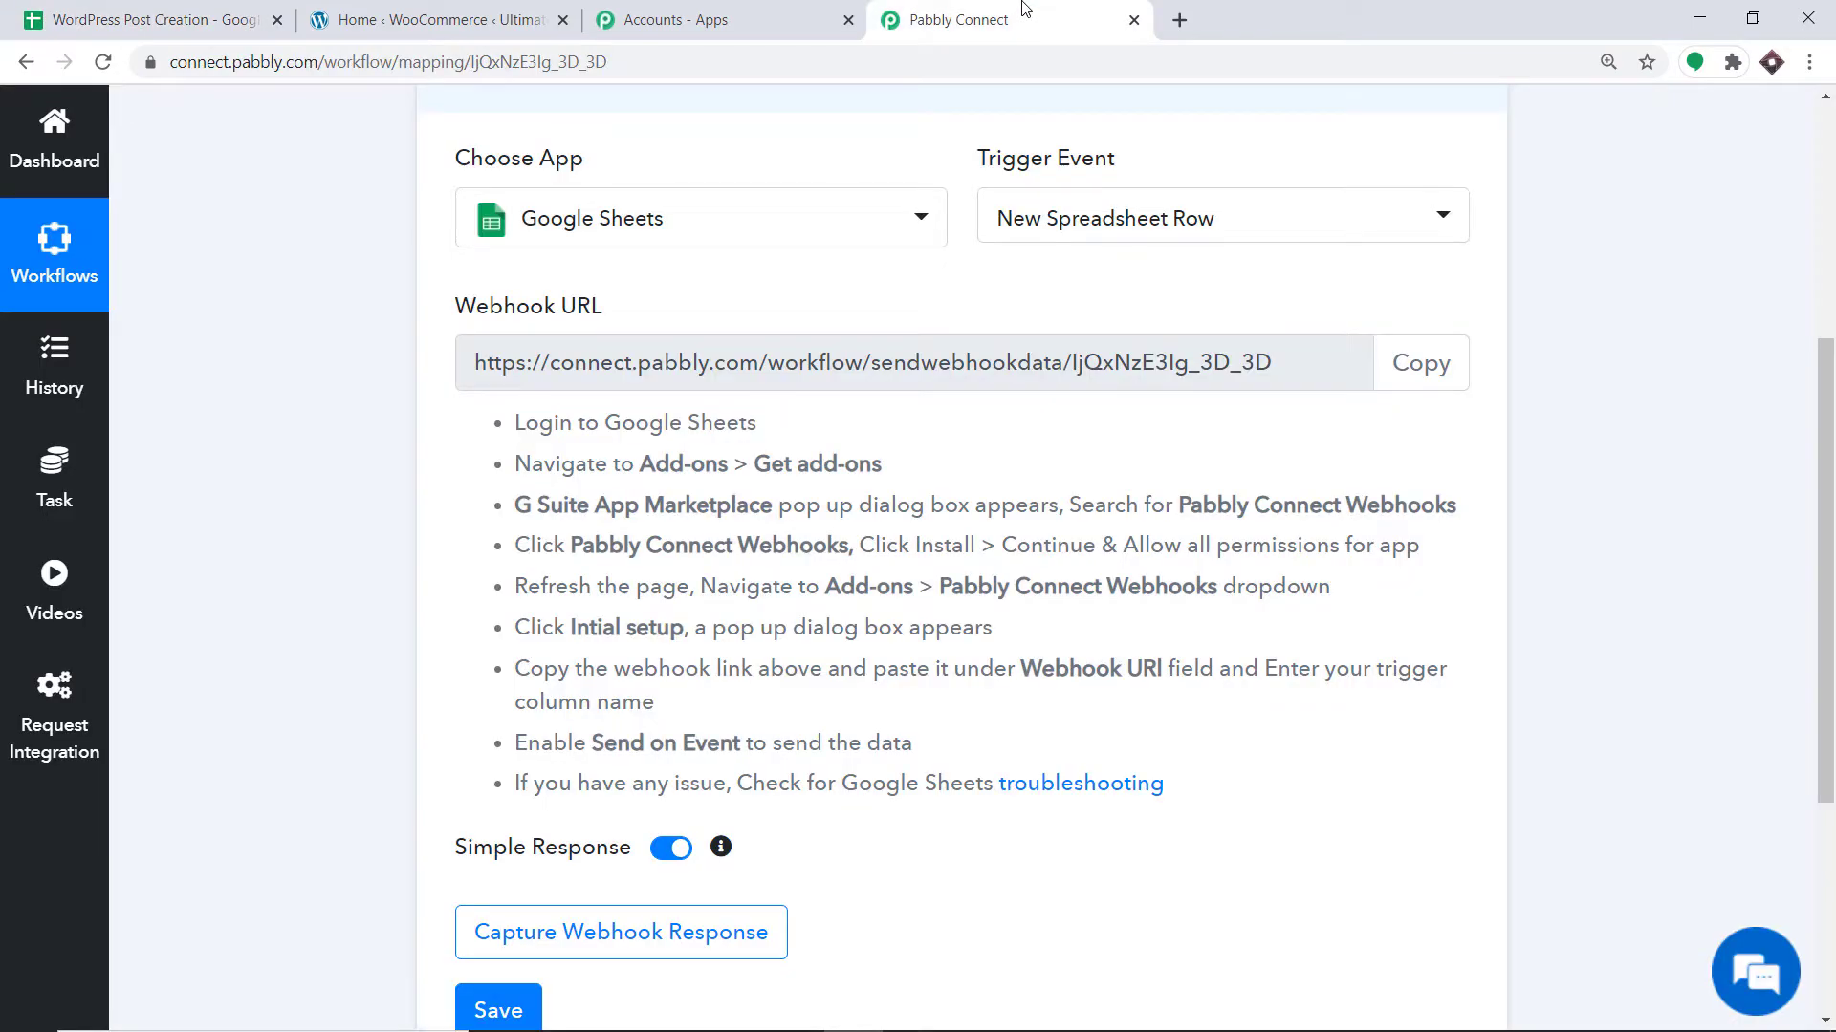
click(1456, 369)
key(ctrl+c)
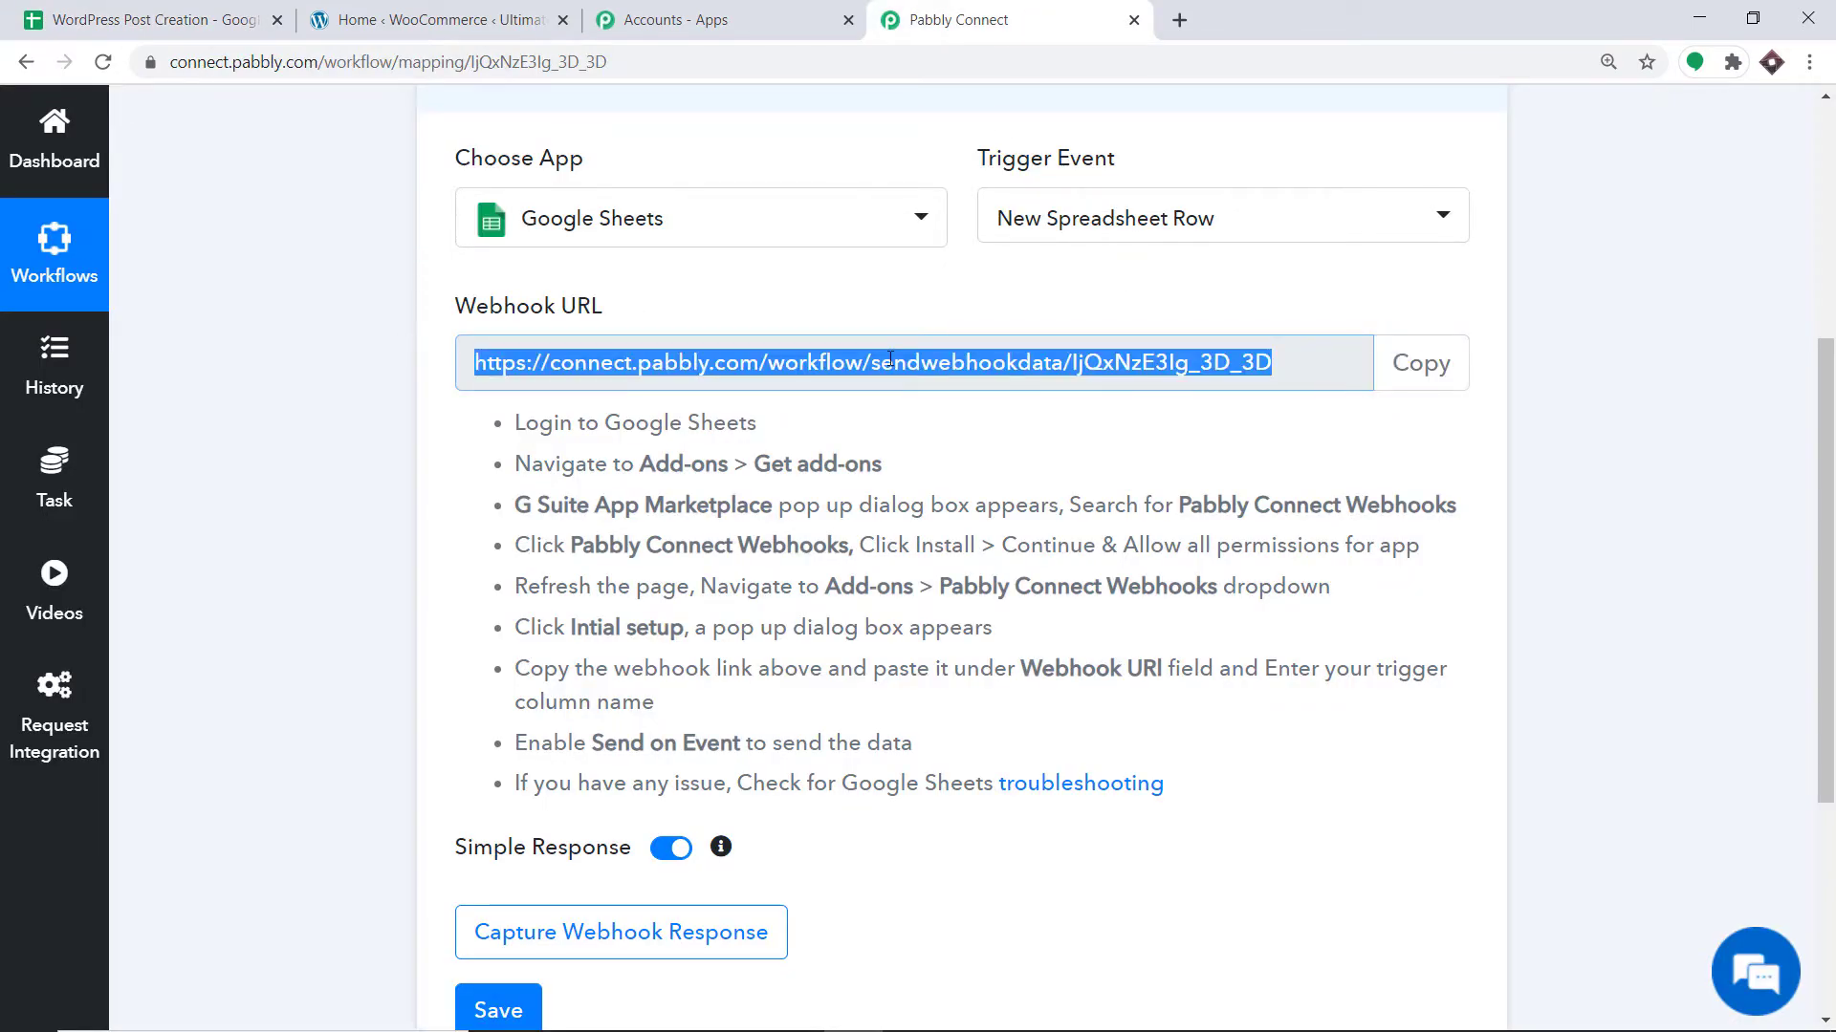
click(132, 19)
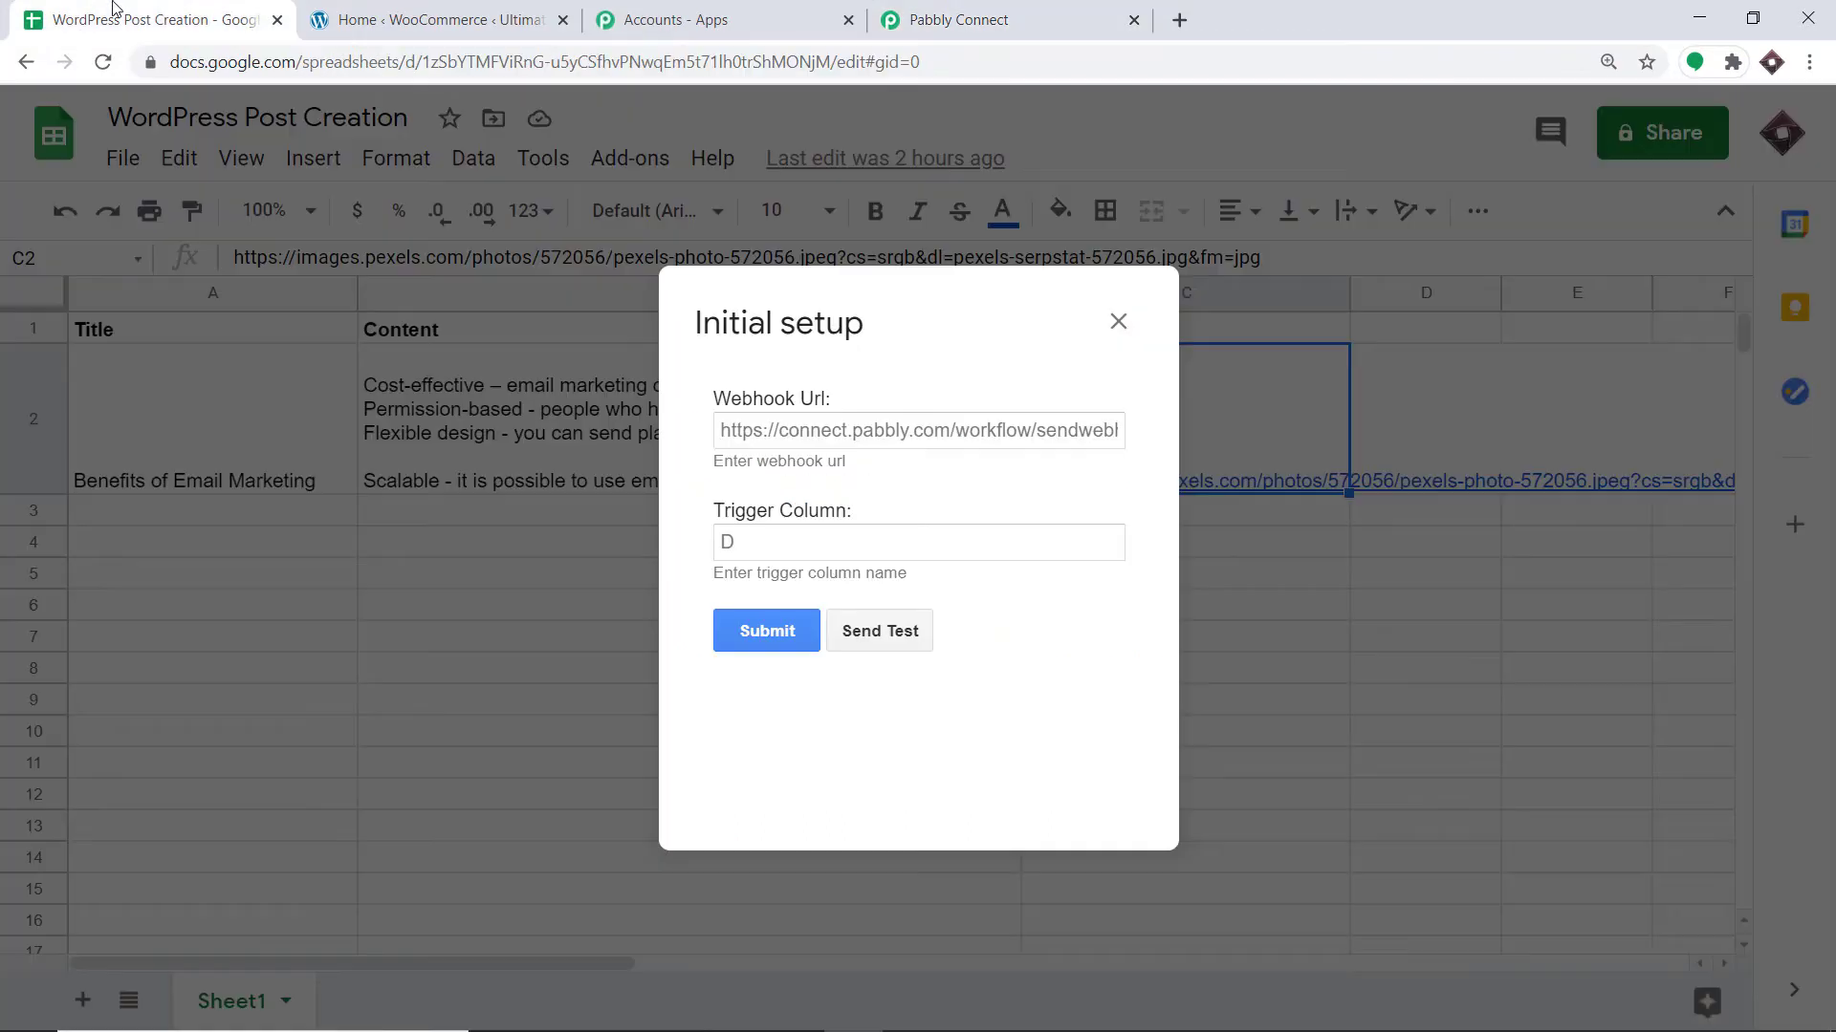
right_click(817, 433)
click(871, 612)
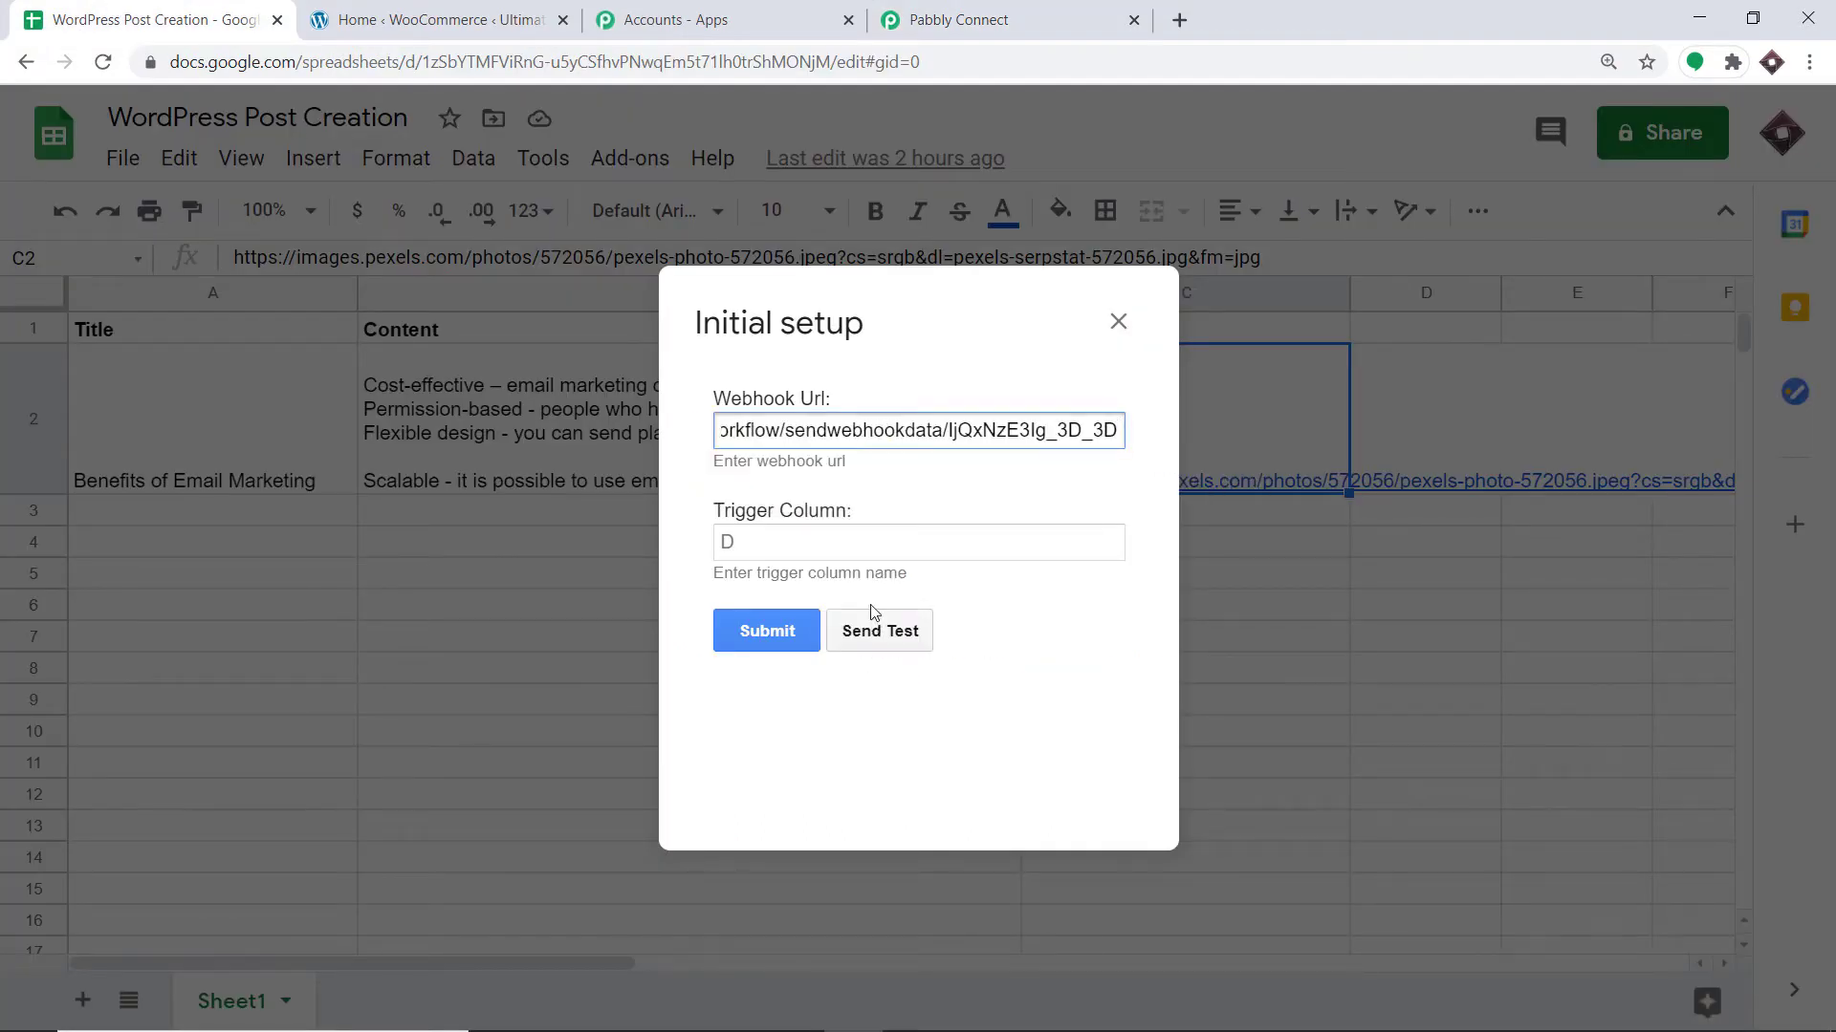
Enter C as the Trigger Column and return to the Pabbly workflow.
click(788, 534)
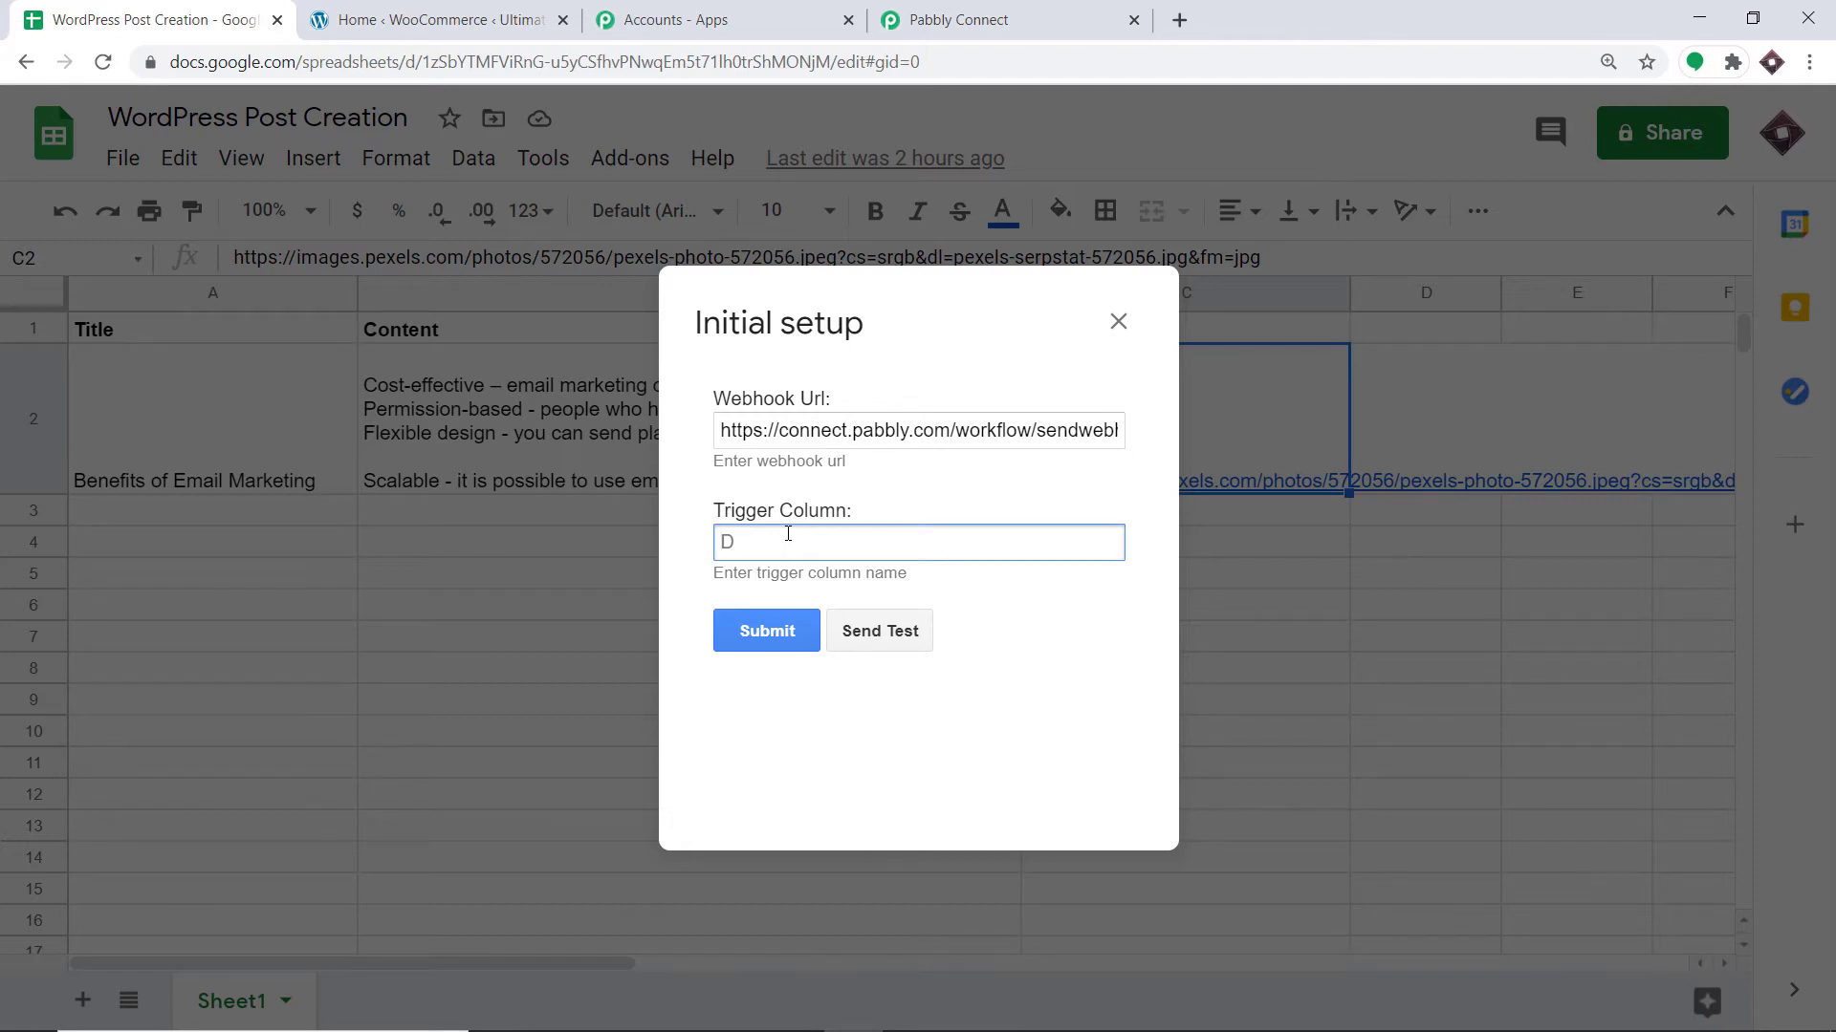
text(C)
click(997, 8)
Capture the webhook response by sending the sheet's test row from the add-on.
scroll(844, 426, down, 3)
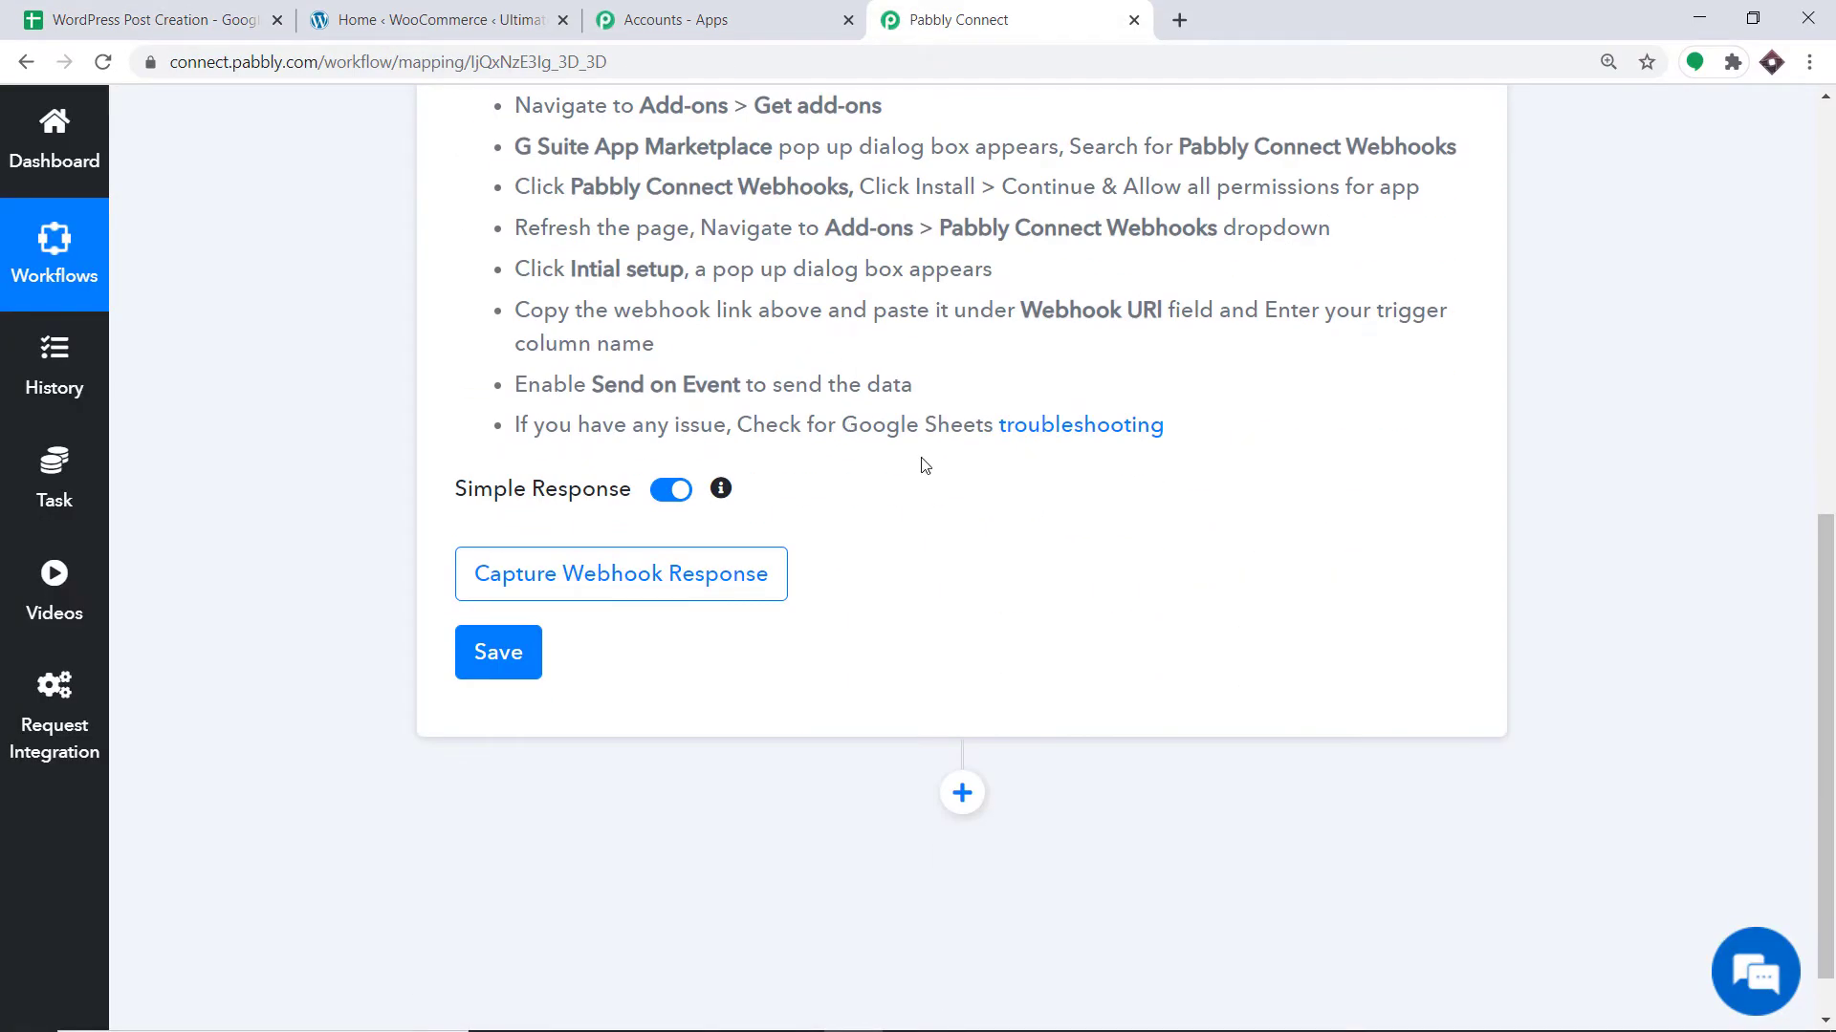
click(516, 594)
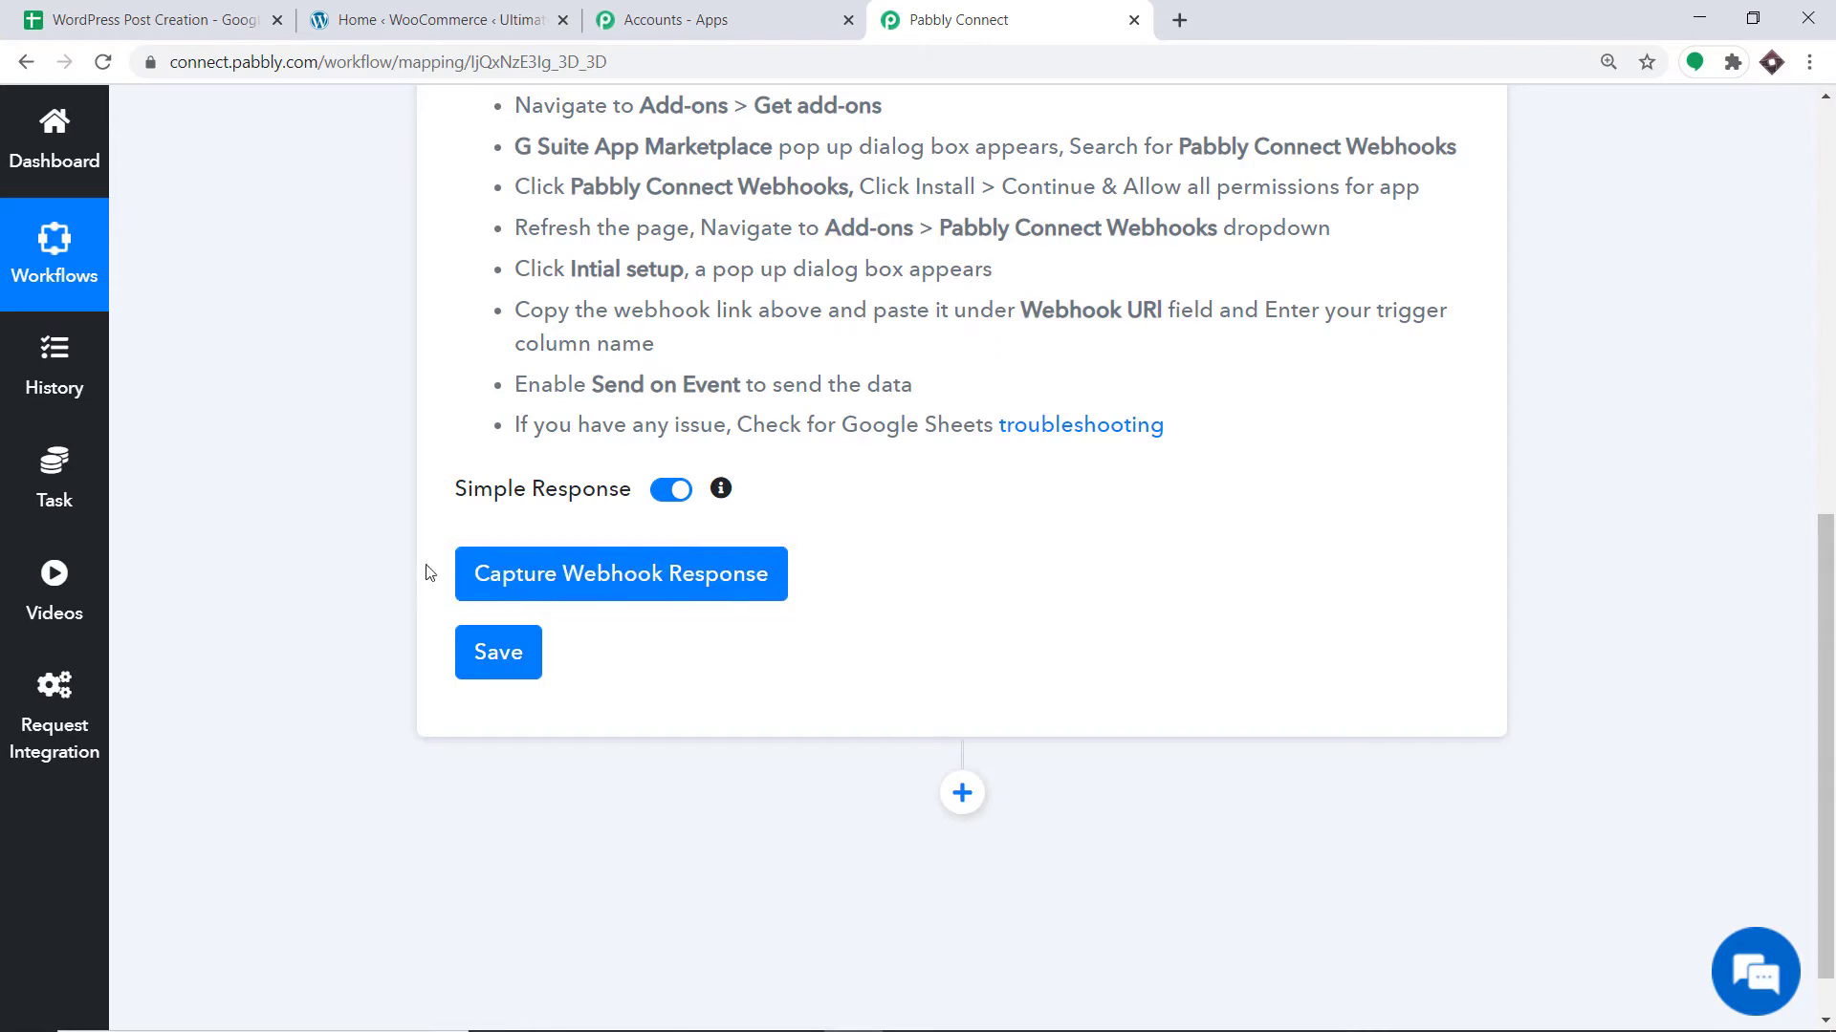
click(596, 576)
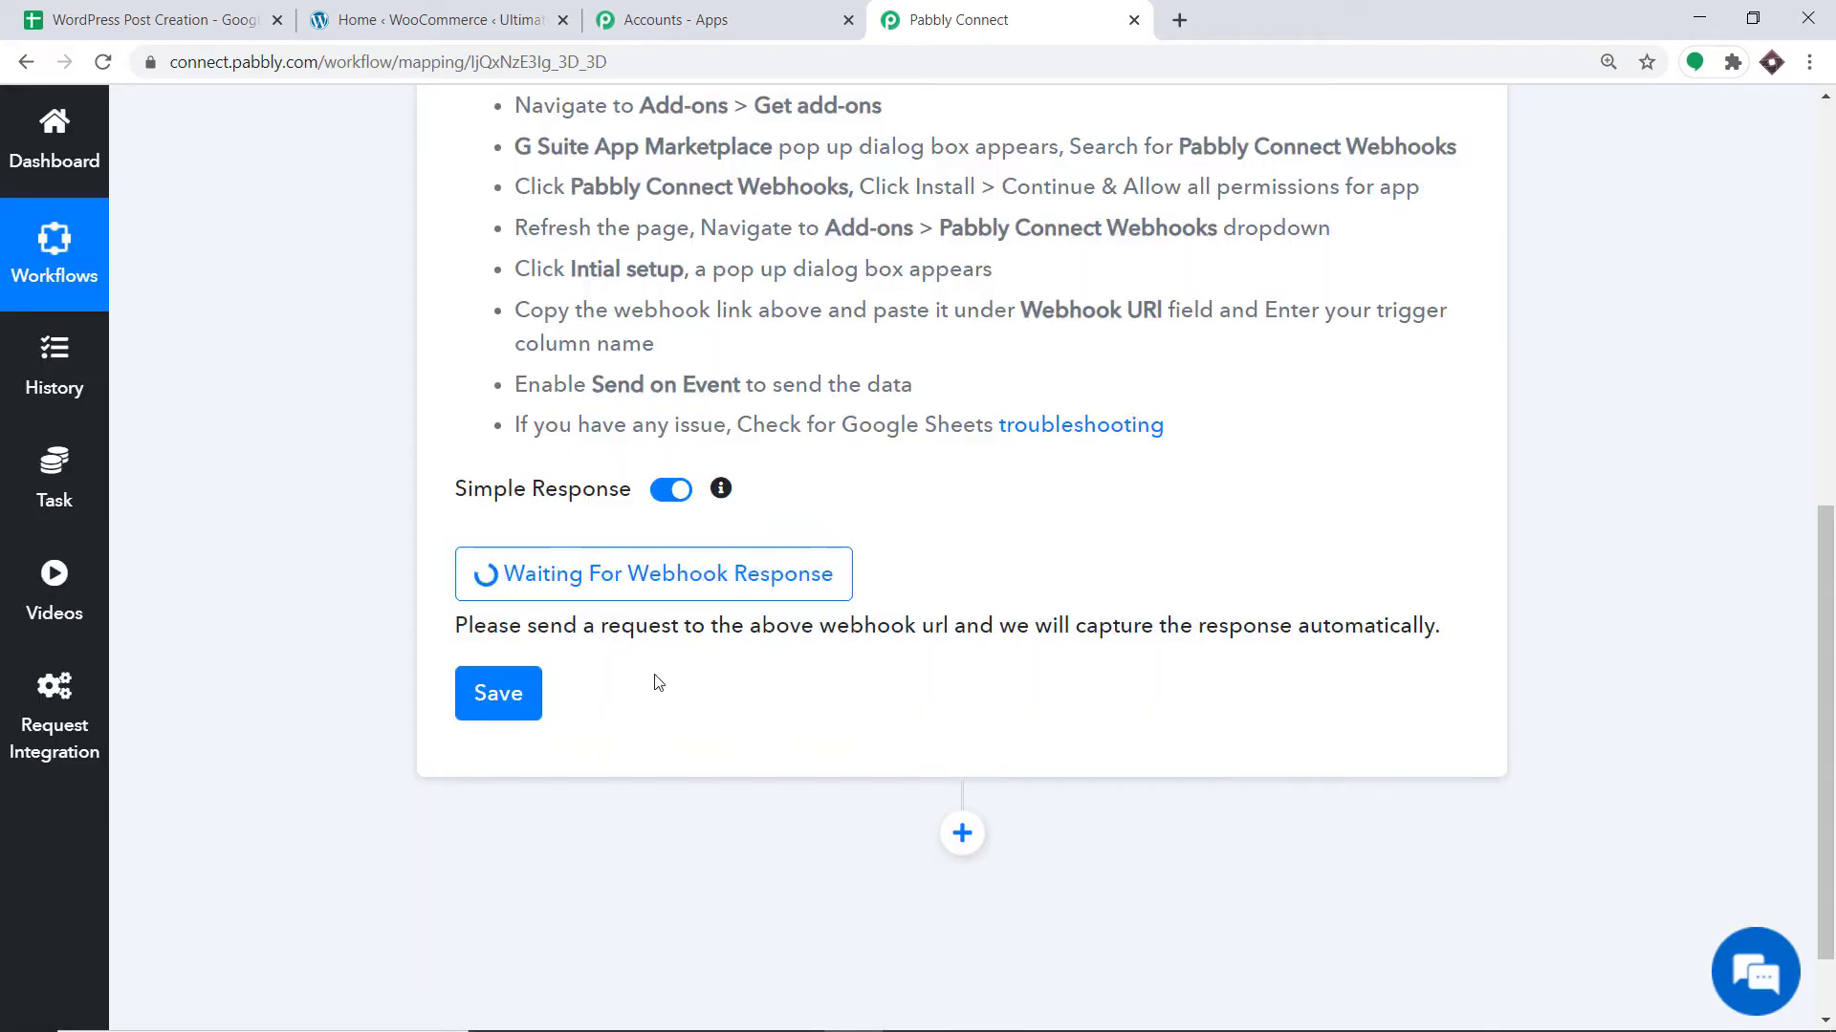
click(235, 7)
text(C)
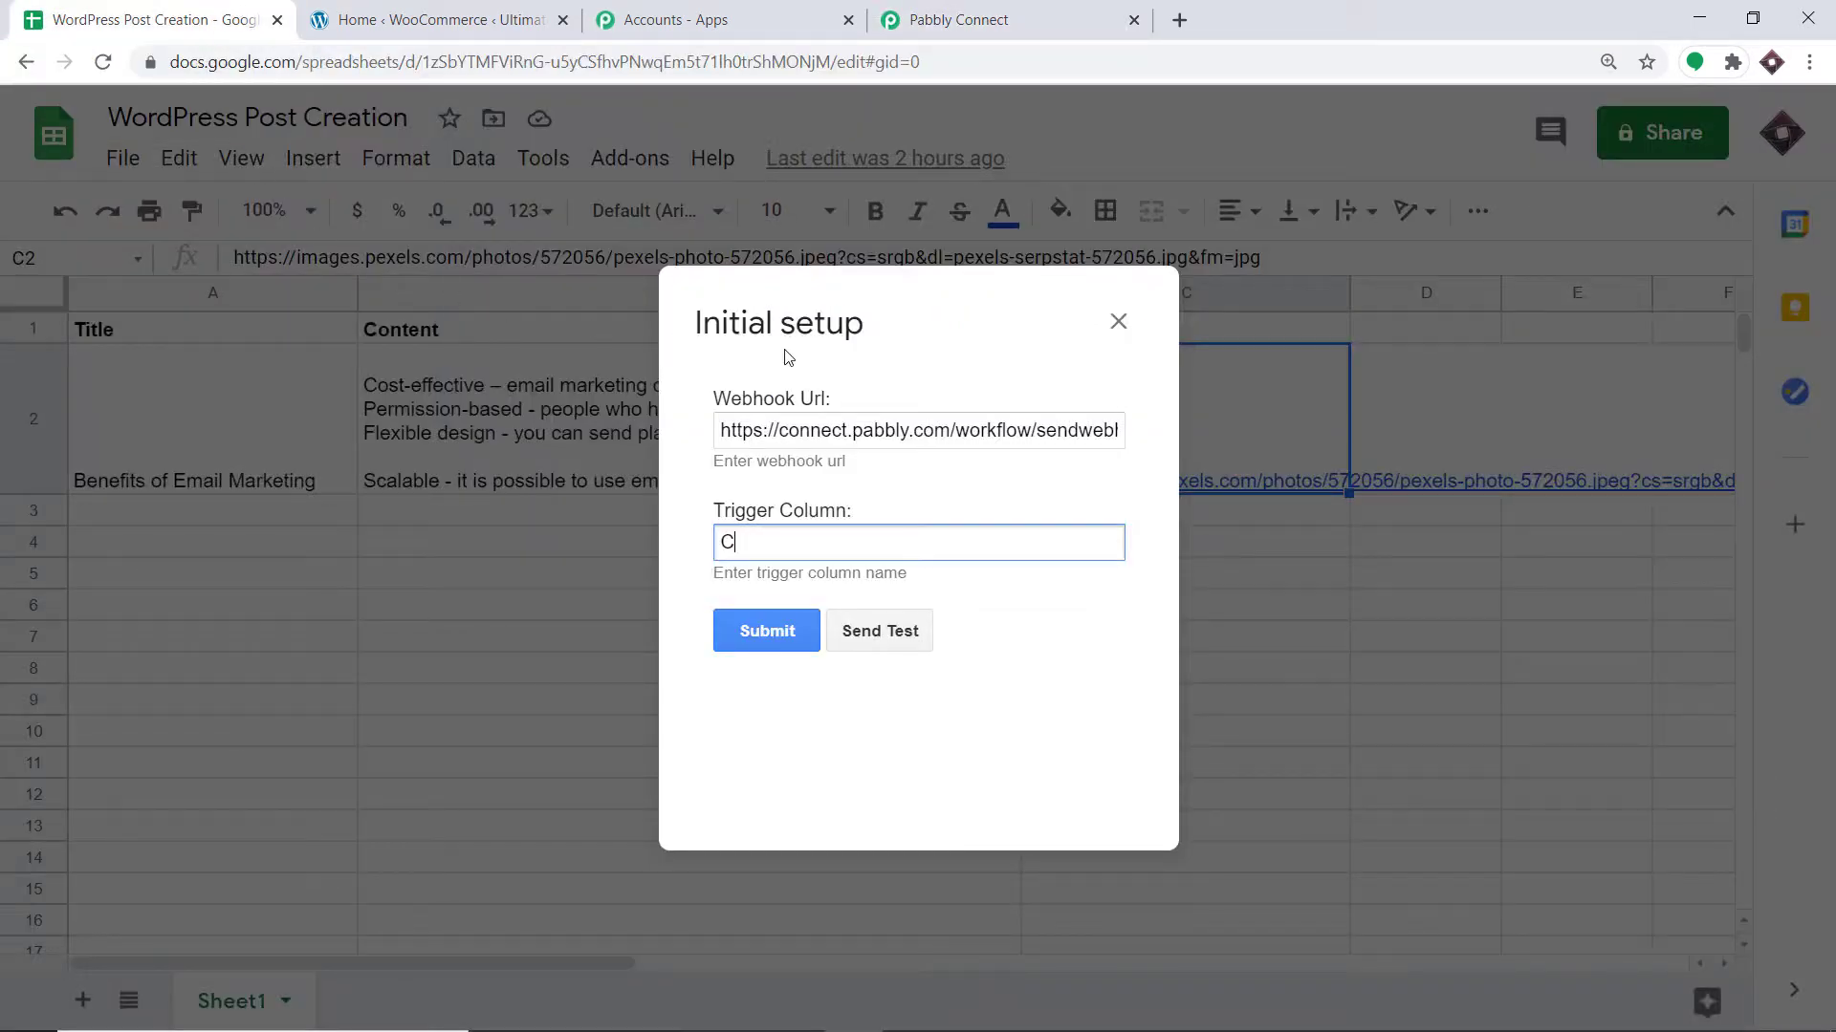
click(896, 638)
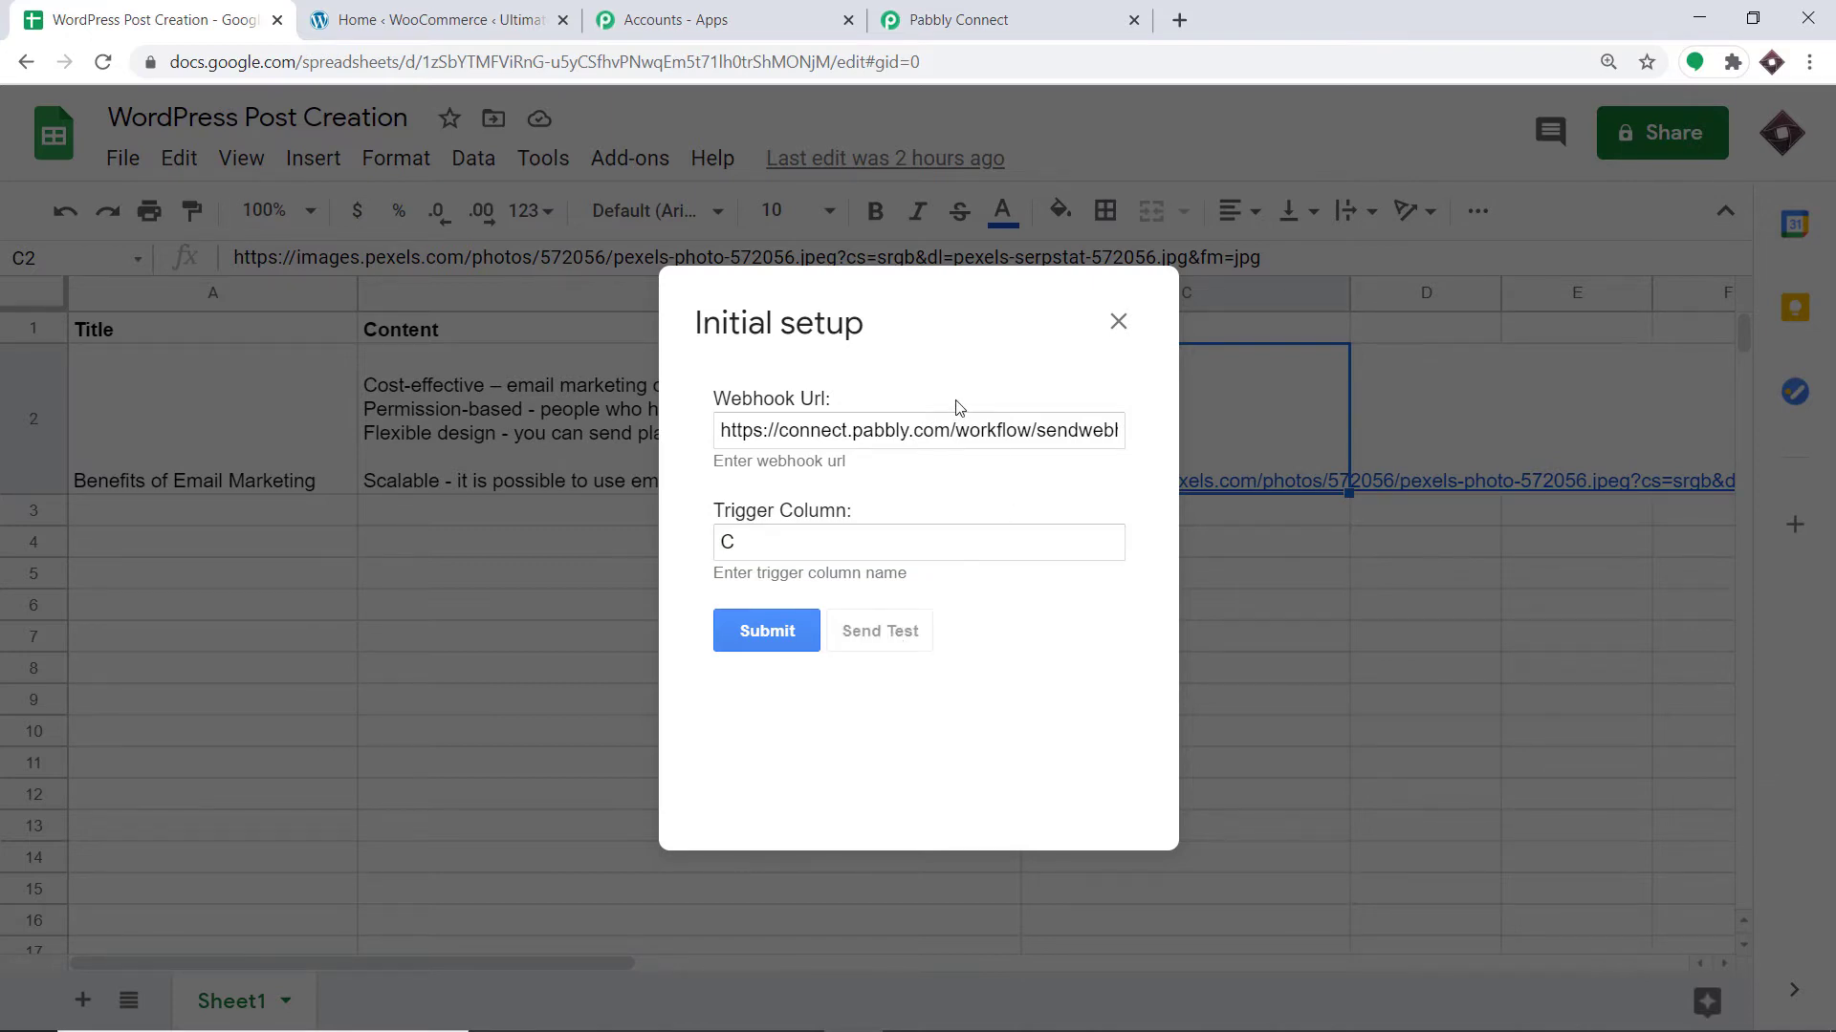
scroll(920, 512, down, 3)
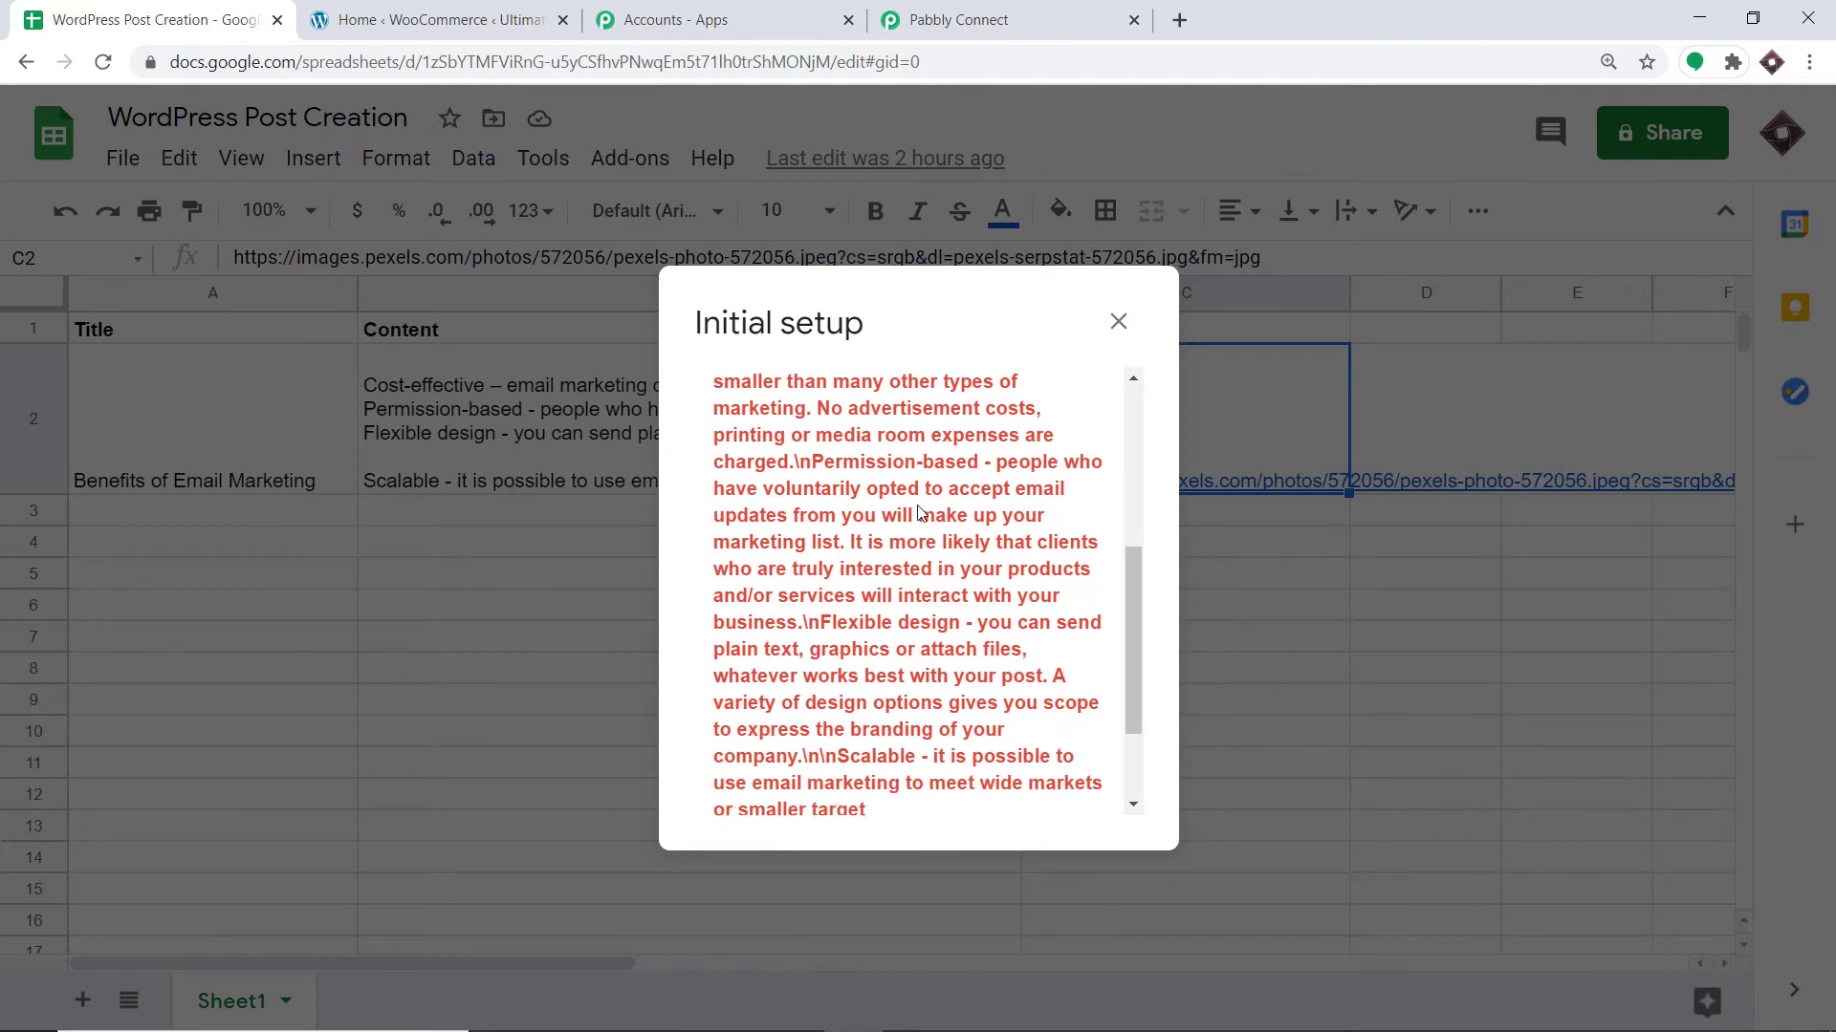
scroll(919, 513, down, 2)
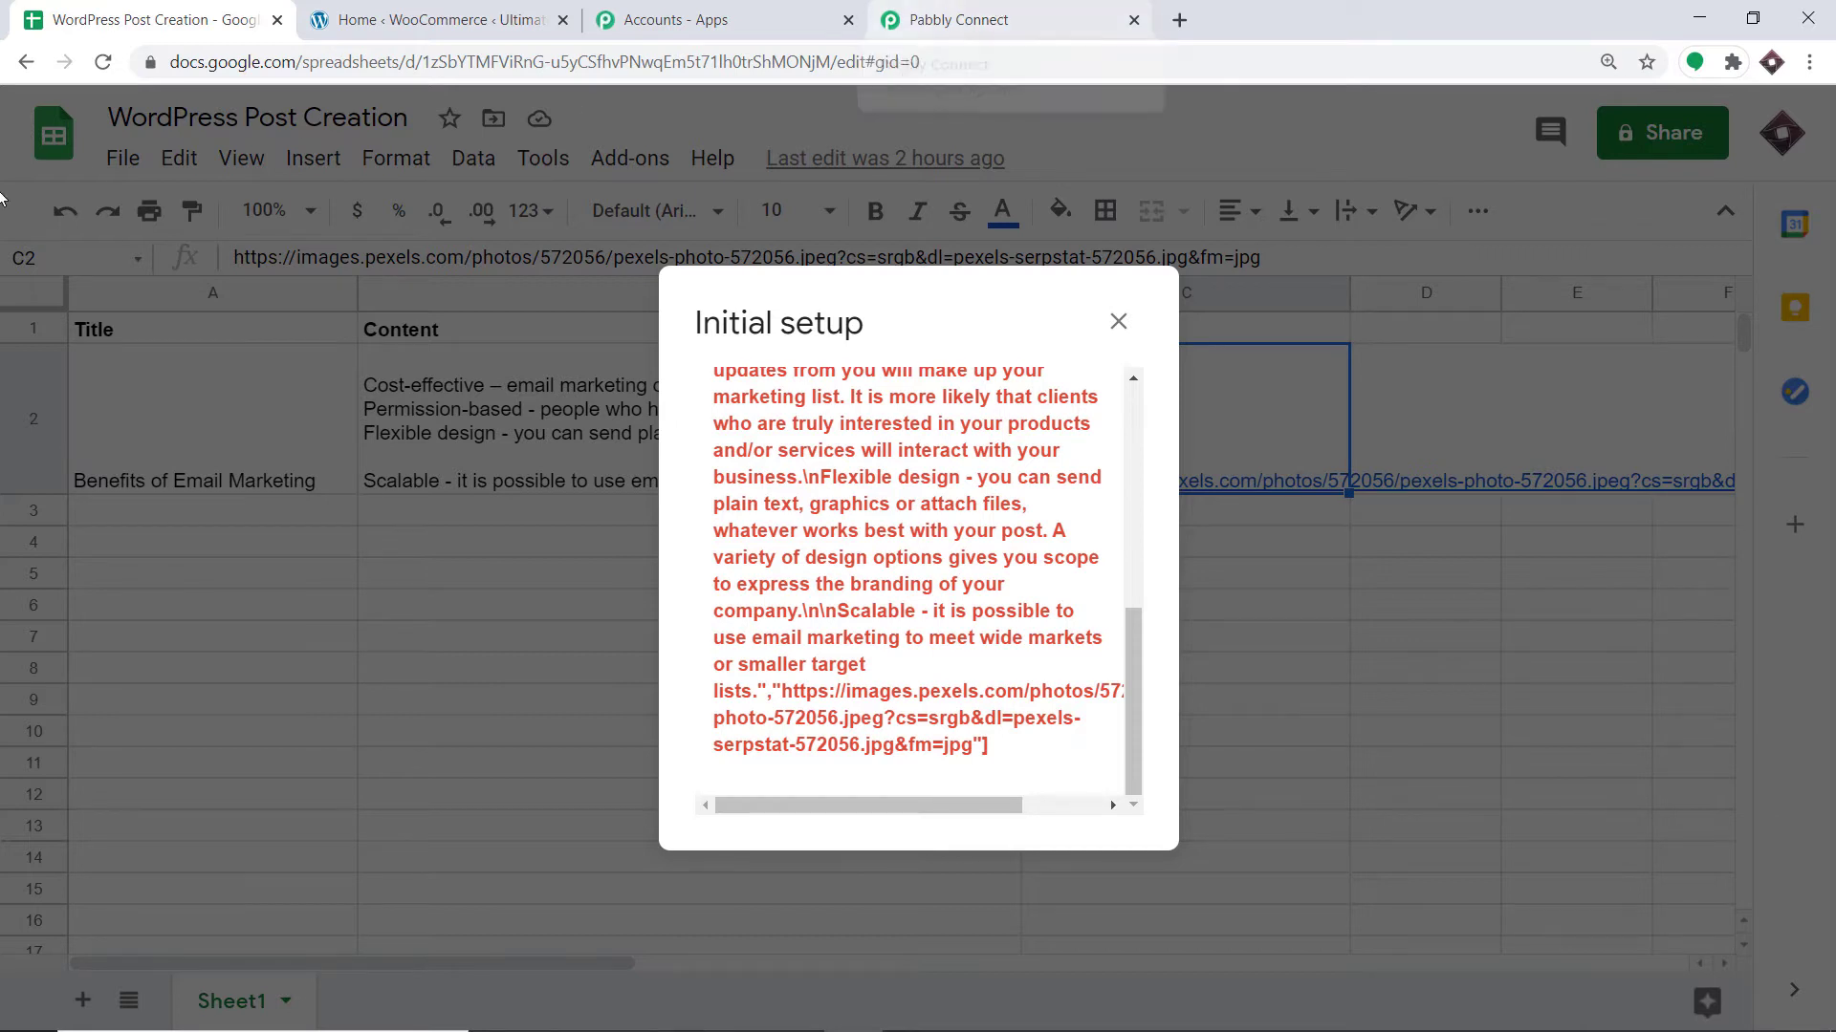
click(956, 11)
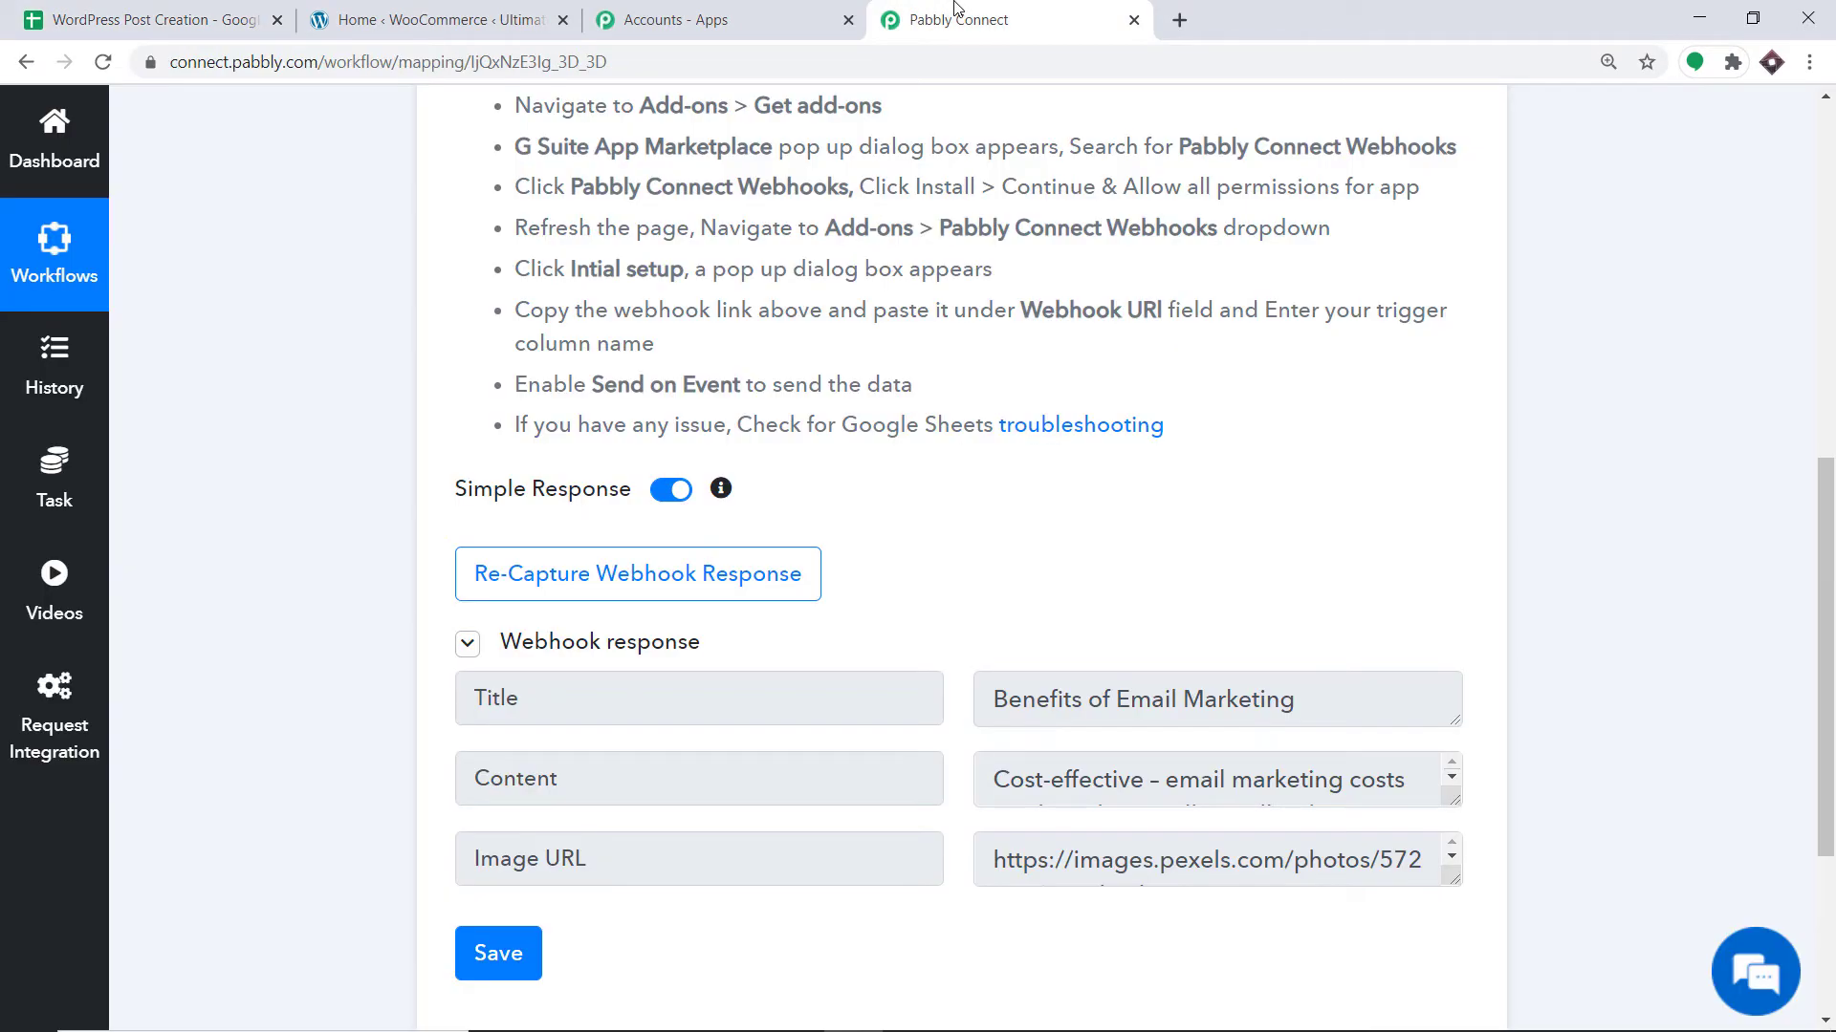
Enlarge the captured Content and Image URL fields to read their full values.
scroll(1118, 411, down, 4)
scroll(1114, 428, down, 1)
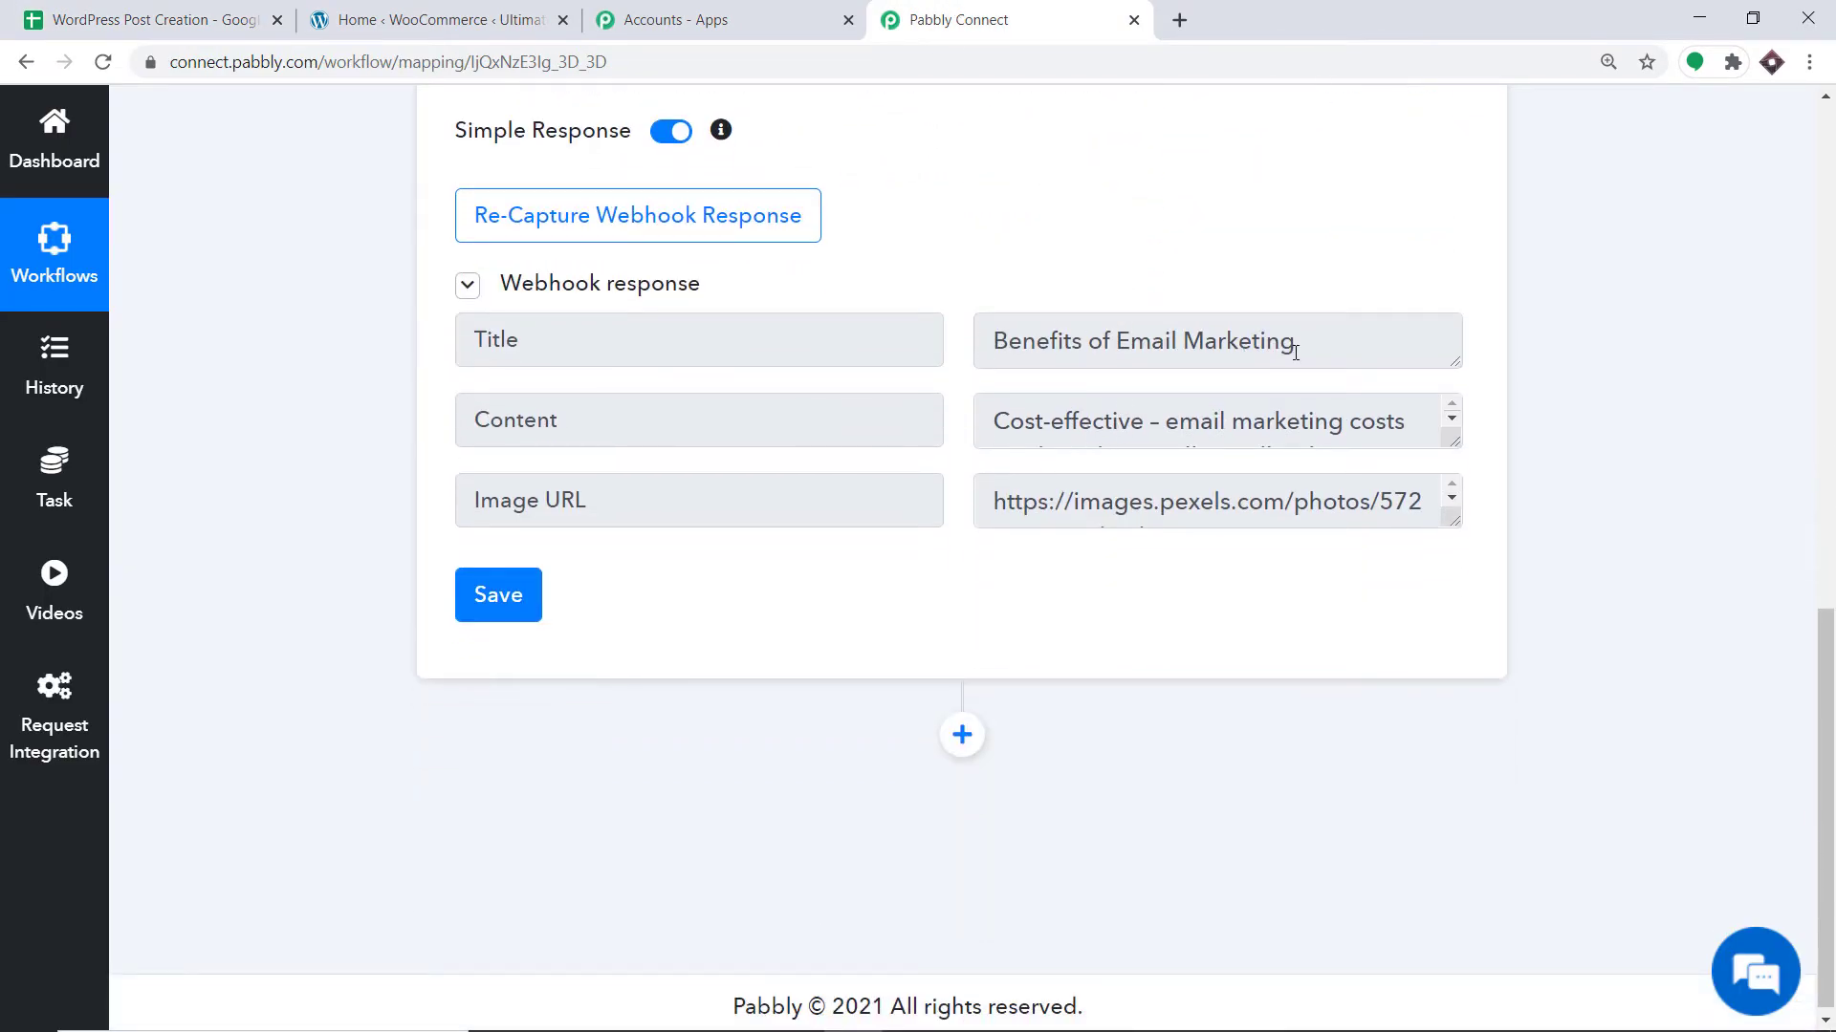
click(182, 20)
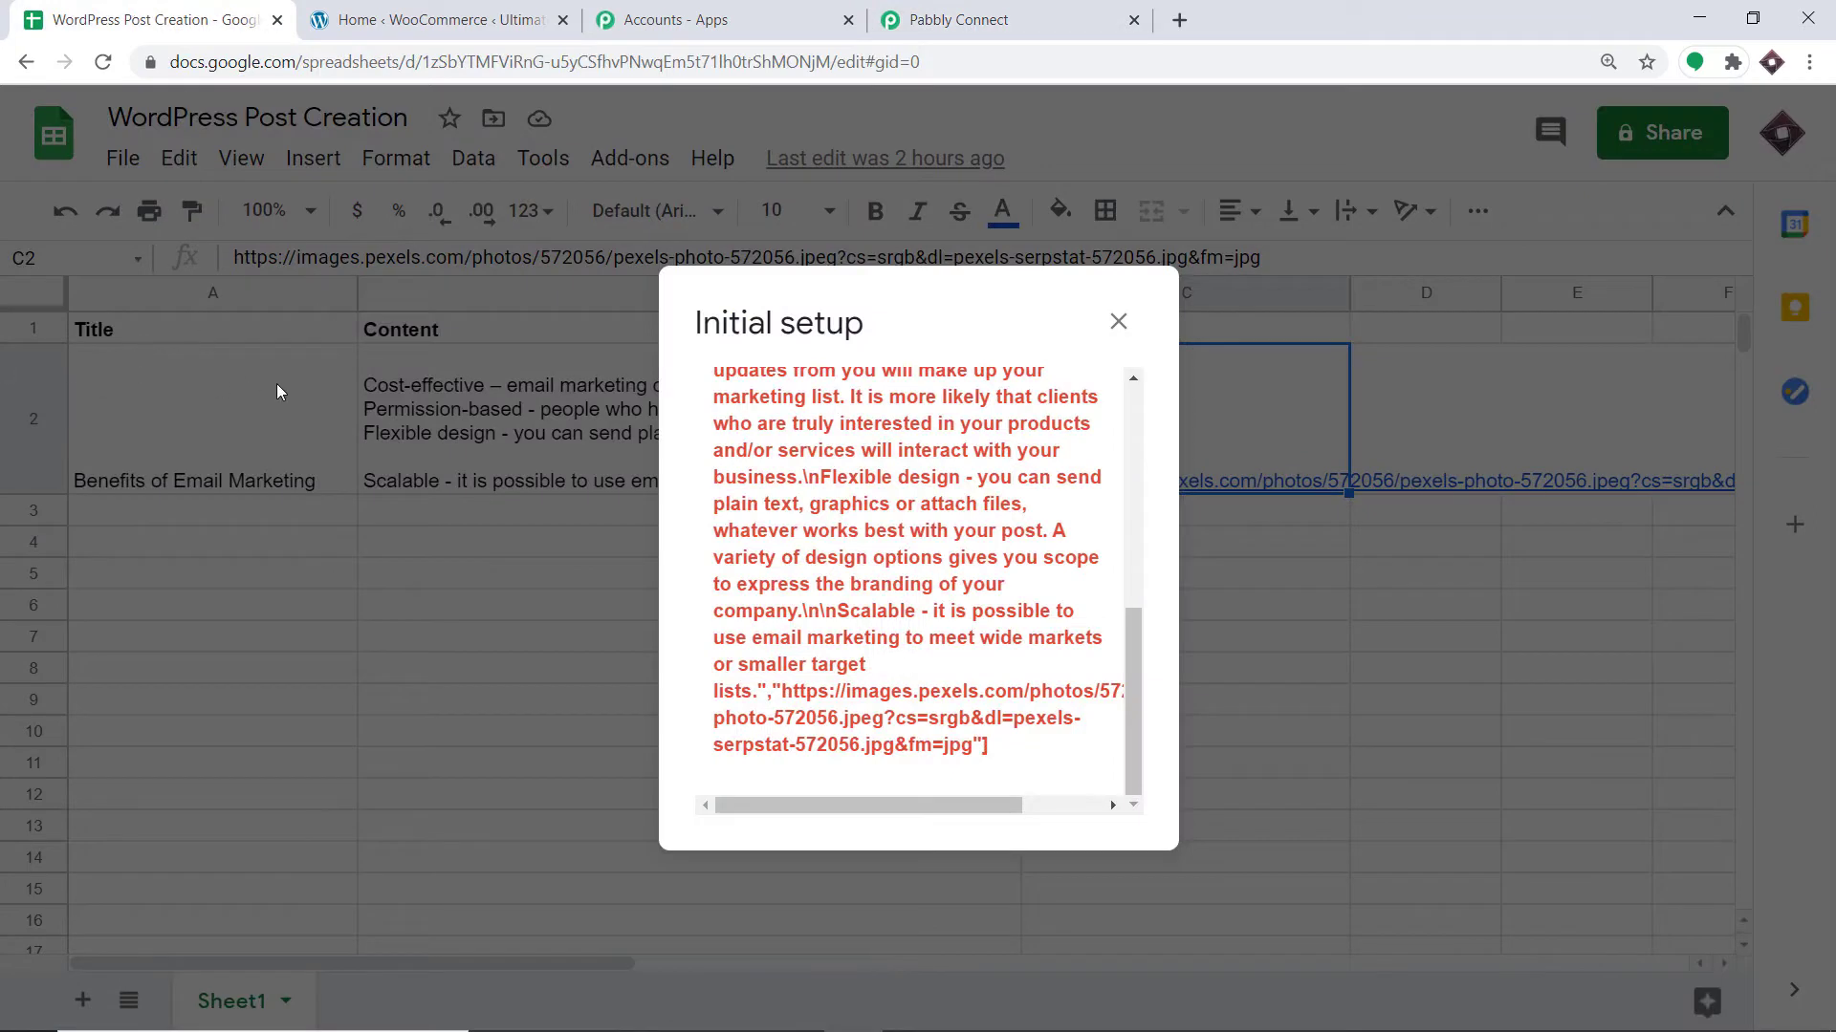
click(985, 19)
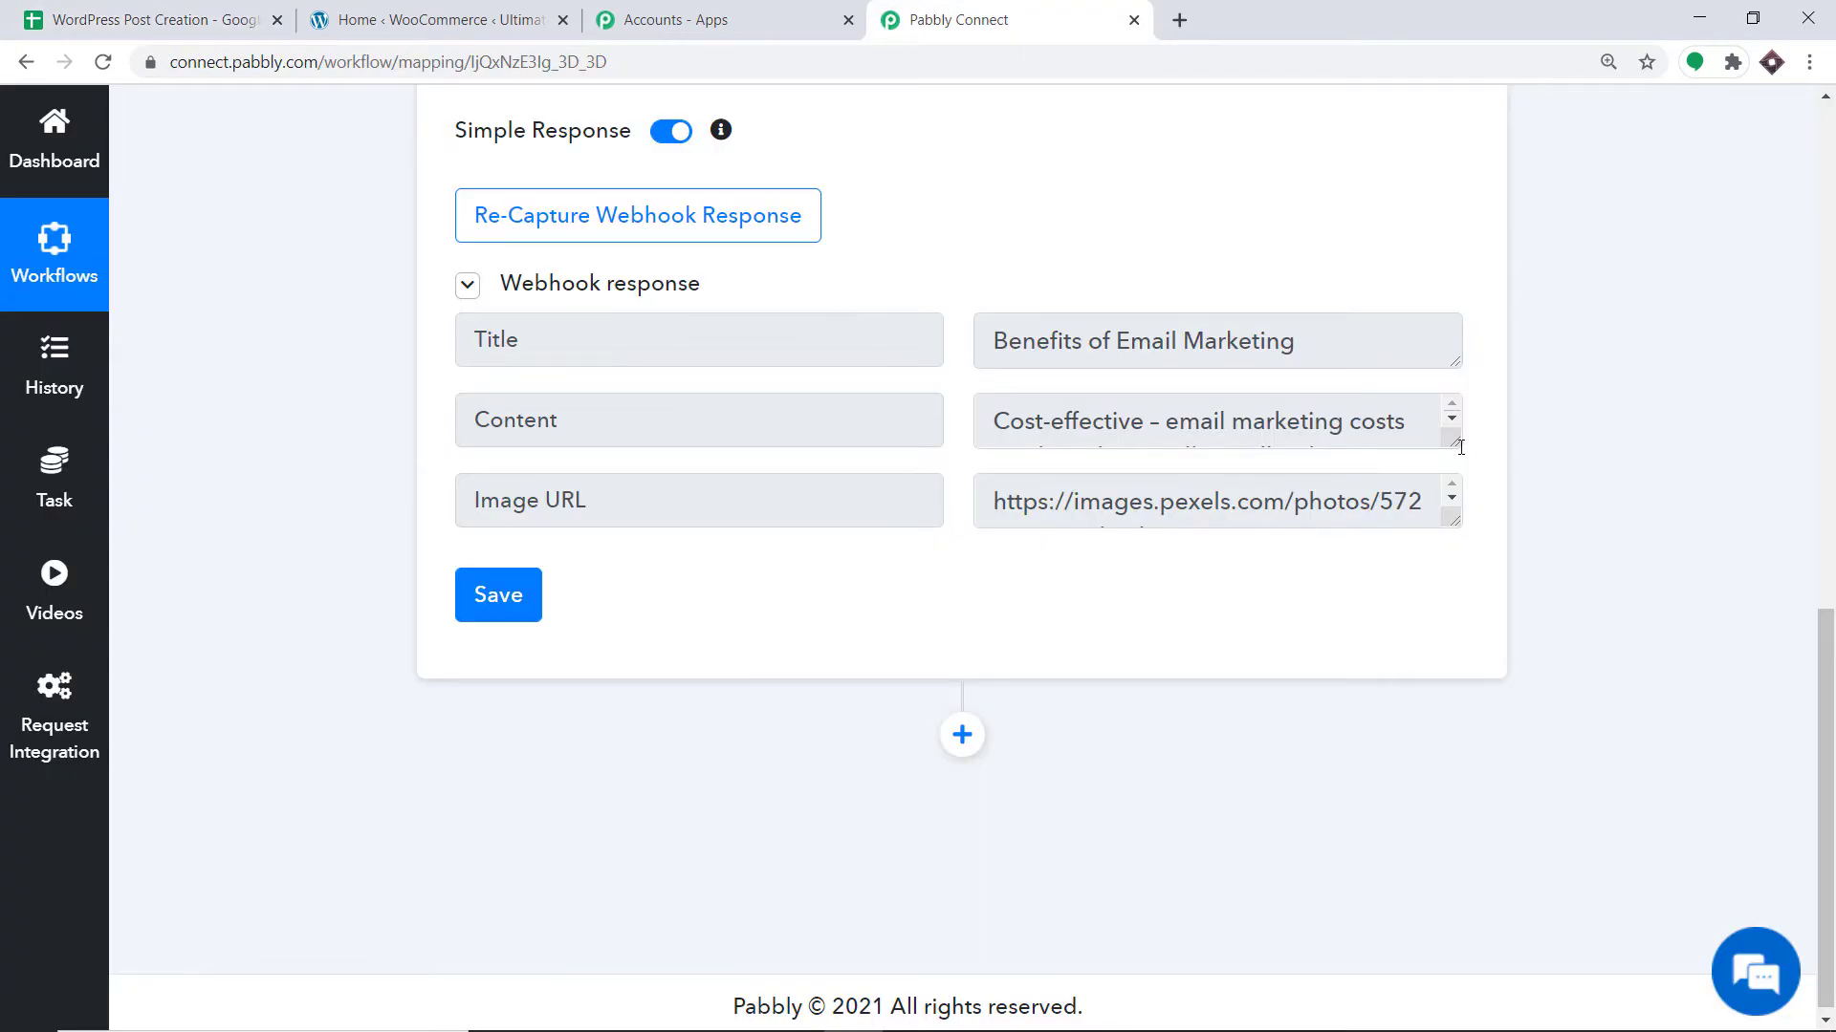
drag(1452, 441, 1520, 906)
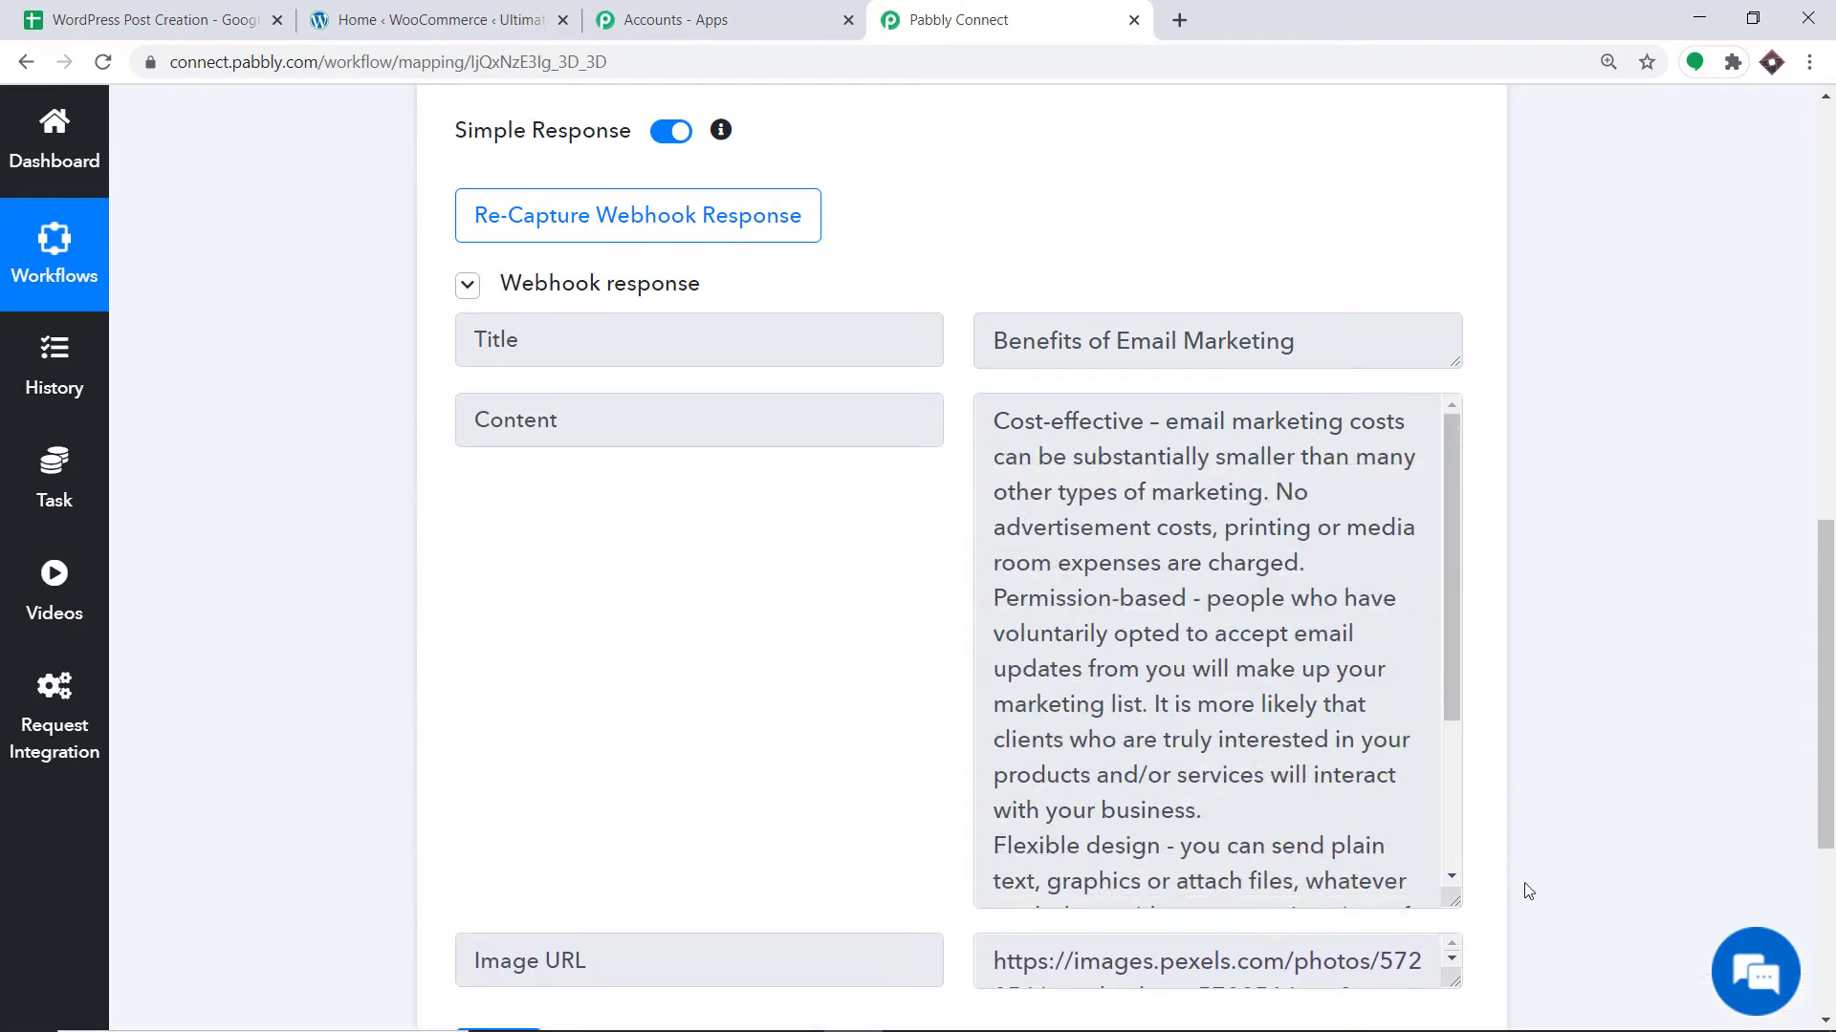
scroll(1120, 475, down, 3)
scroll(1120, 475, up, 3)
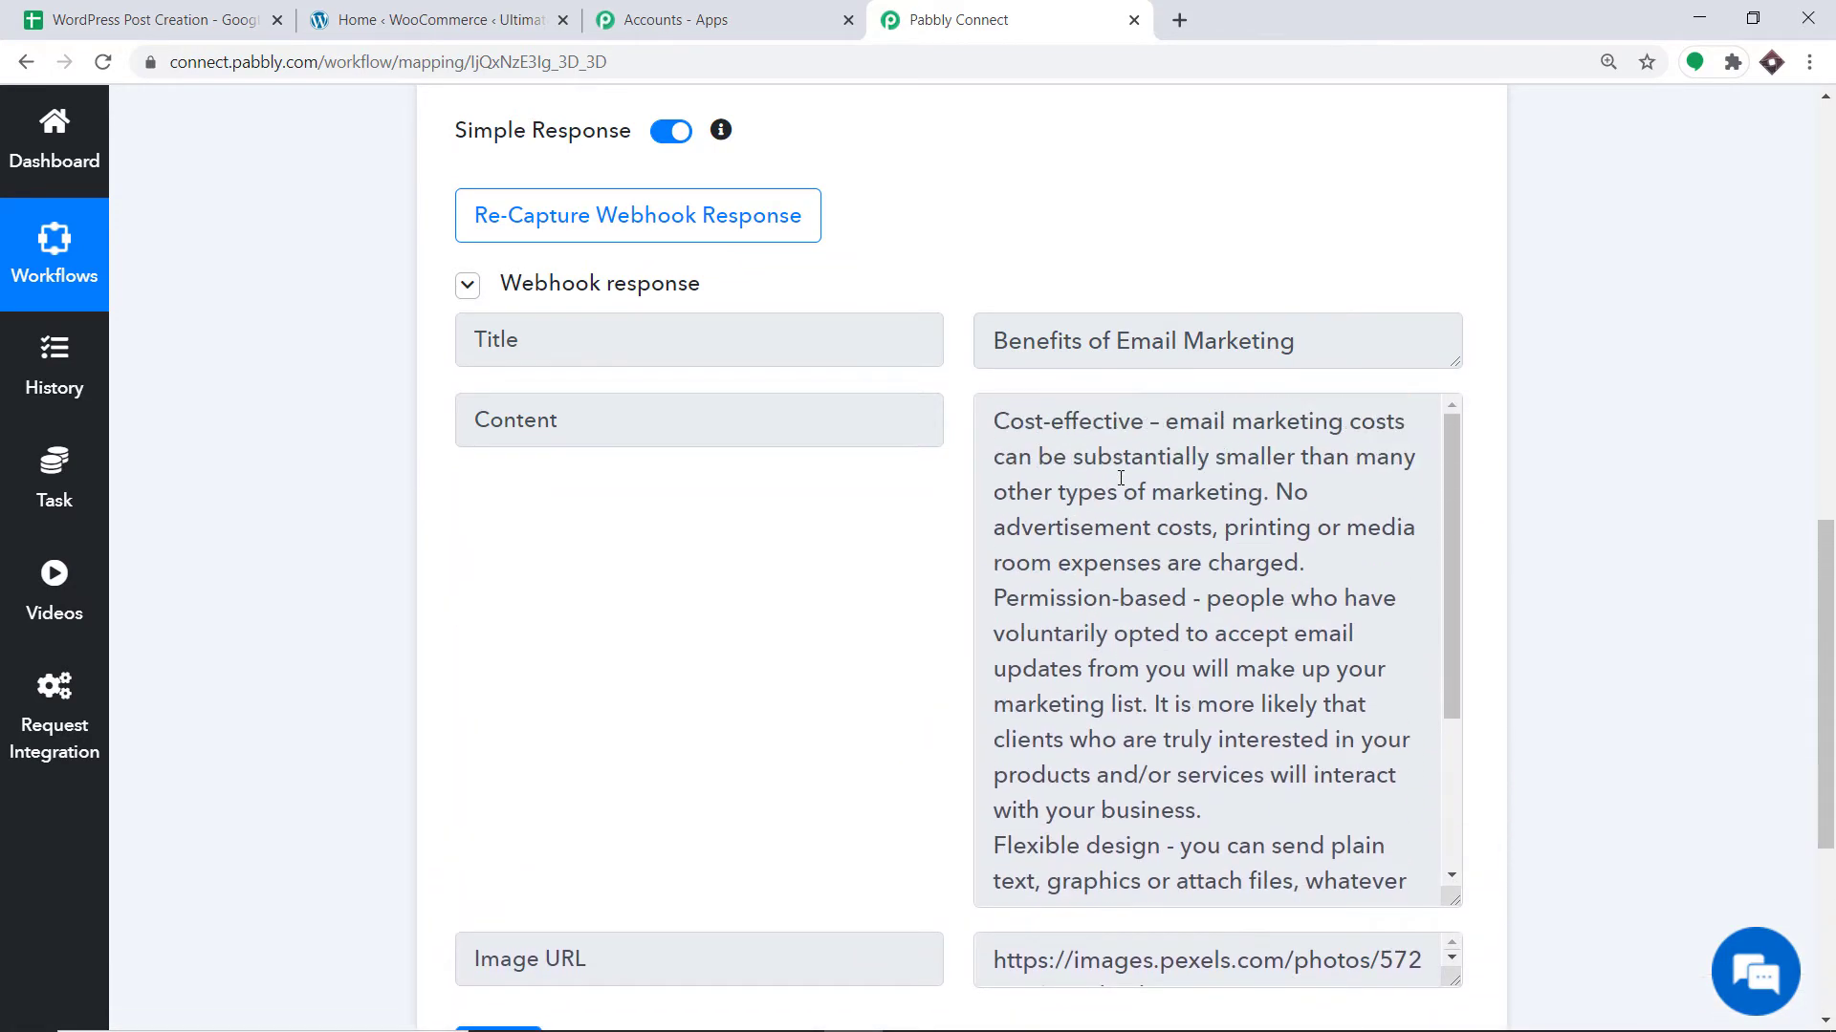
scroll(1283, 472, down, 3)
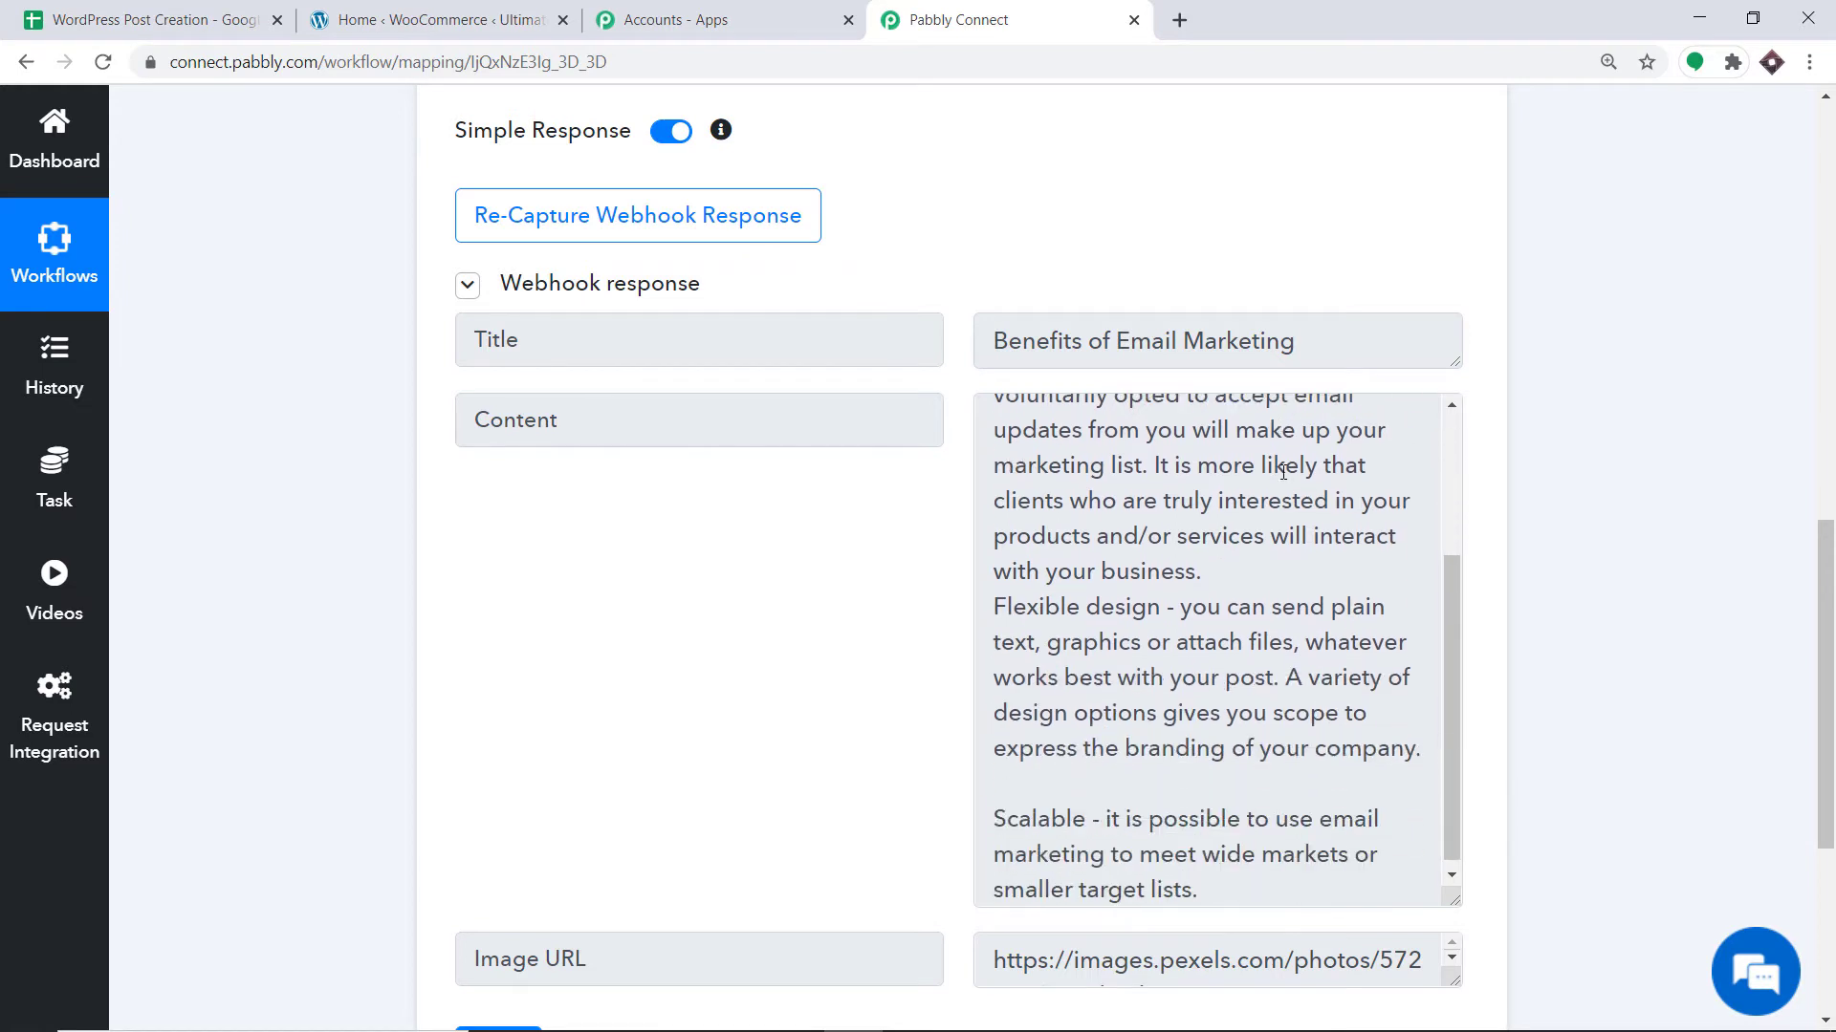
drag(1826, 561, 1832, 669)
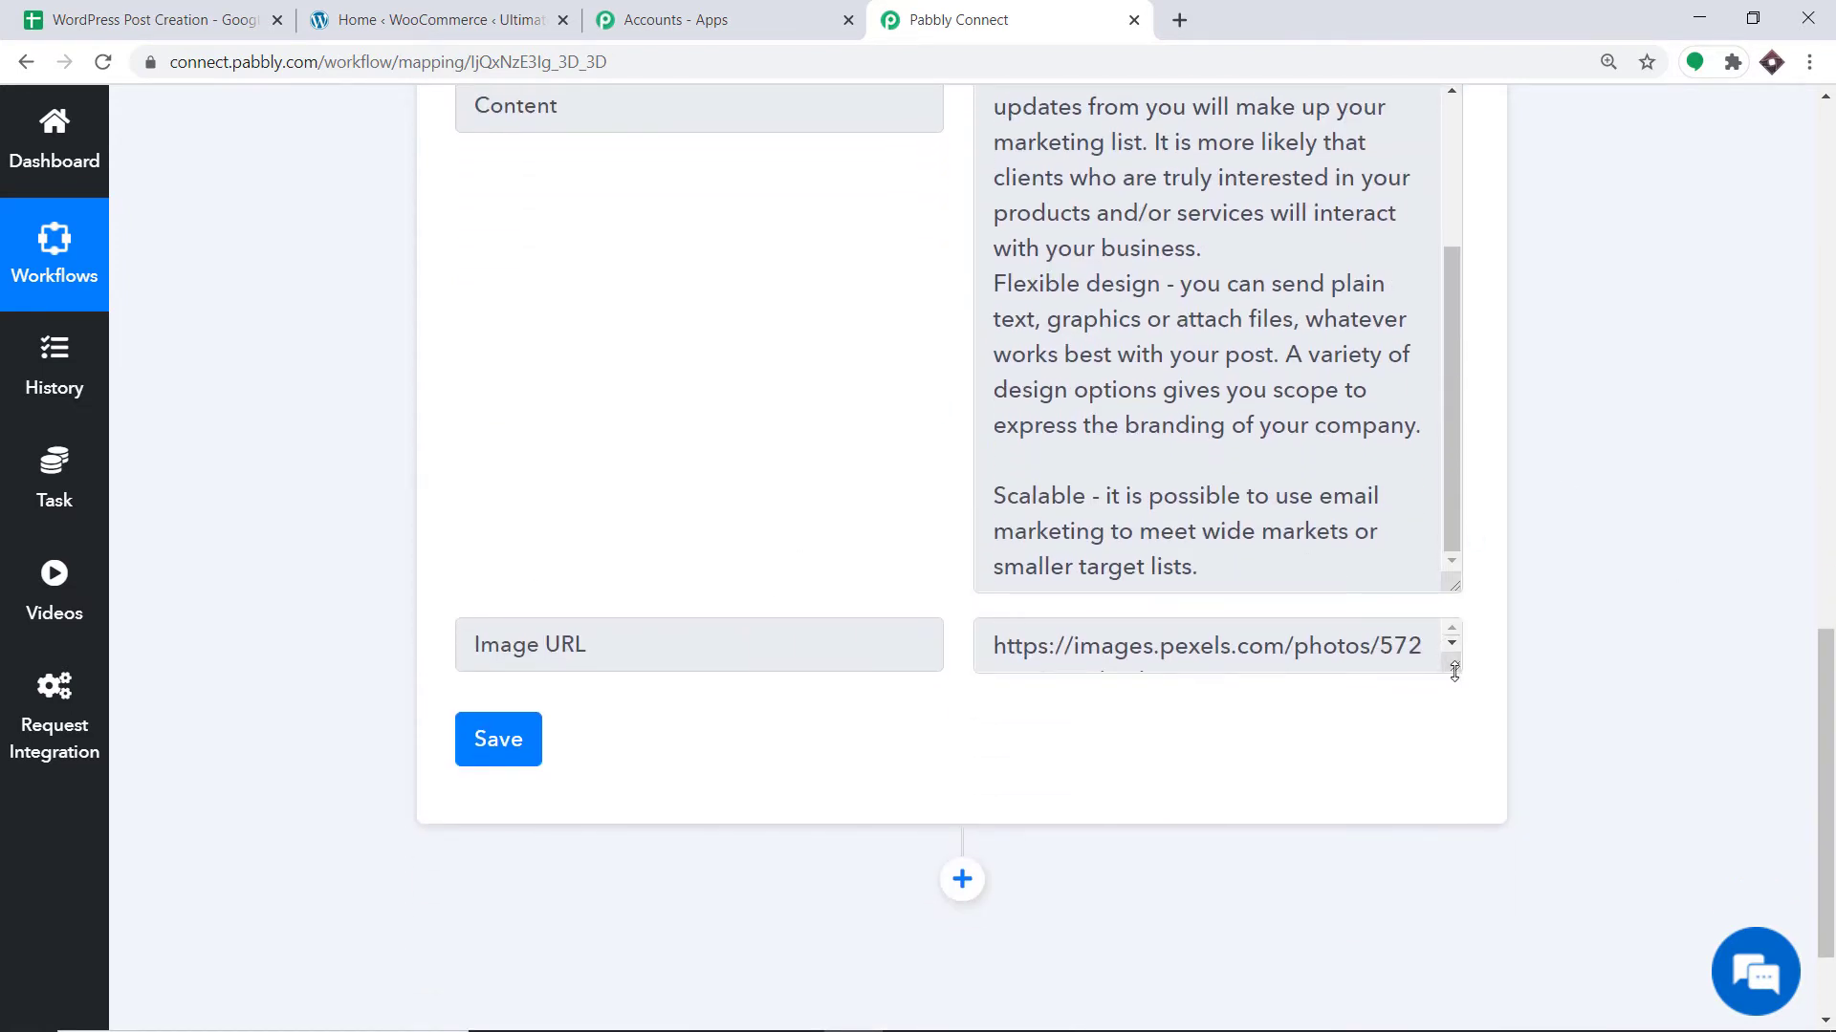
drag(1448, 658, 1452, 791)
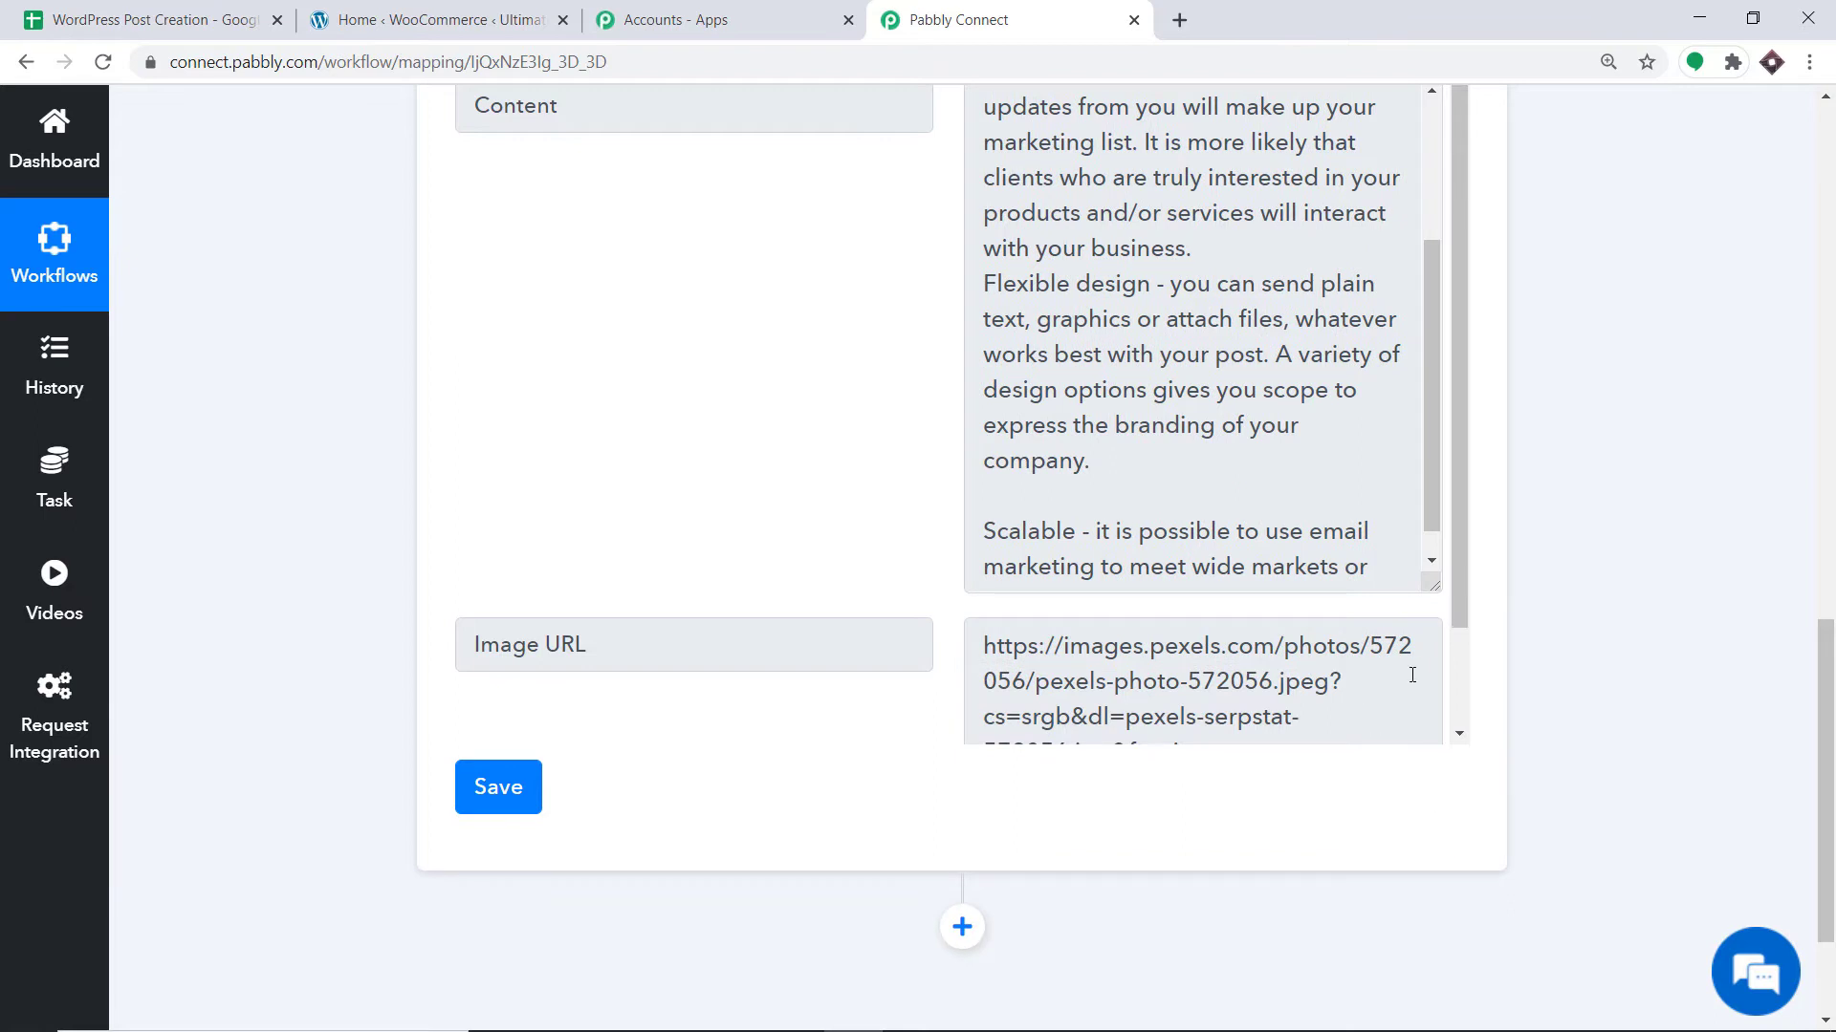
Add a new action step below the trigger.
scroll(1421, 676, down, 2)
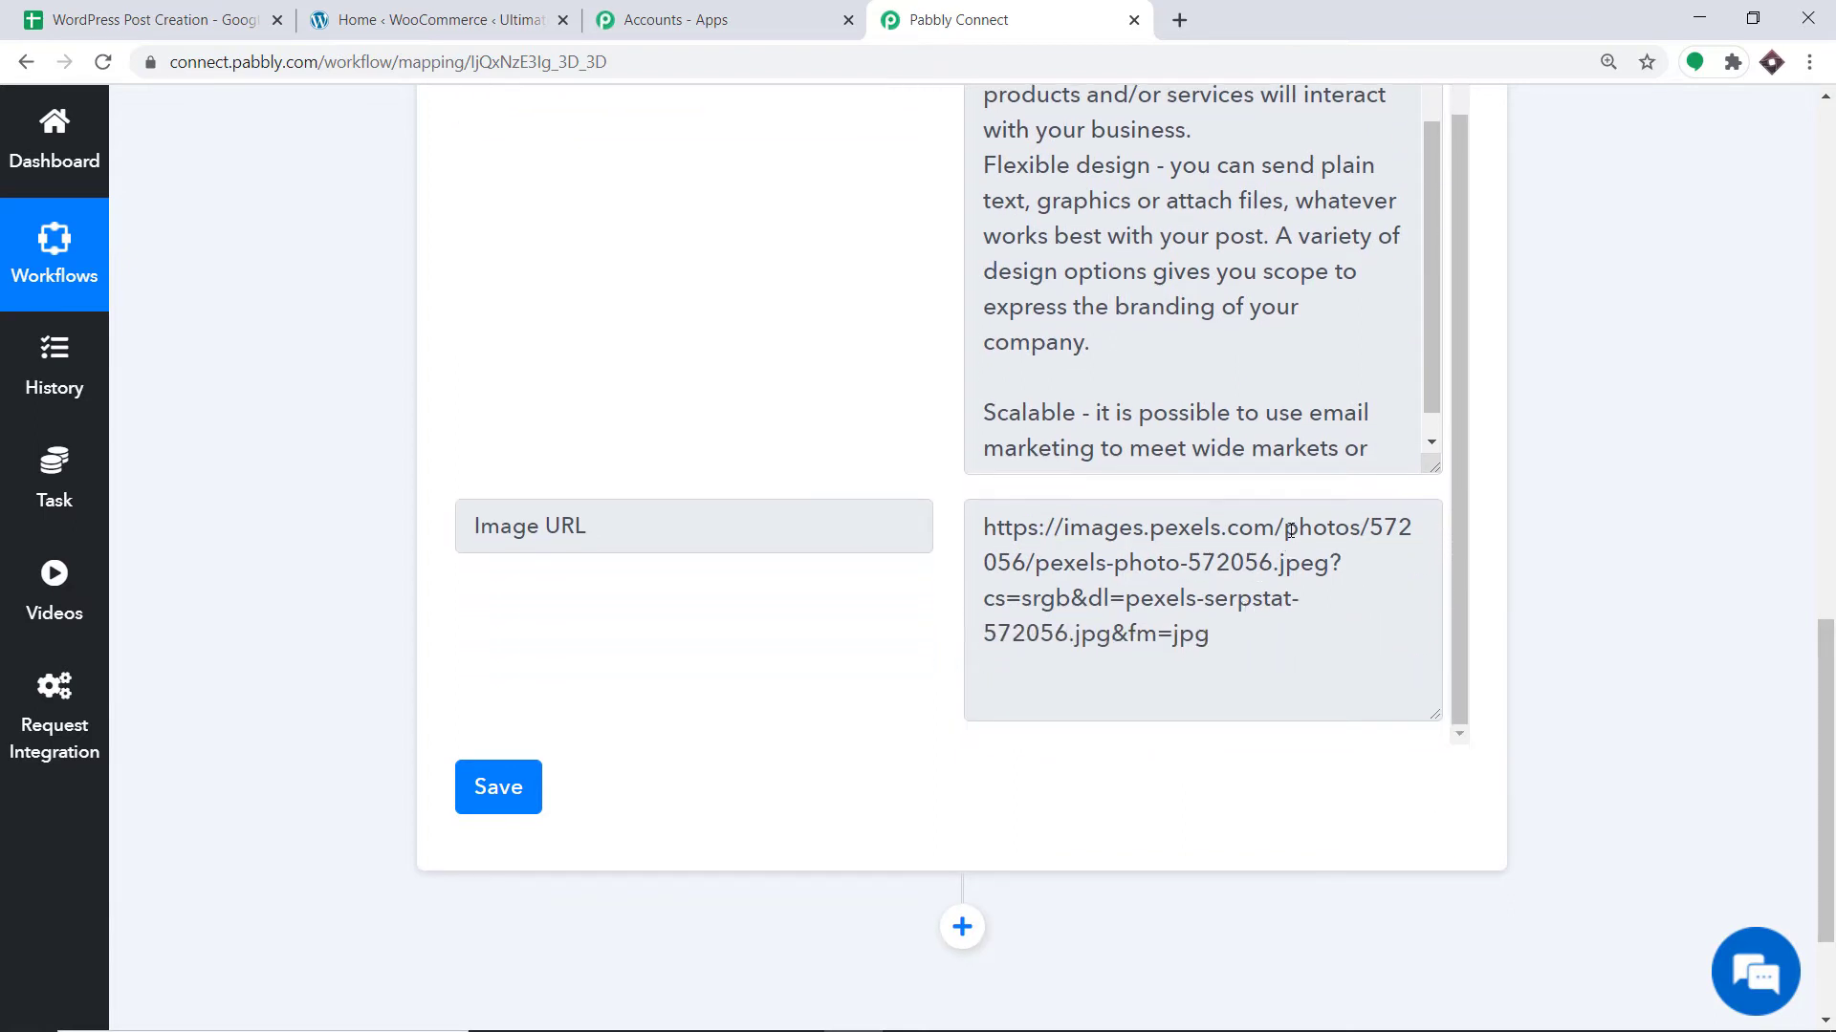
scroll(1294, 517, down, 2)
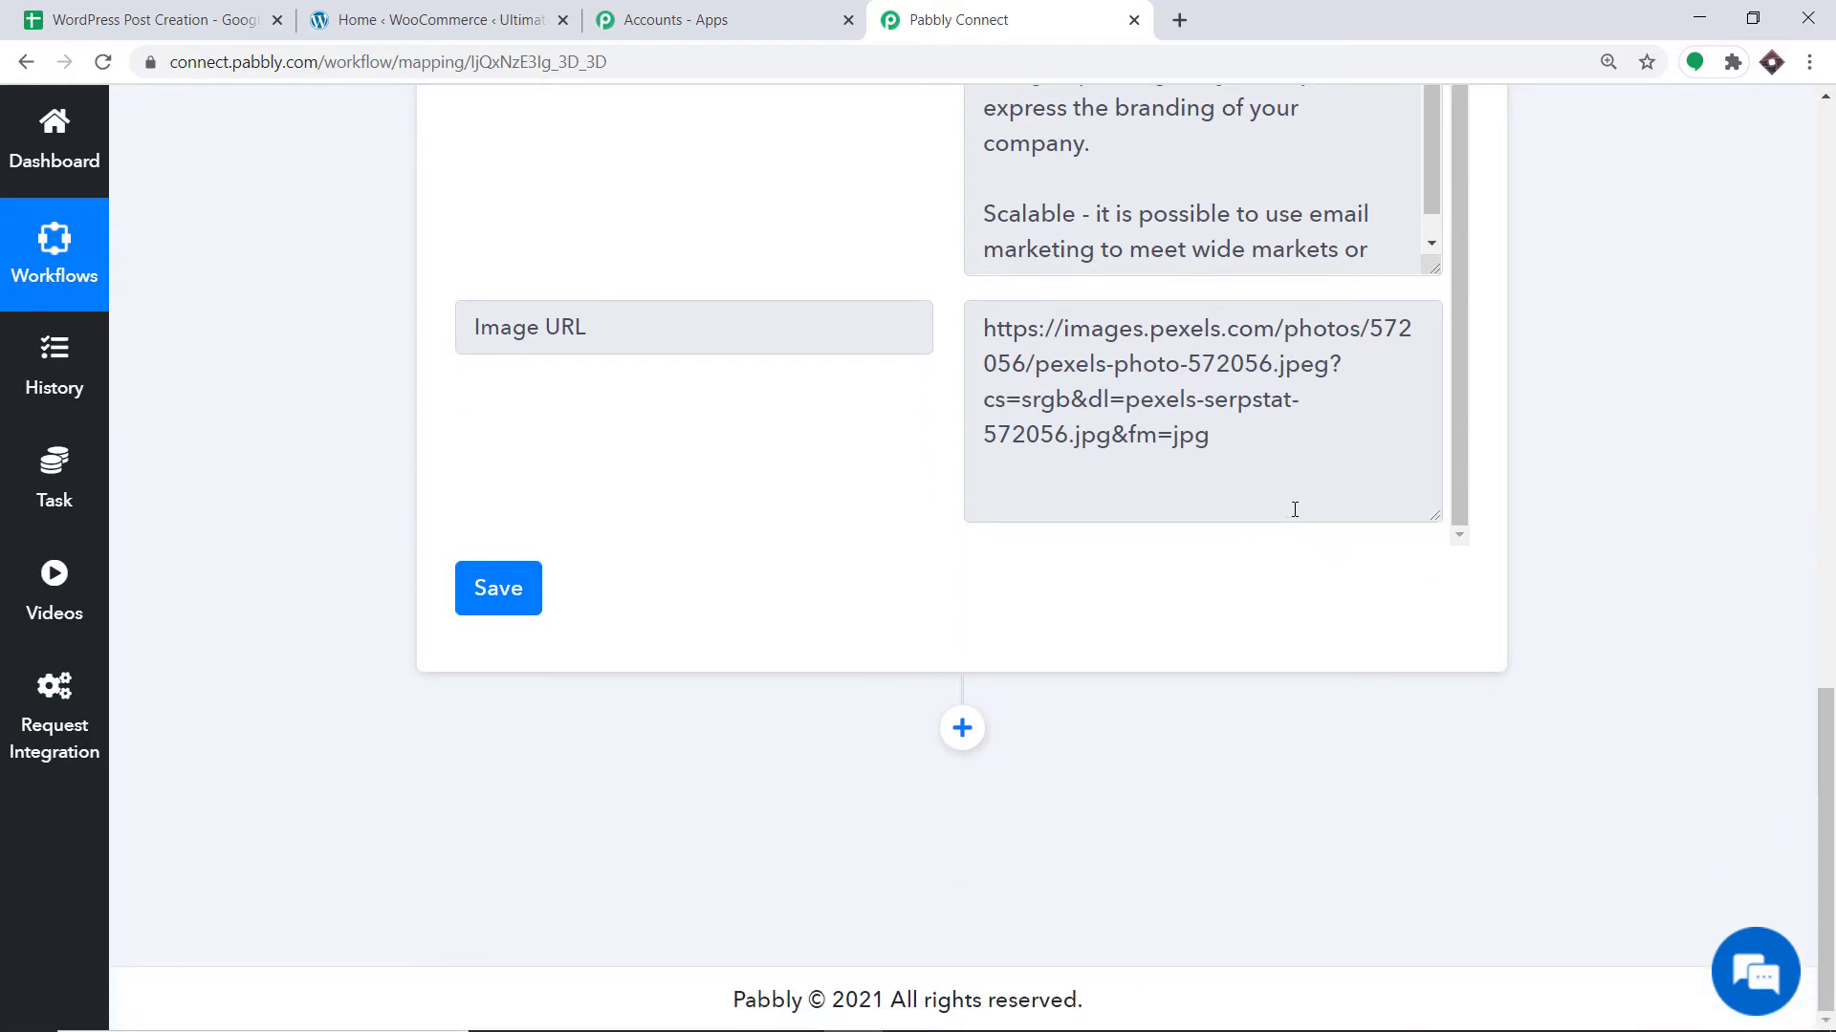
click(963, 728)
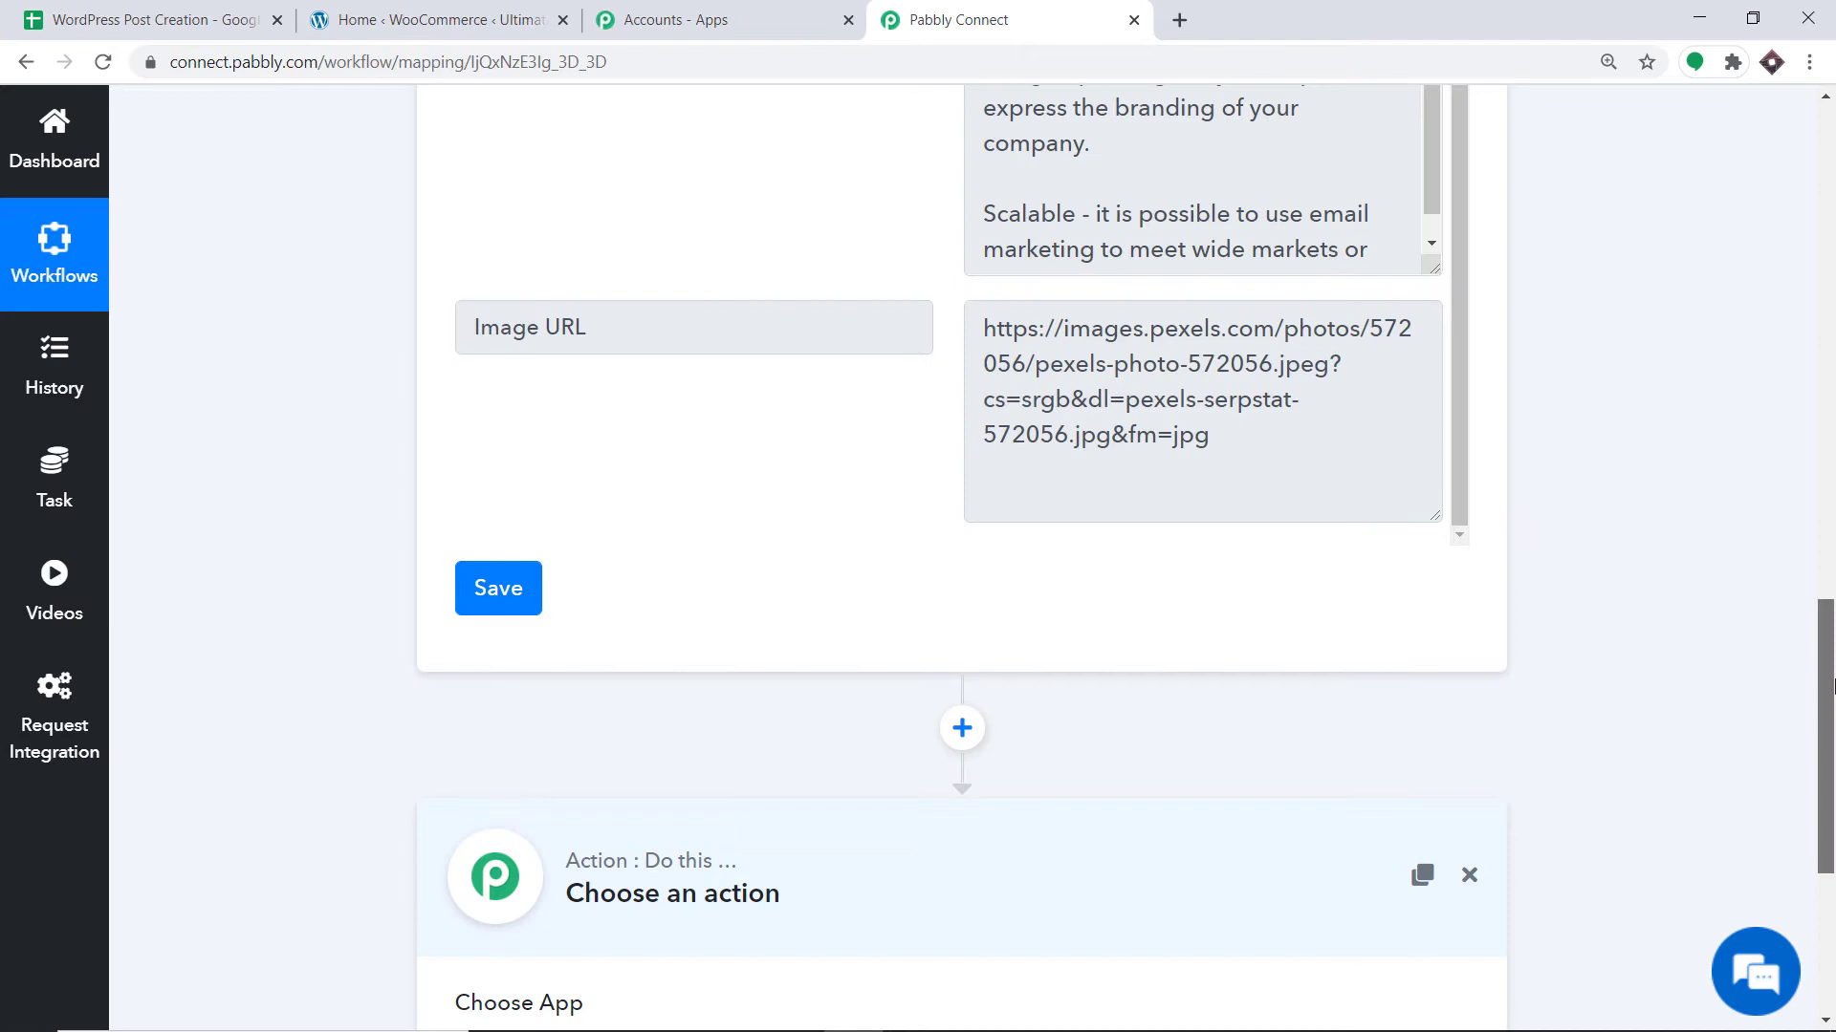
drag(1826, 686, 1825, 841)
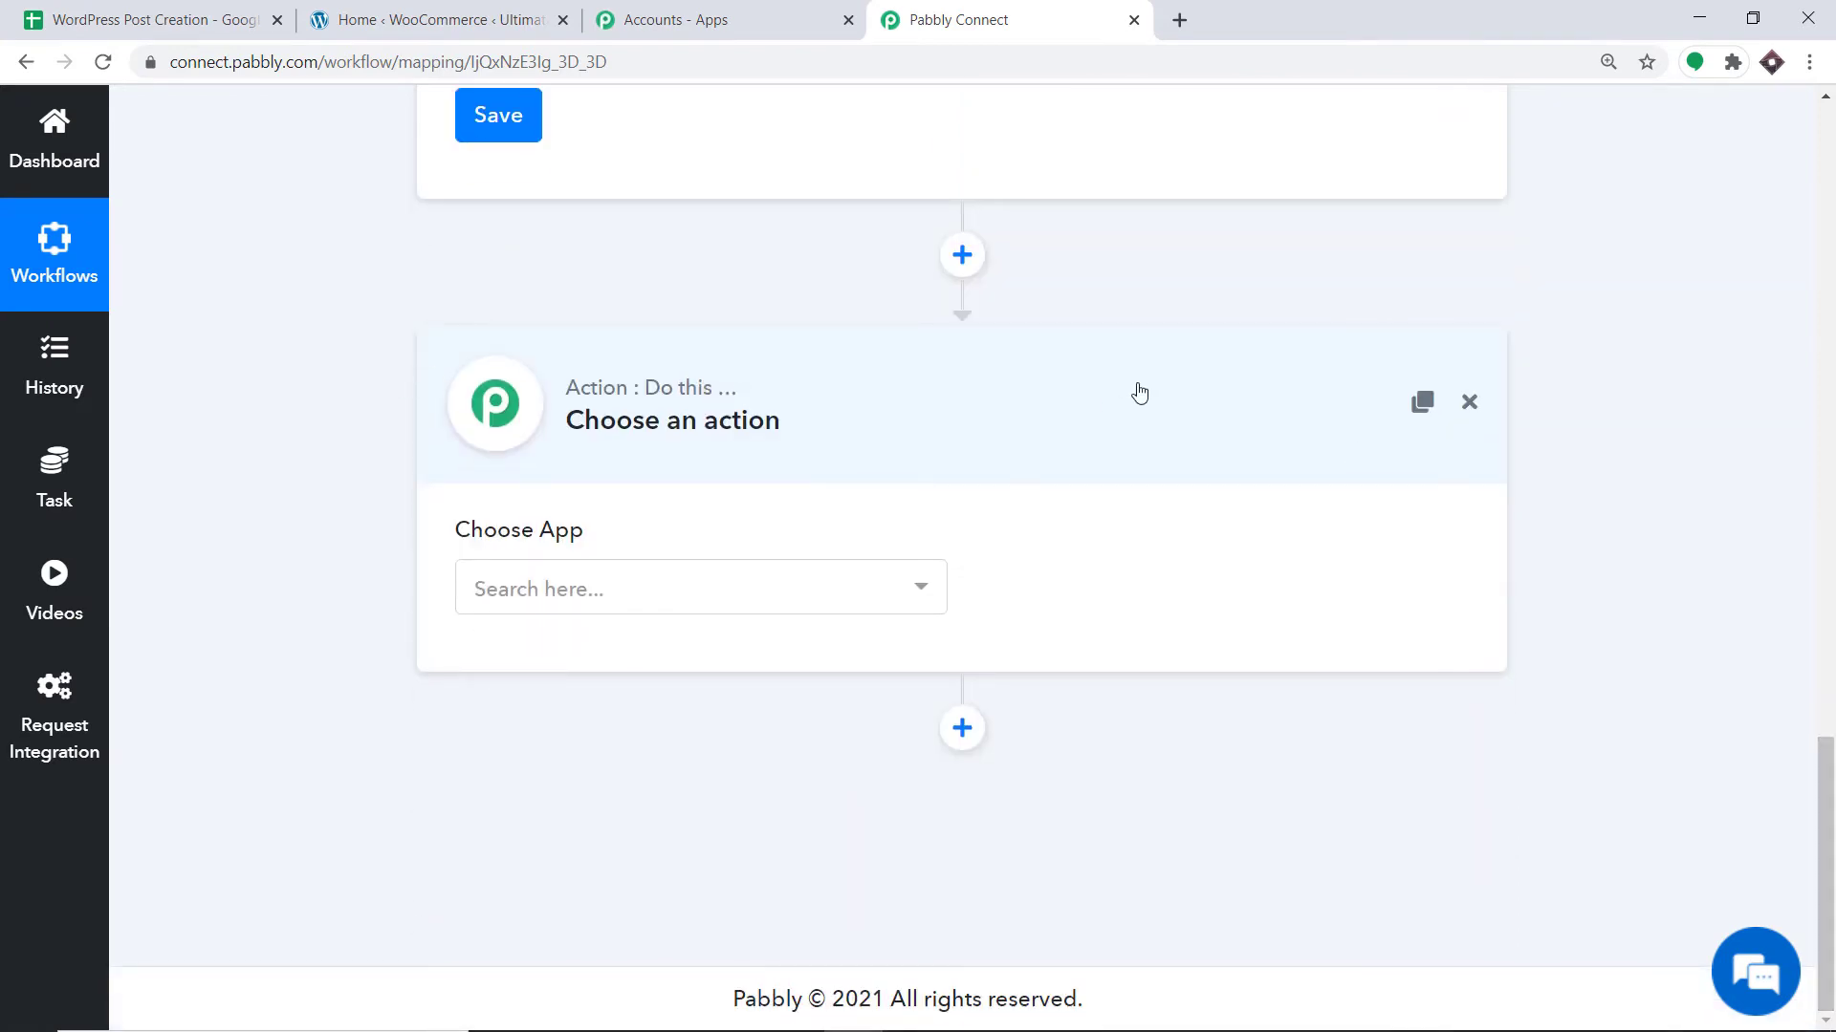
Set the action to WordPress with the Create a Post event.
click(593, 586)
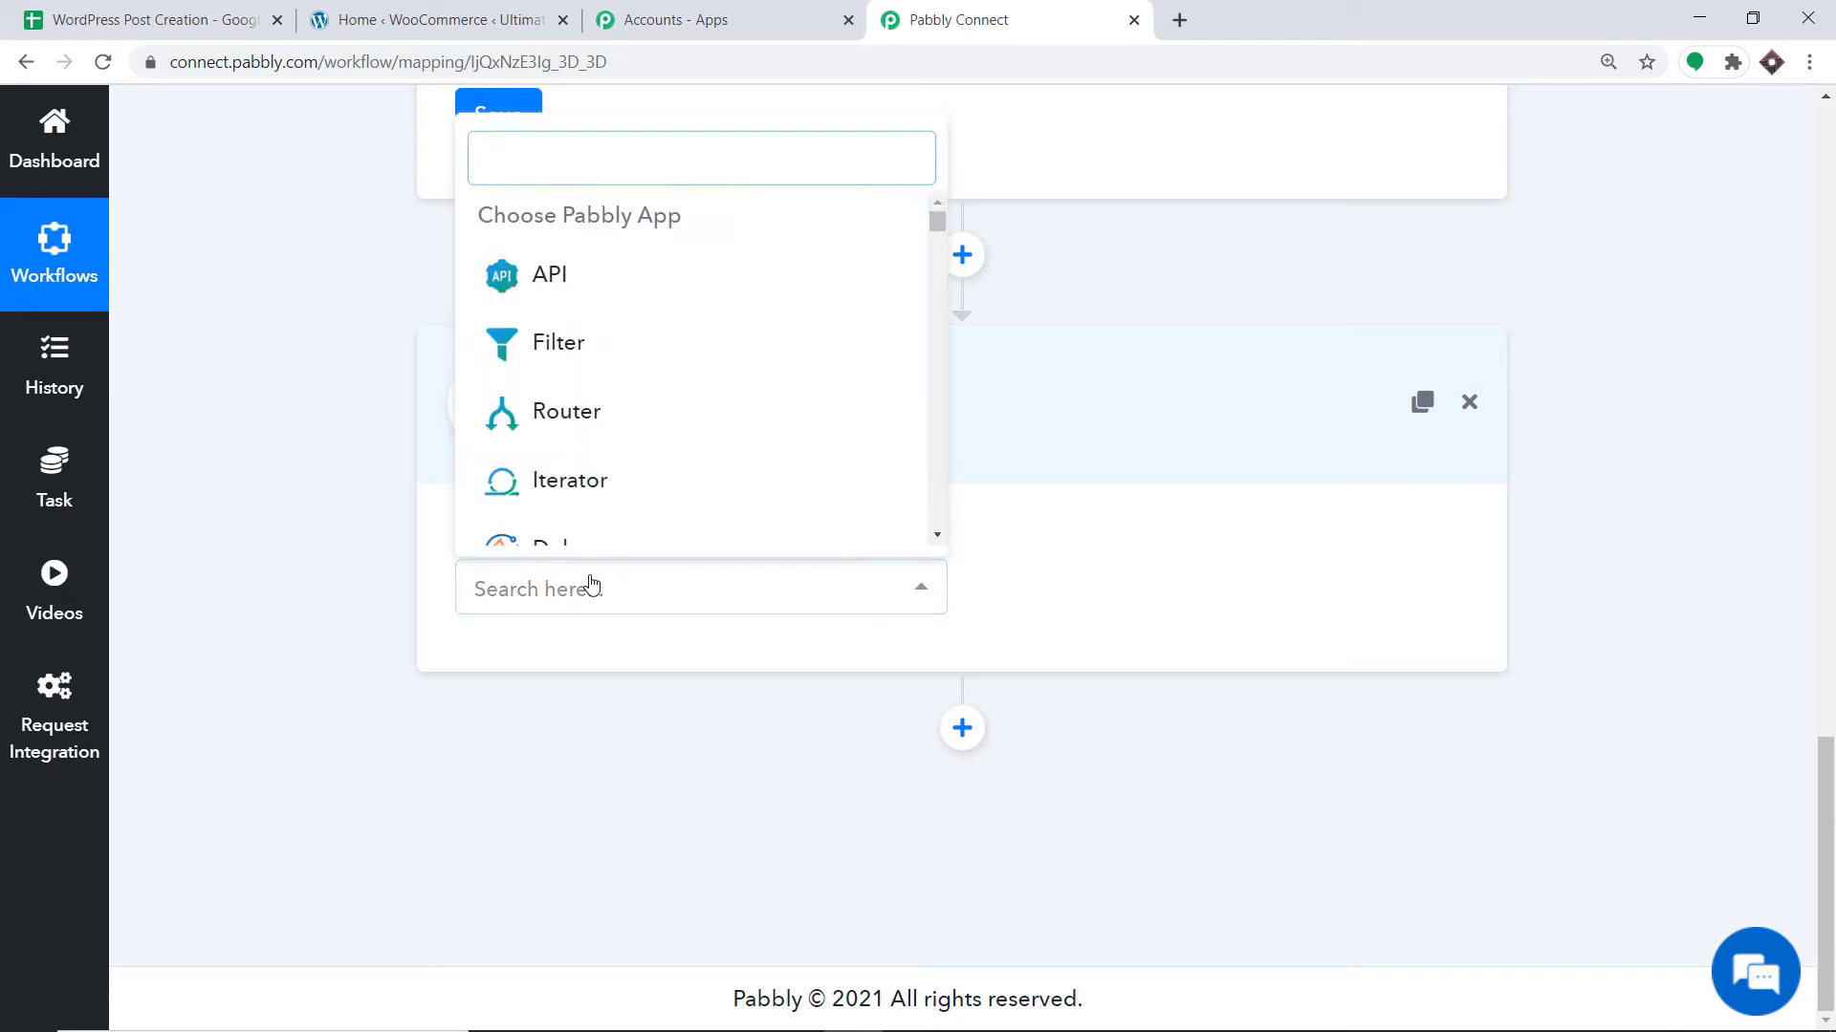
text(WORDPRE)
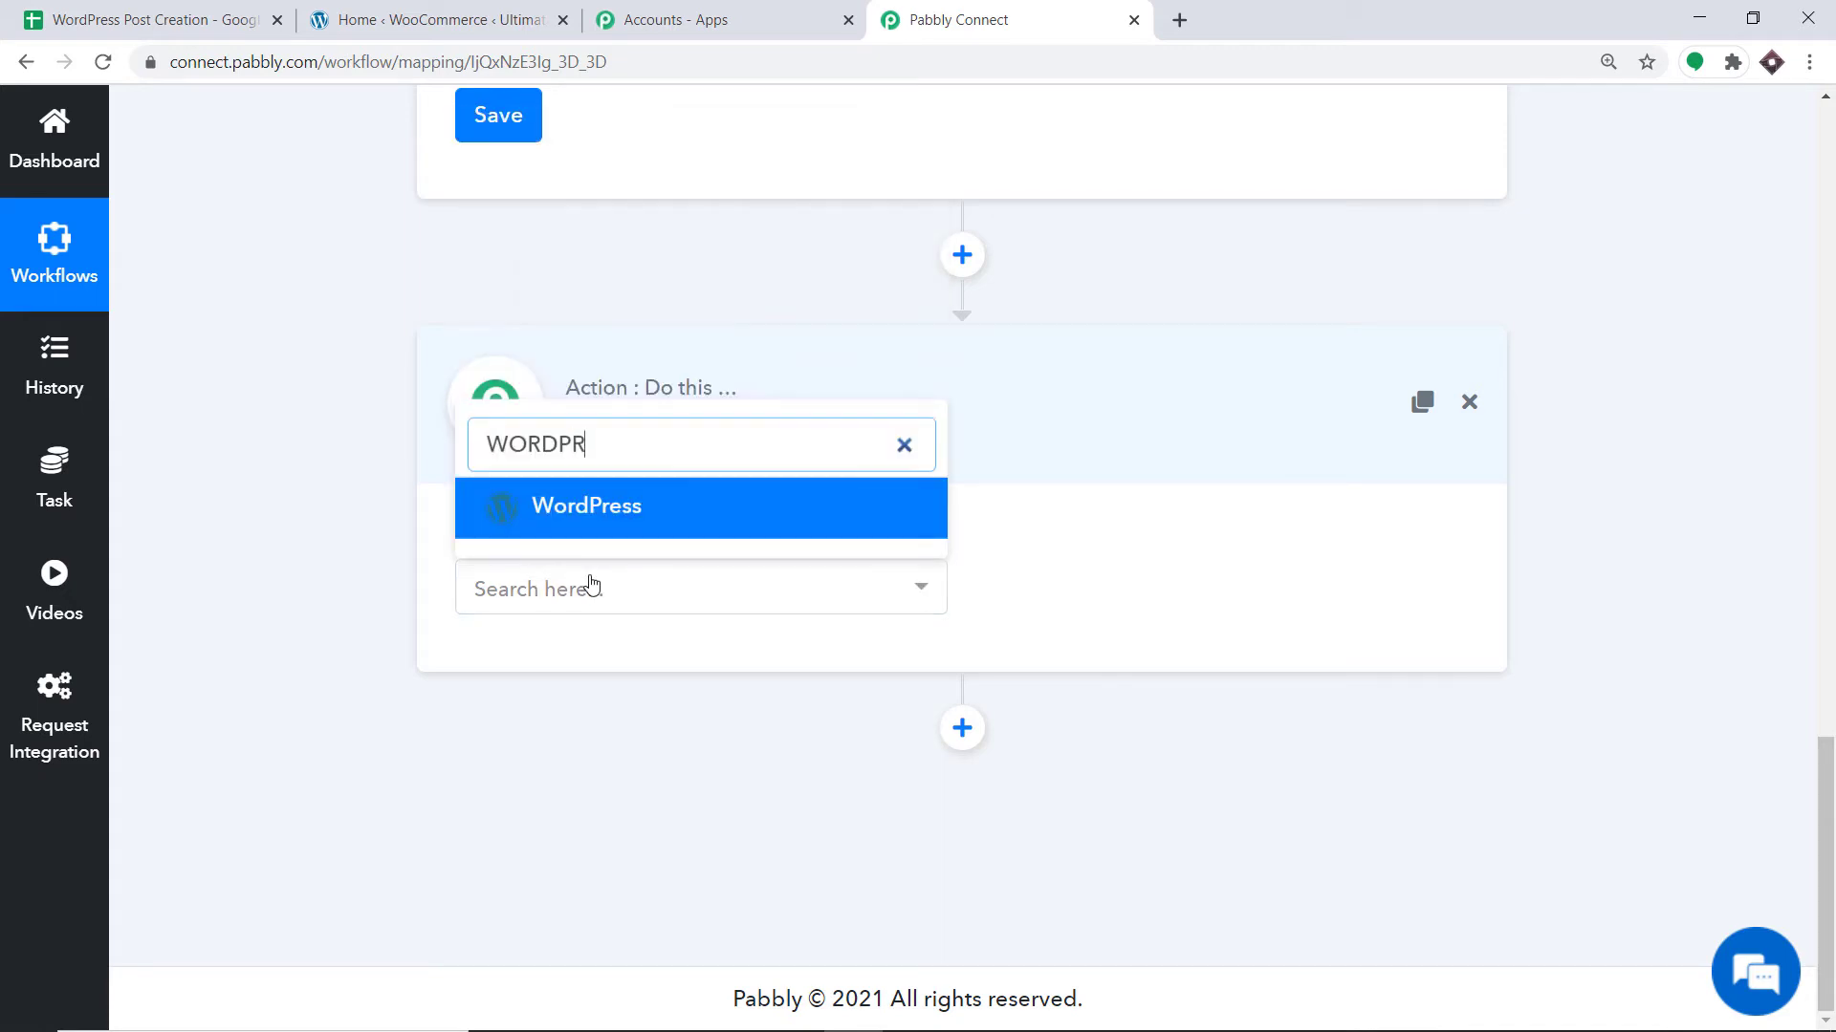
click(590, 511)
click(1118, 600)
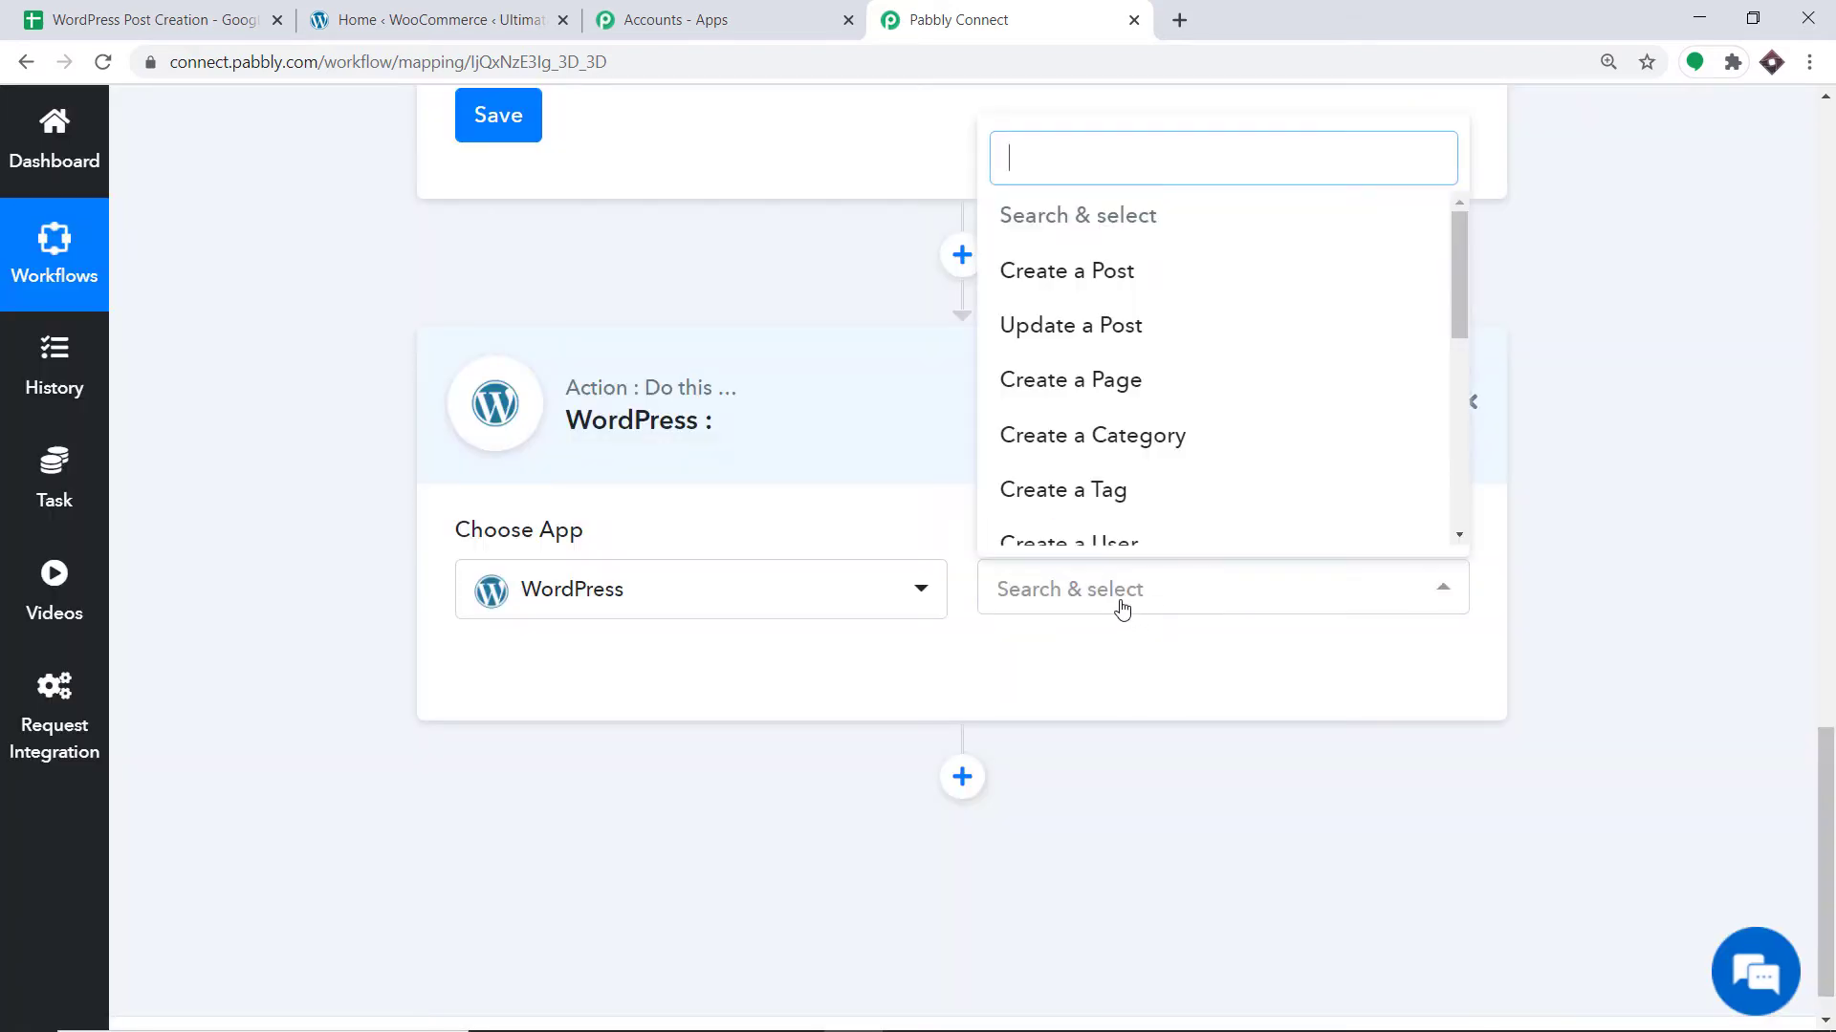
click(1109, 276)
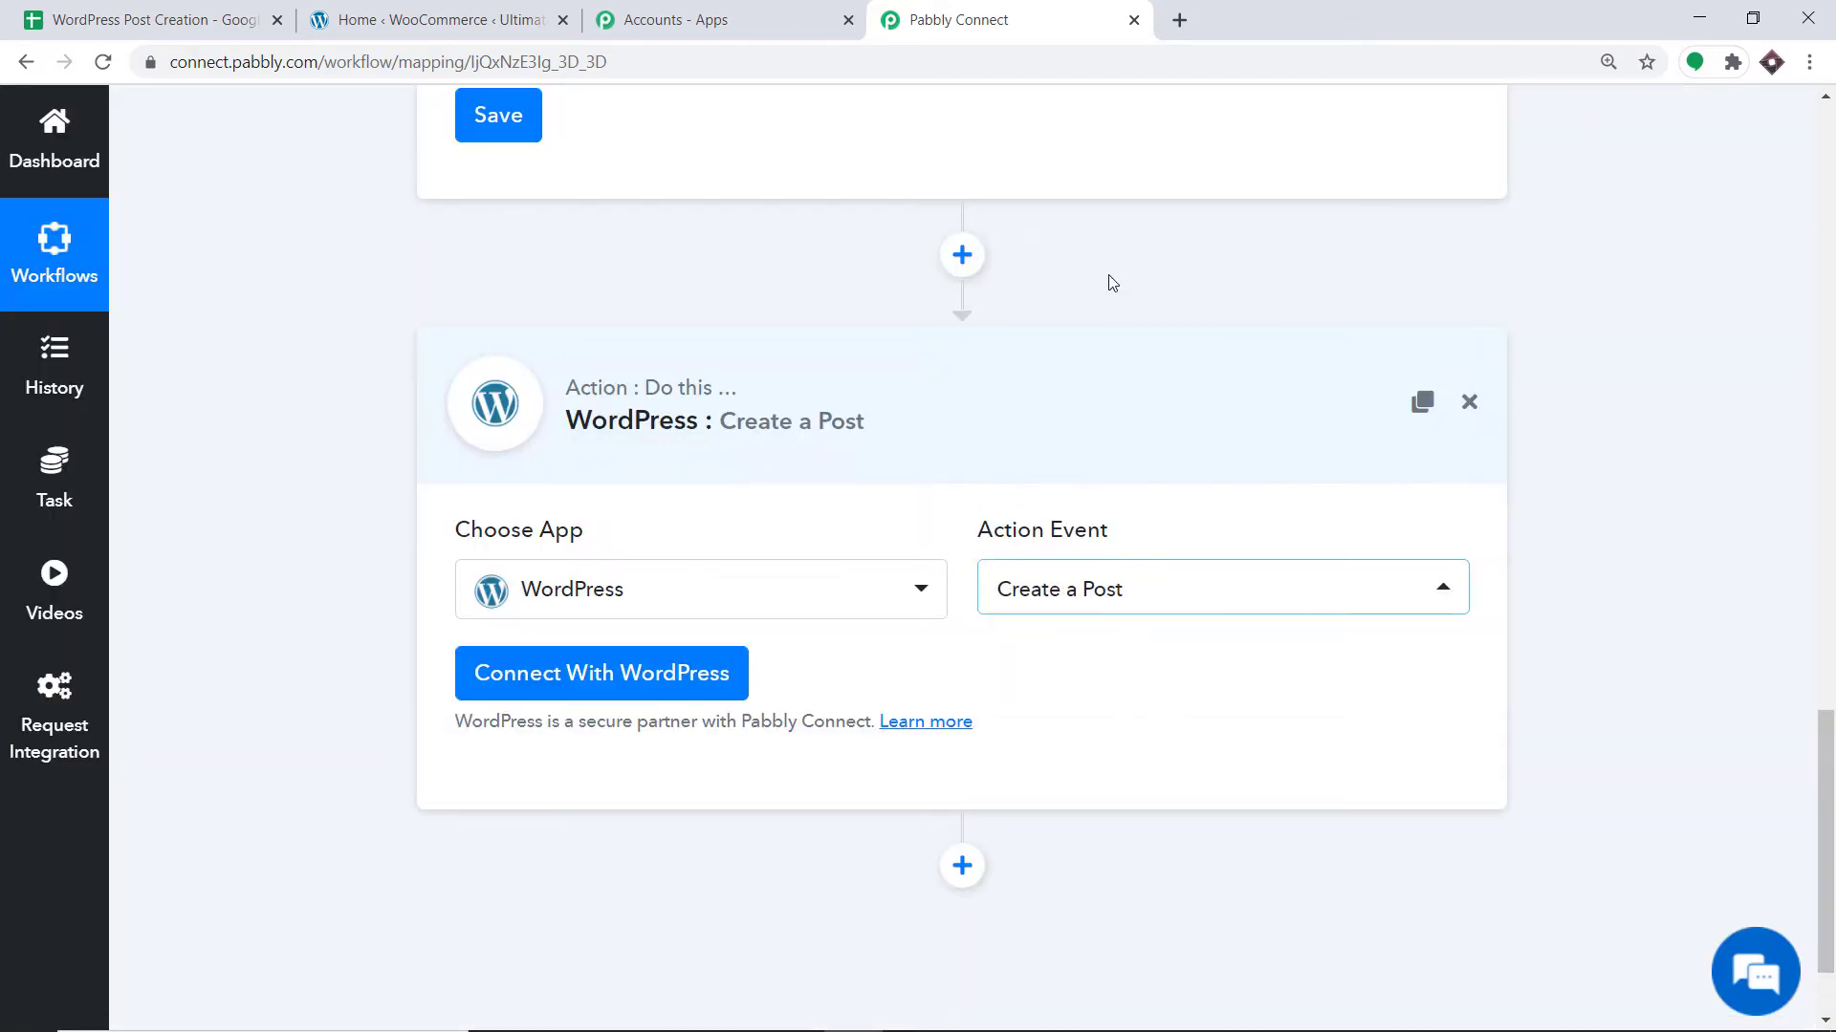
Browse the other WordPress action events, then begin connecting a WordPress account.
click(1114, 588)
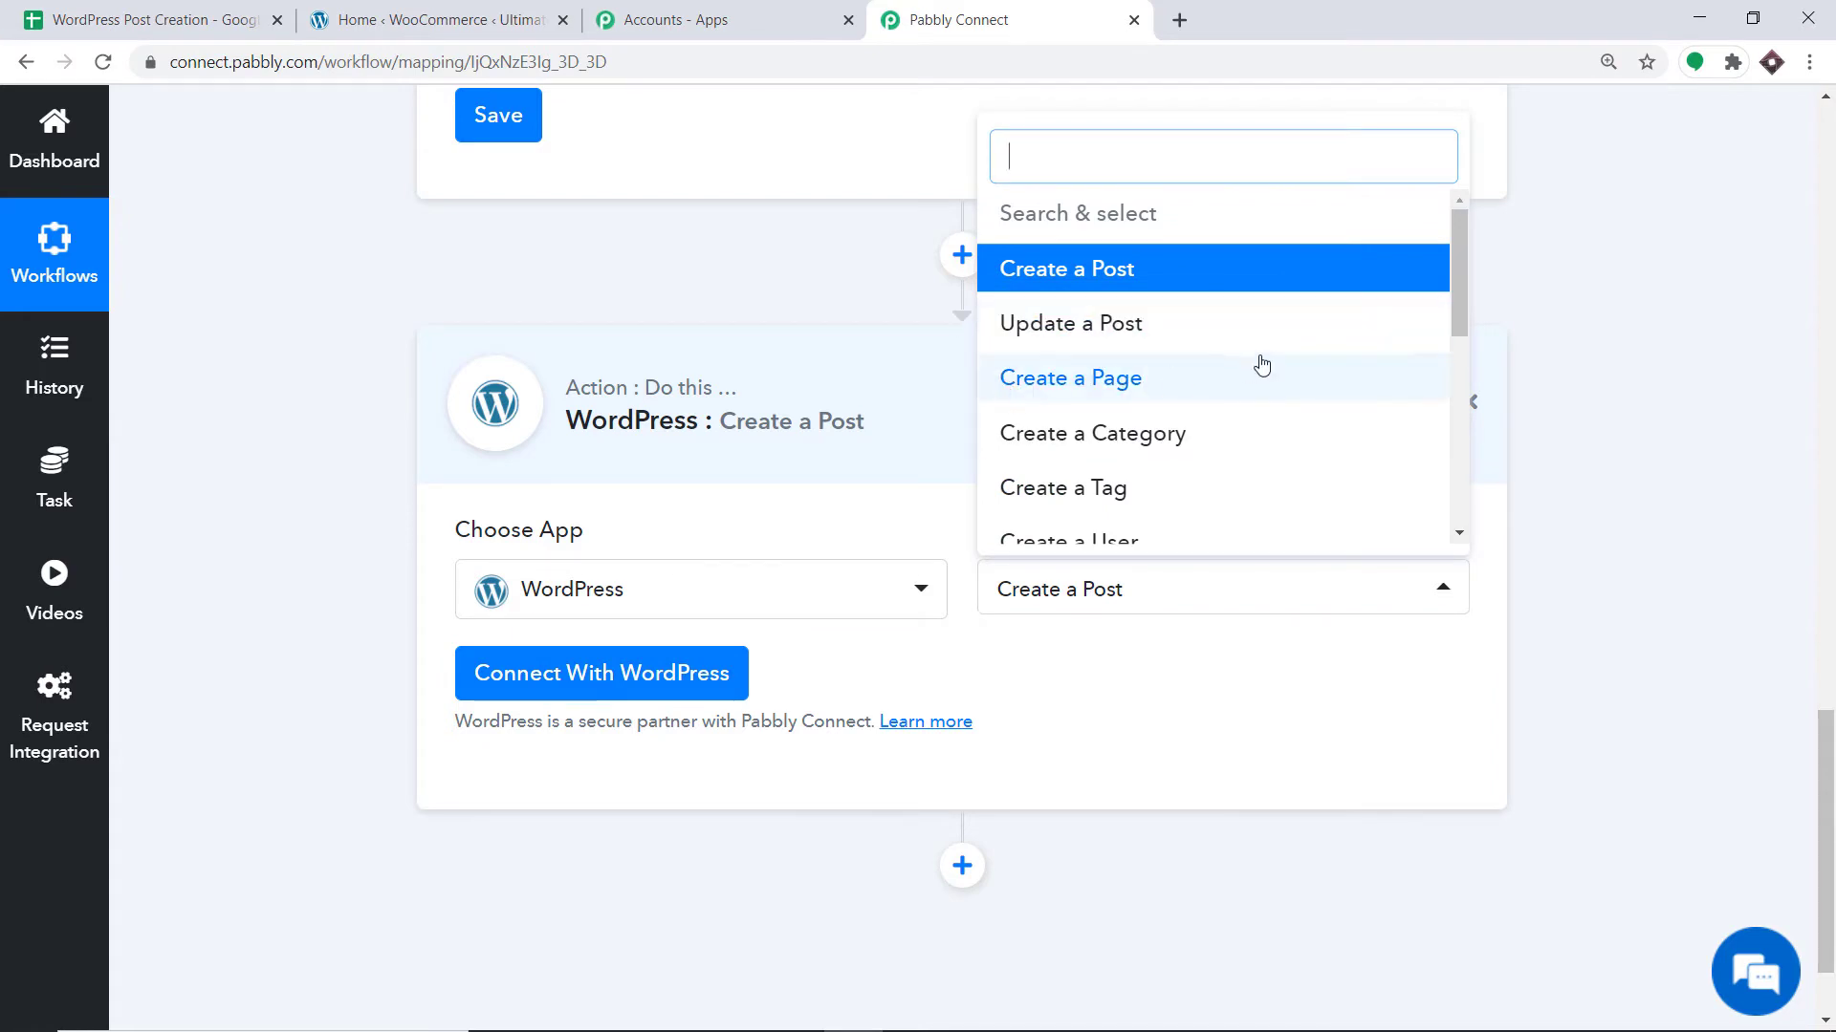
scroll(1256, 363, down, 1)
scroll(1260, 367, down, 3)
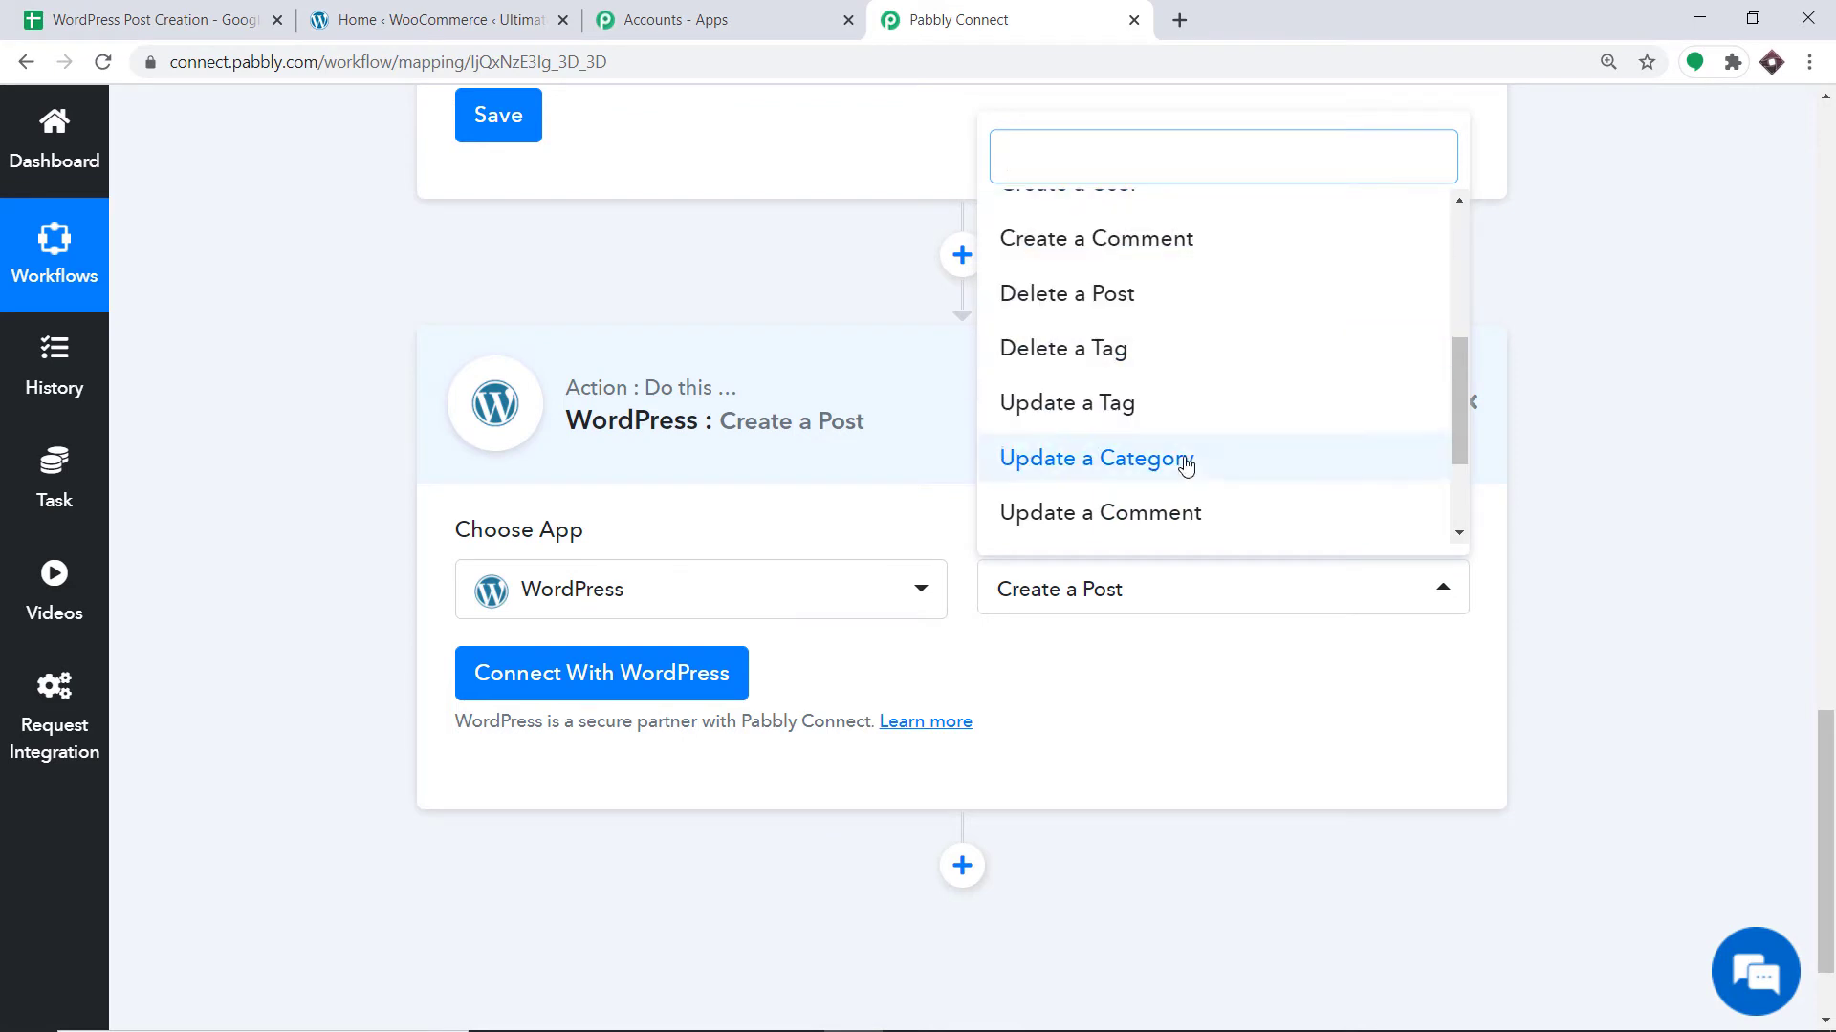
scroll(1185, 468, down, 2)
scroll(1185, 475, down, 1)
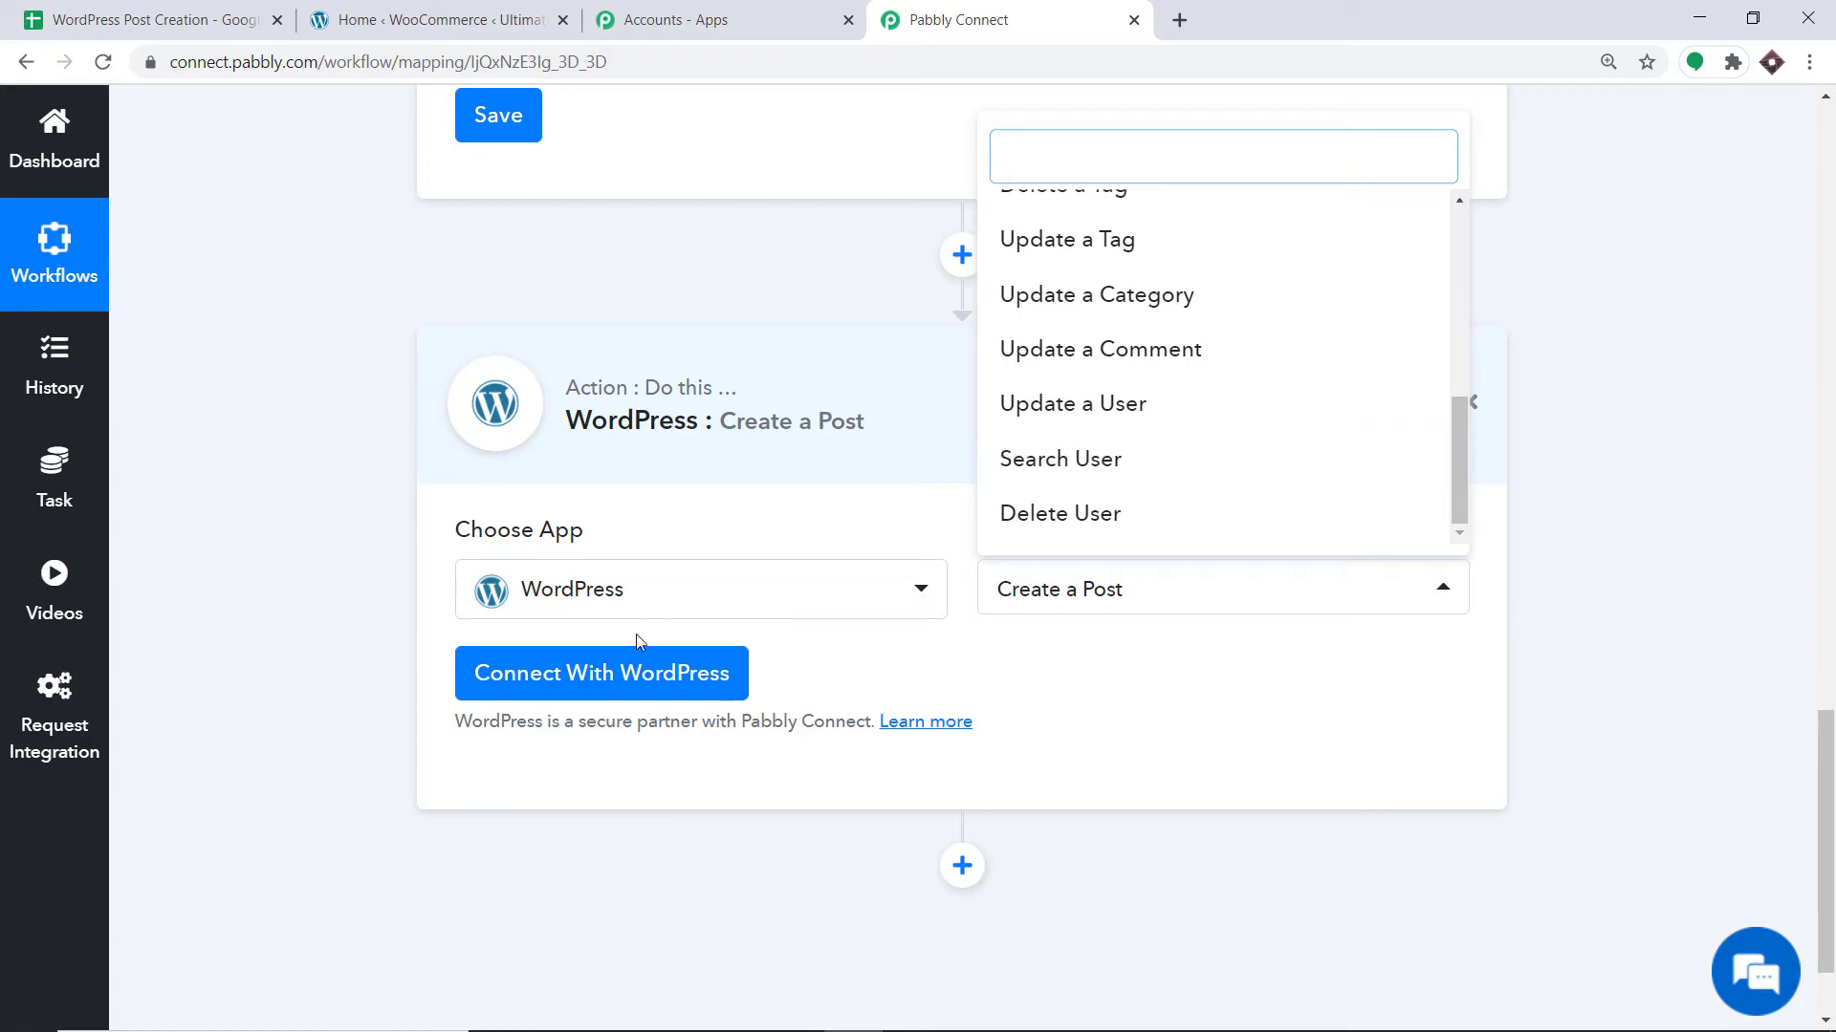
click(619, 680)
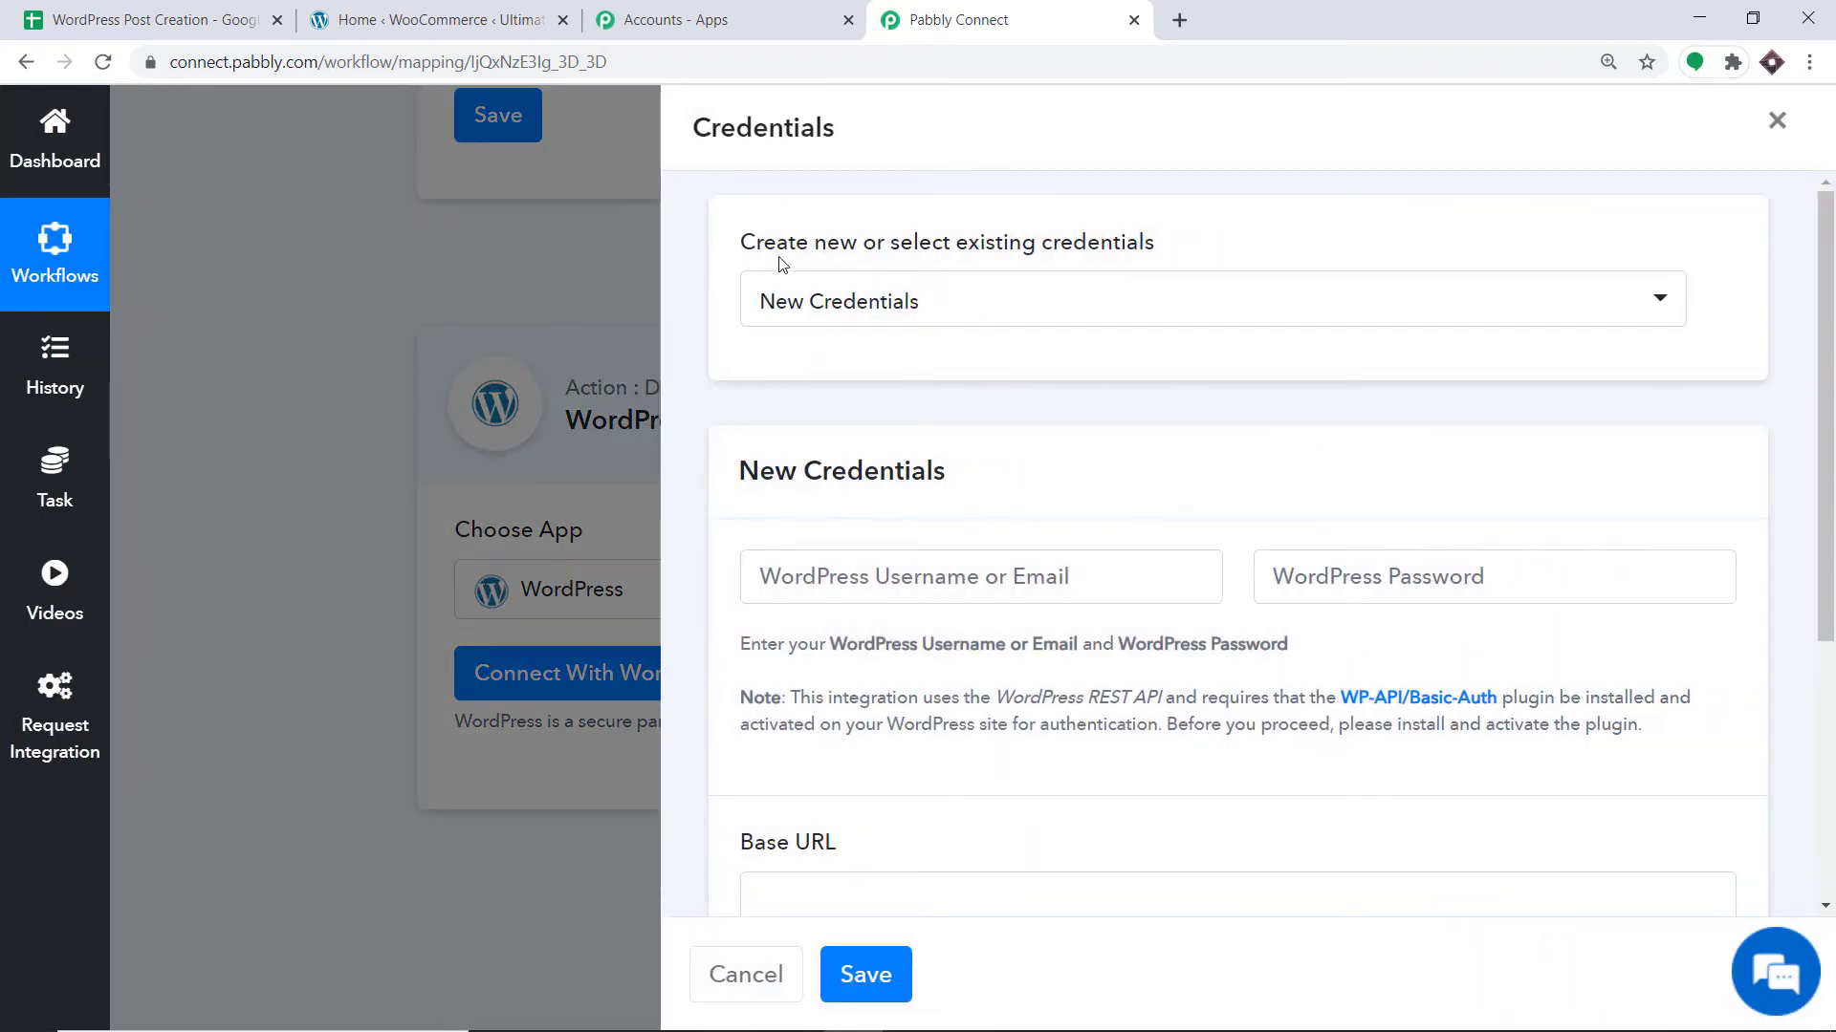
Read the Base URL notes in Credentials, then go to the WordPress admin dashboard.
scroll(784, 300, down, 3)
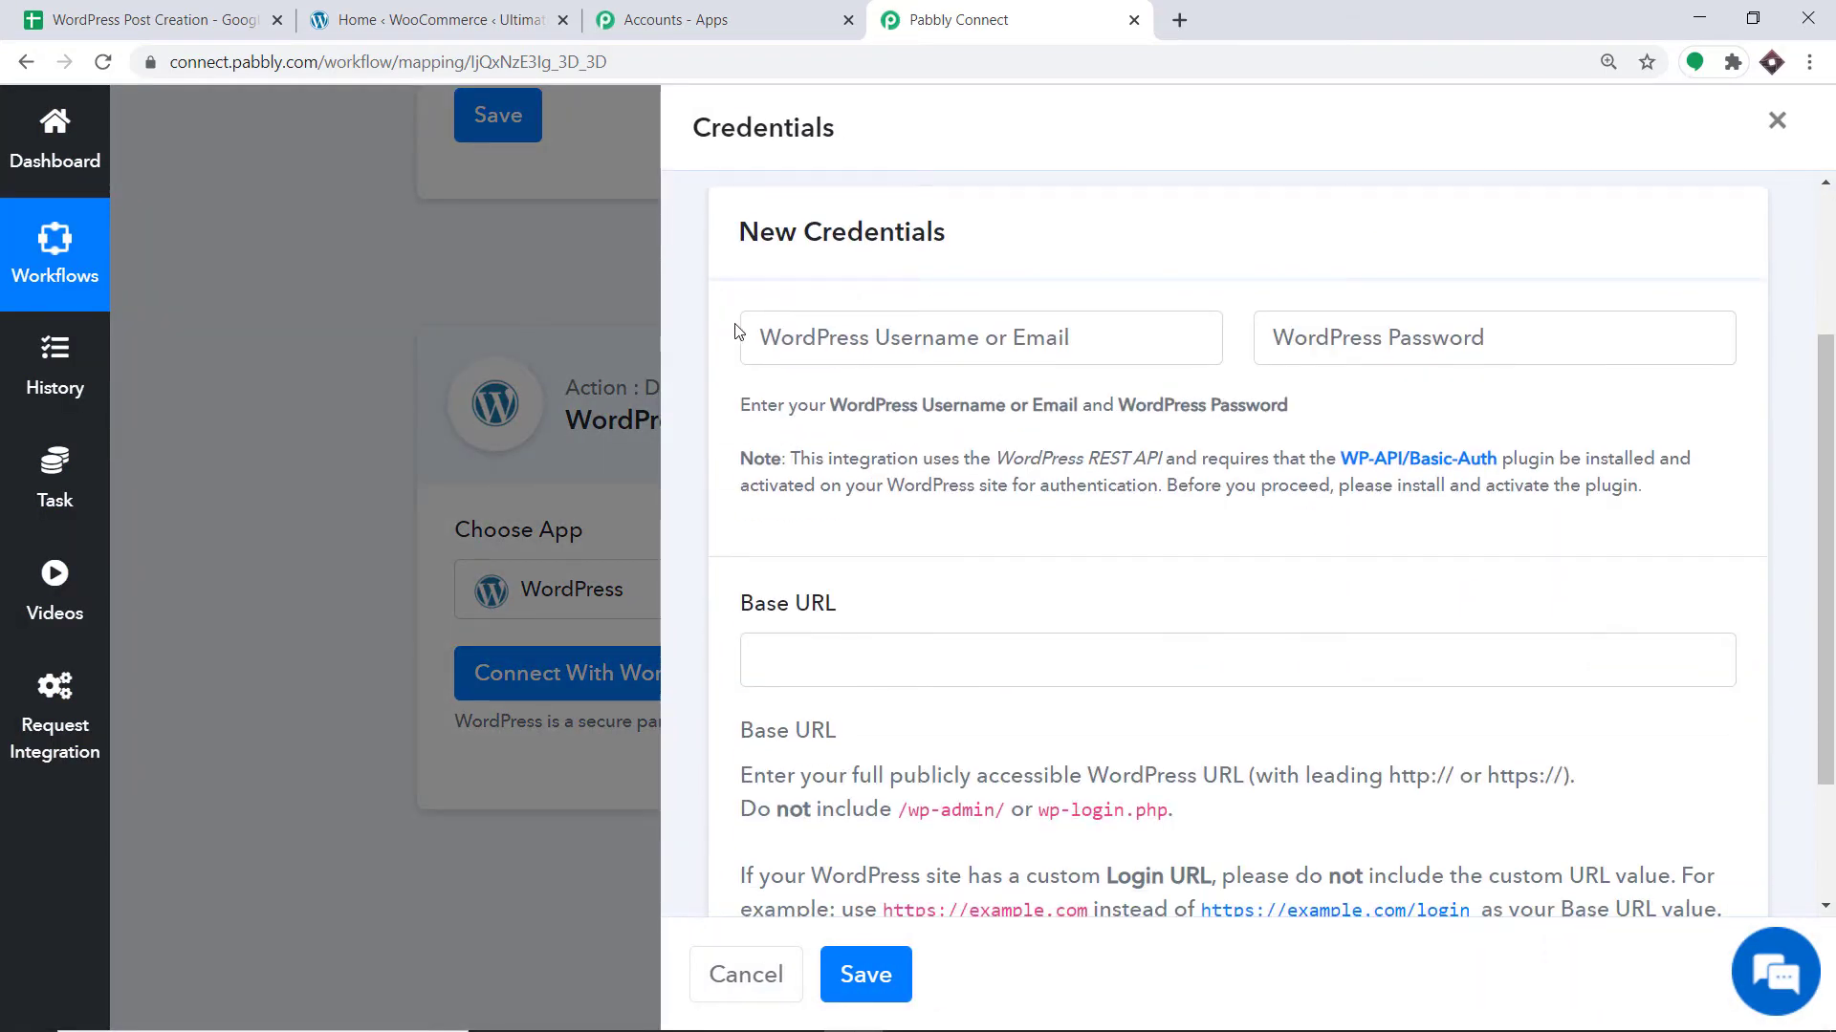
scroll(1475, 337, down, 1)
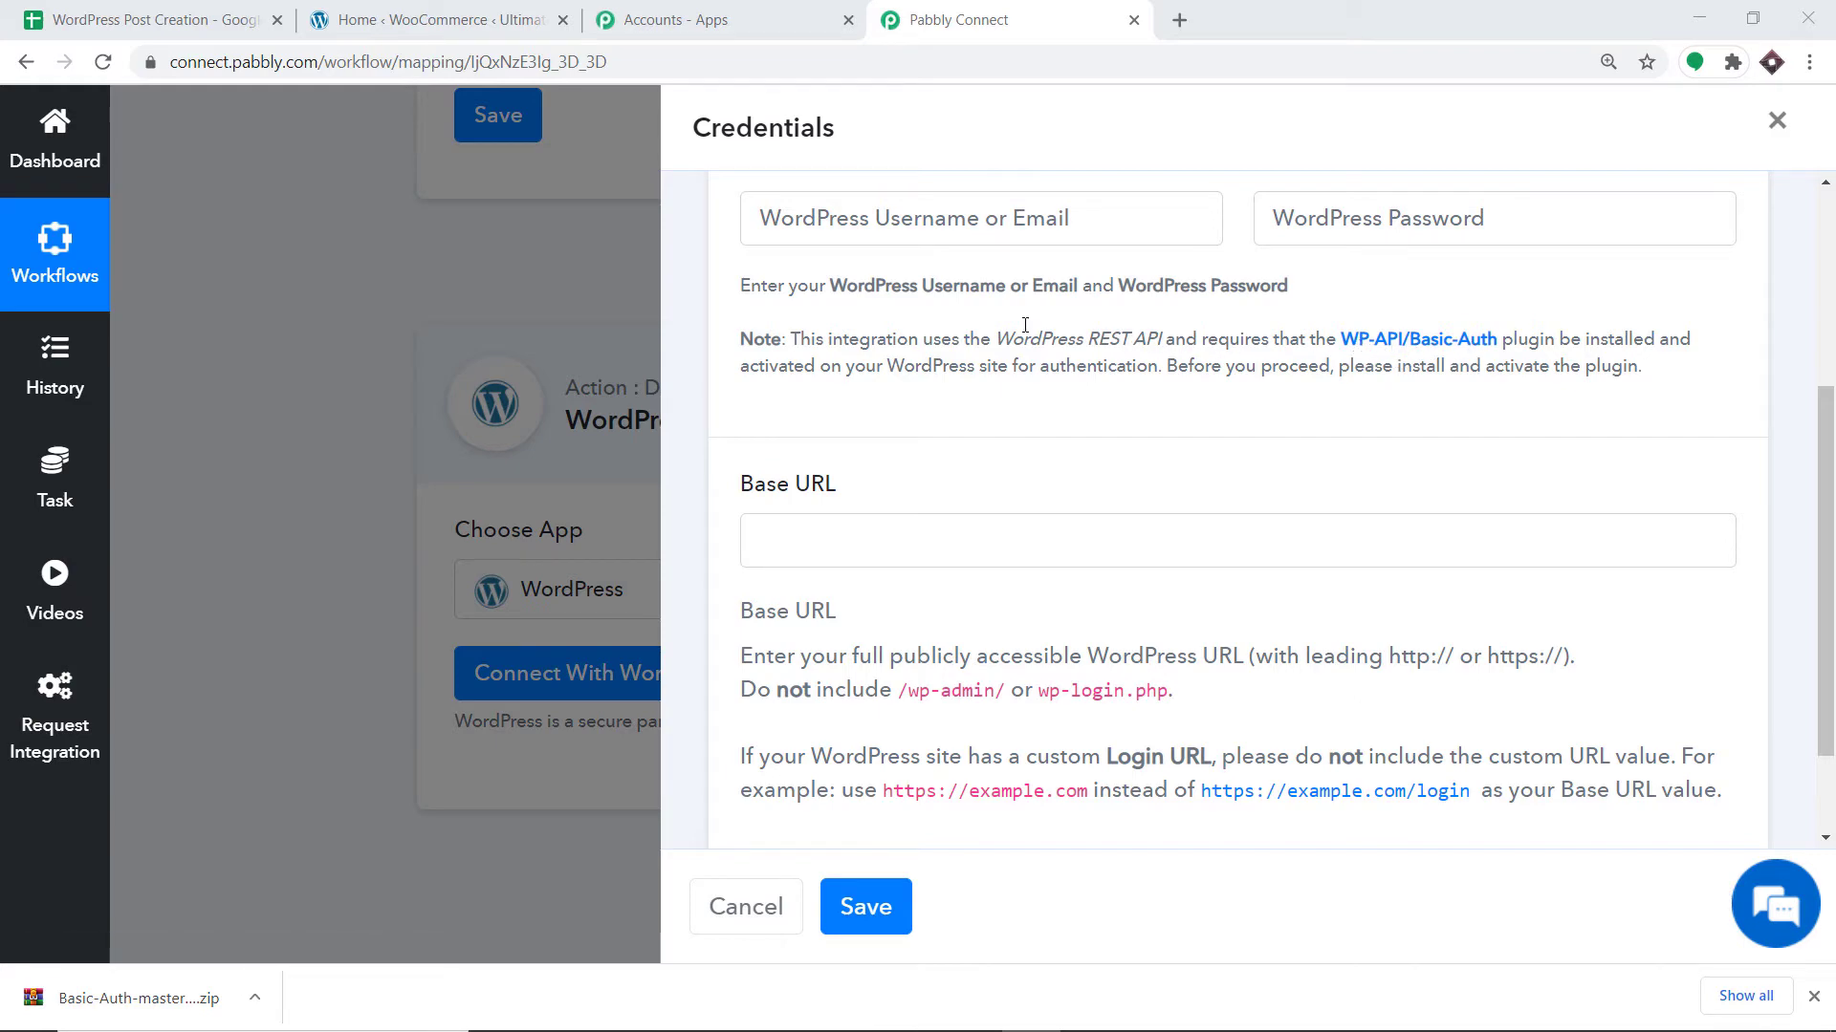
click(420, 20)
scroll(139, 450, down, 3)
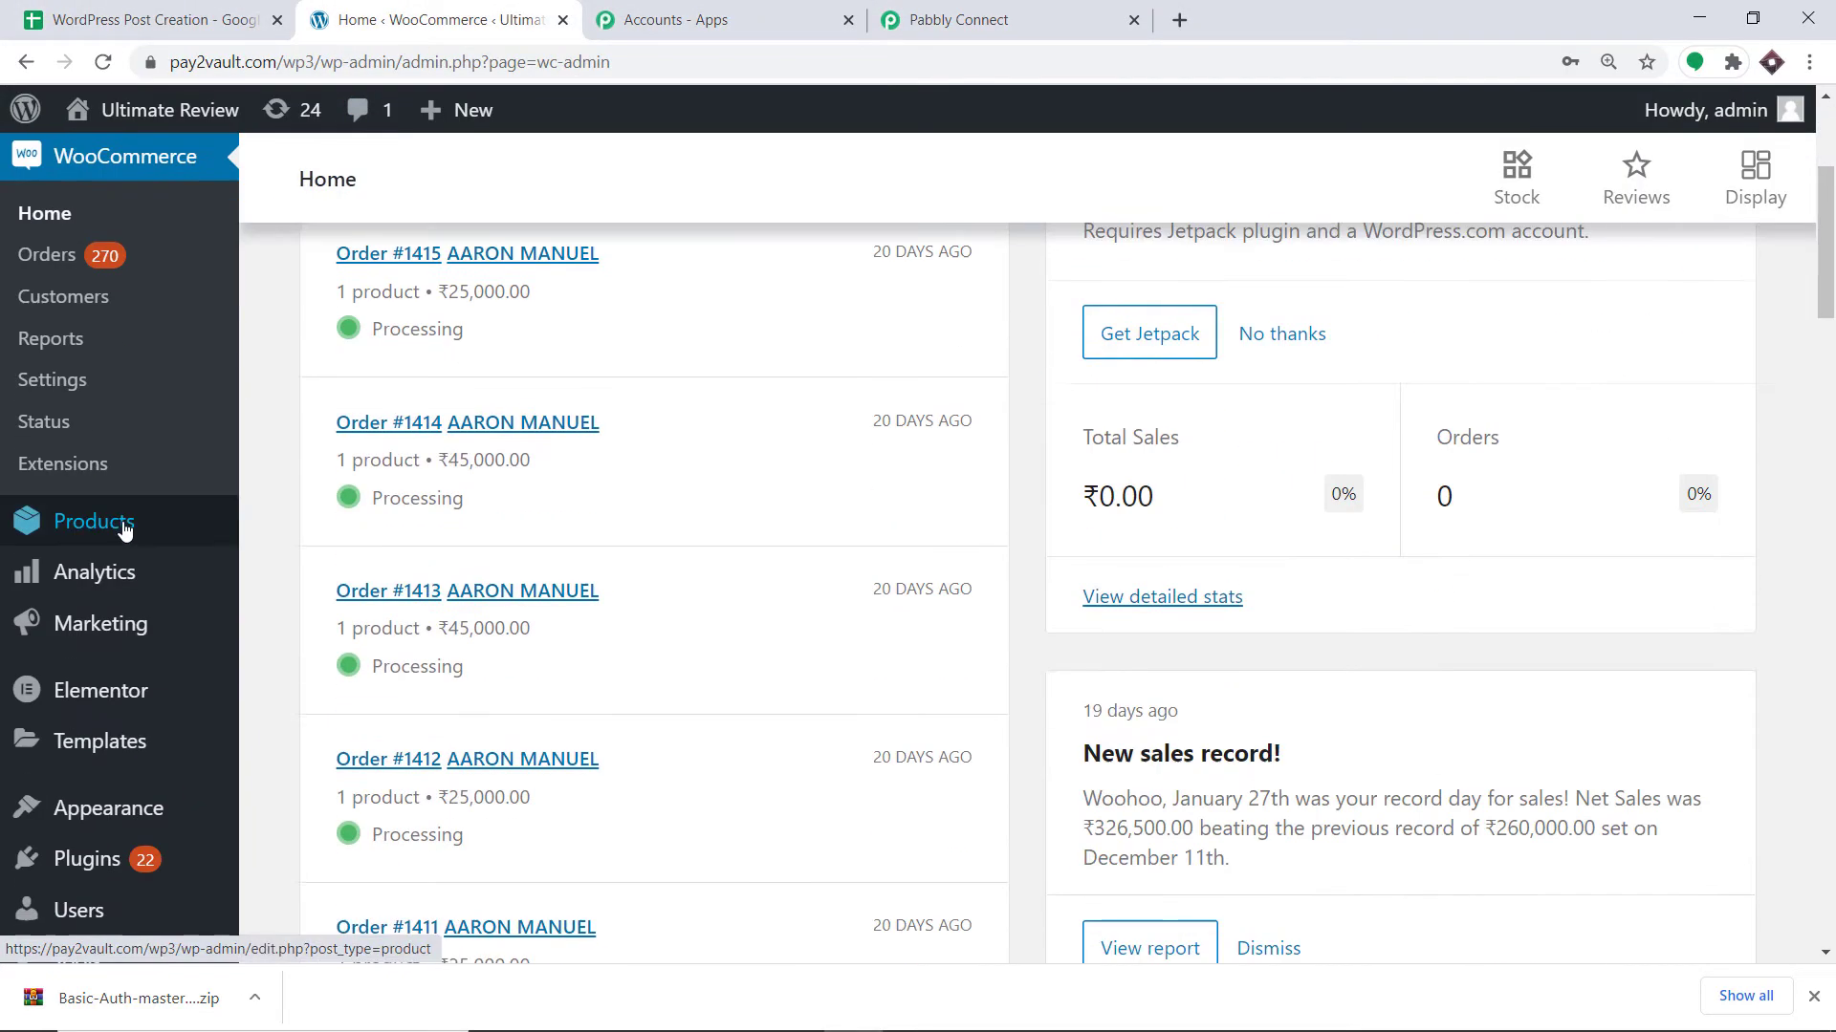
Search the installed plugins for WP-API/Basic-Auth and confirm JSON Basic Authentication is active.
mouse_move(85, 865)
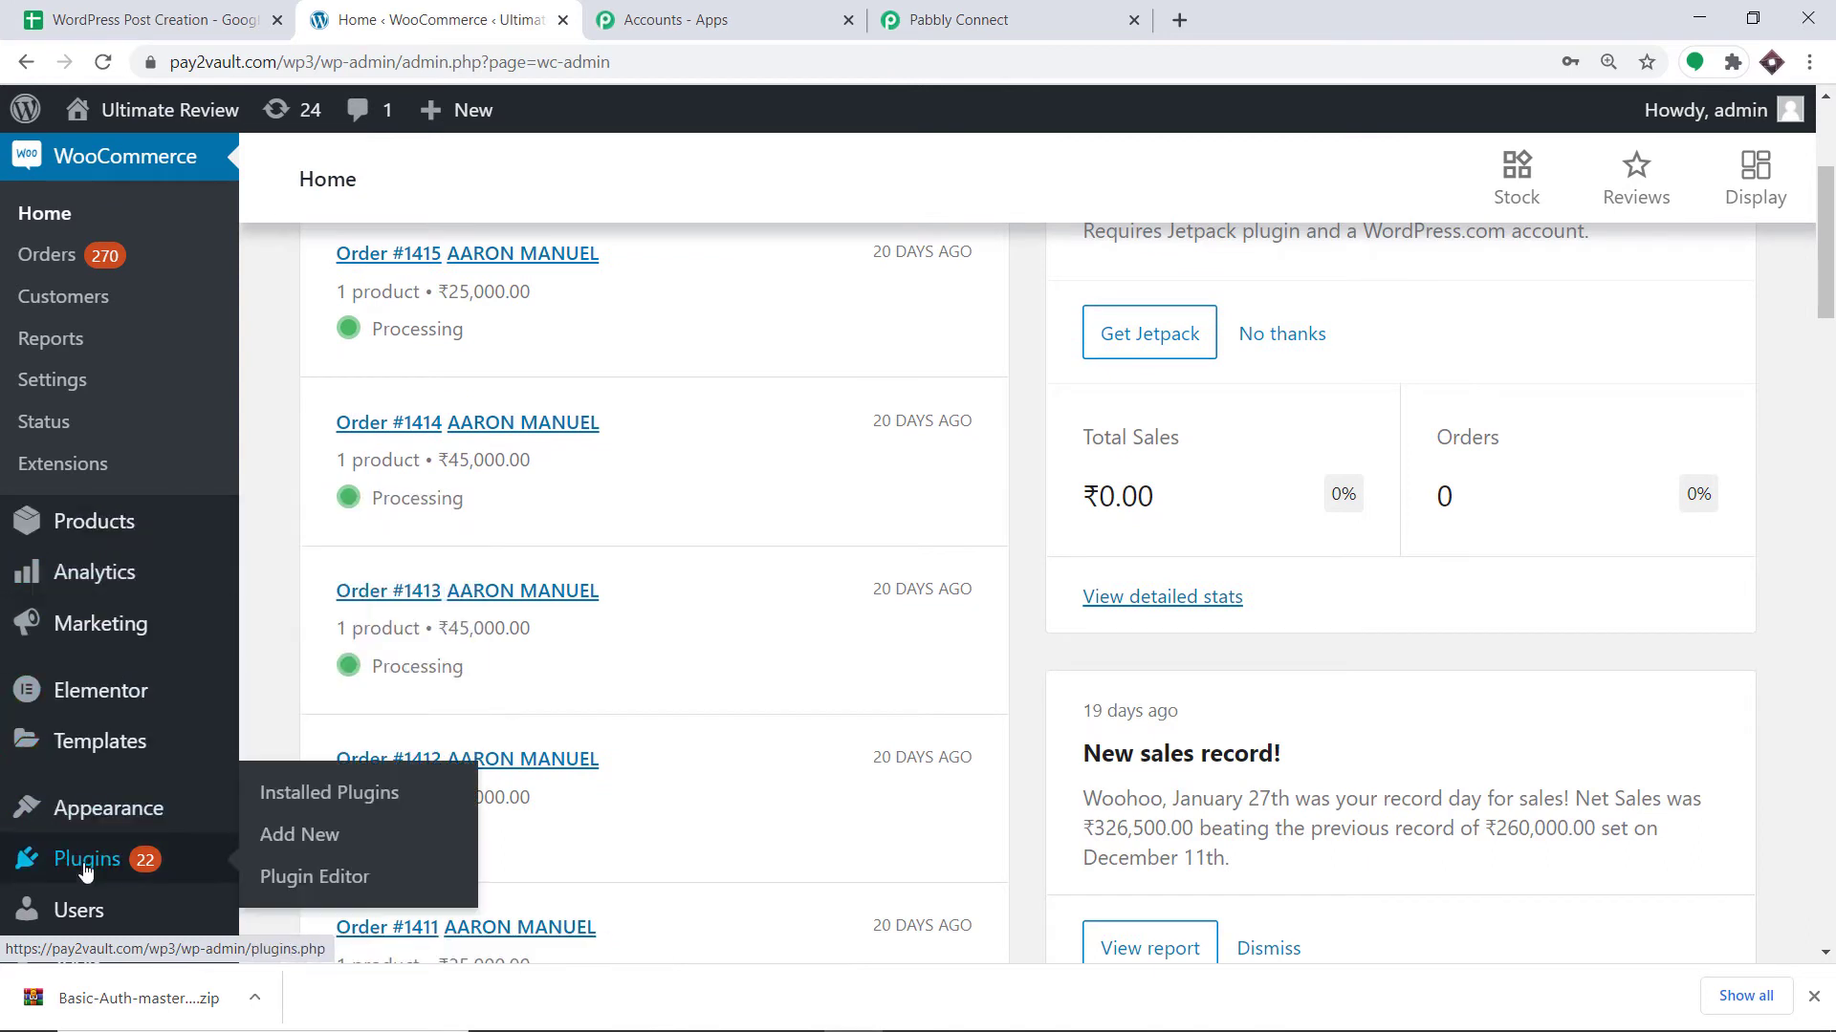
click(266, 793)
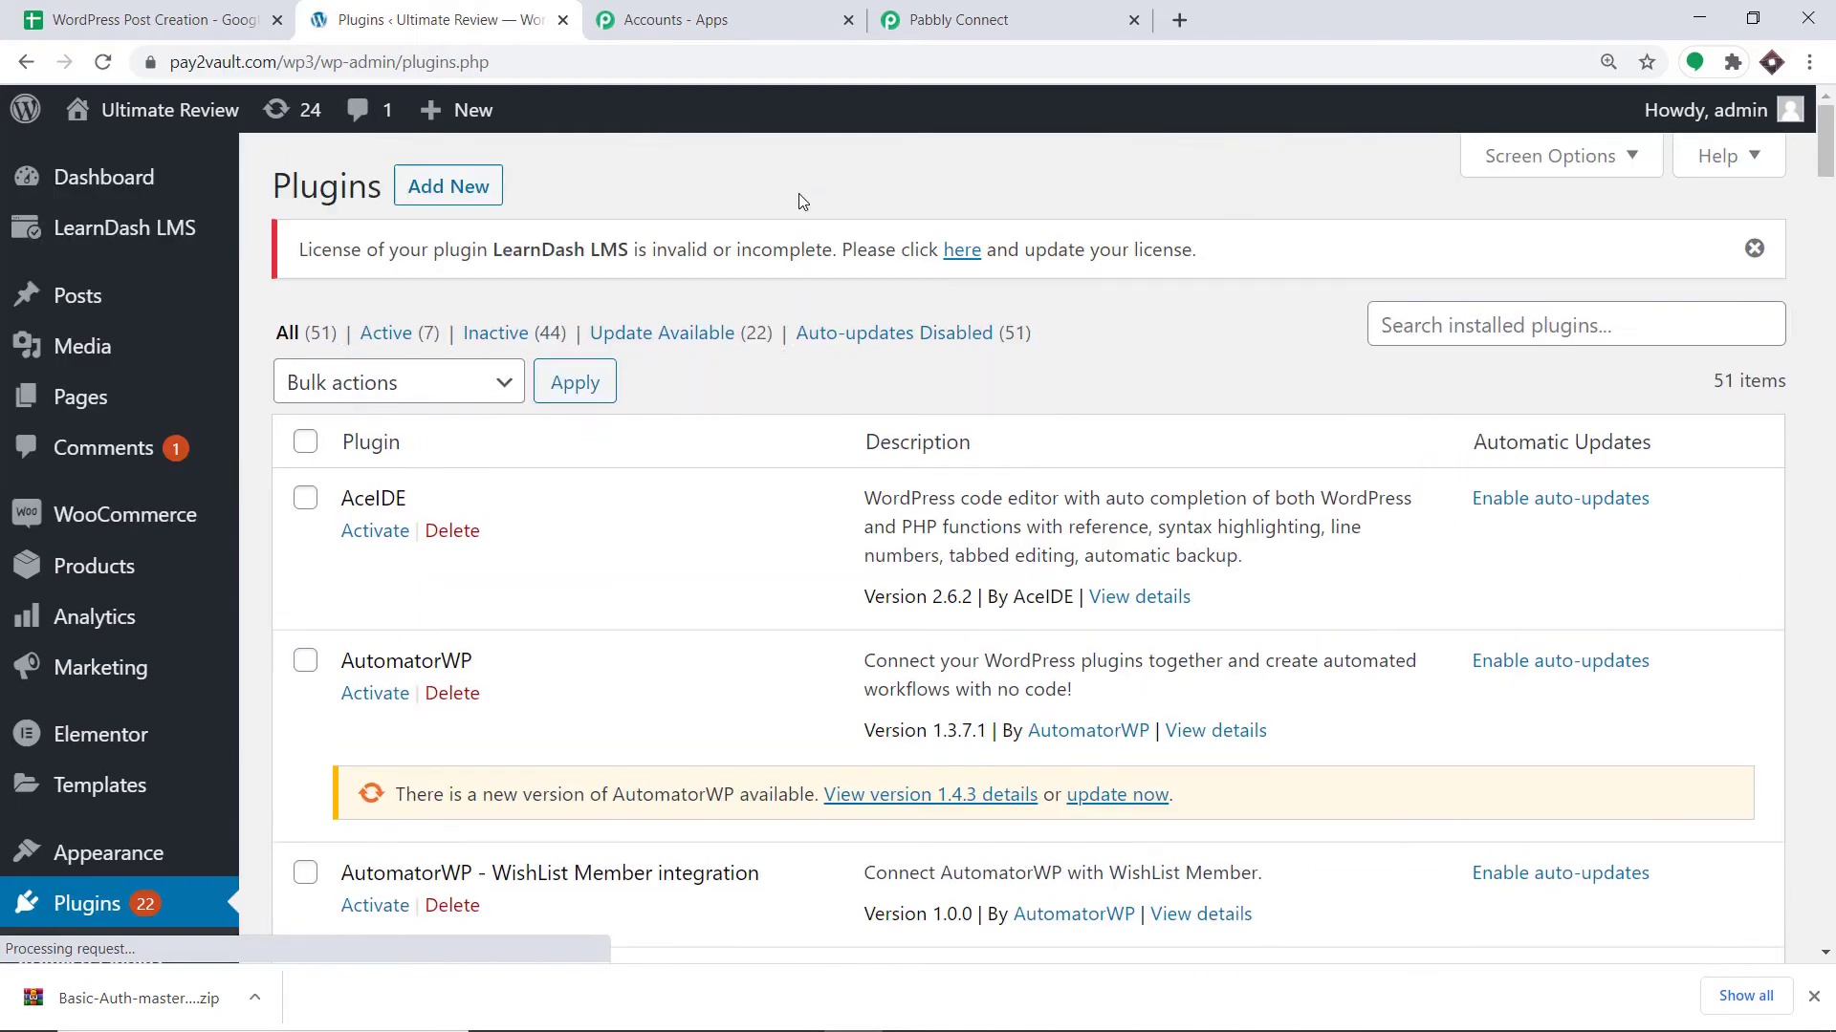
click(1430, 326)
right_click(1429, 322)
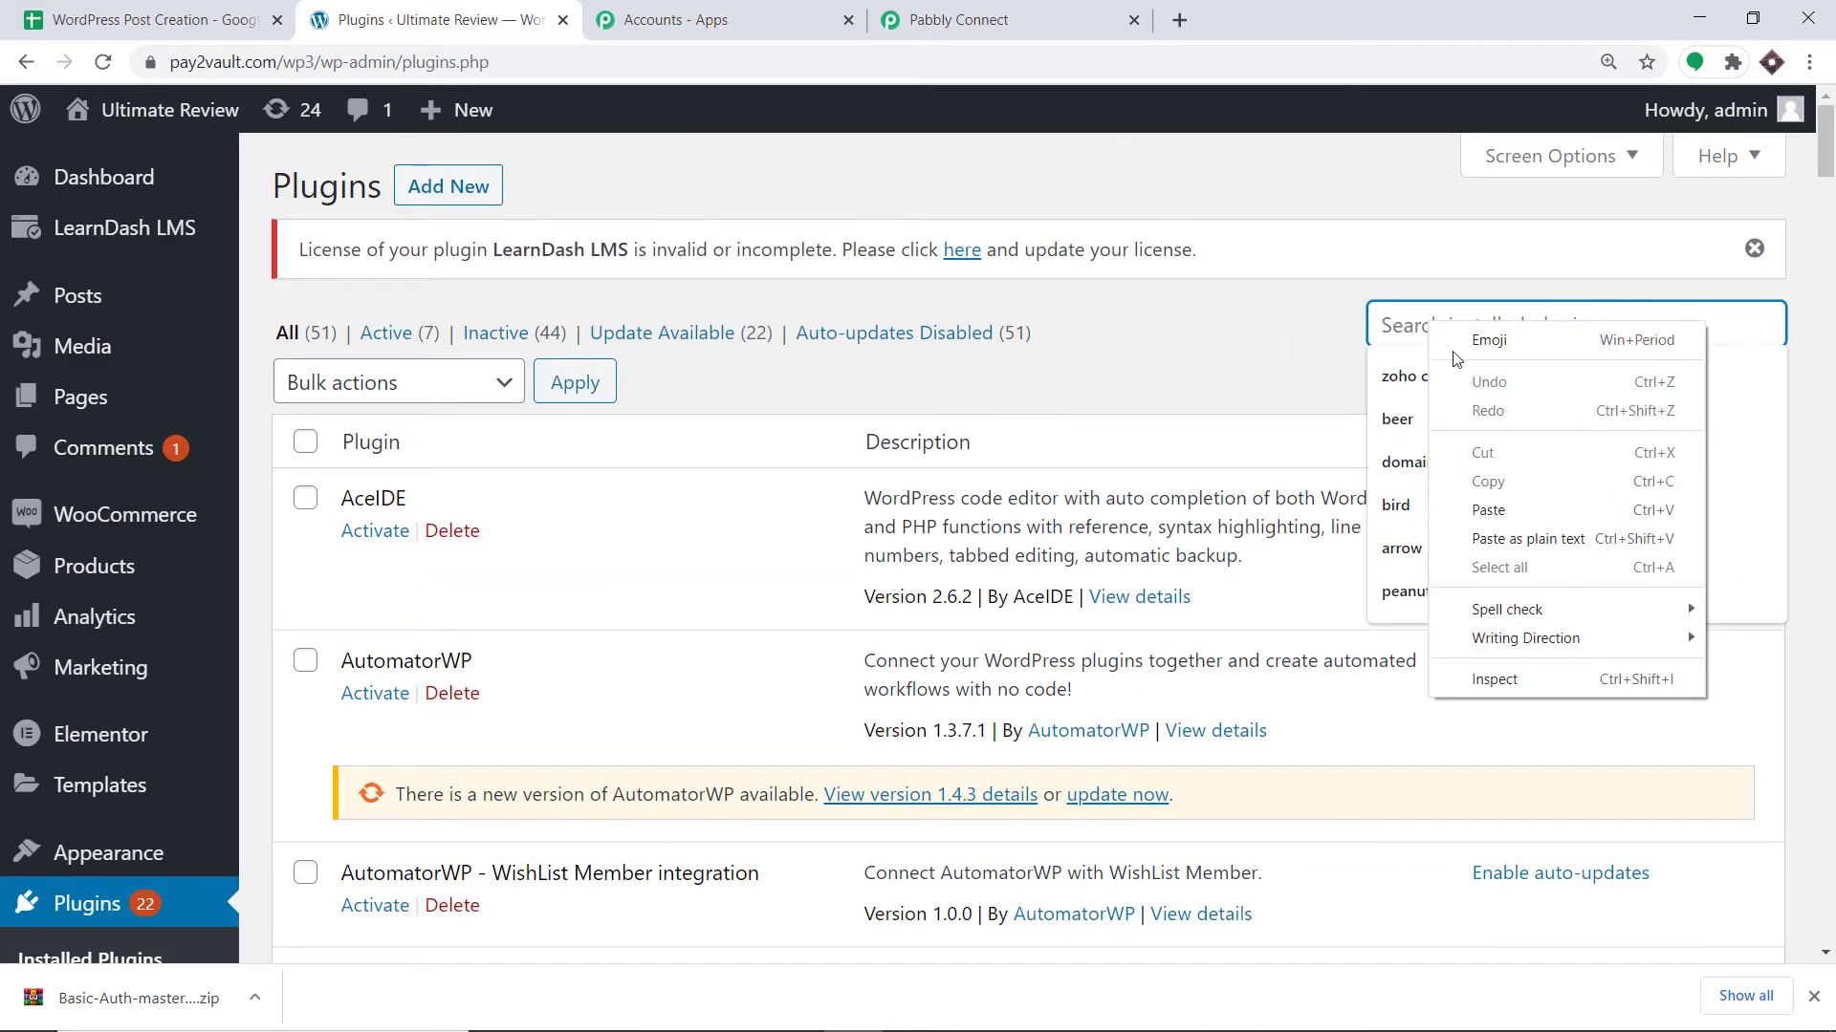
click(1506, 506)
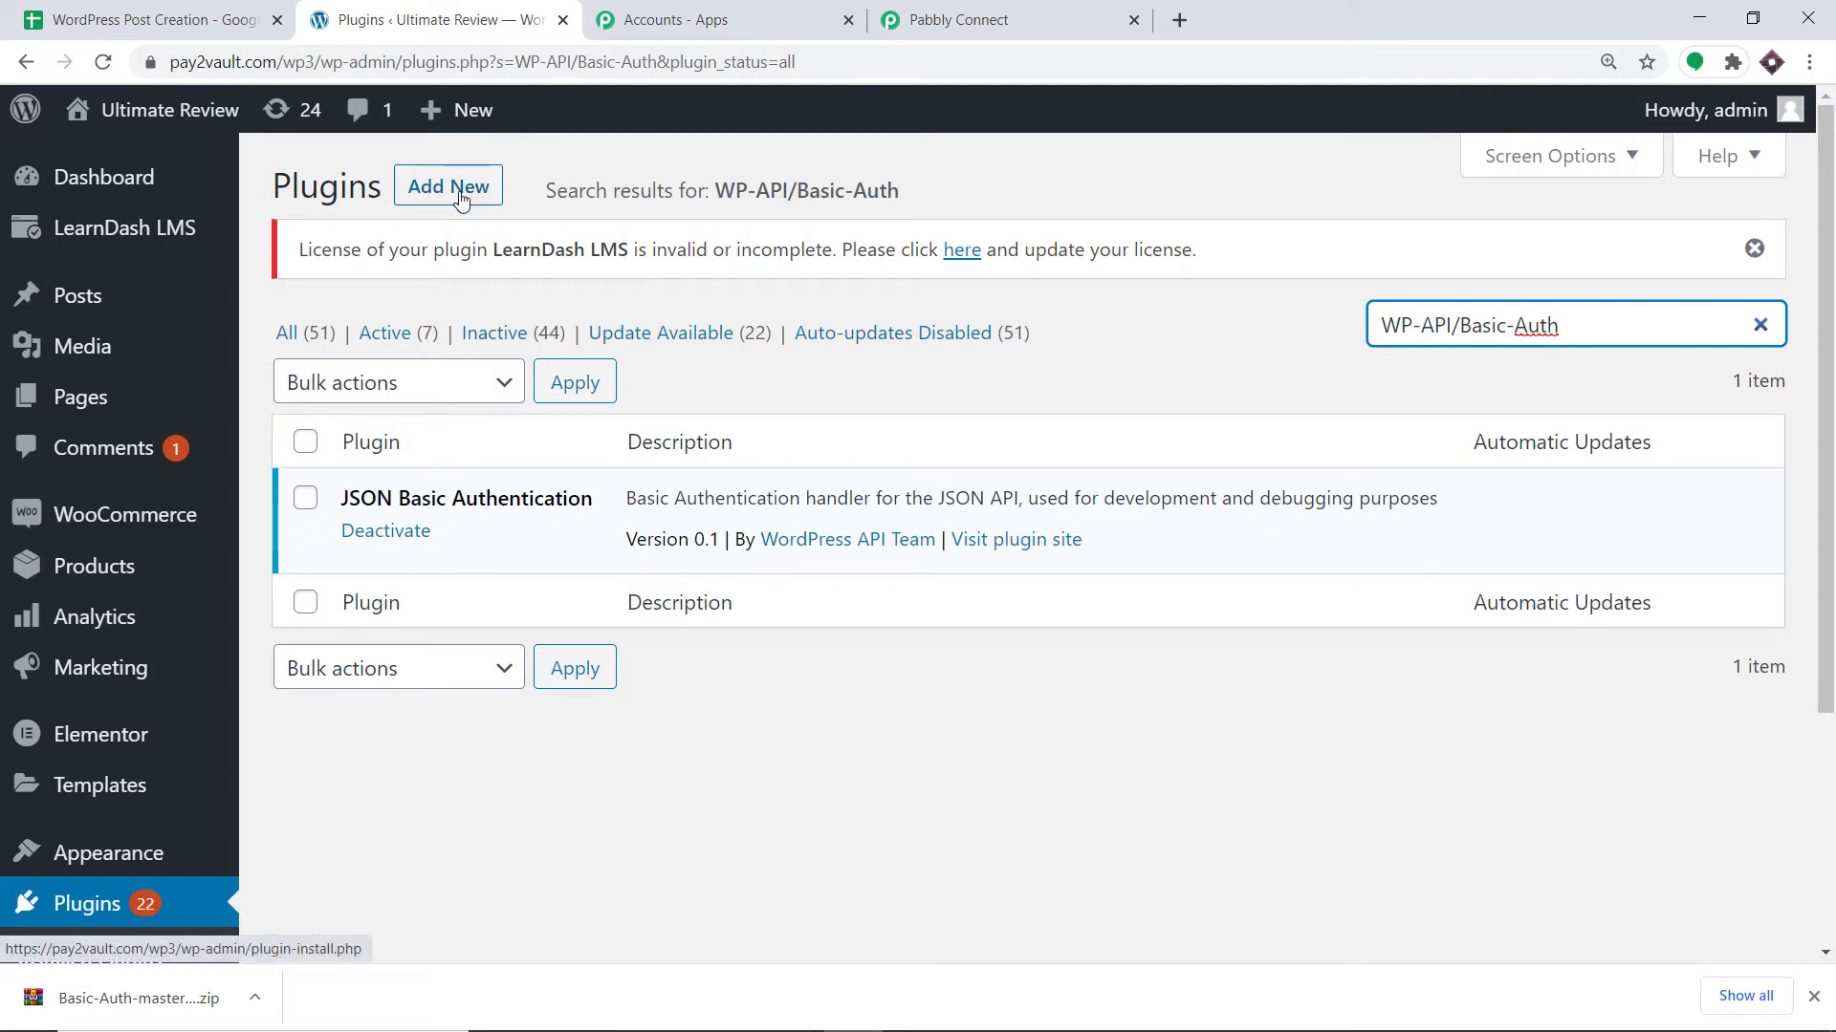
click(956, 19)
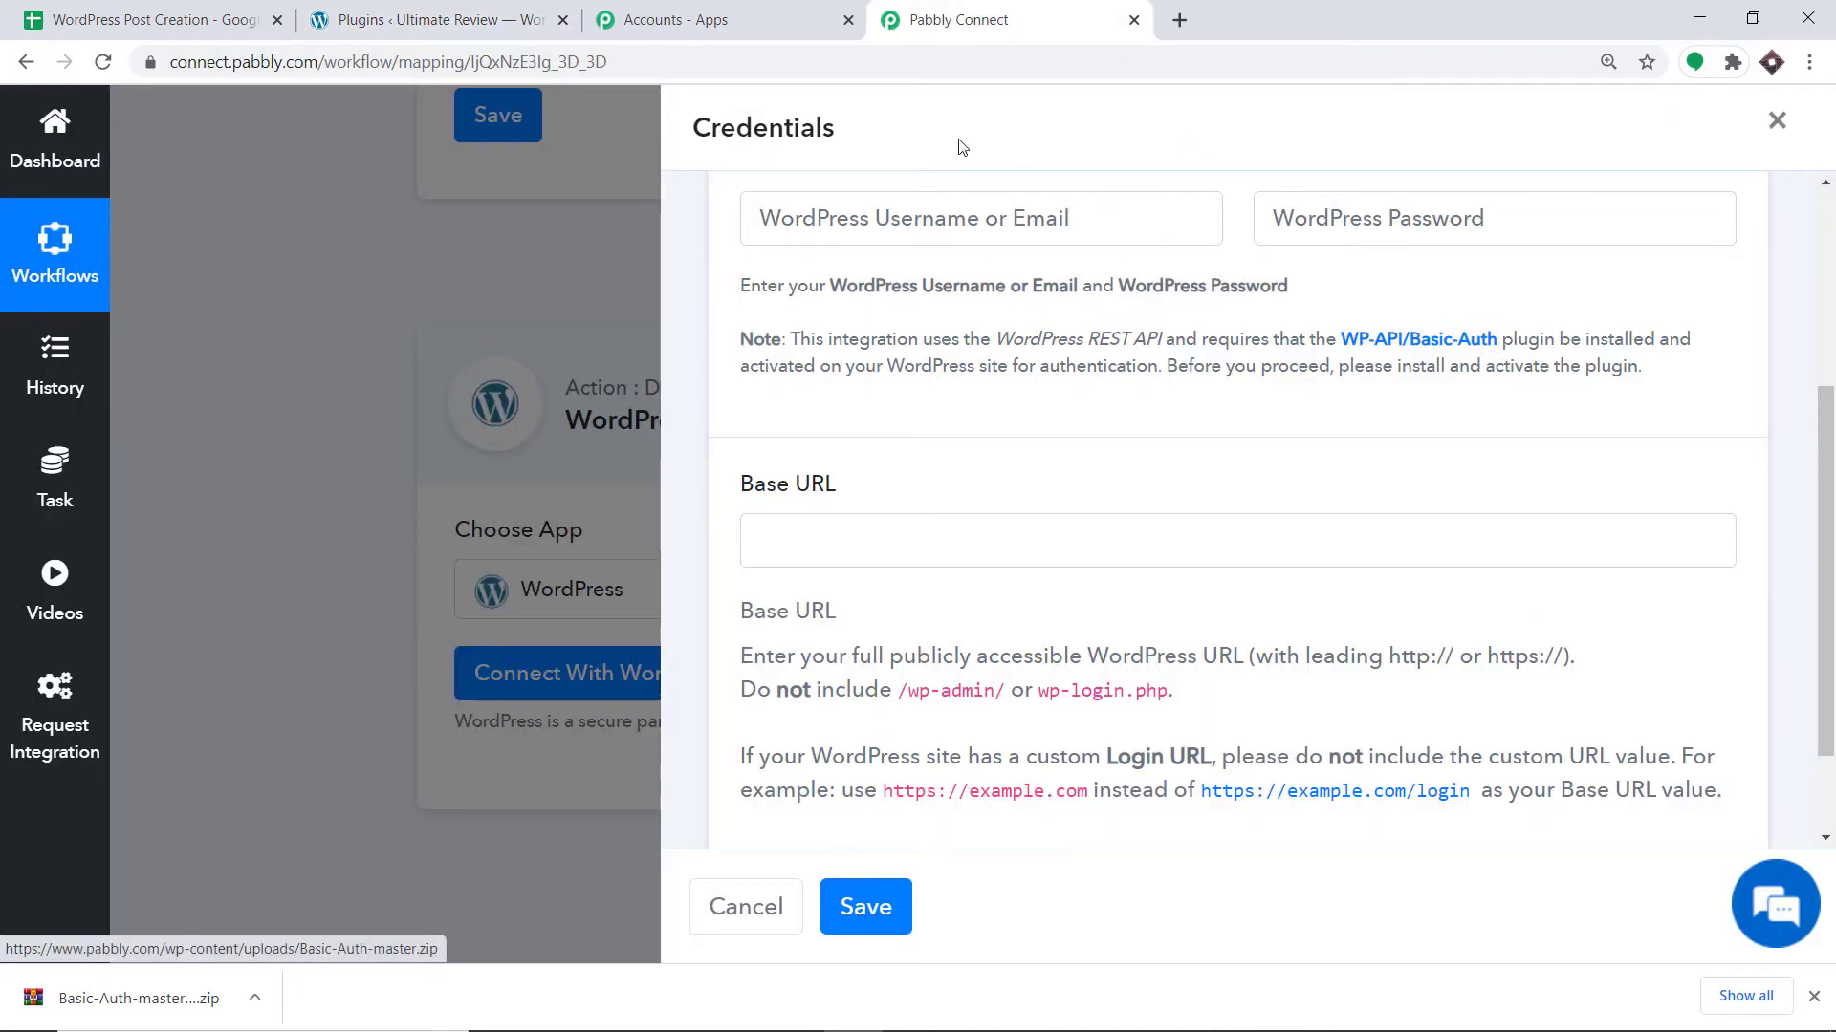
Enter the WordPress username and password in the Pabbly Connect credentials form.
click(449, 19)
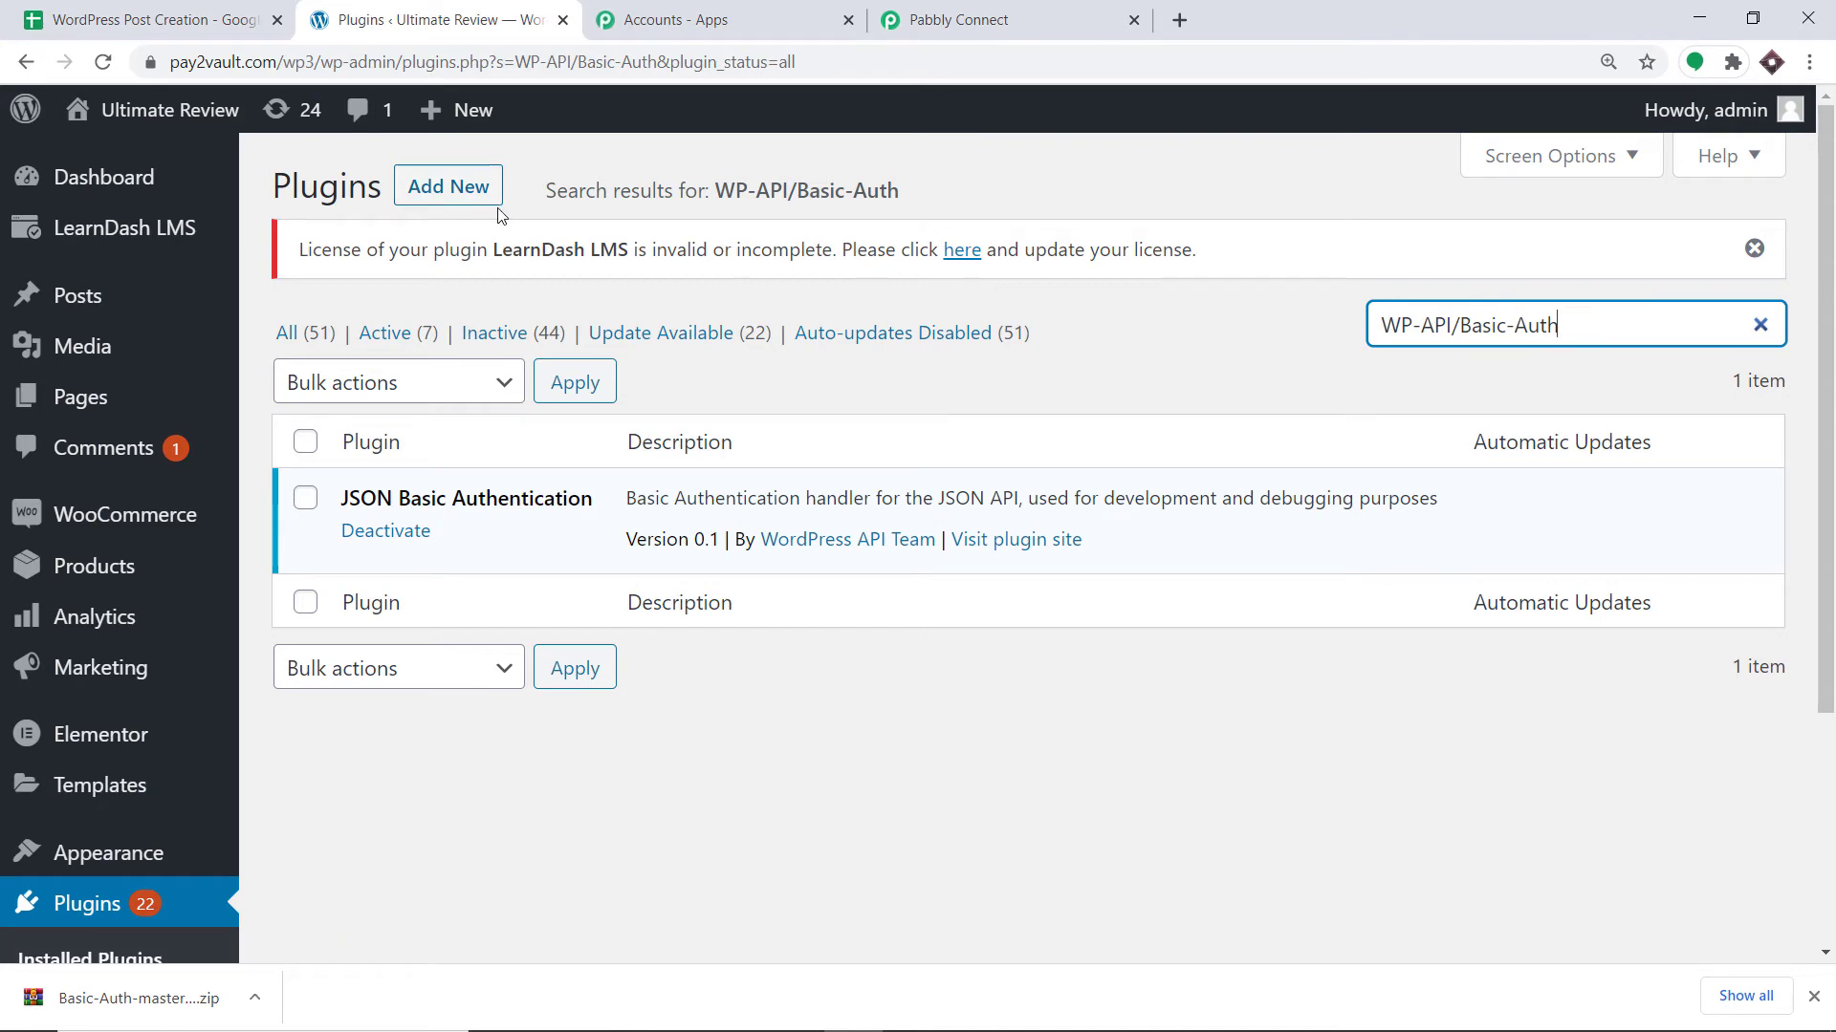
click(1023, 19)
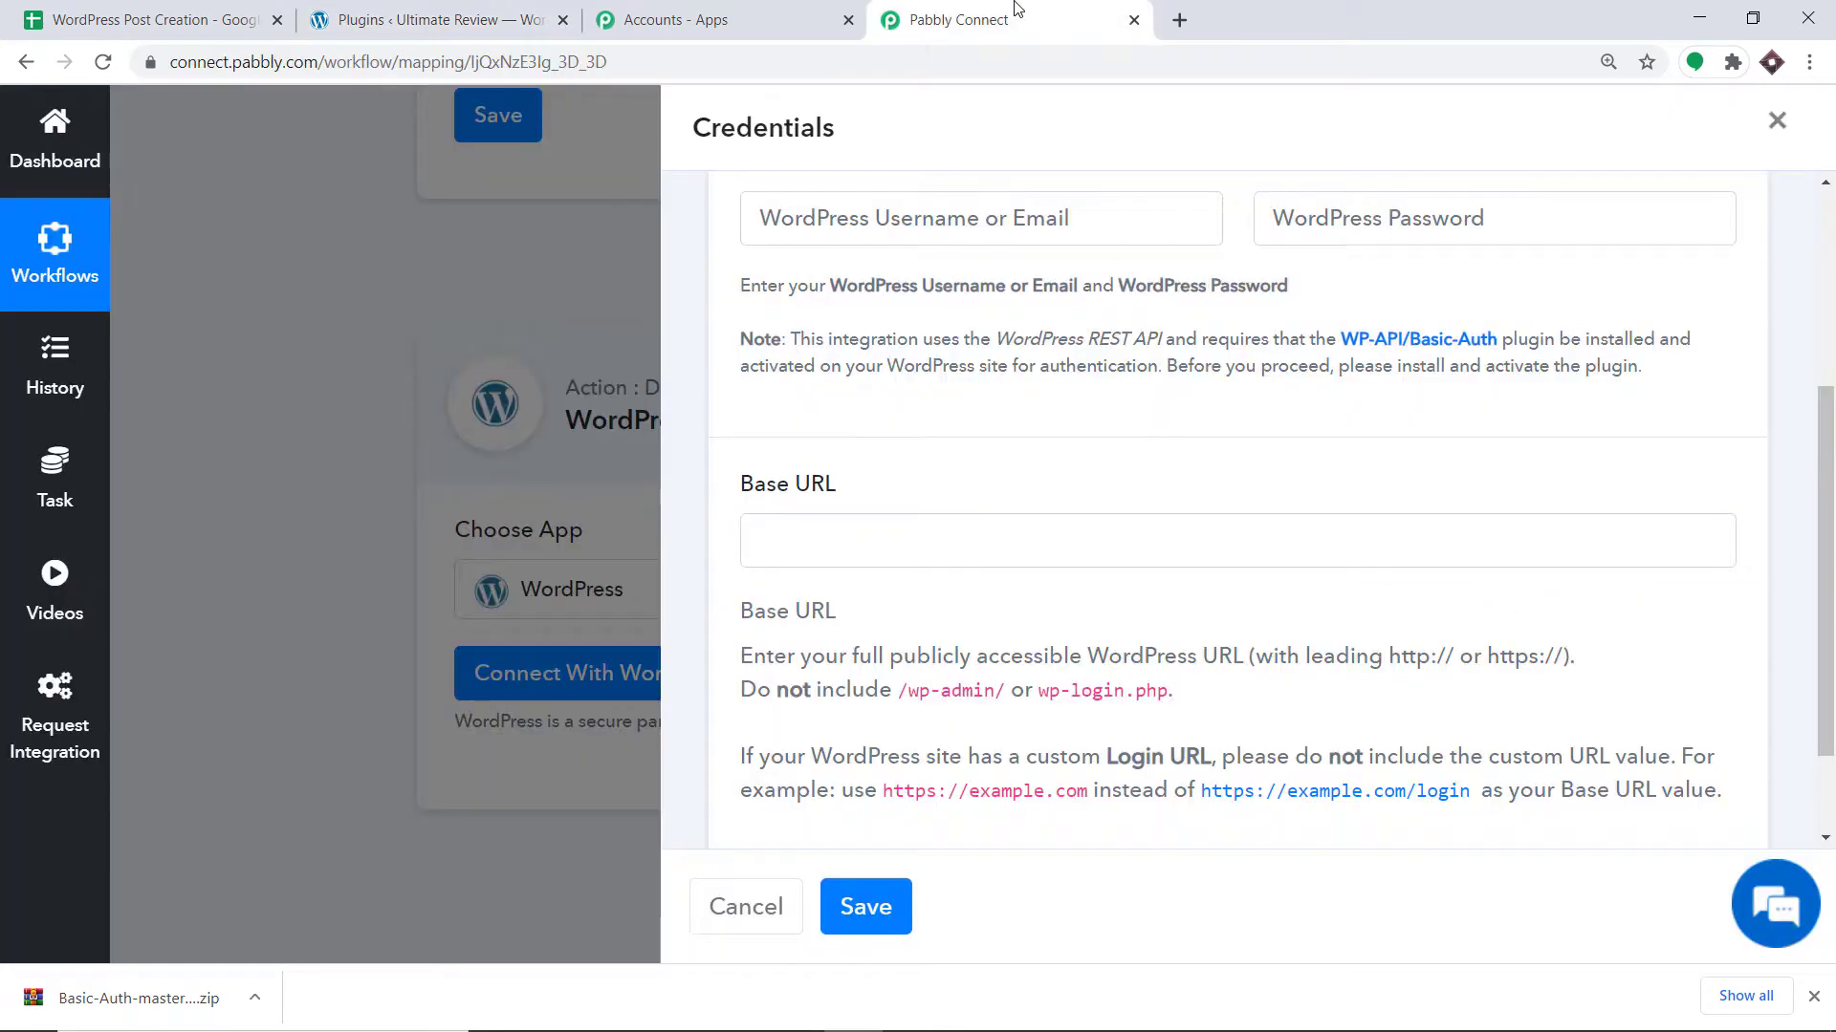
click(909, 229)
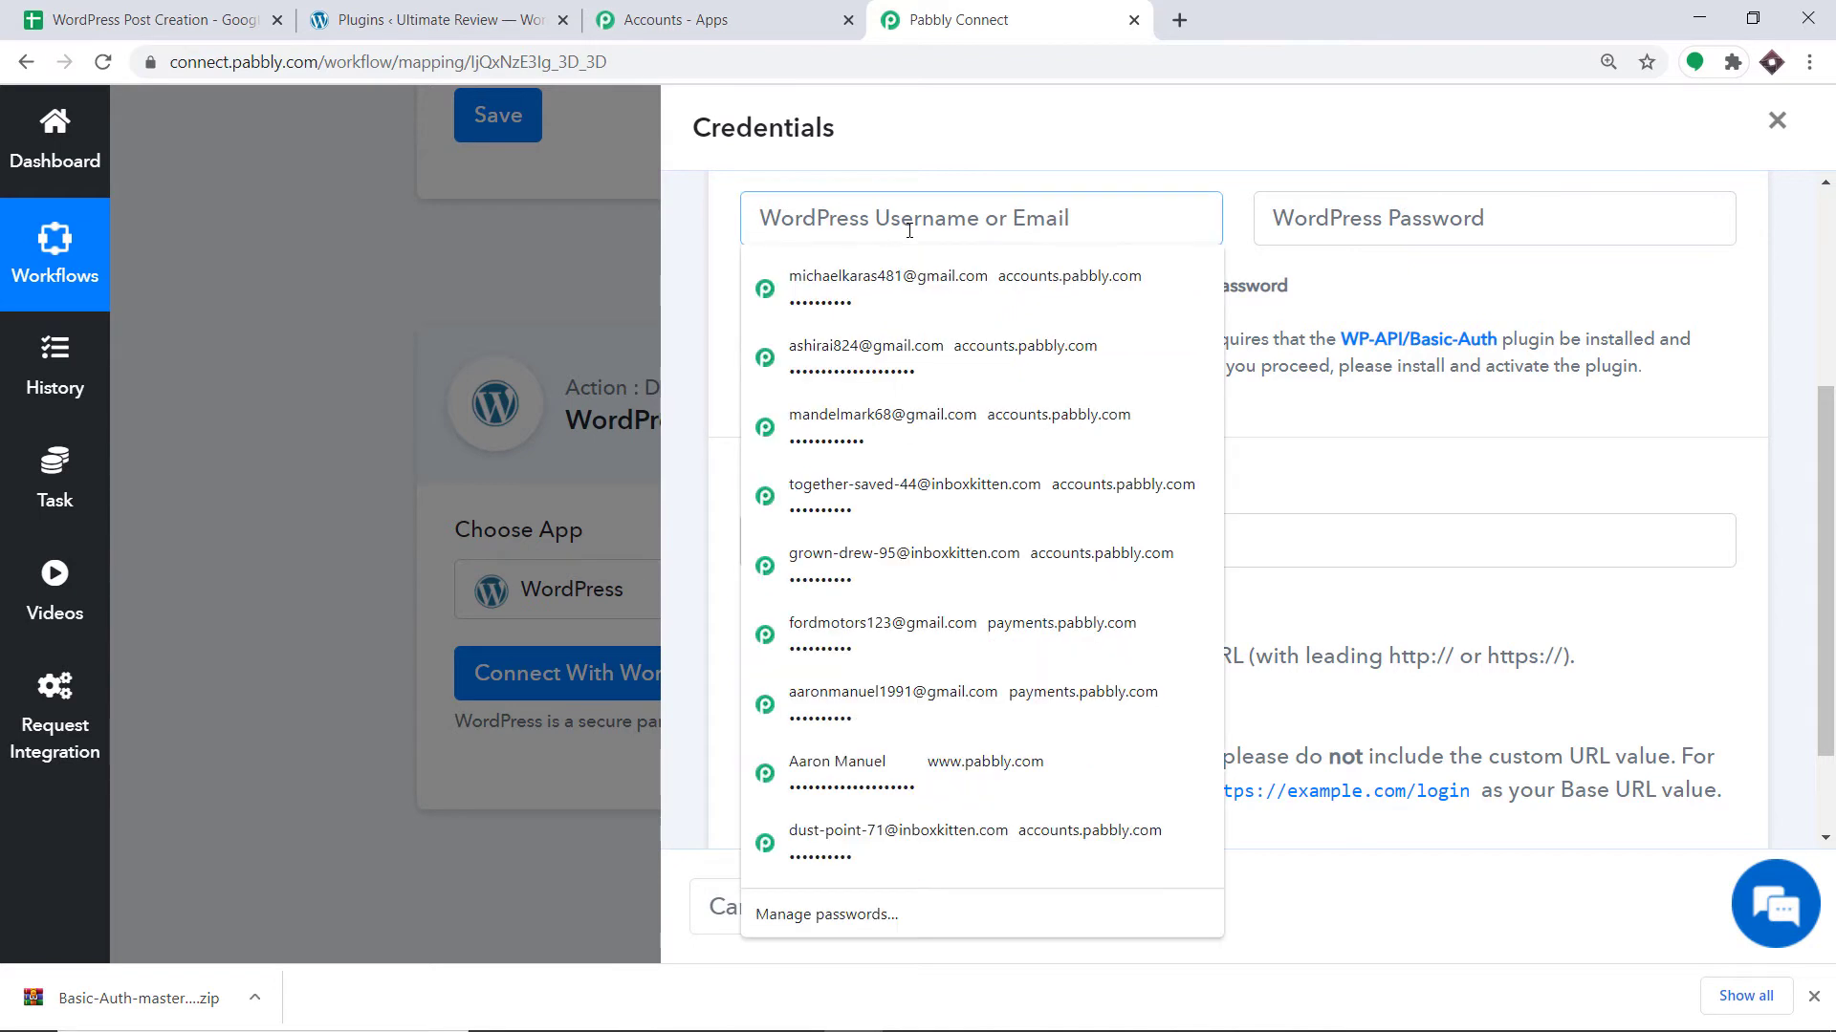
text(admin)
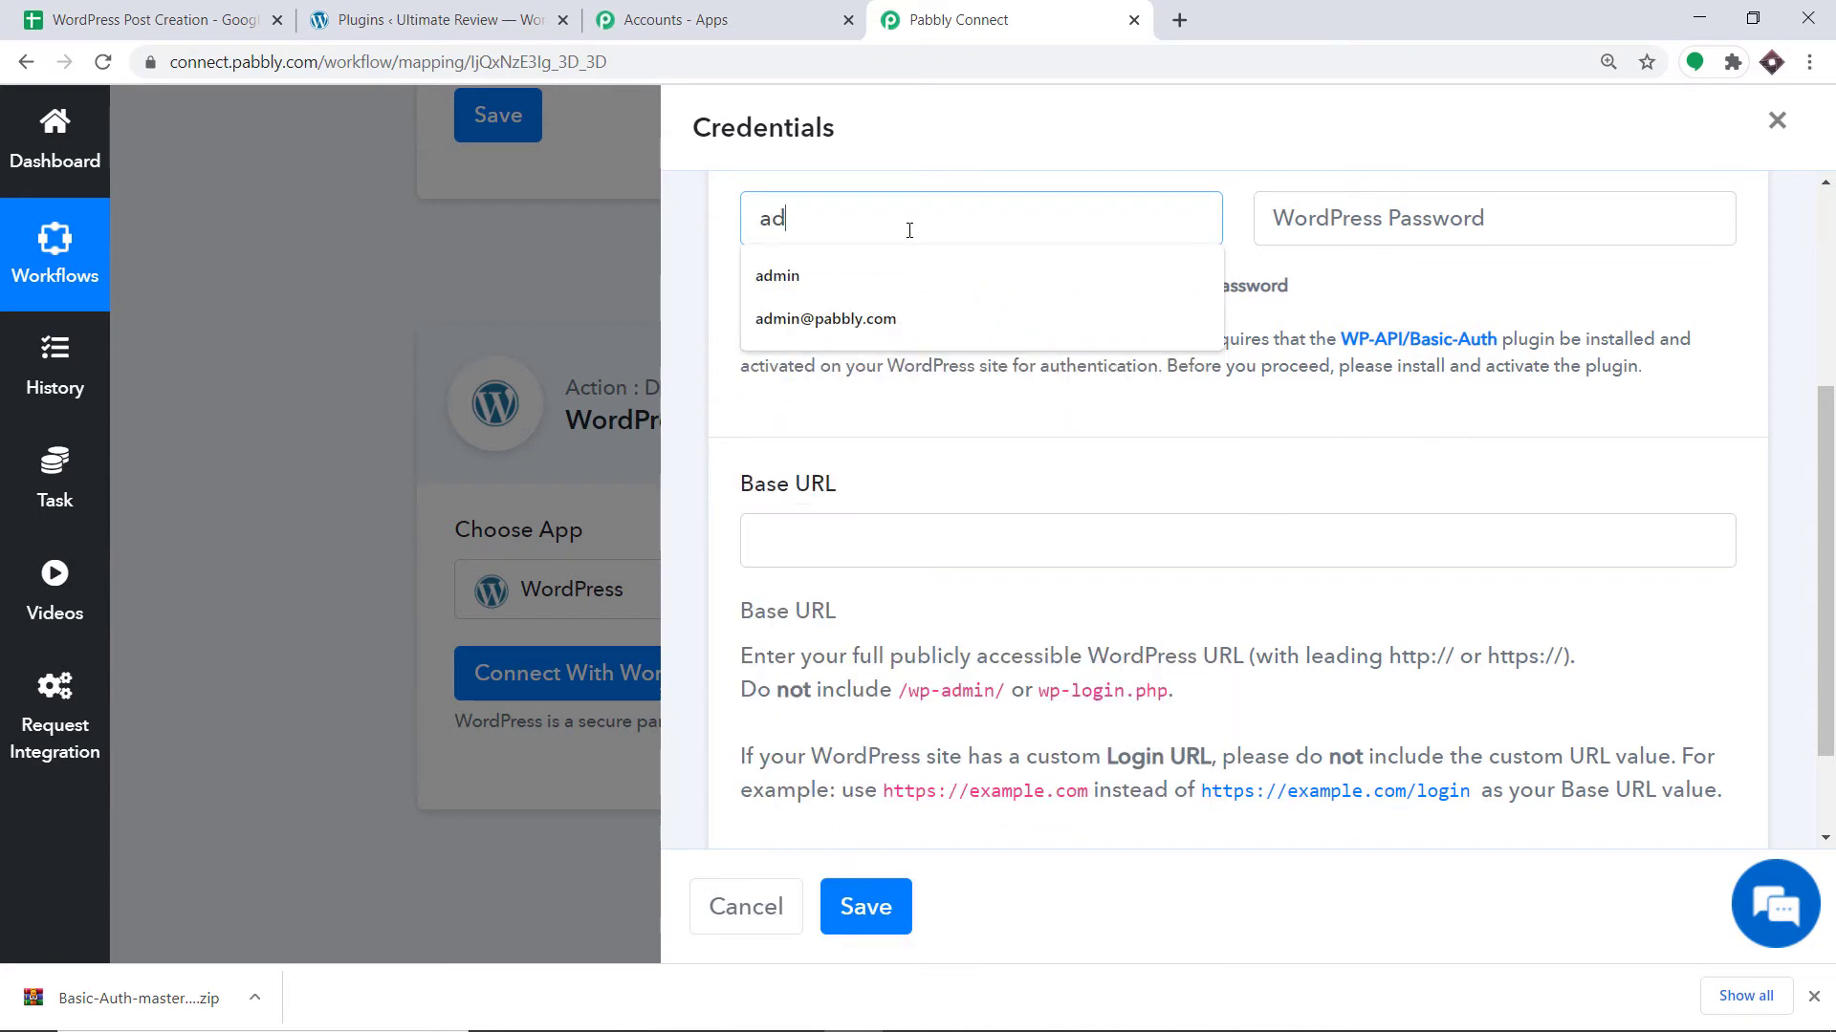
click(1283, 218)
text(****)
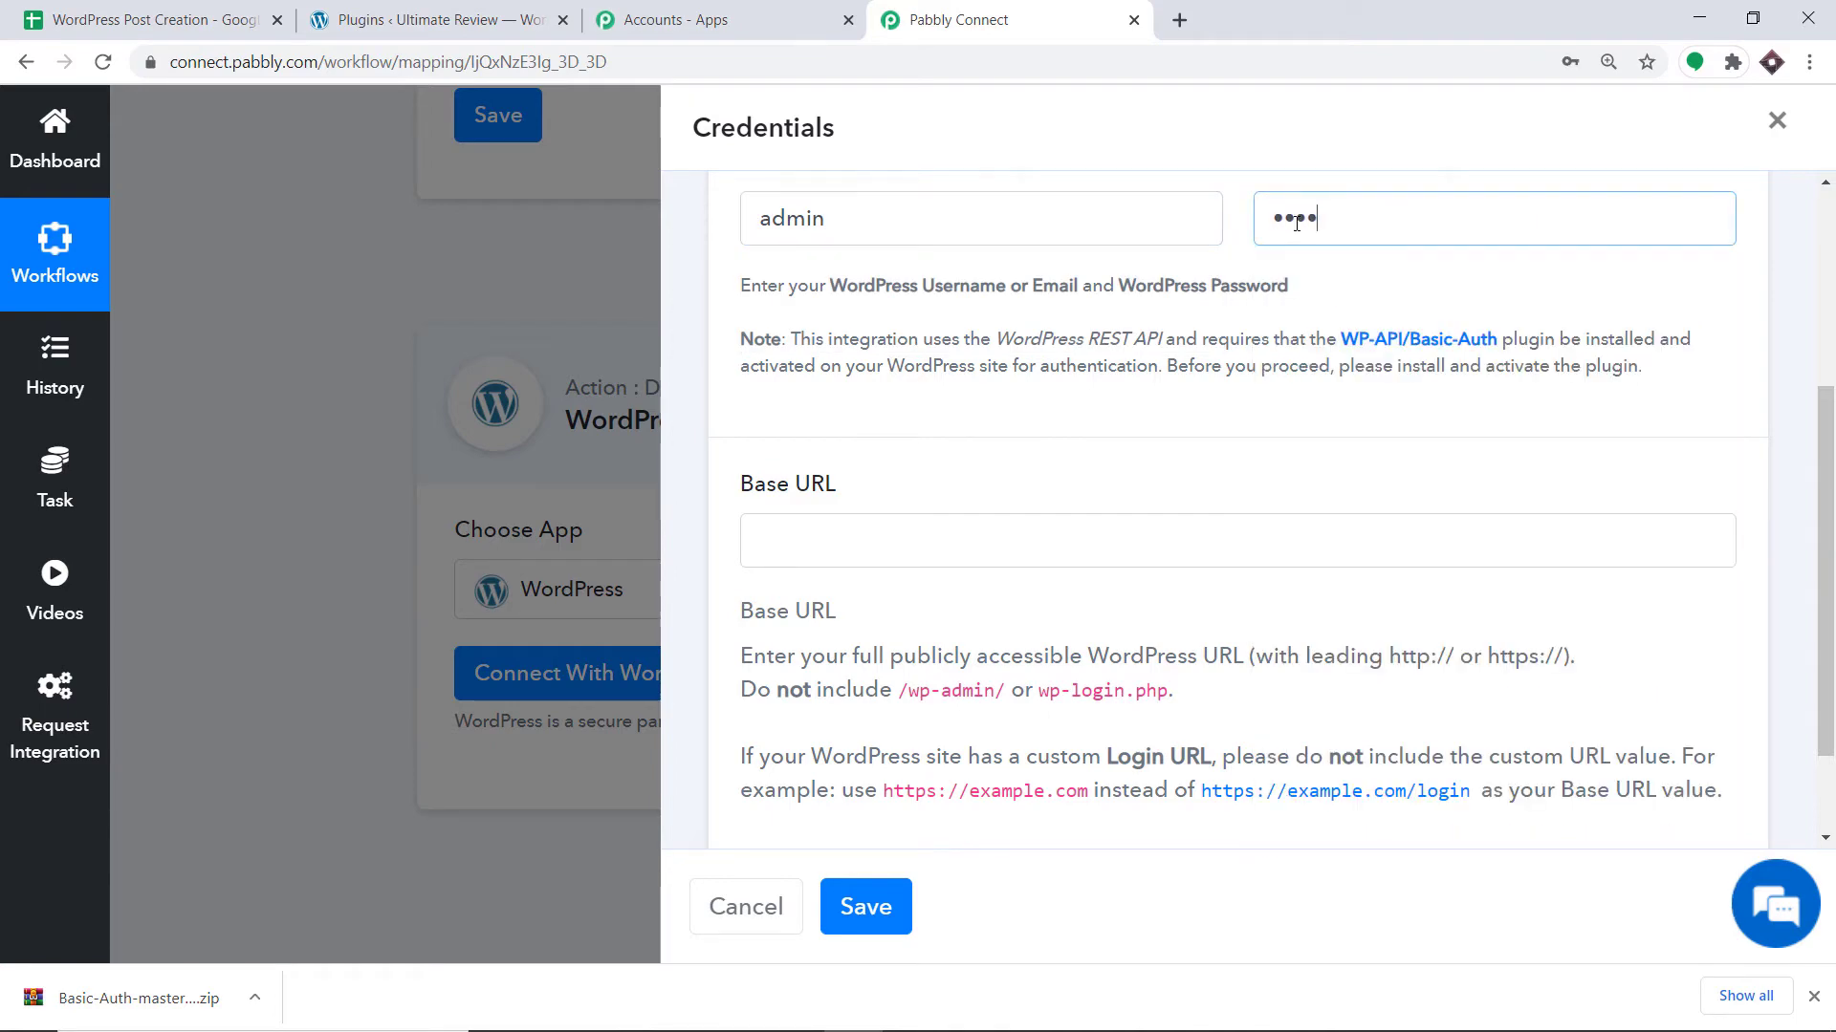
text(**)
click(944, 539)
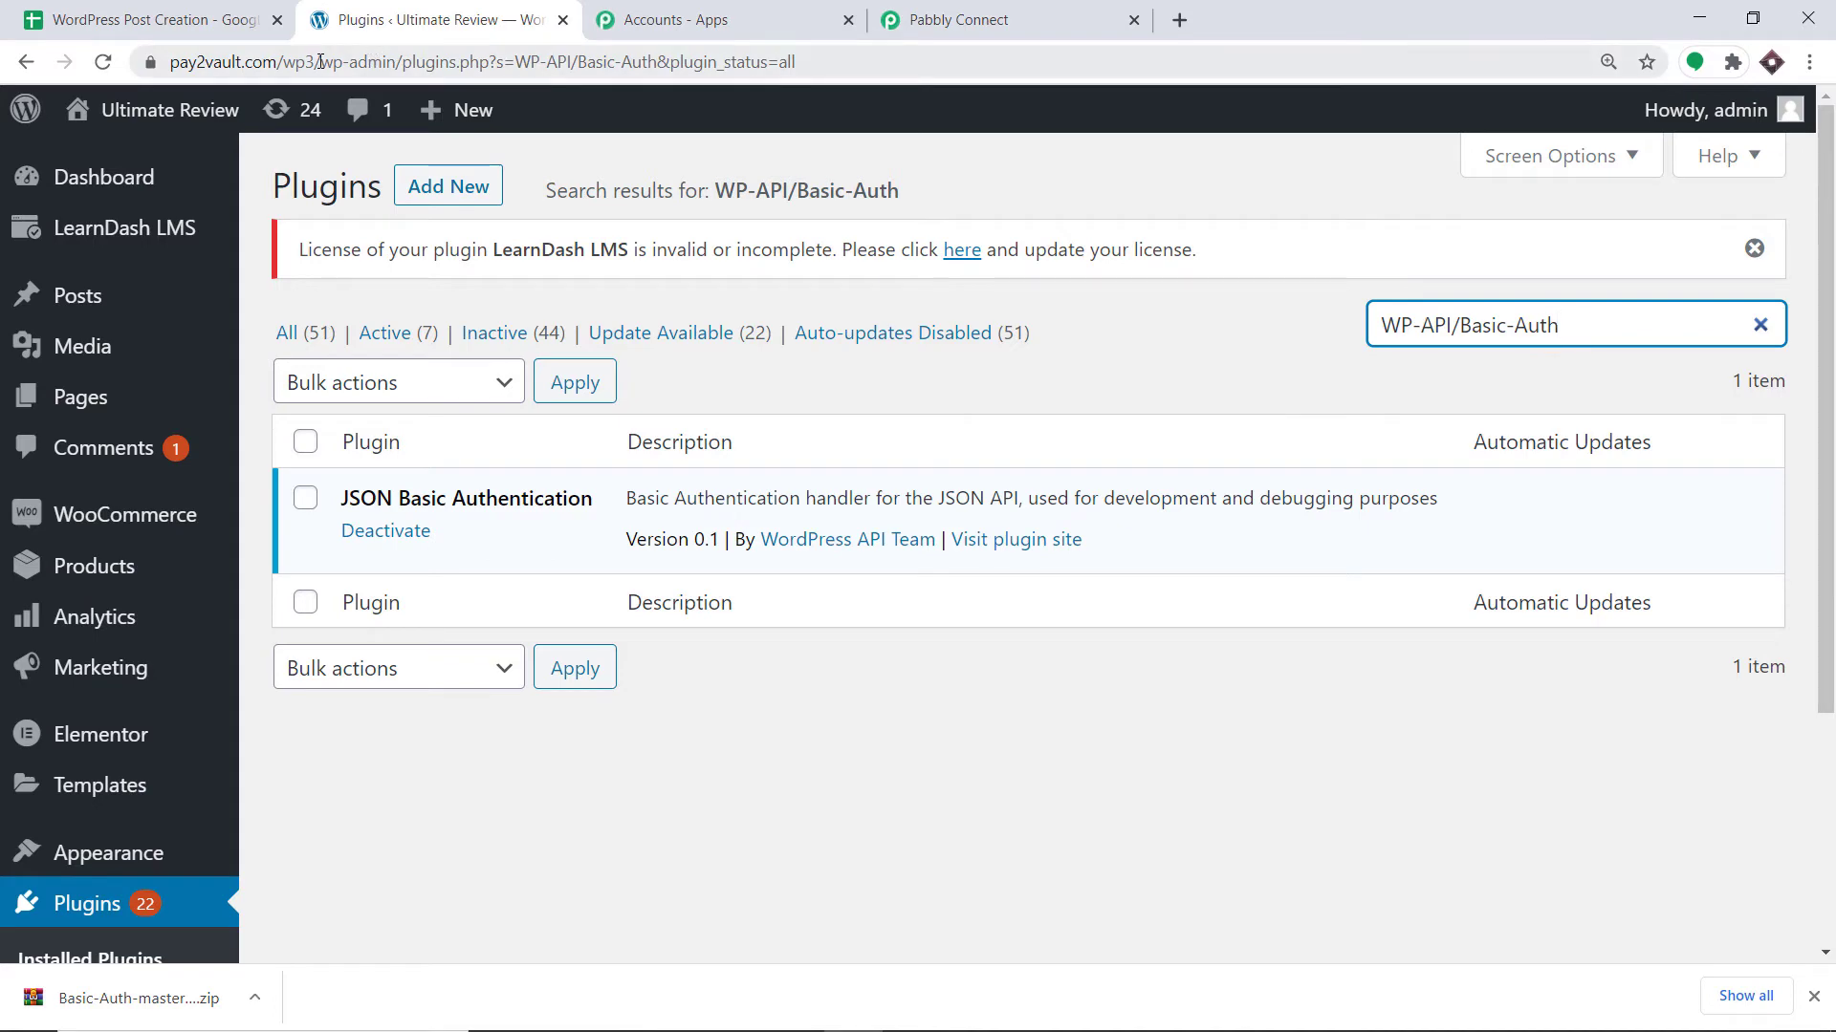
drag(172, 61, 375, 61)
right_click(285, 56)
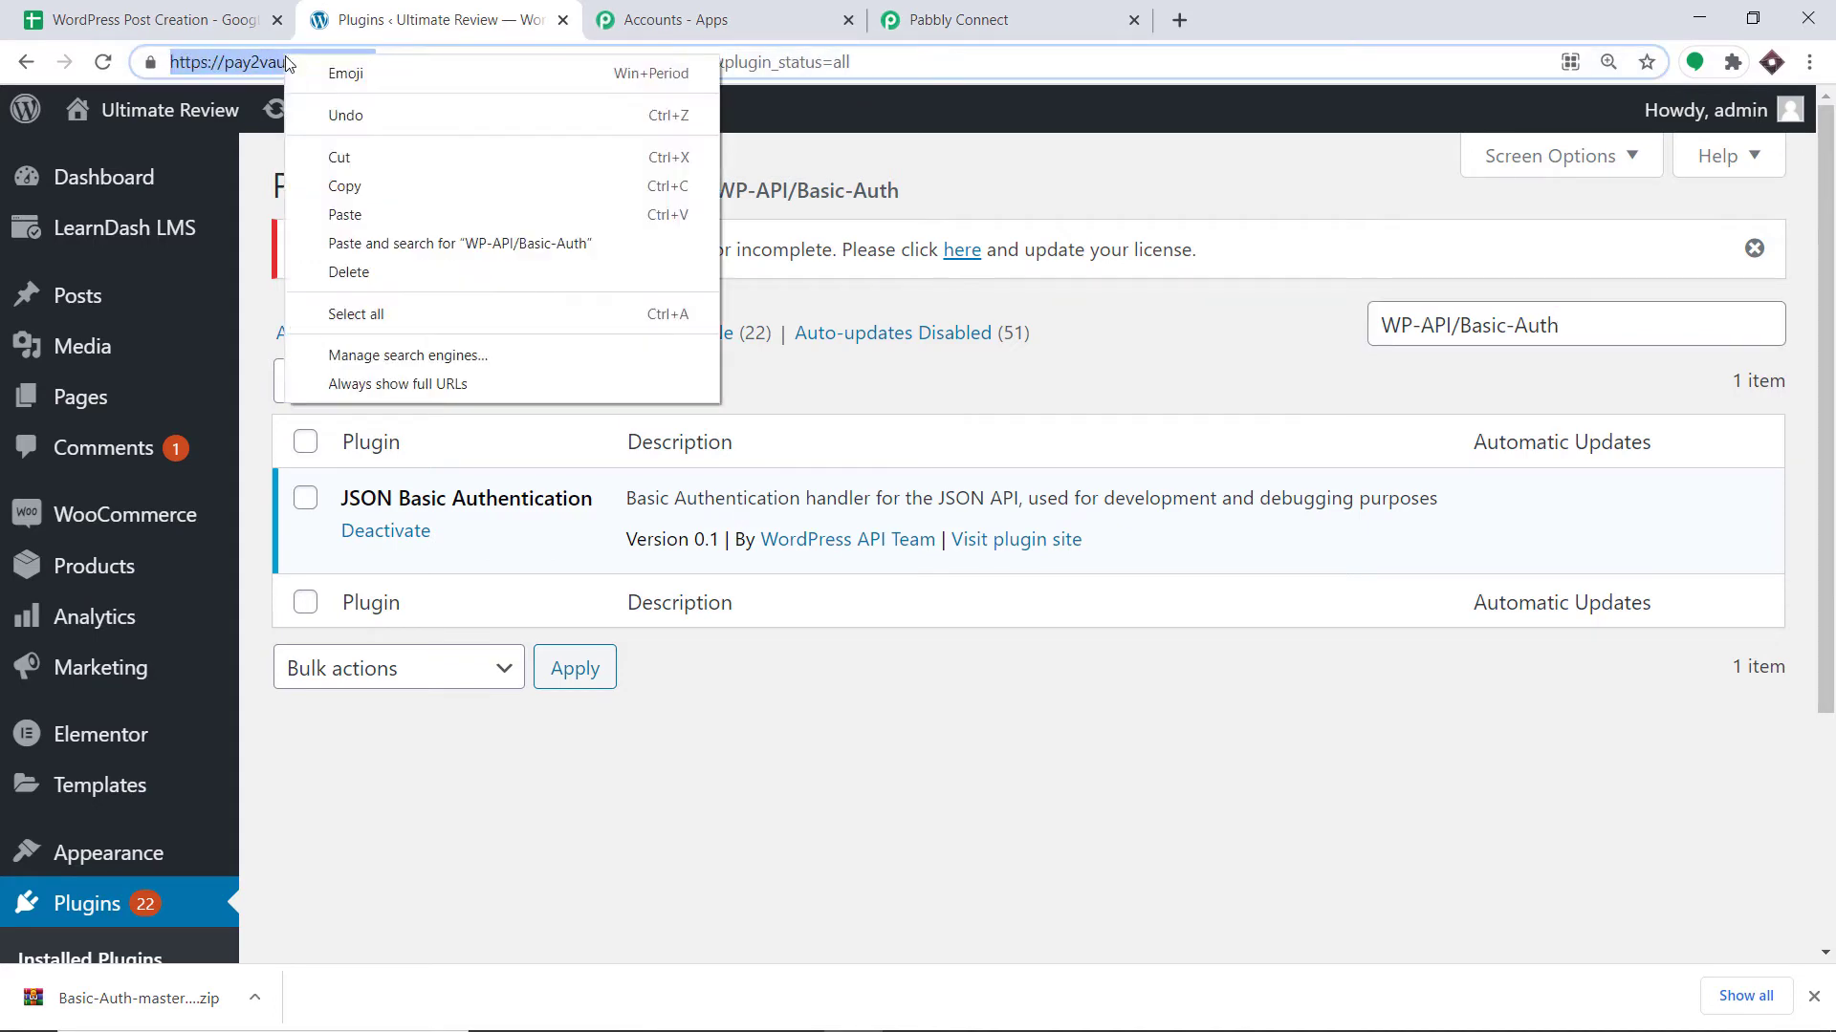
click(364, 185)
click(881, 11)
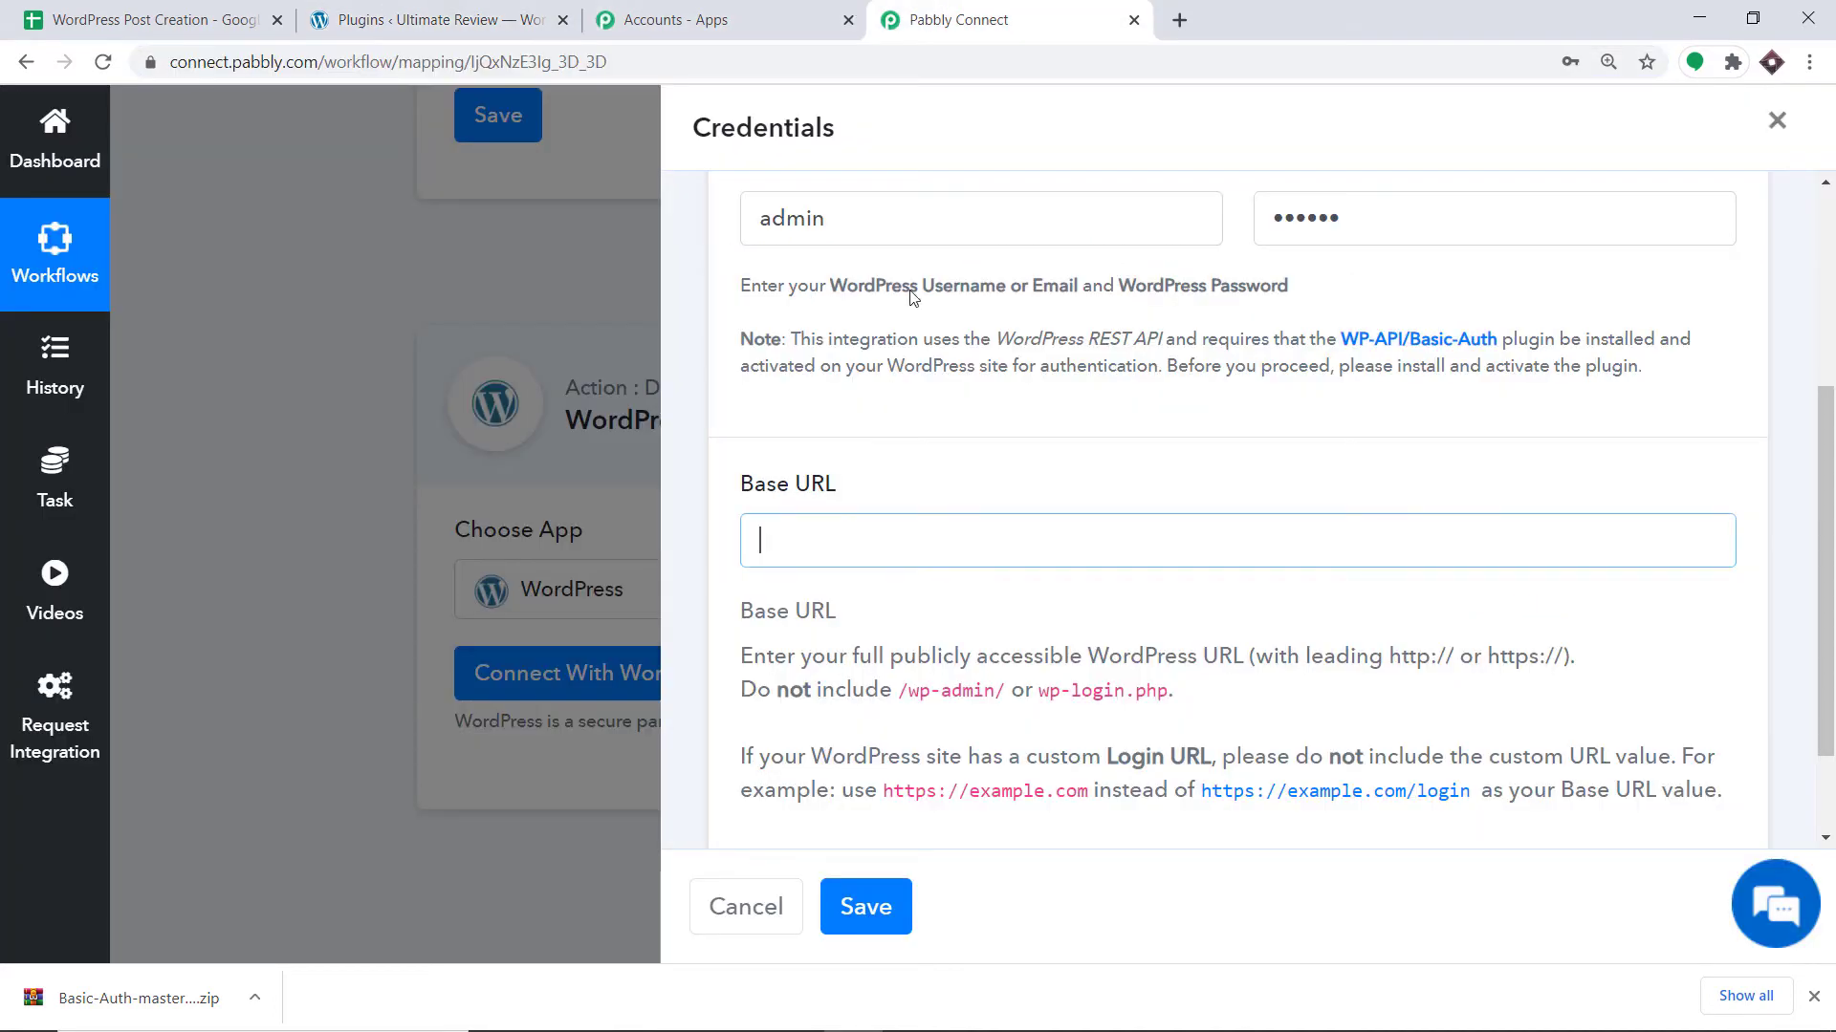
right_click(880, 526)
click(918, 717)
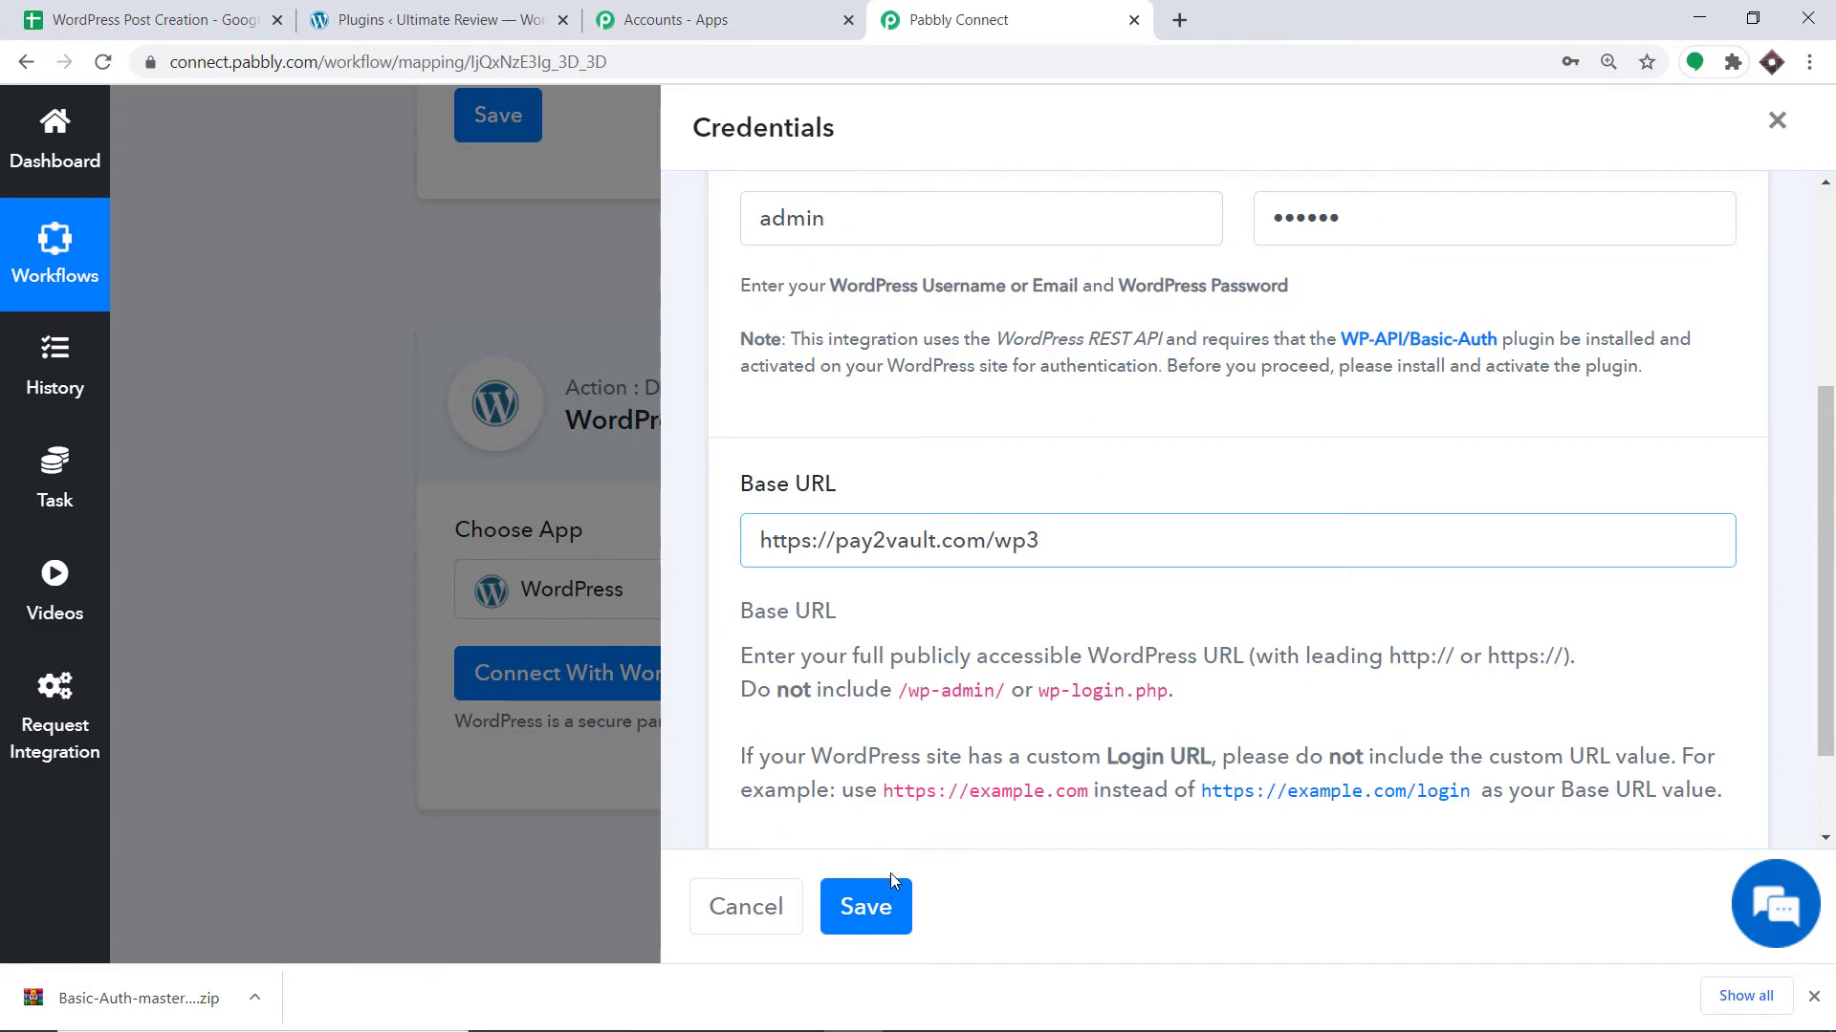
click(889, 904)
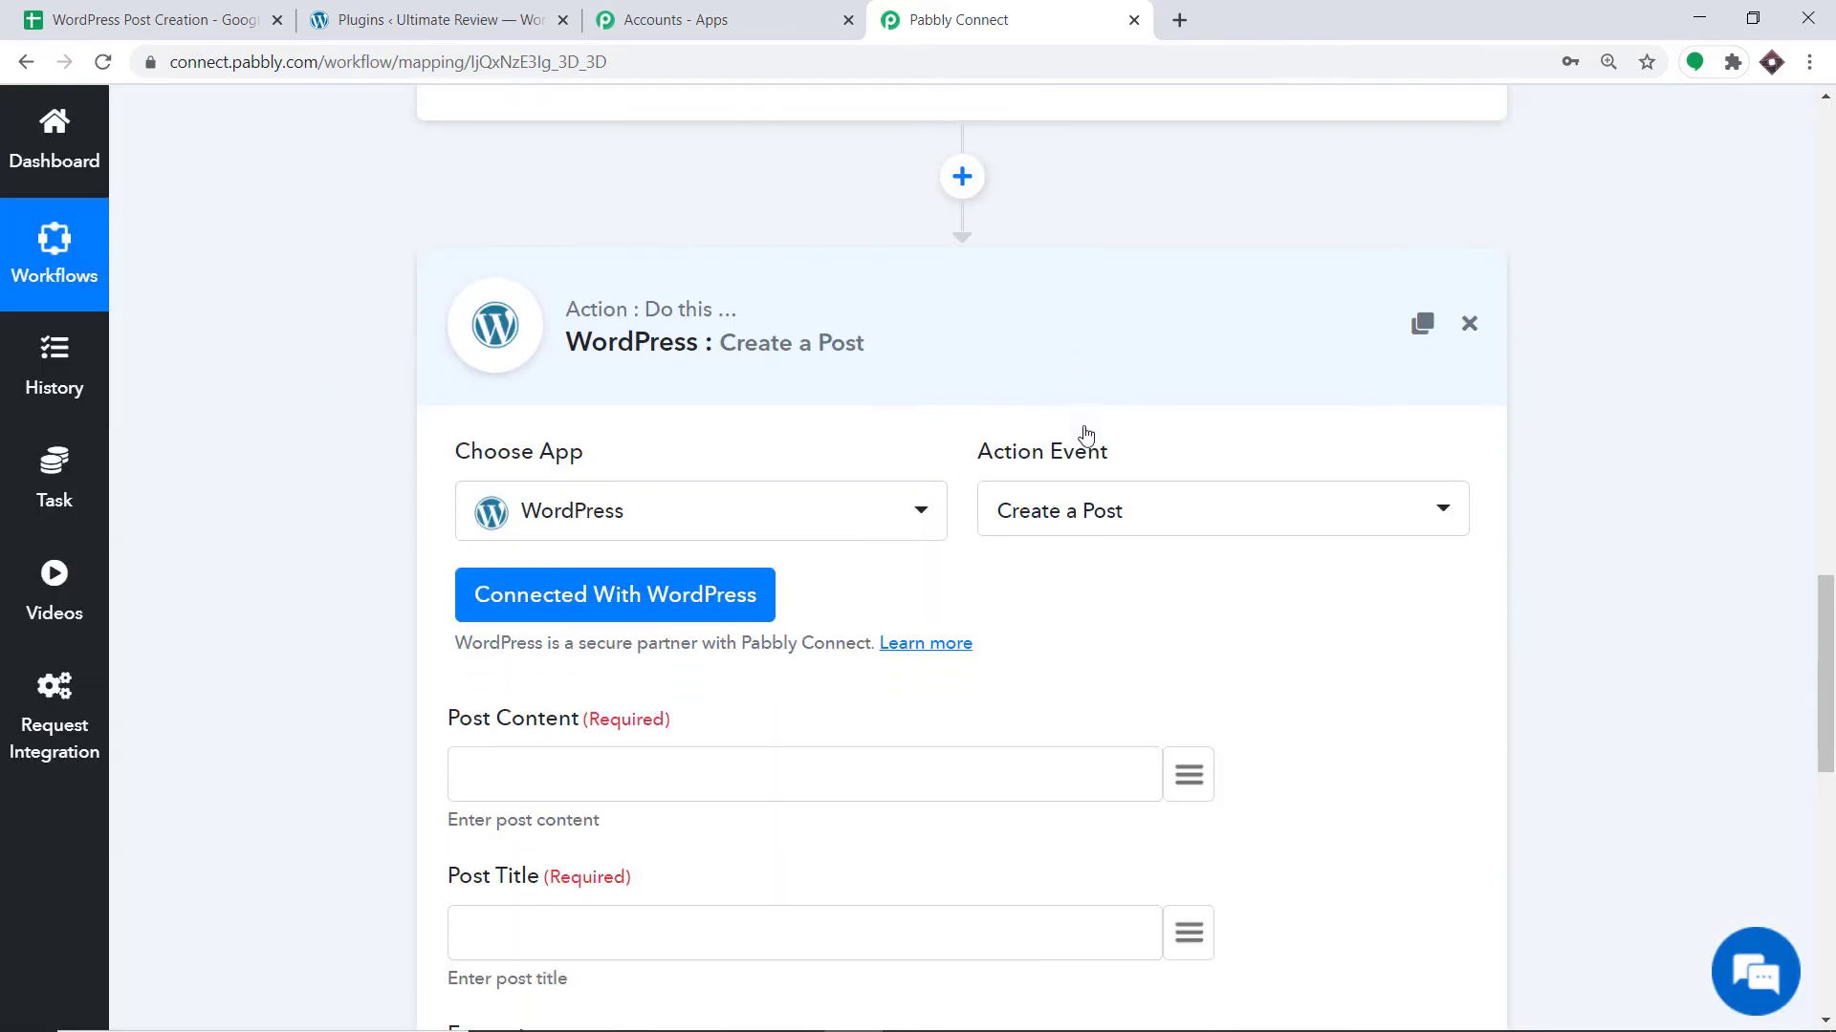
Map the sheet's Content field into Post Content.
scroll(1076, 429, down, 3)
scroll(787, 525, down, 6)
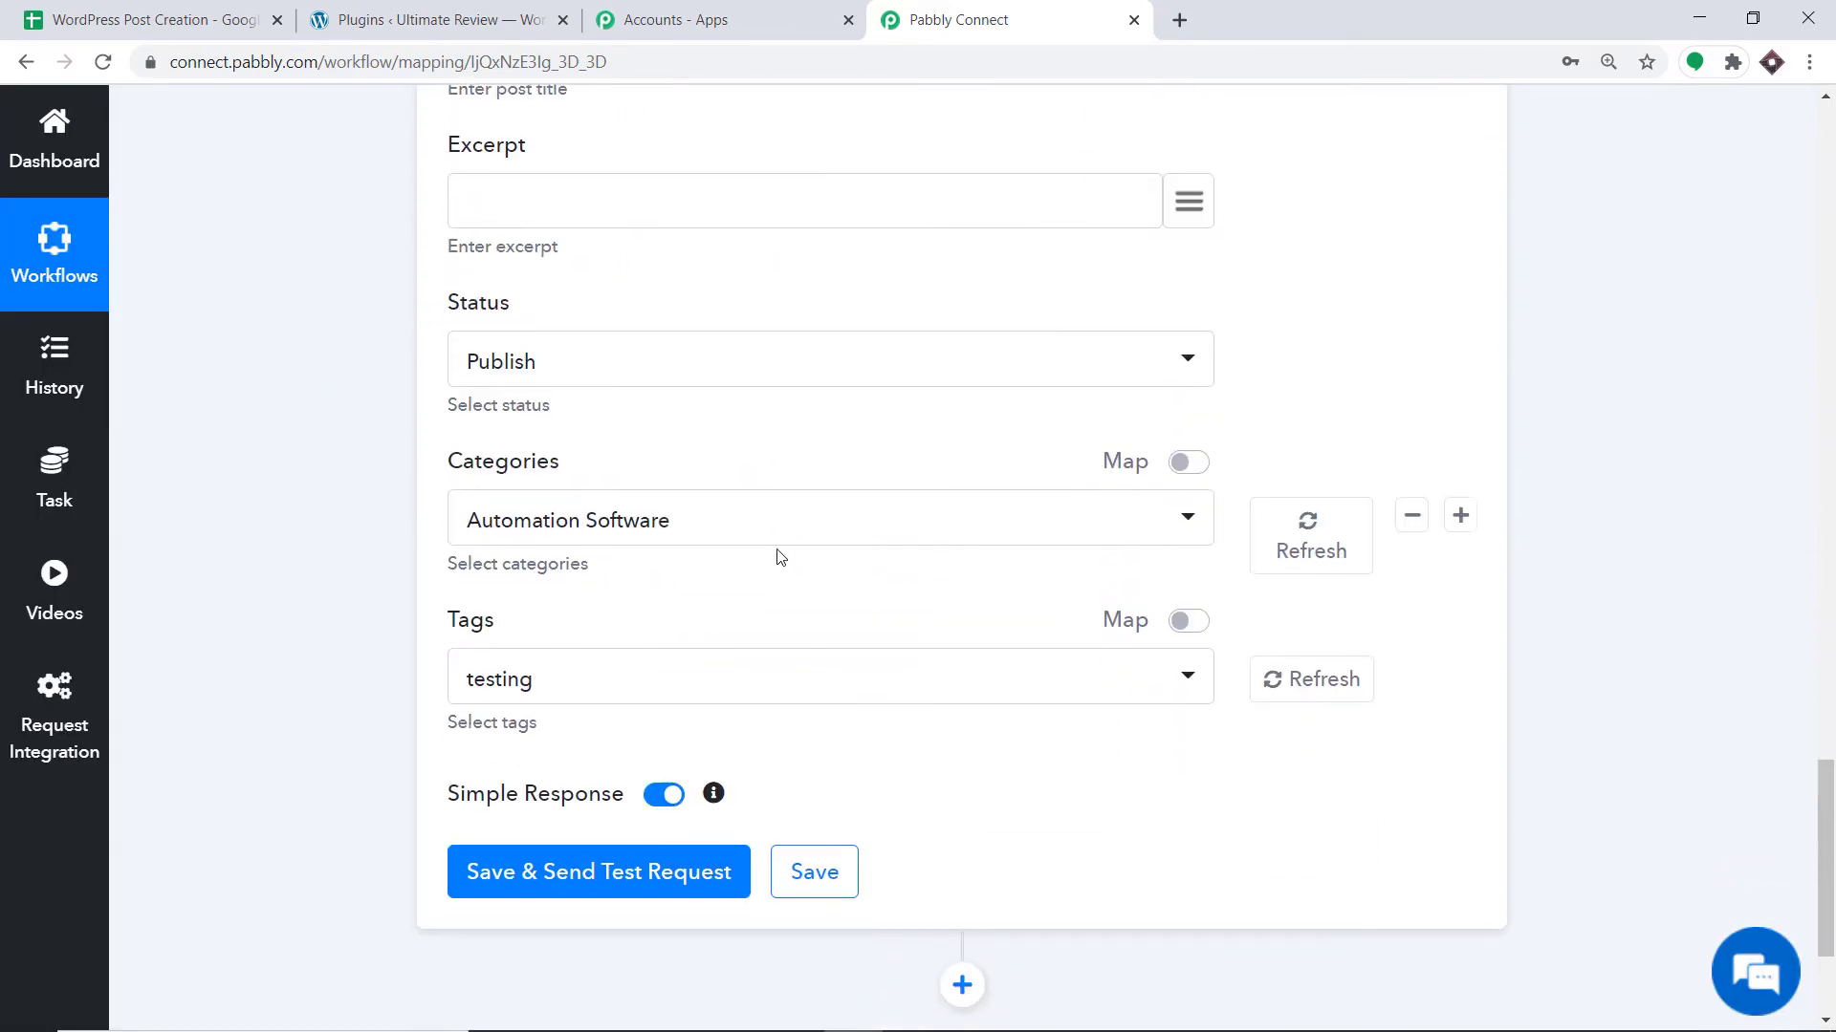
scroll(774, 564, down, 2)
scroll(770, 541, up, 8)
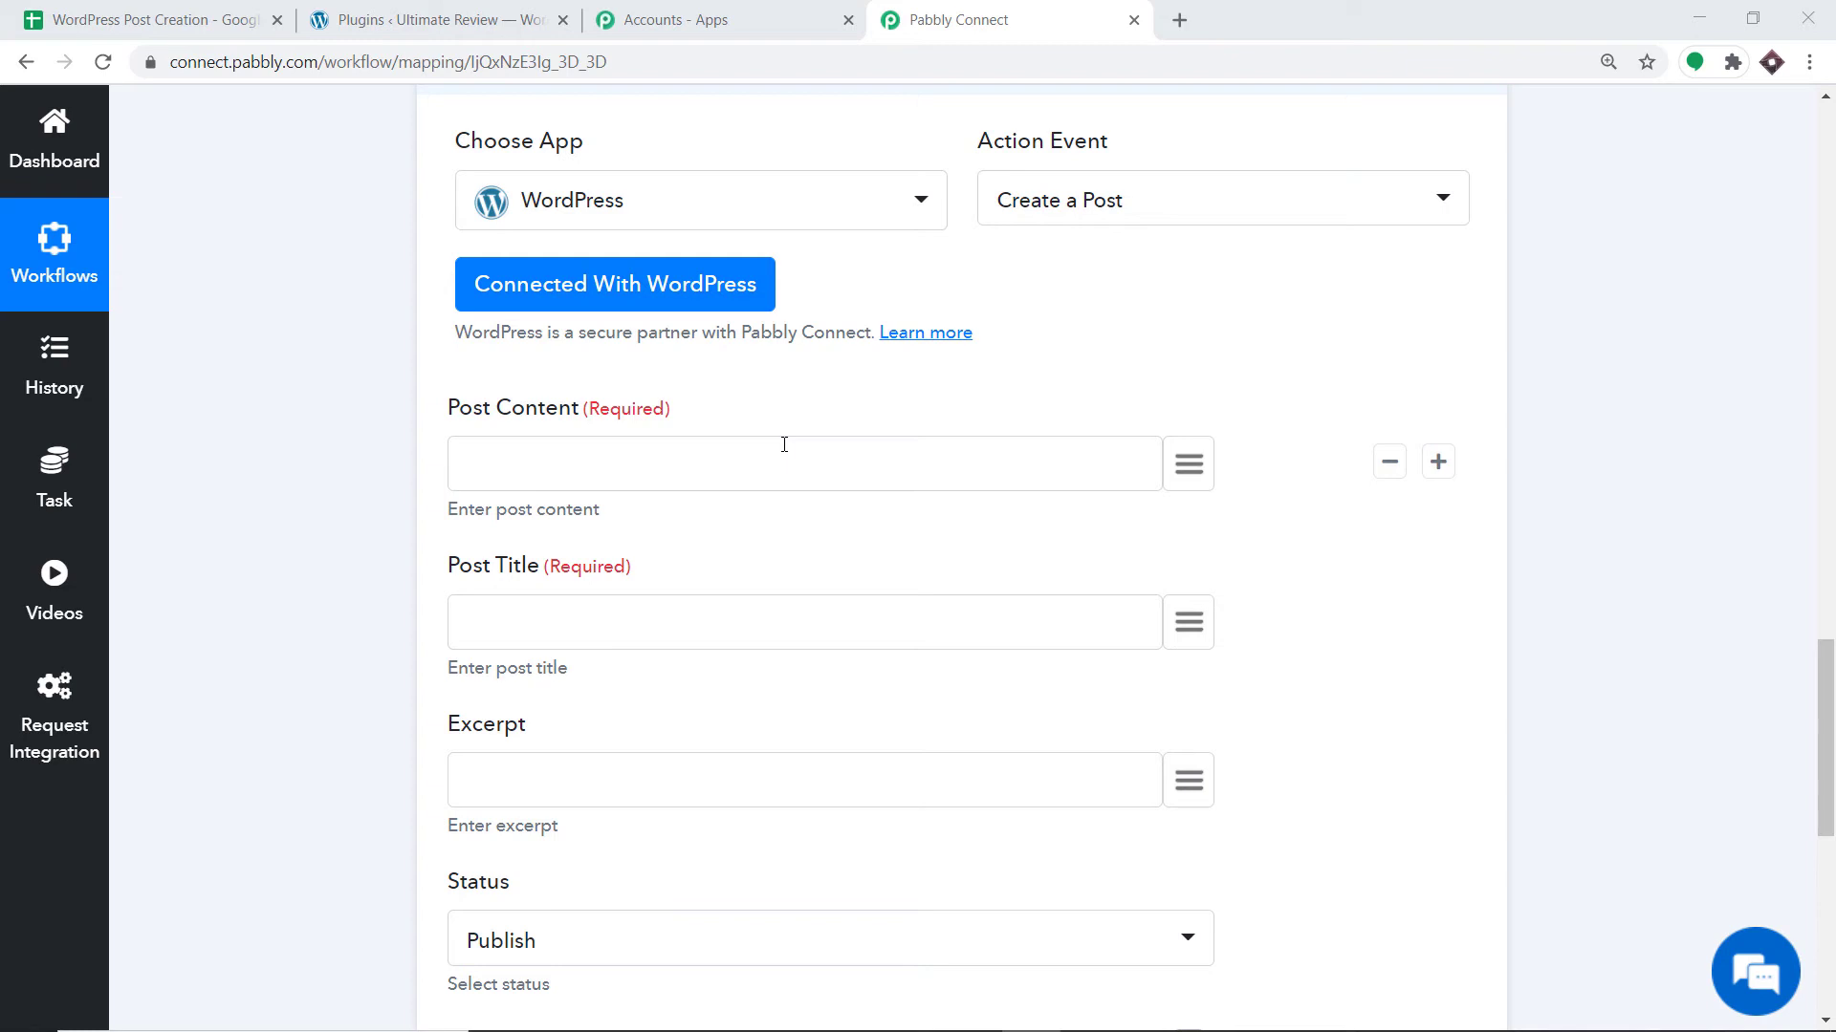
click(1185, 464)
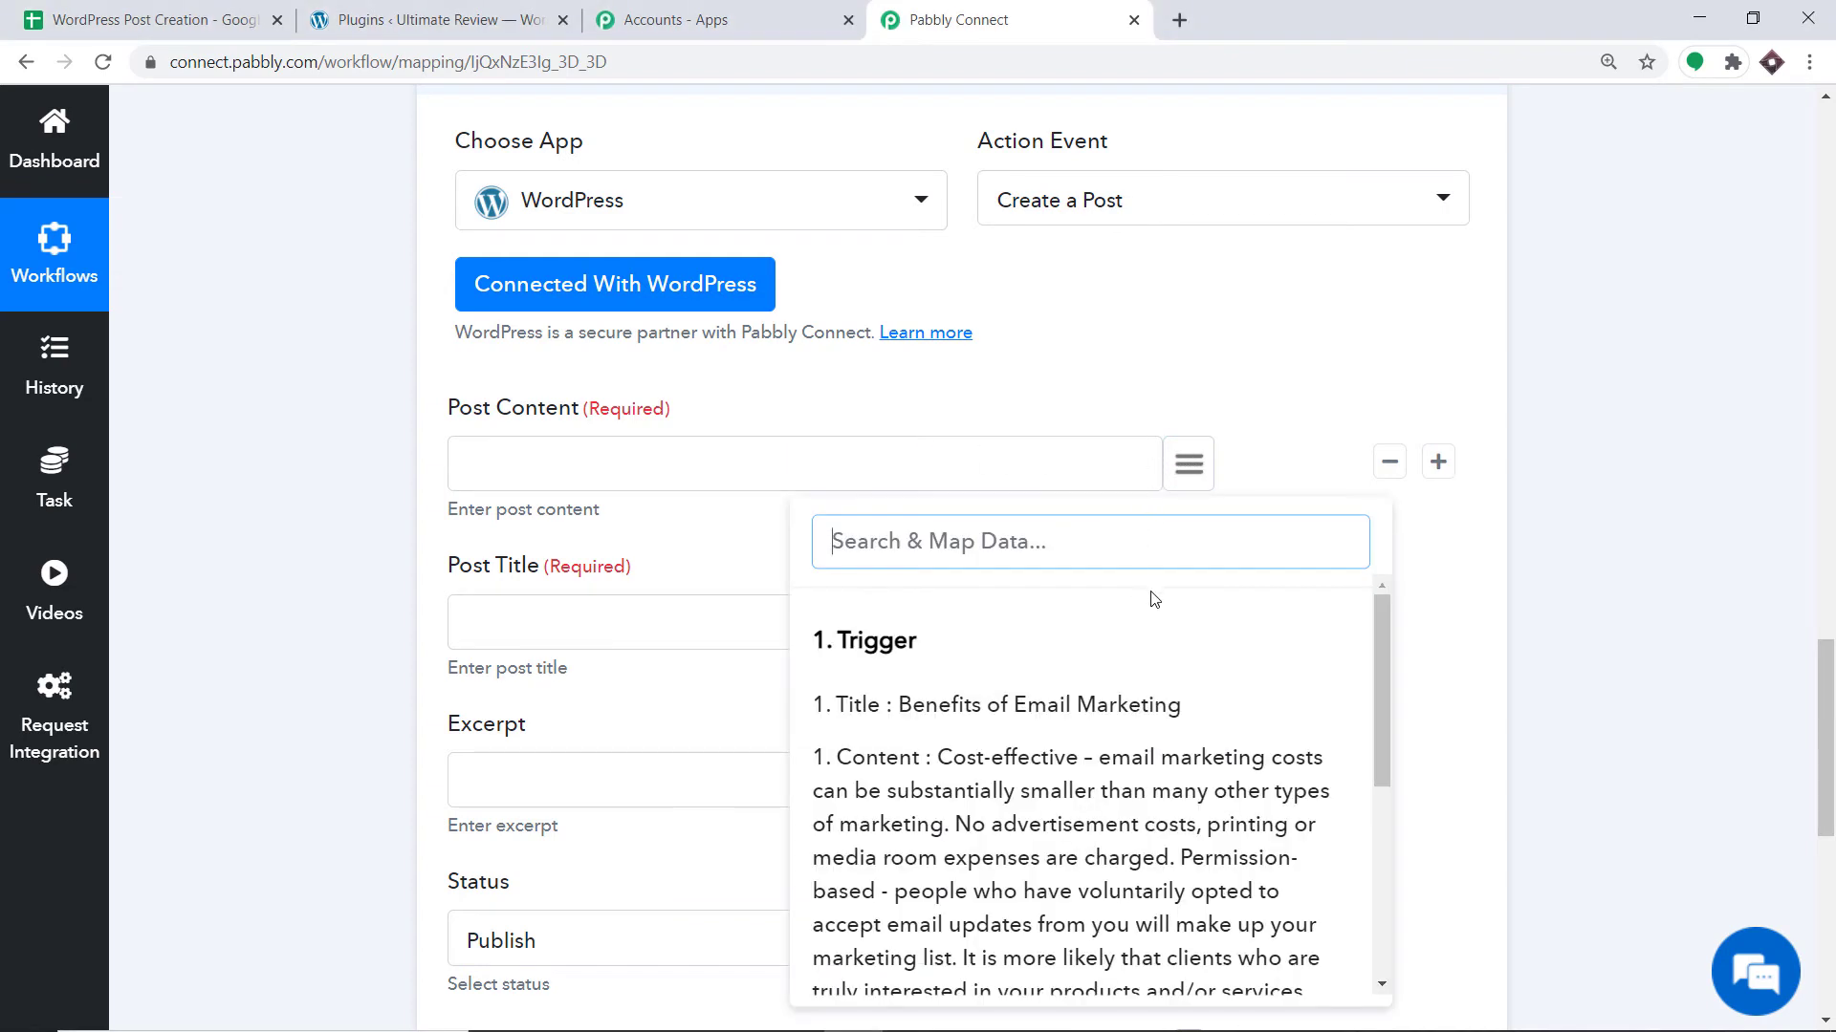
scroll(1131, 640, down, 1)
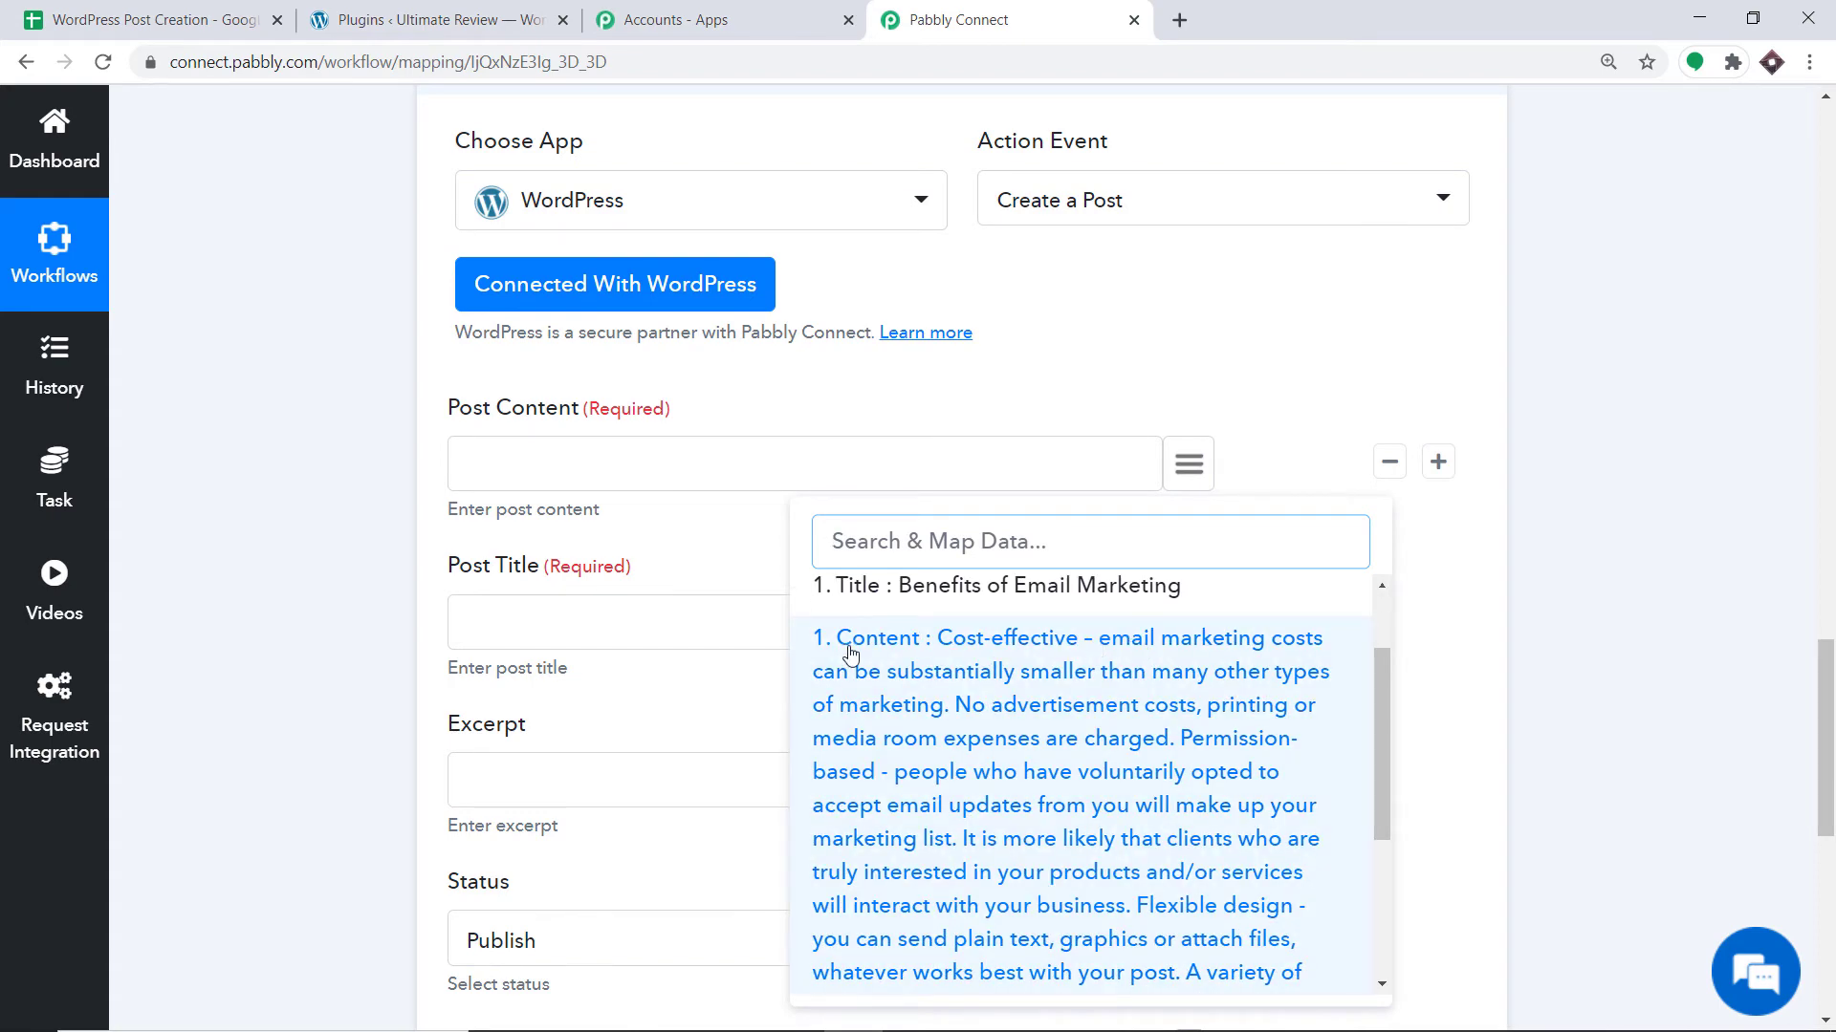
click(153, 19)
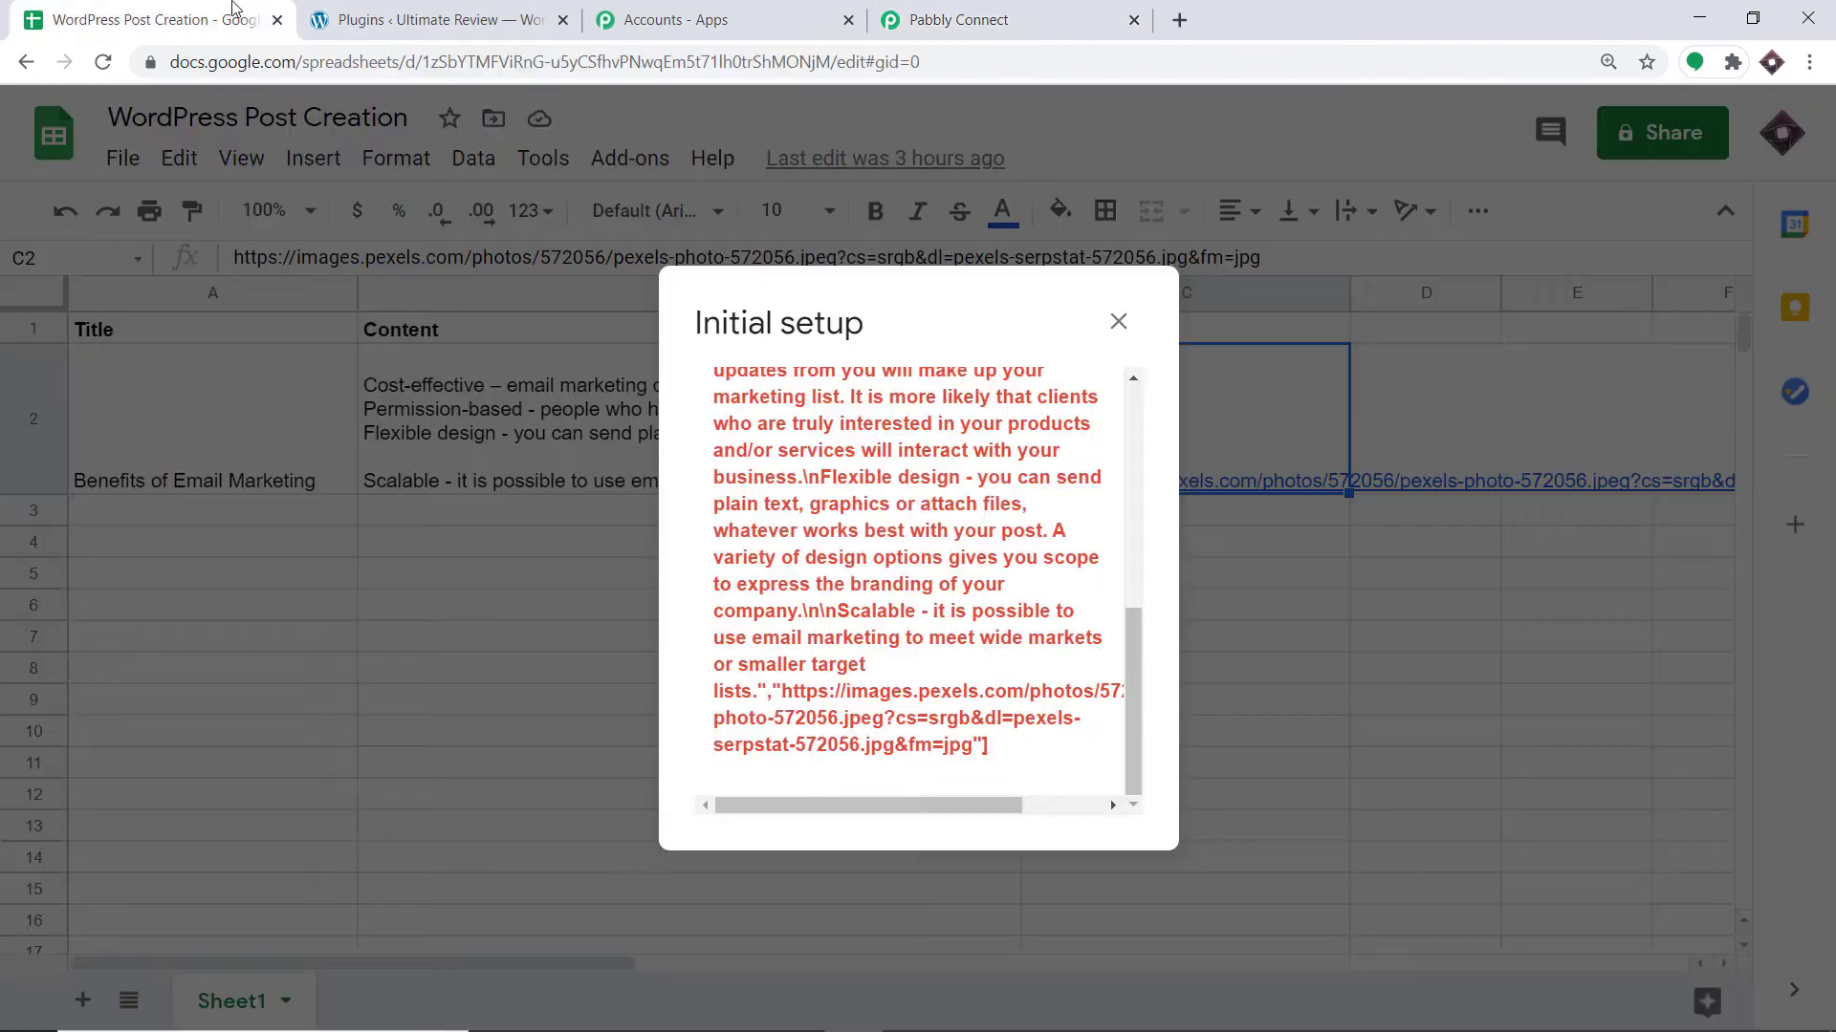
click(990, 11)
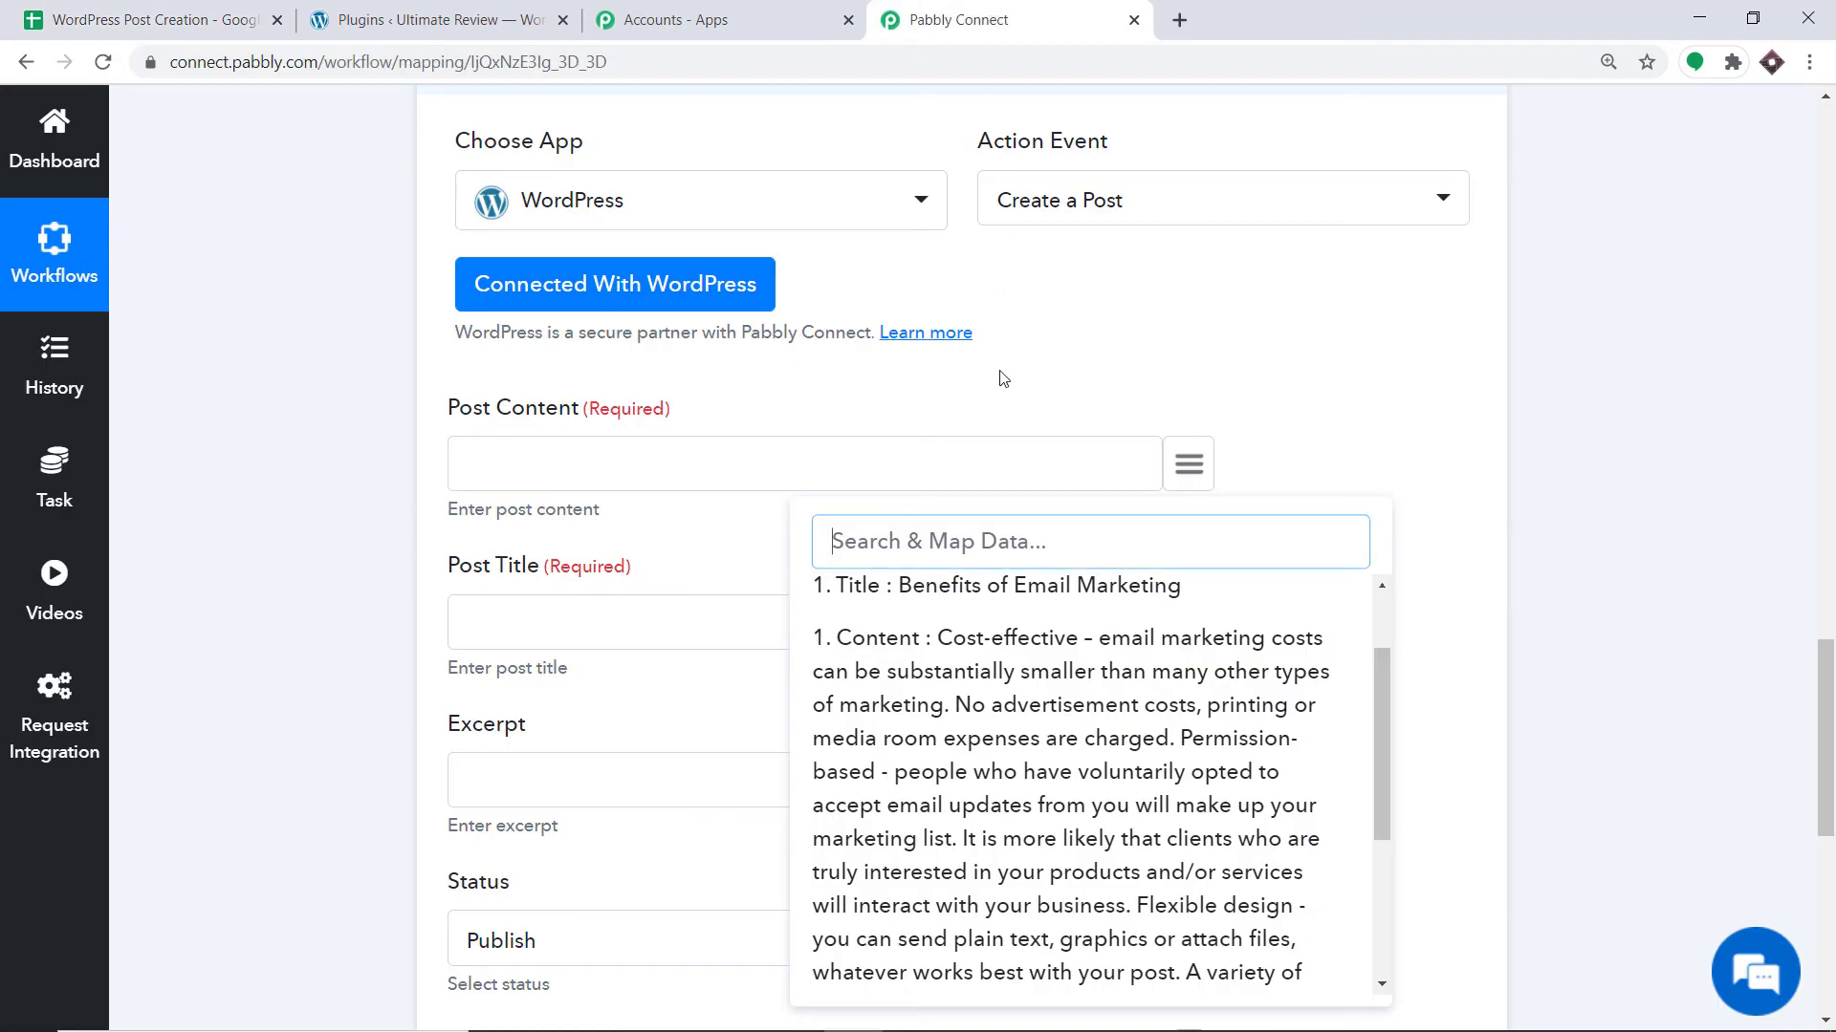
click(992, 698)
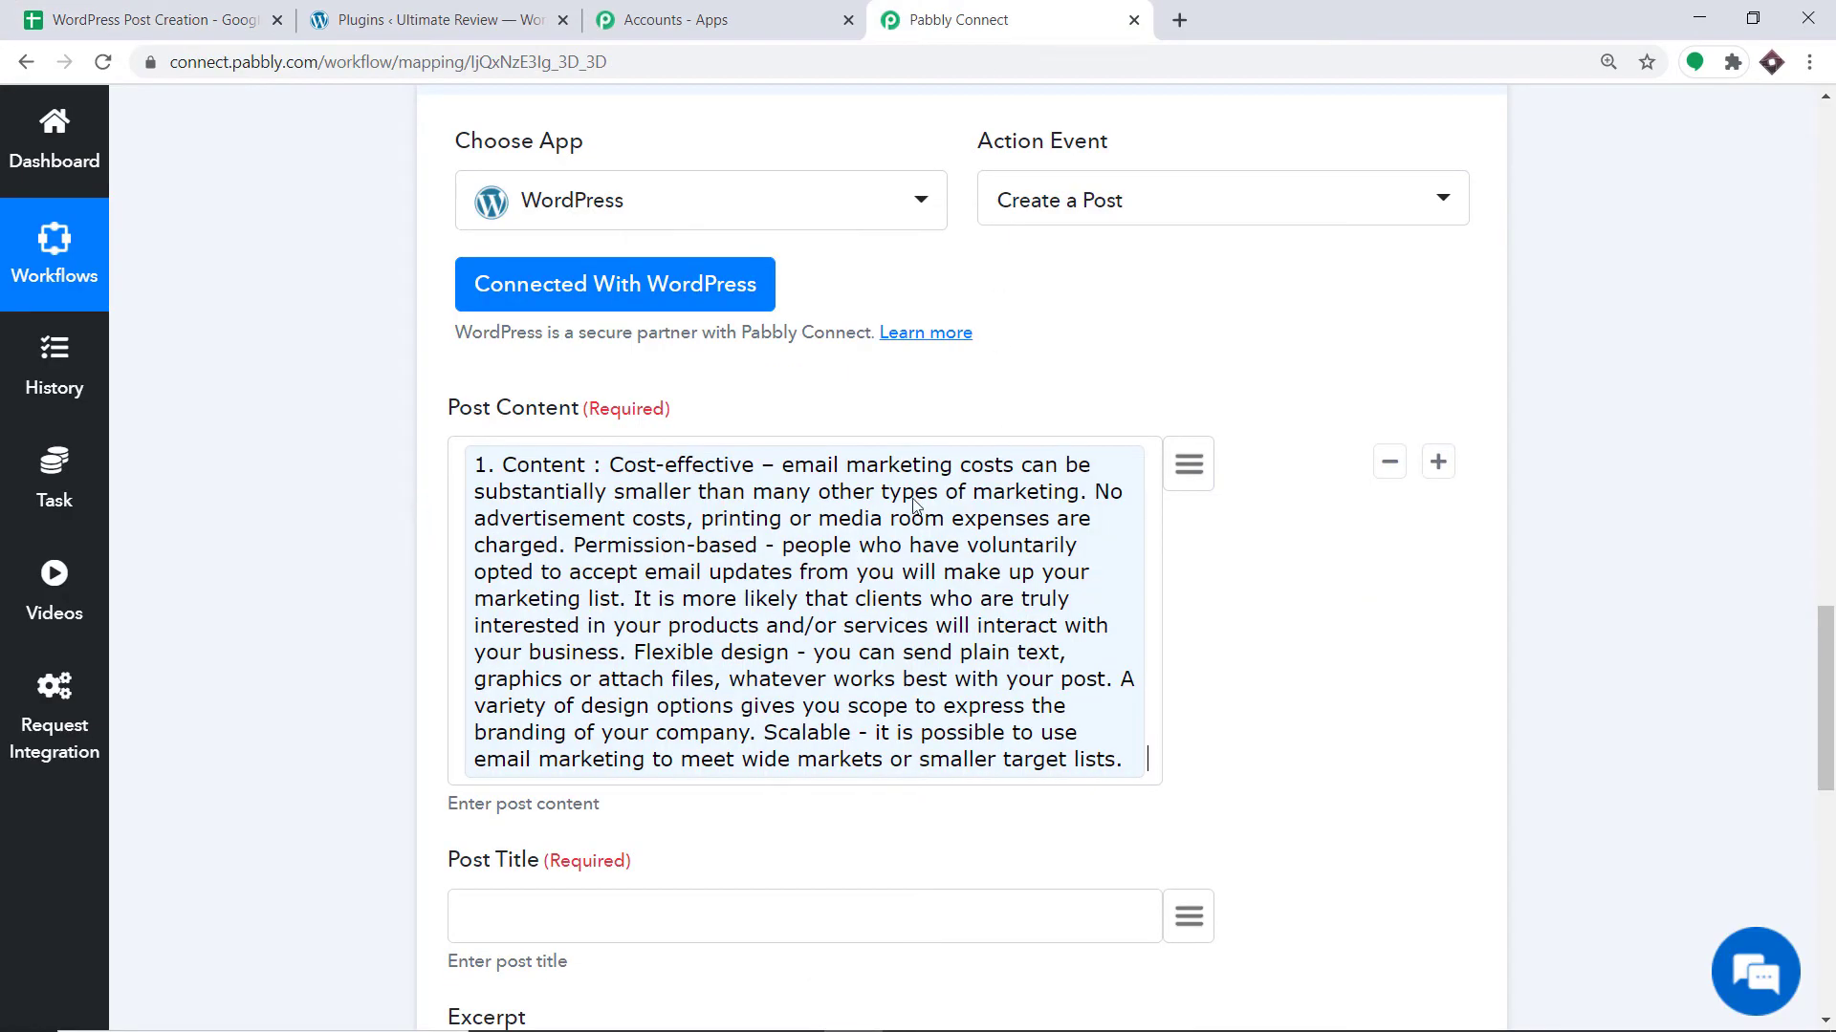
Add an img tag above the content with the sheet's Image URL as its source.
click(464, 457)
key(Return)
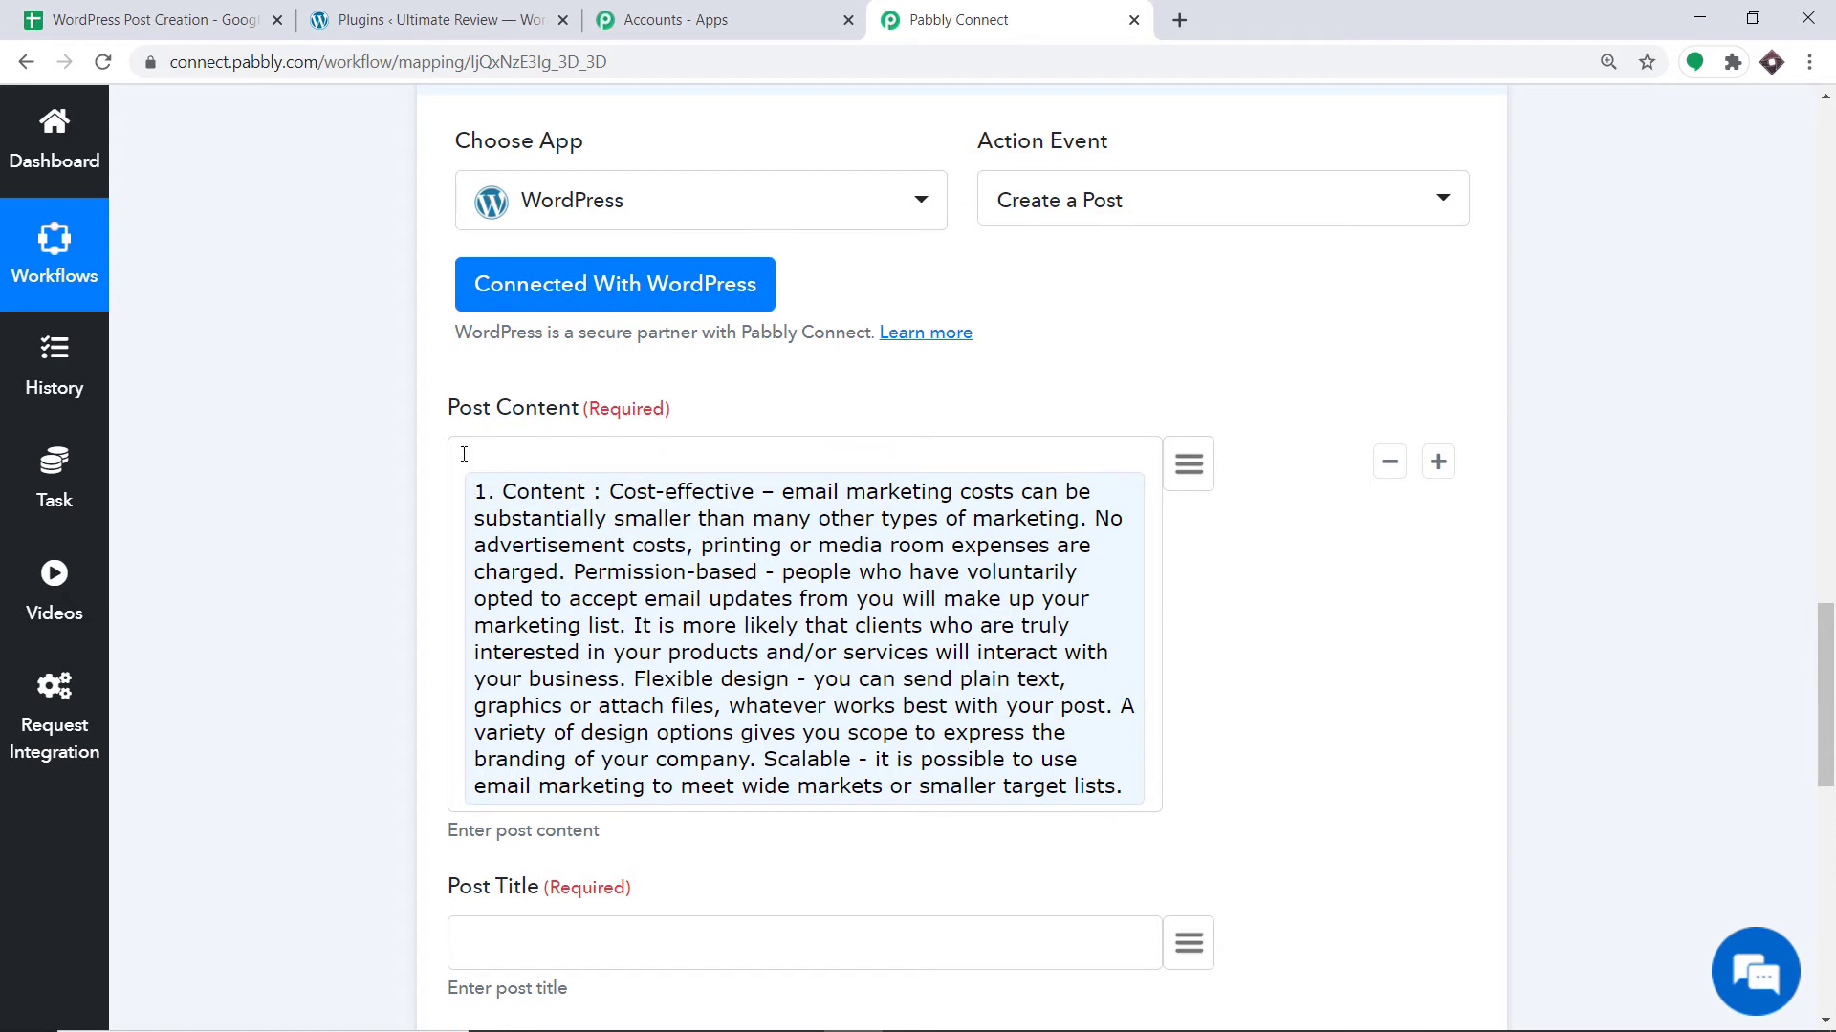
key(Return)
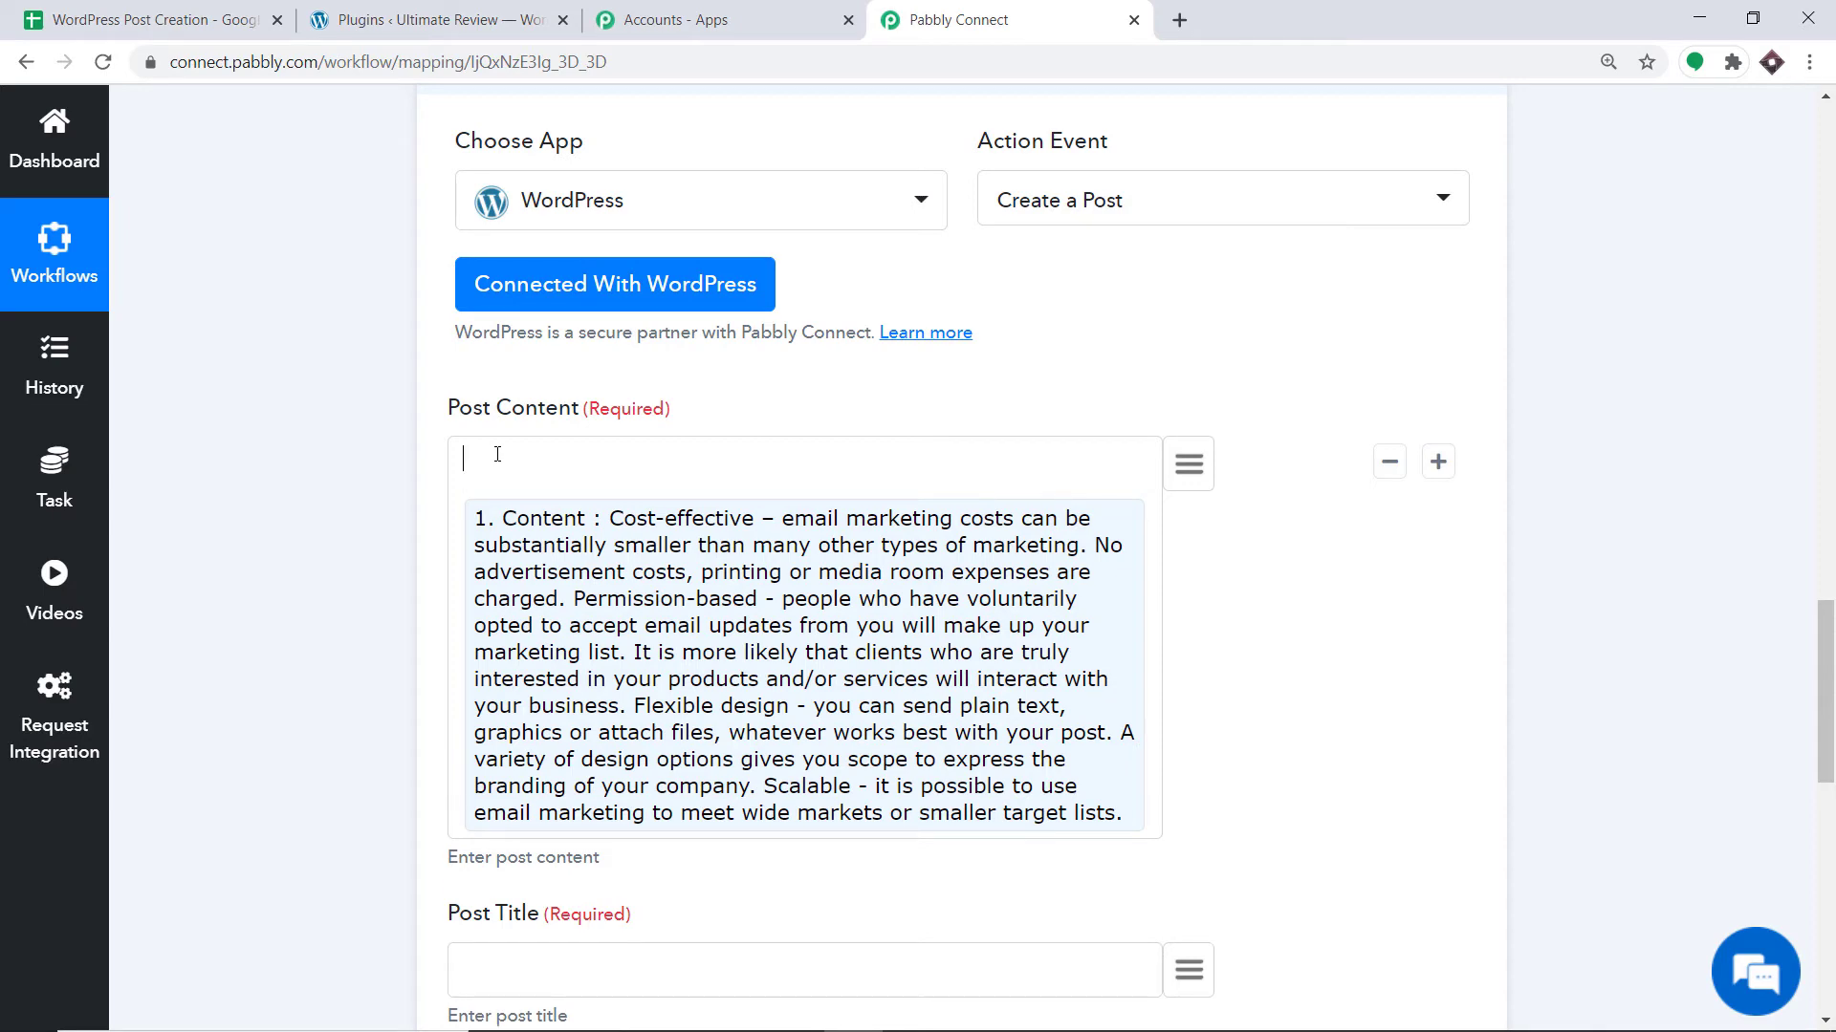
click(1190, 463)
scroll(1125, 729, down, 5)
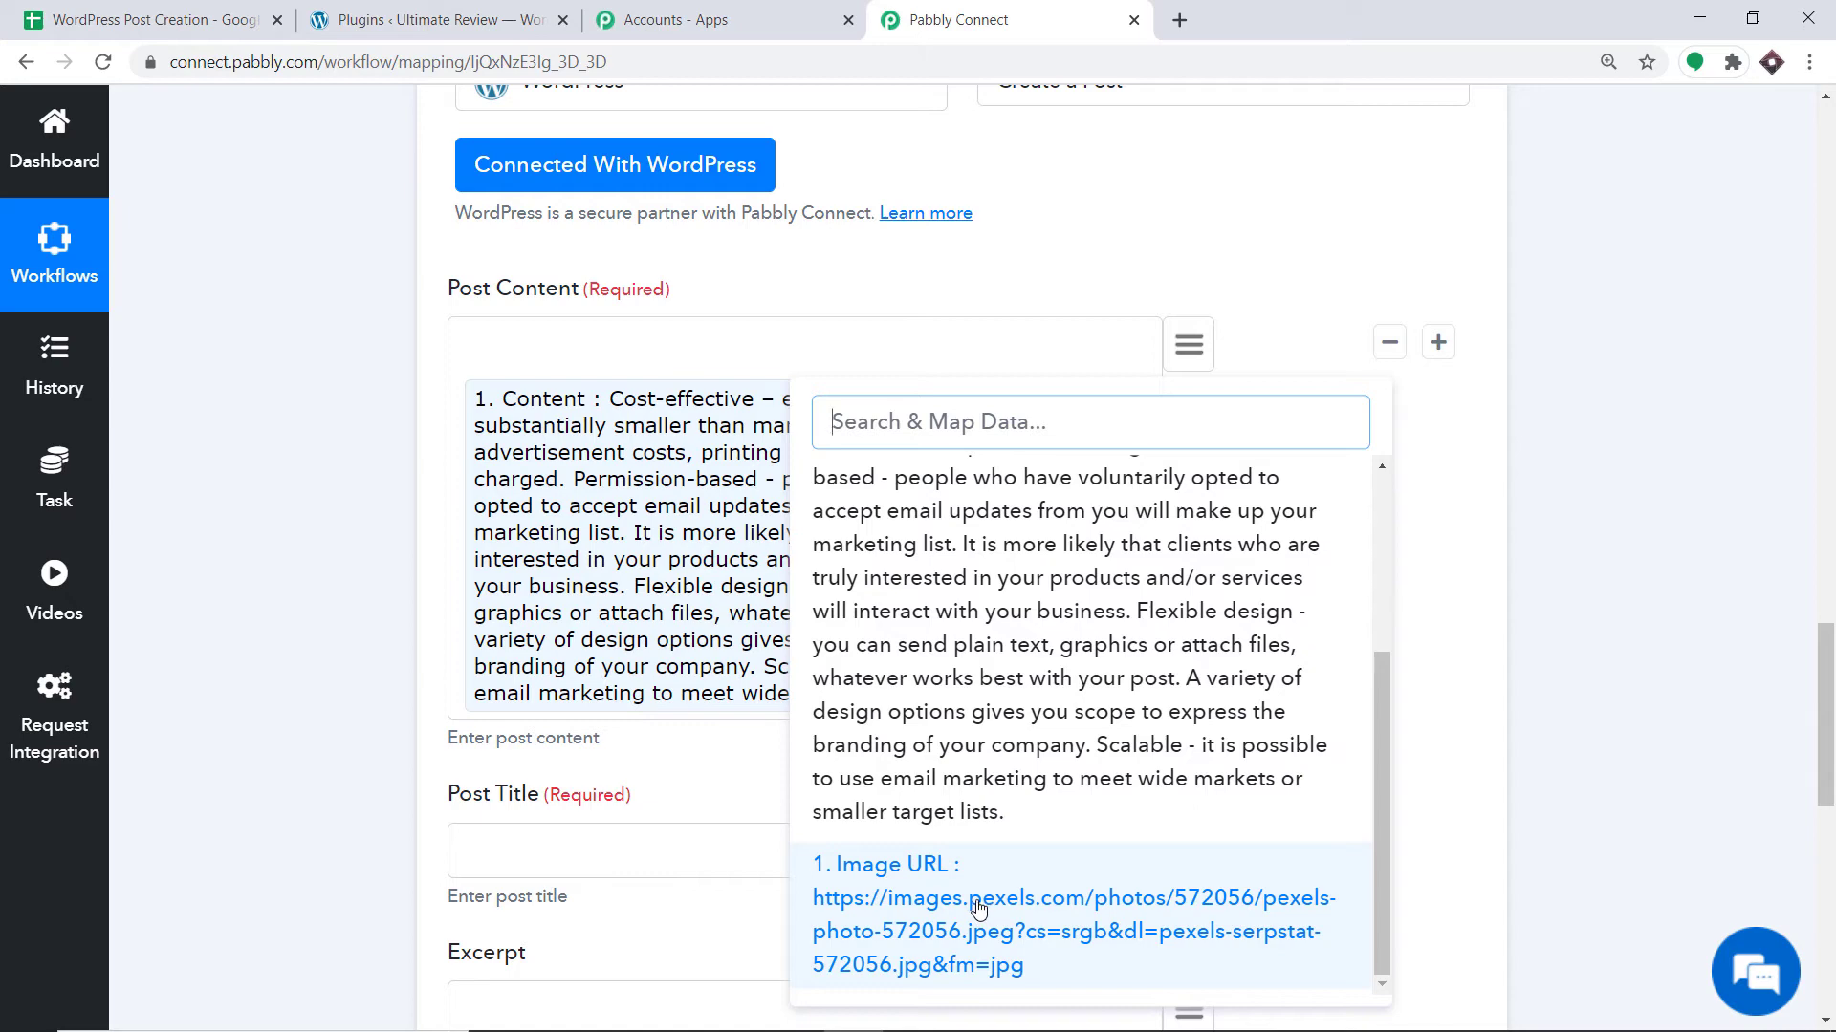
click(588, 336)
key(ctrl+v)
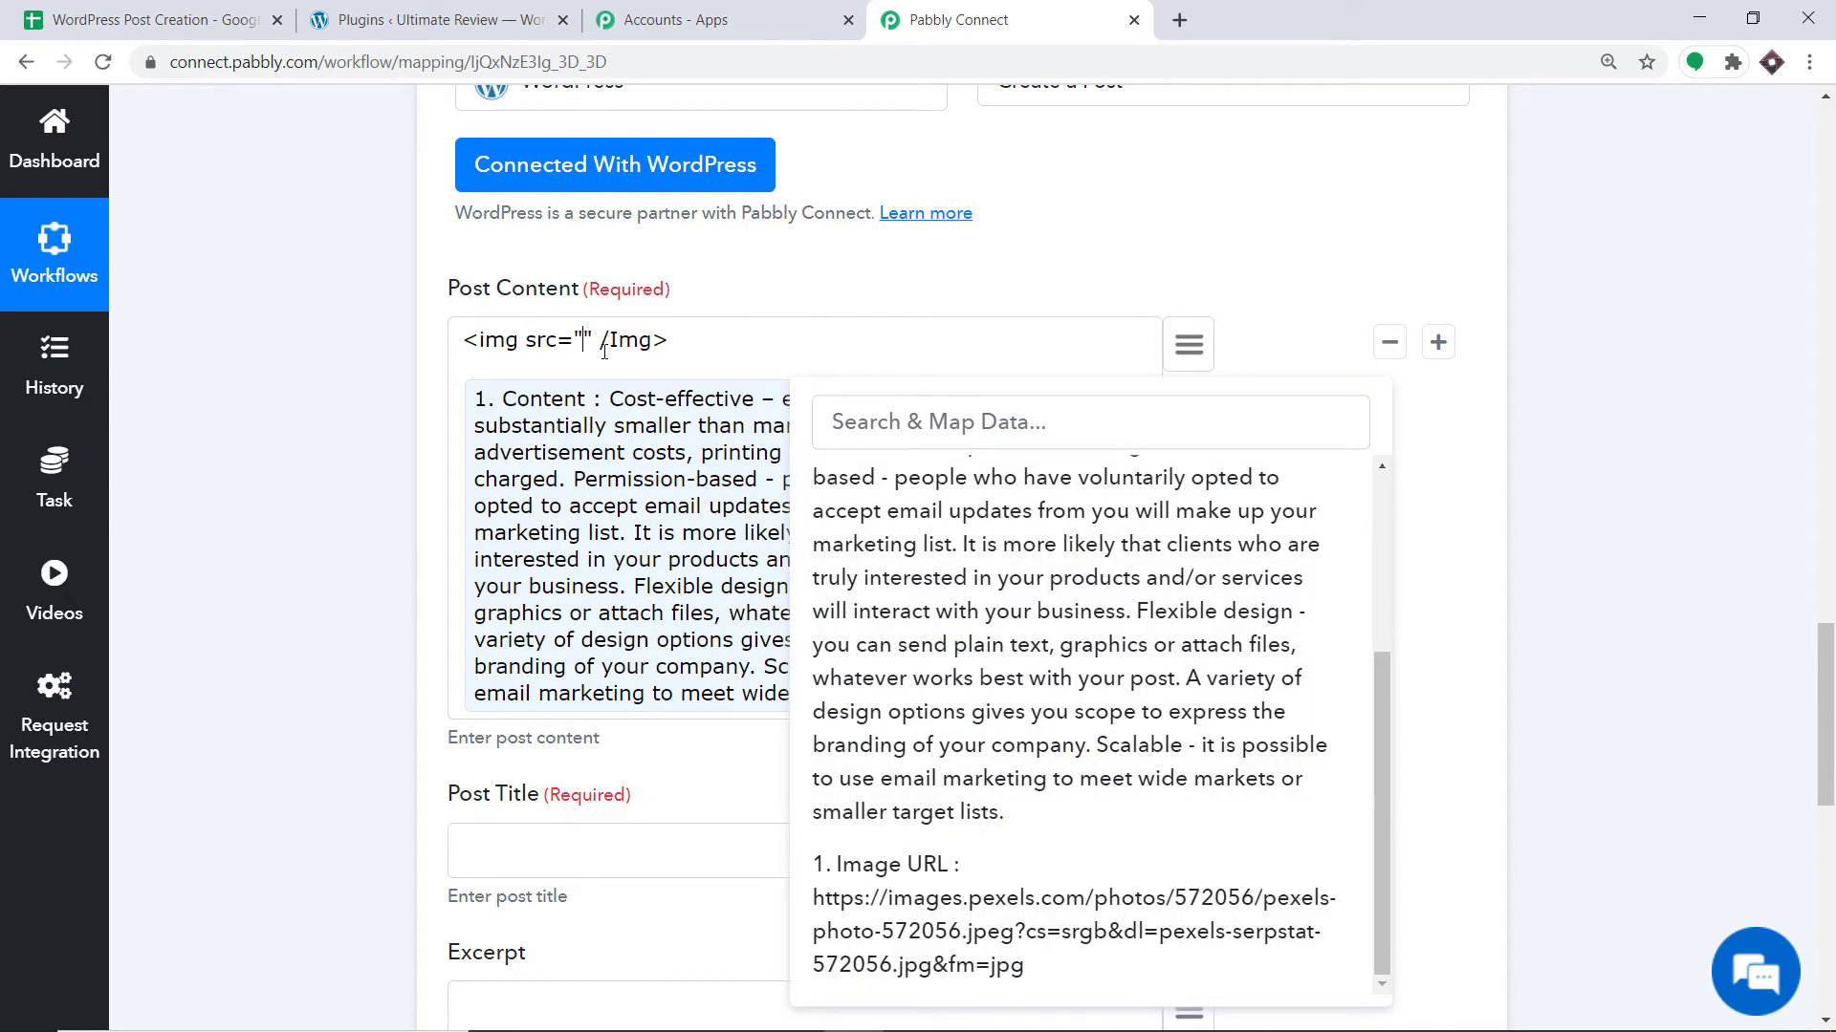
scroll(947, 573, down, 3)
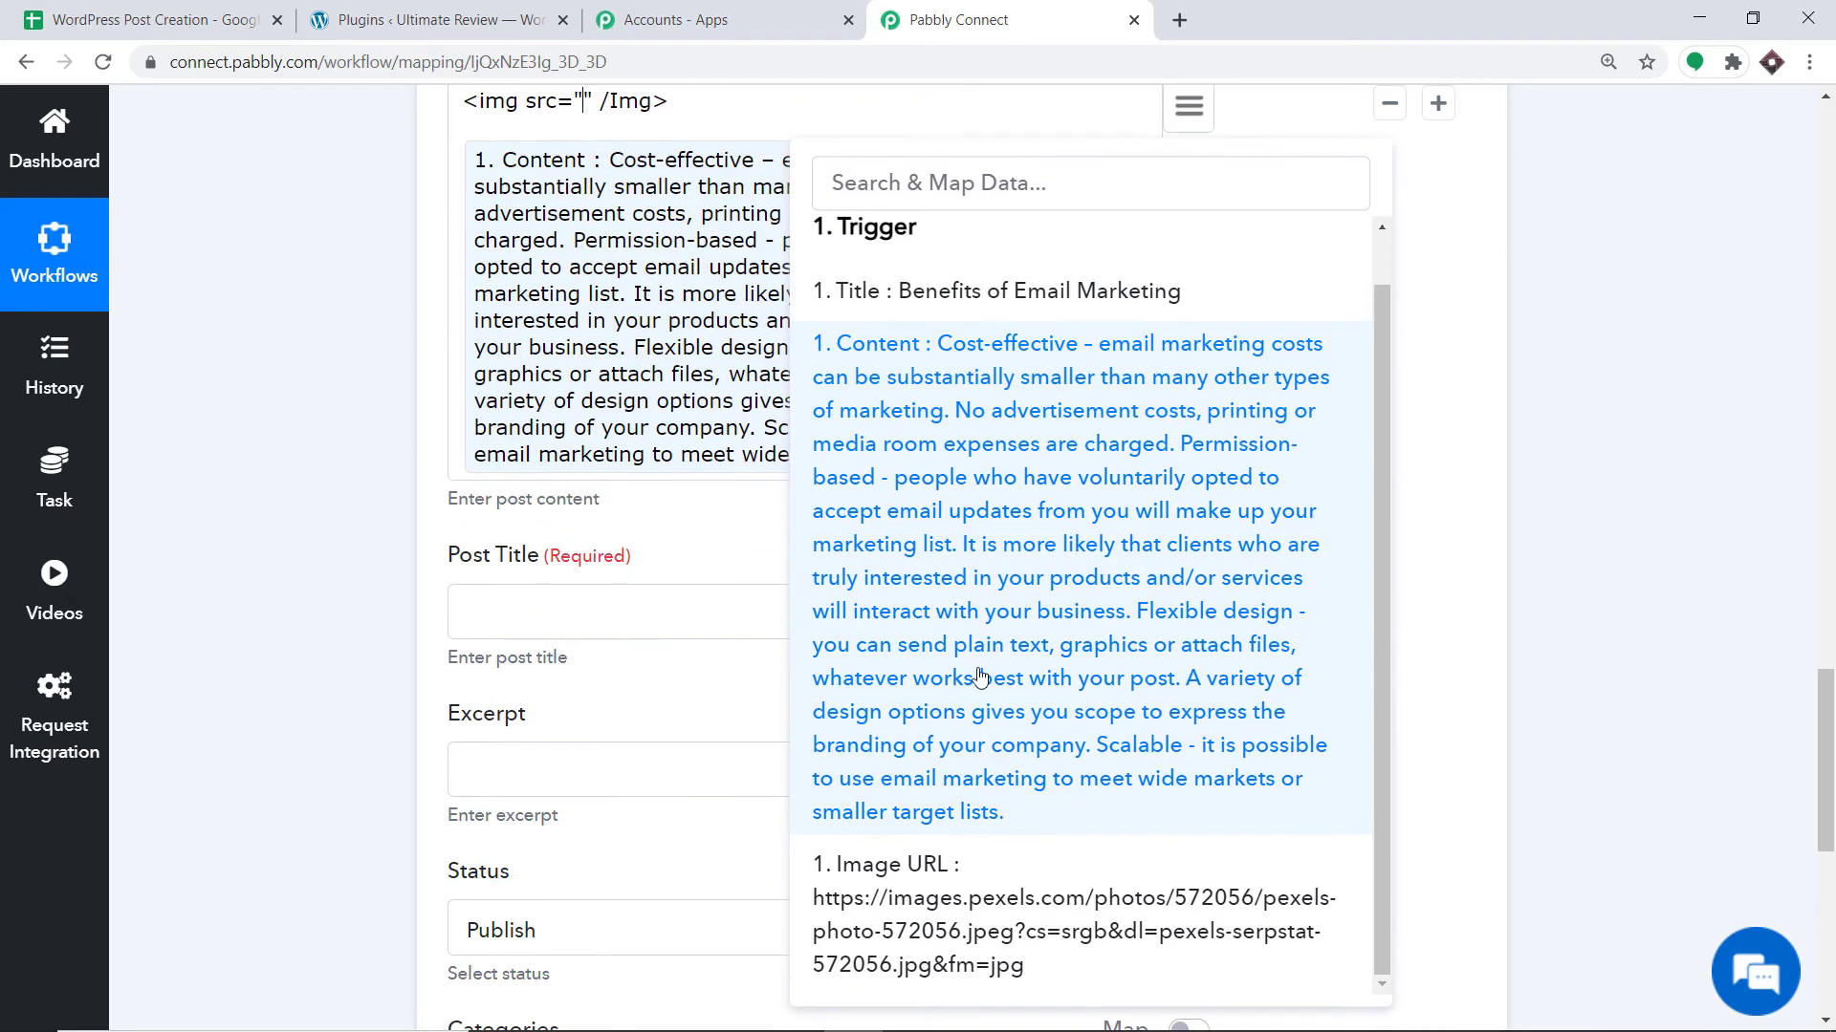
click(942, 899)
scroll(944, 636, up, 3)
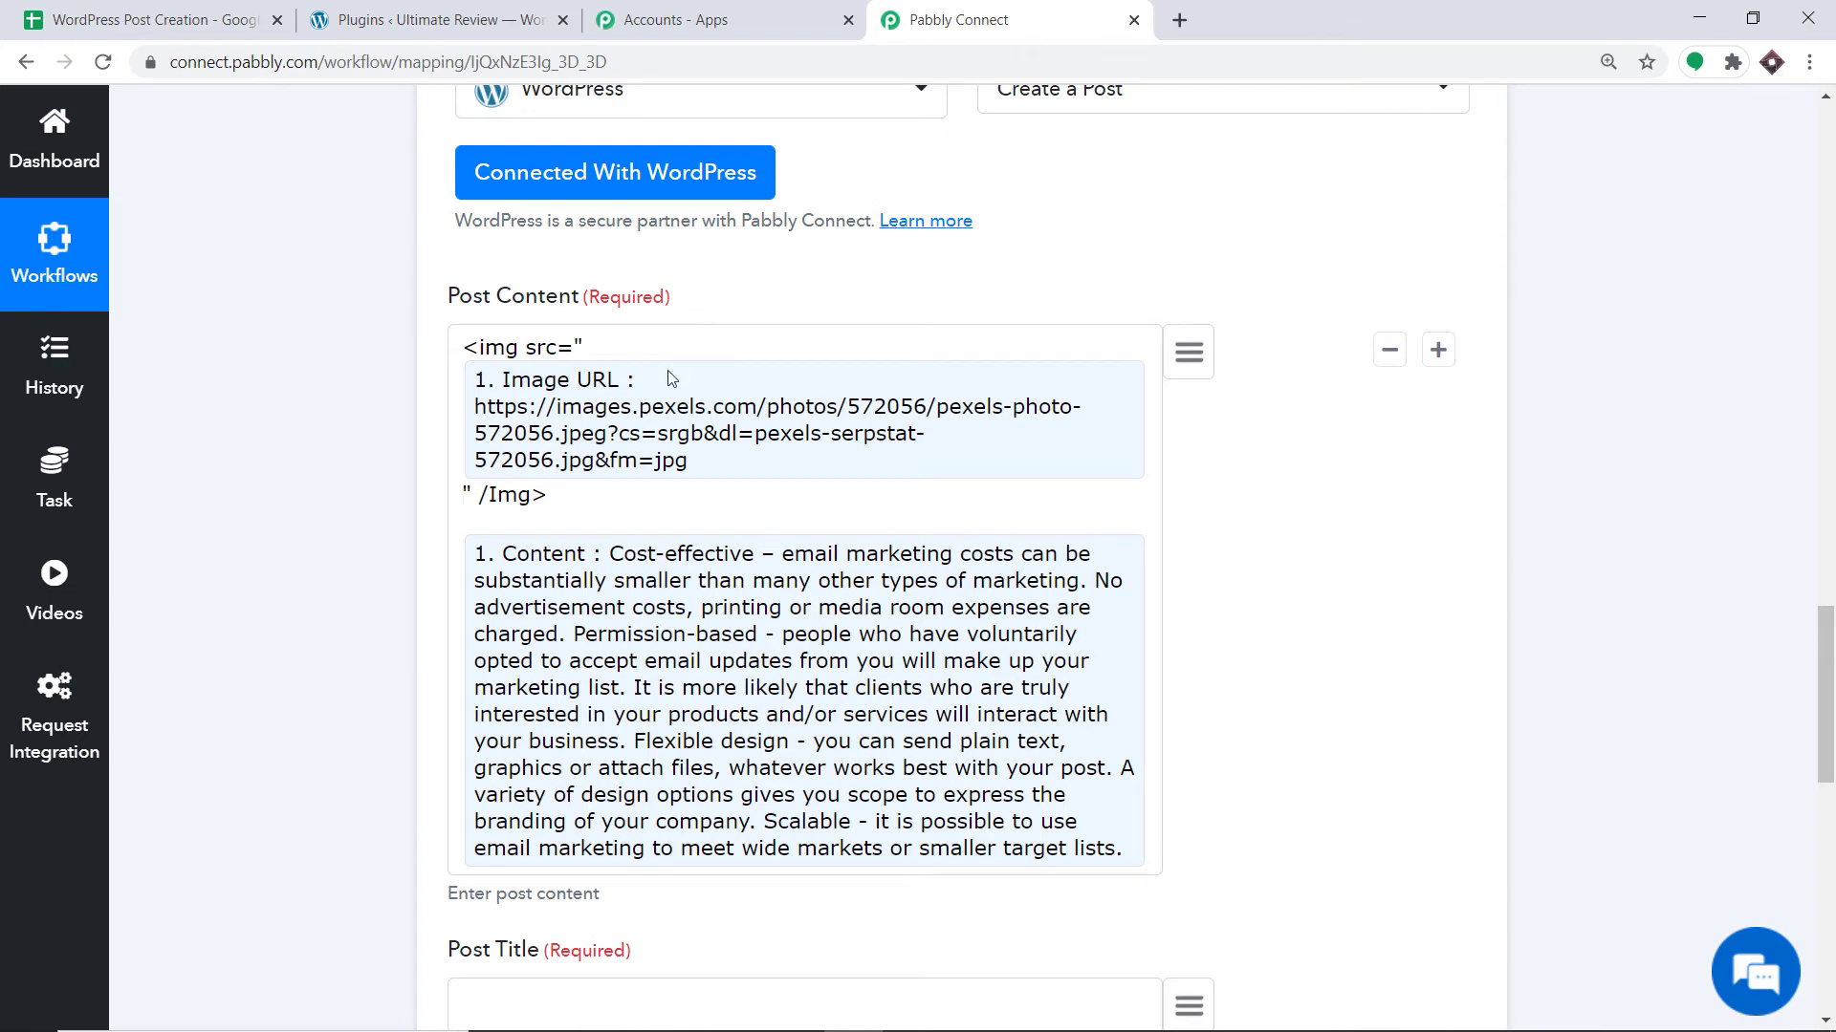
scroll(612, 631, down, 4)
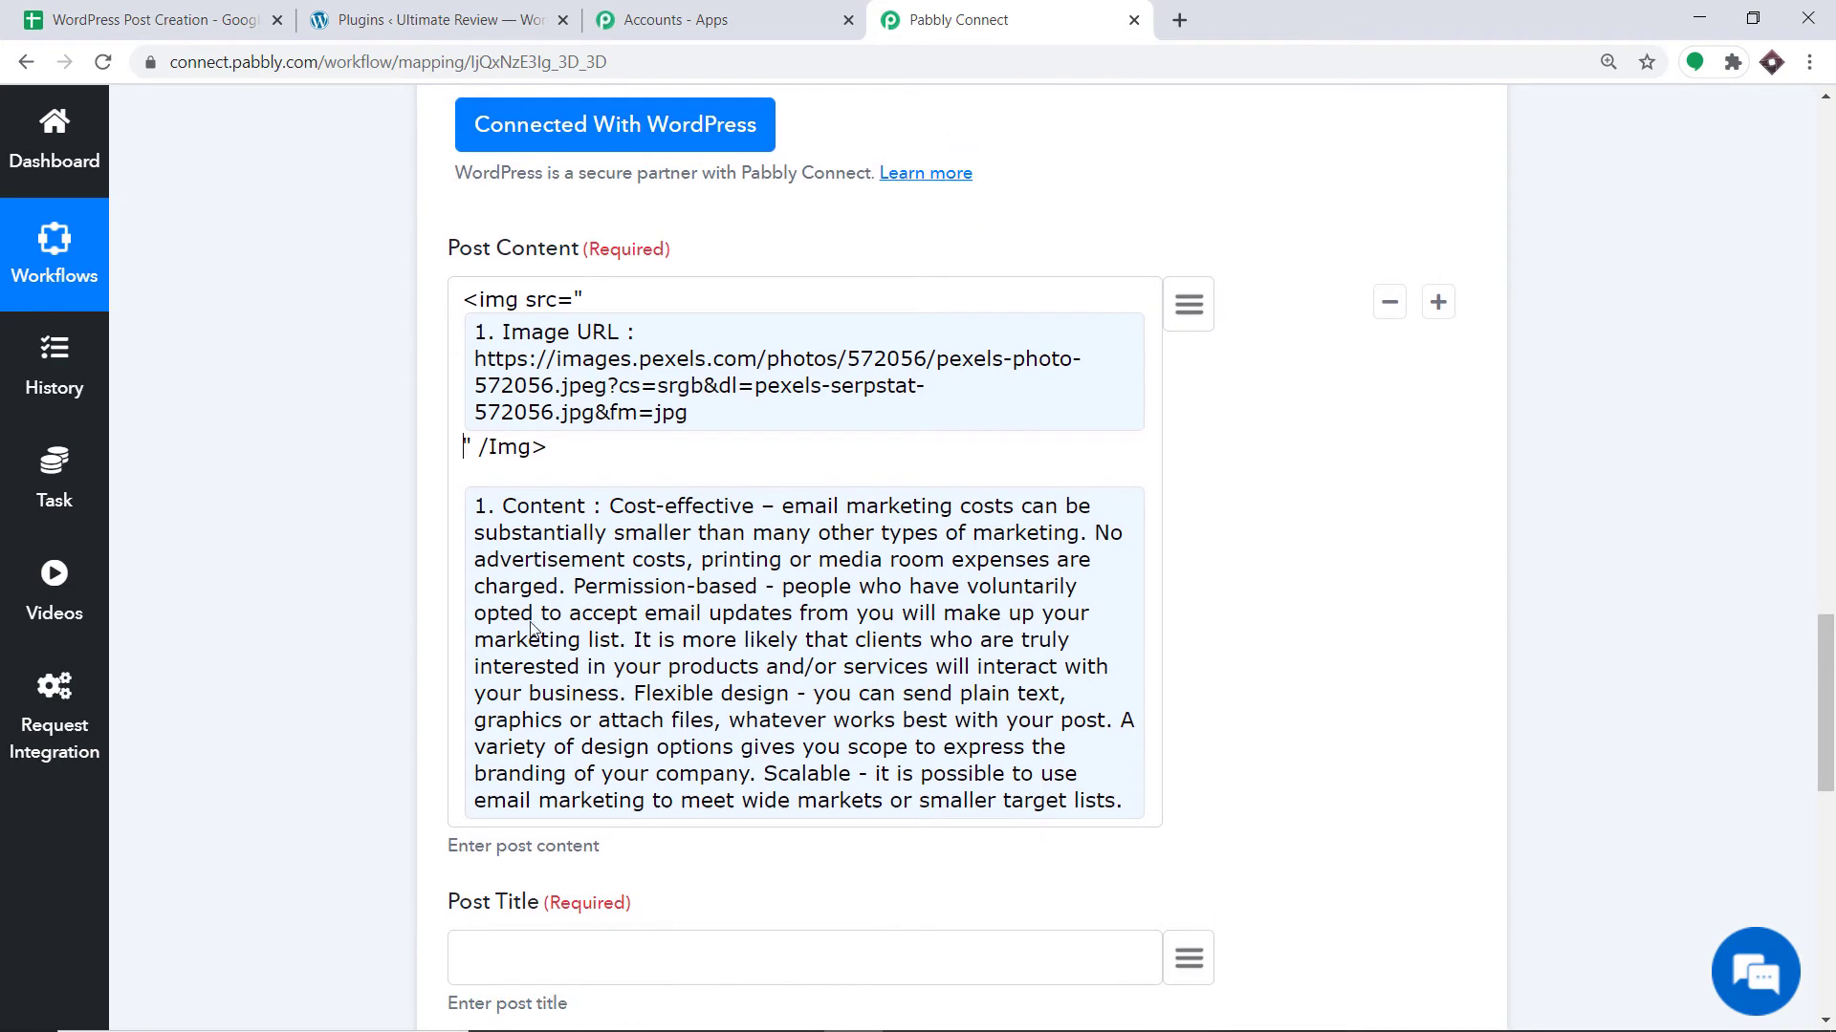
scroll(621, 628, down, 1)
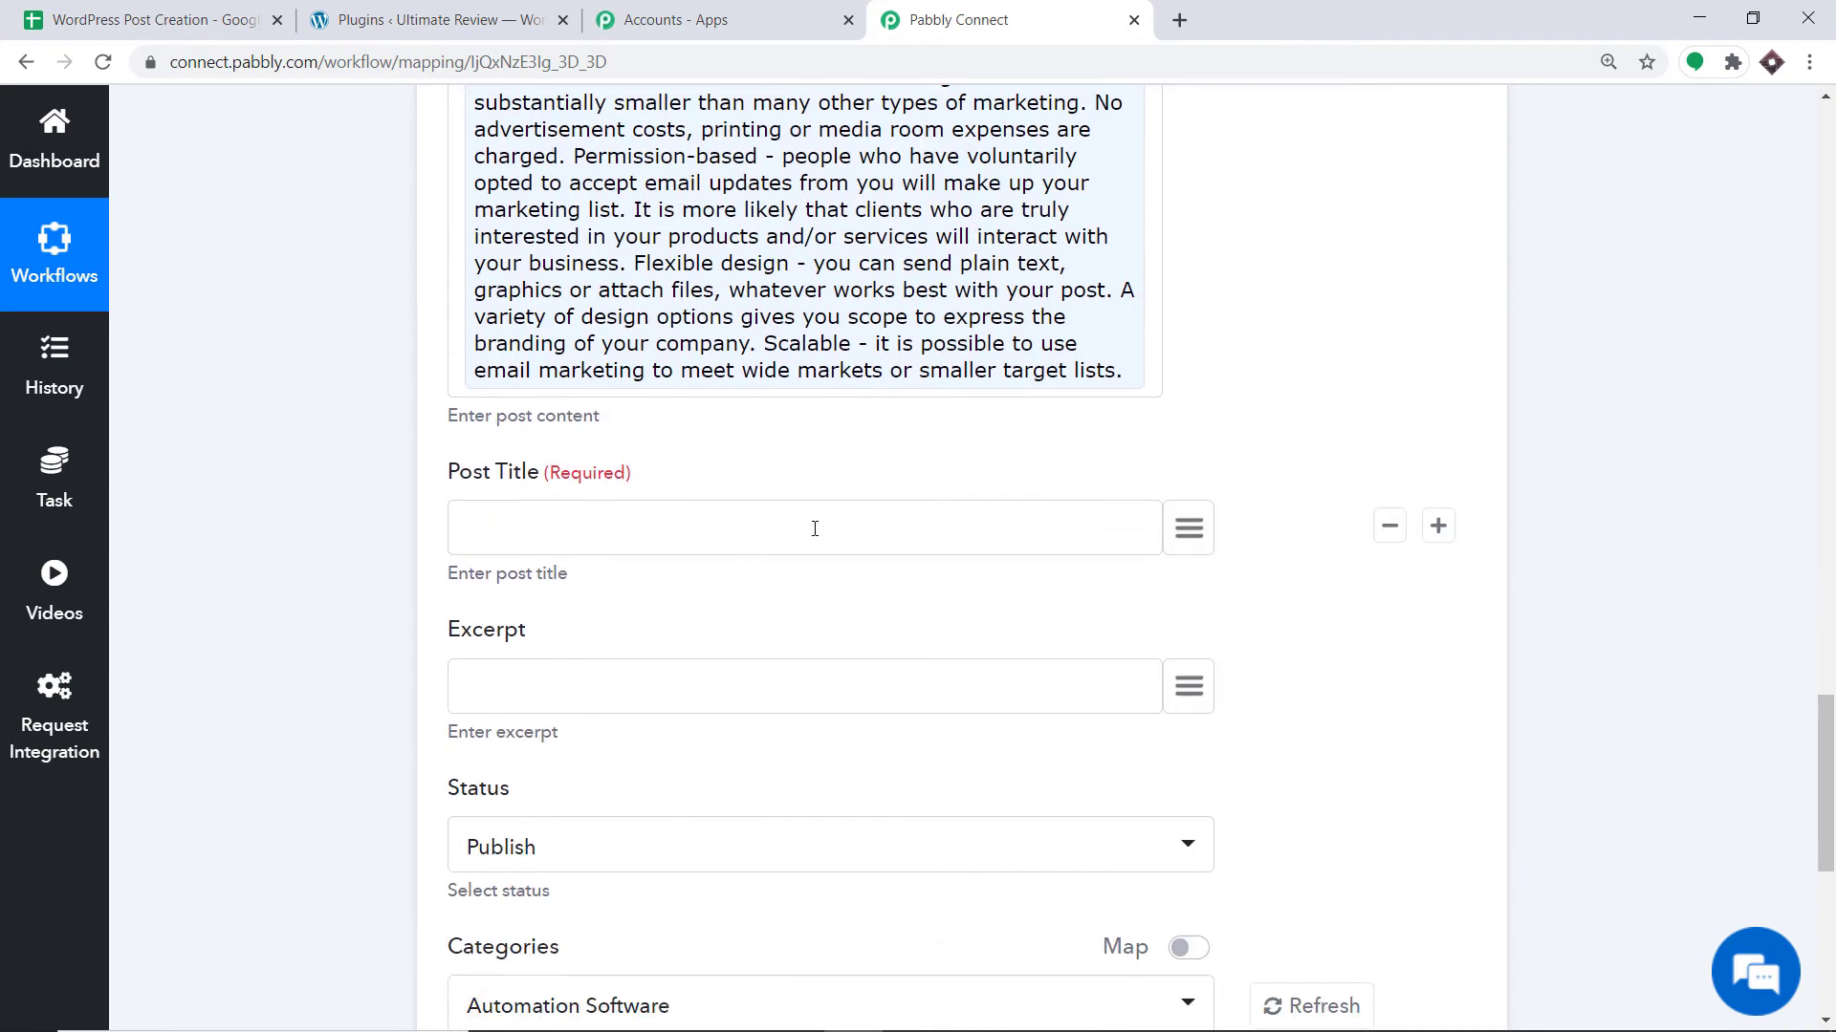
Map the sheet's Title field into Post Title.
click(1189, 531)
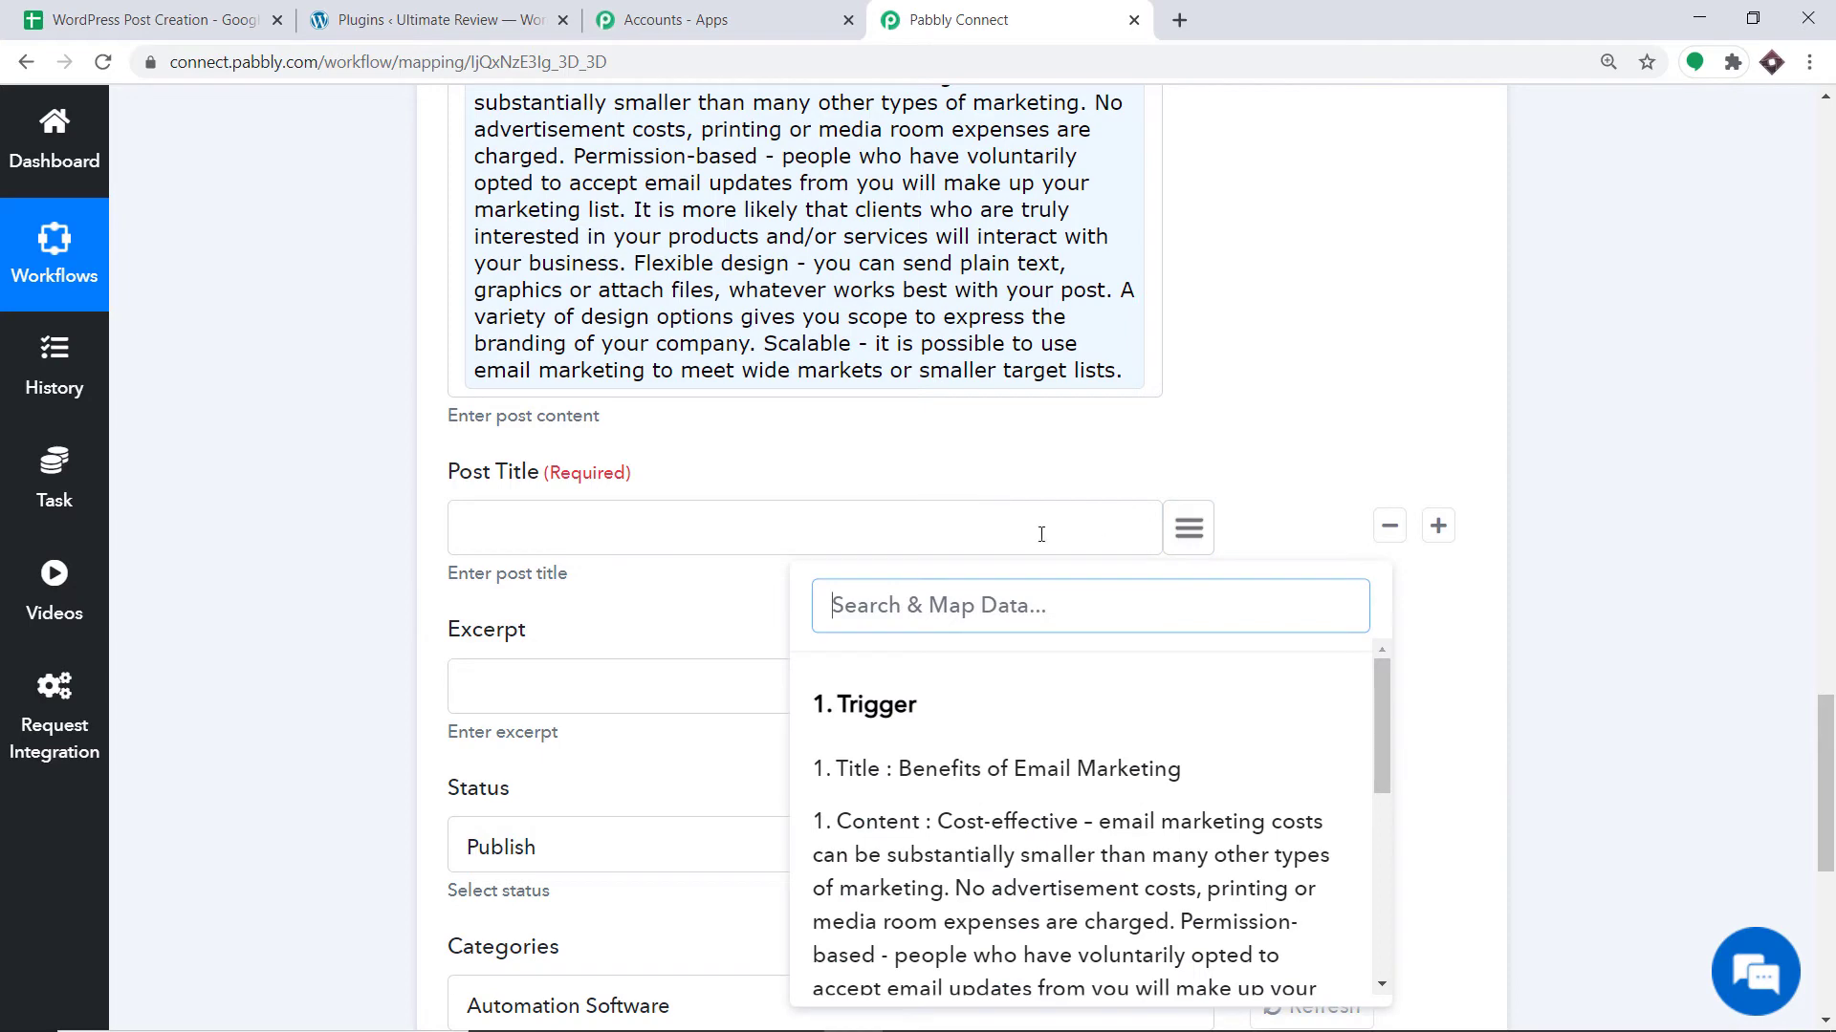
click(978, 762)
scroll(977, 469, down, 1)
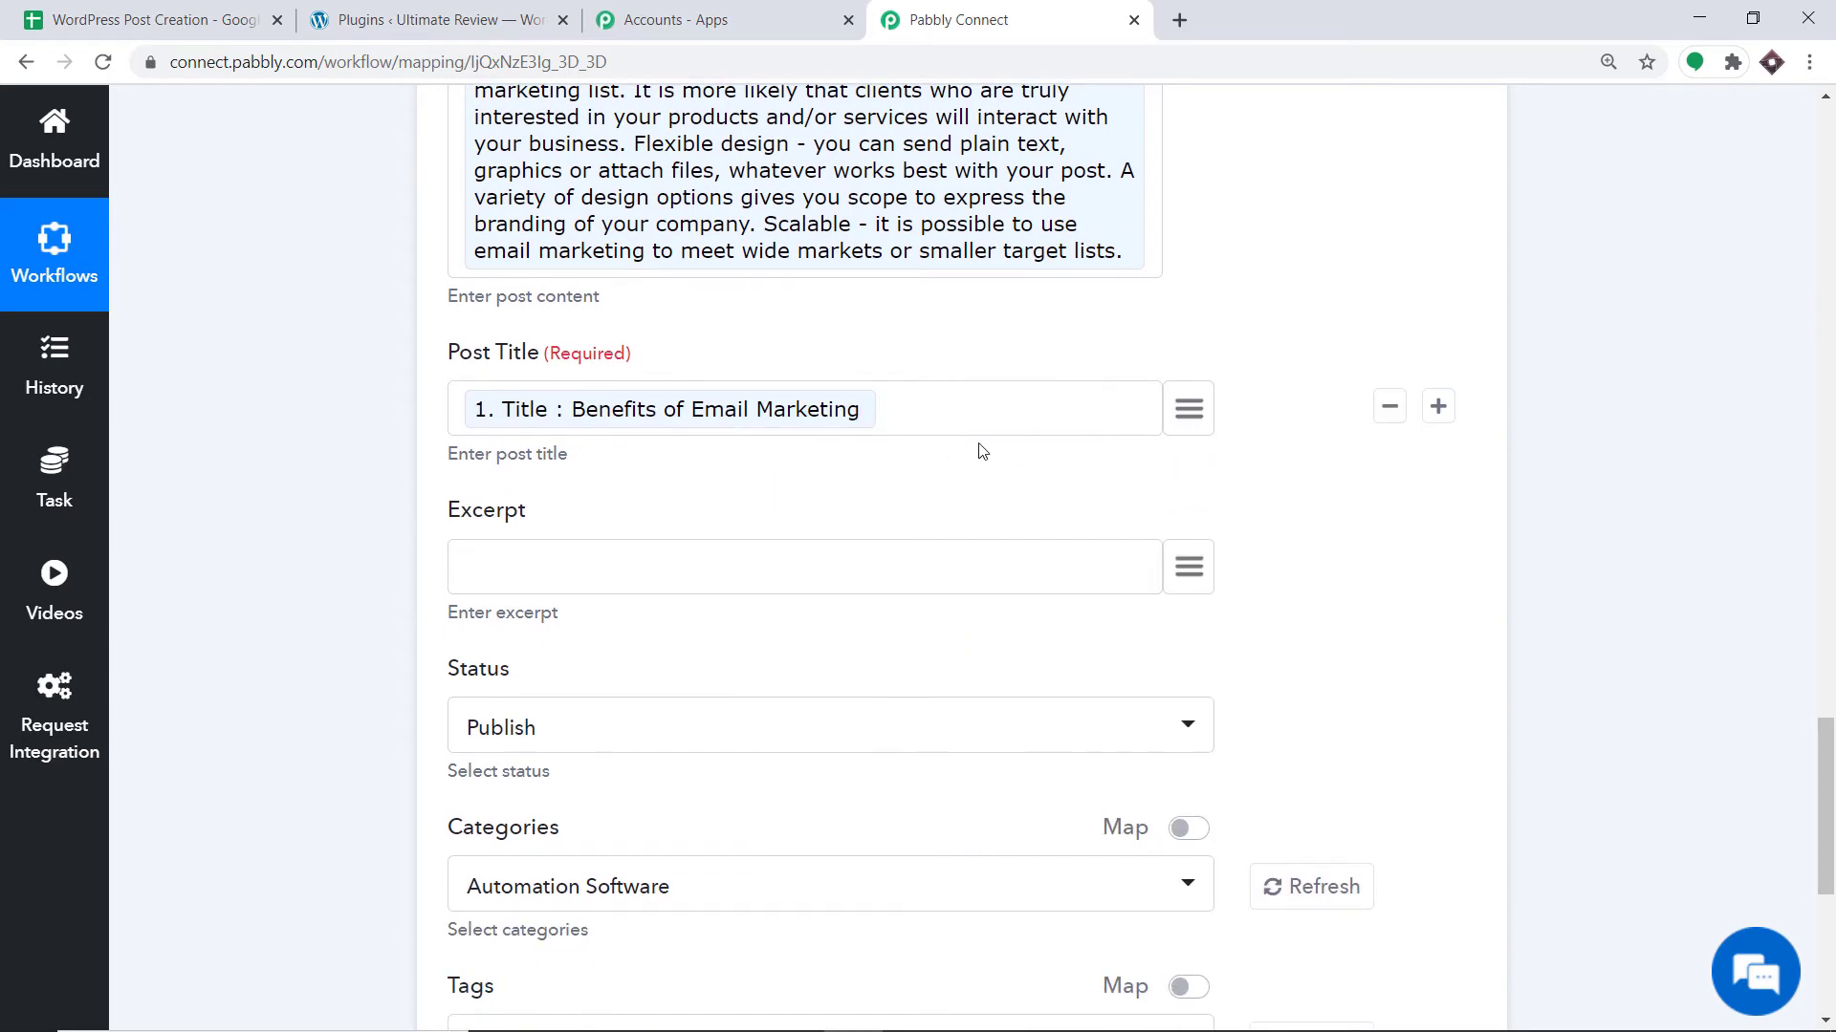
click(112, 7)
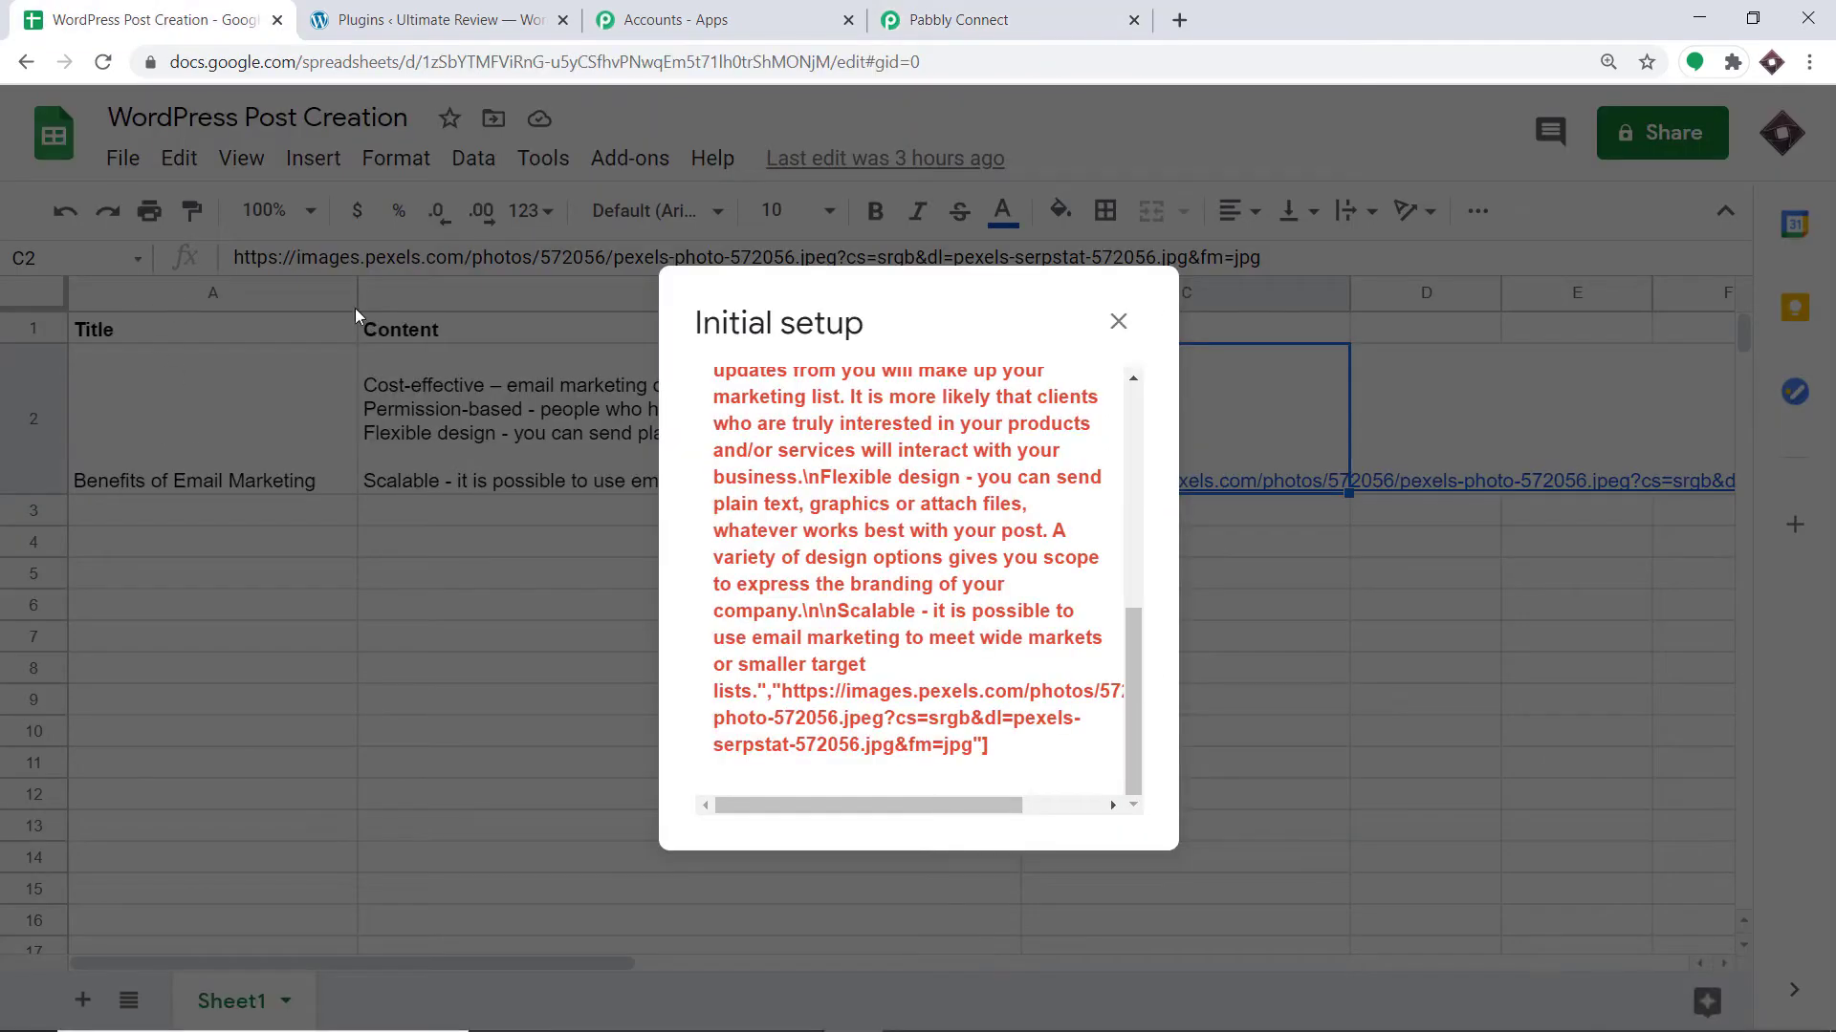
click(1019, 14)
scroll(741, 466, down, 1)
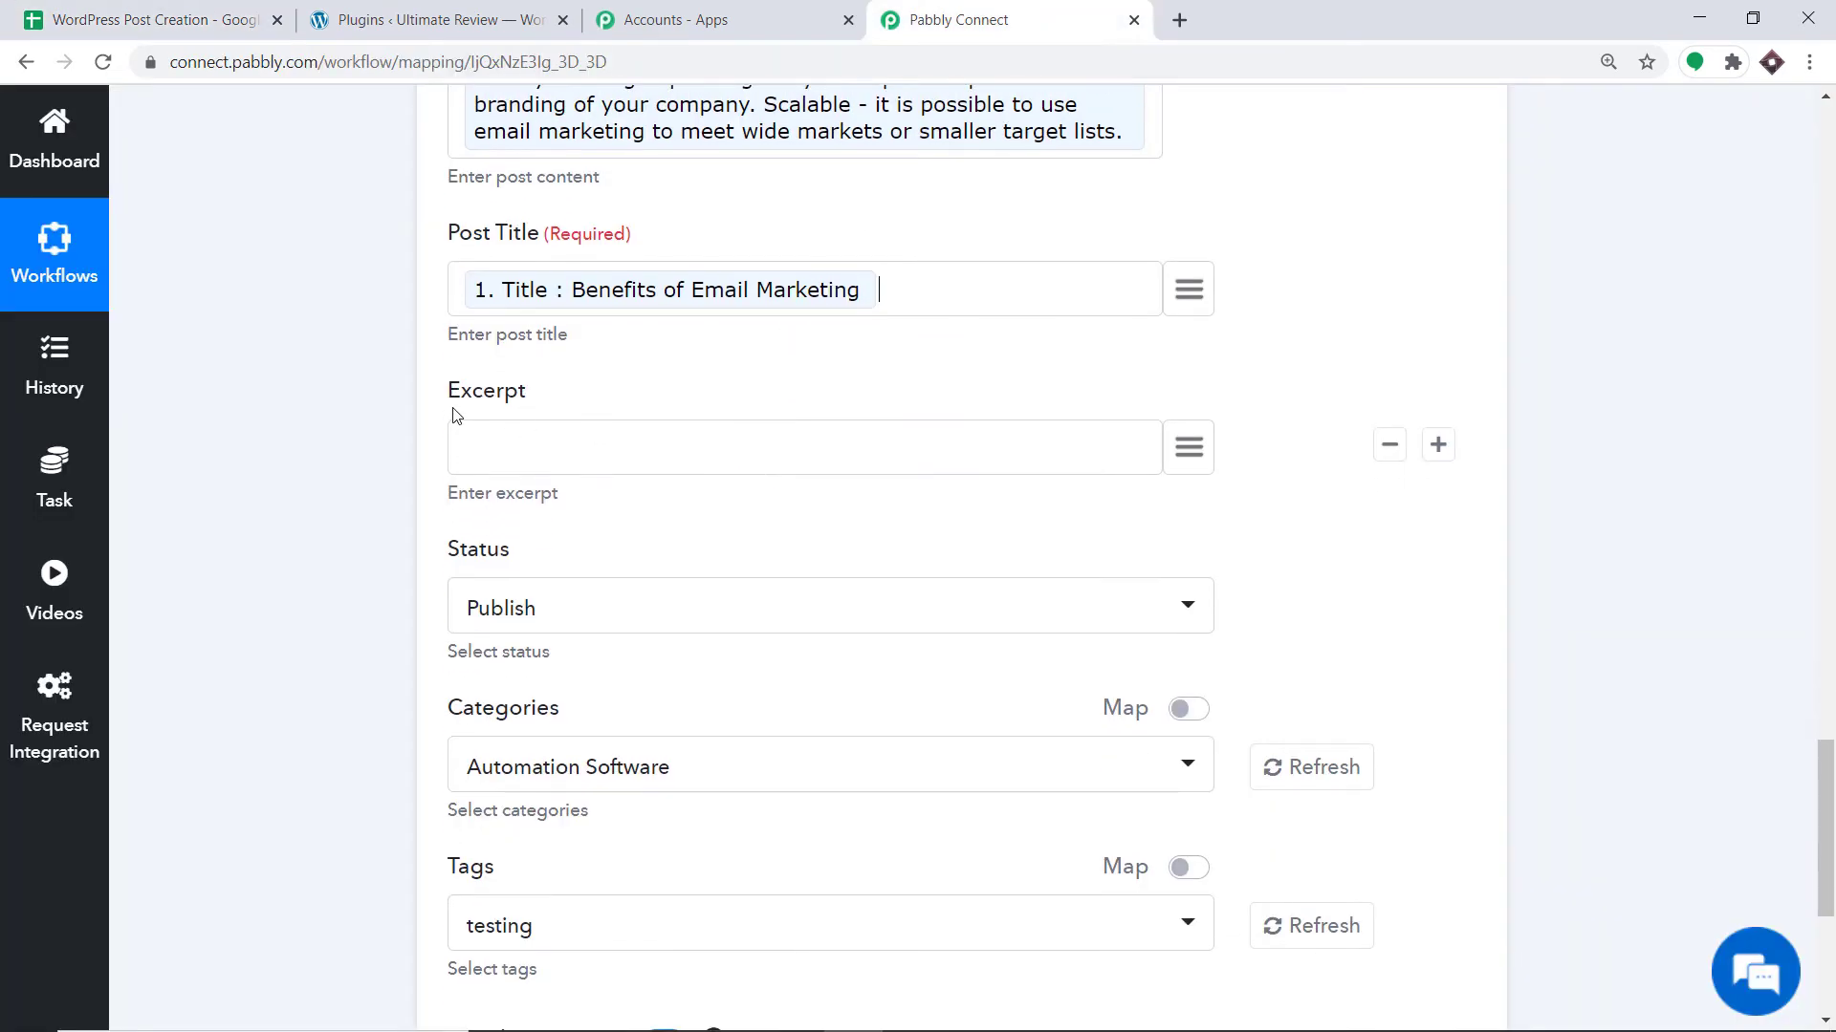
scroll(744, 426, down, 1)
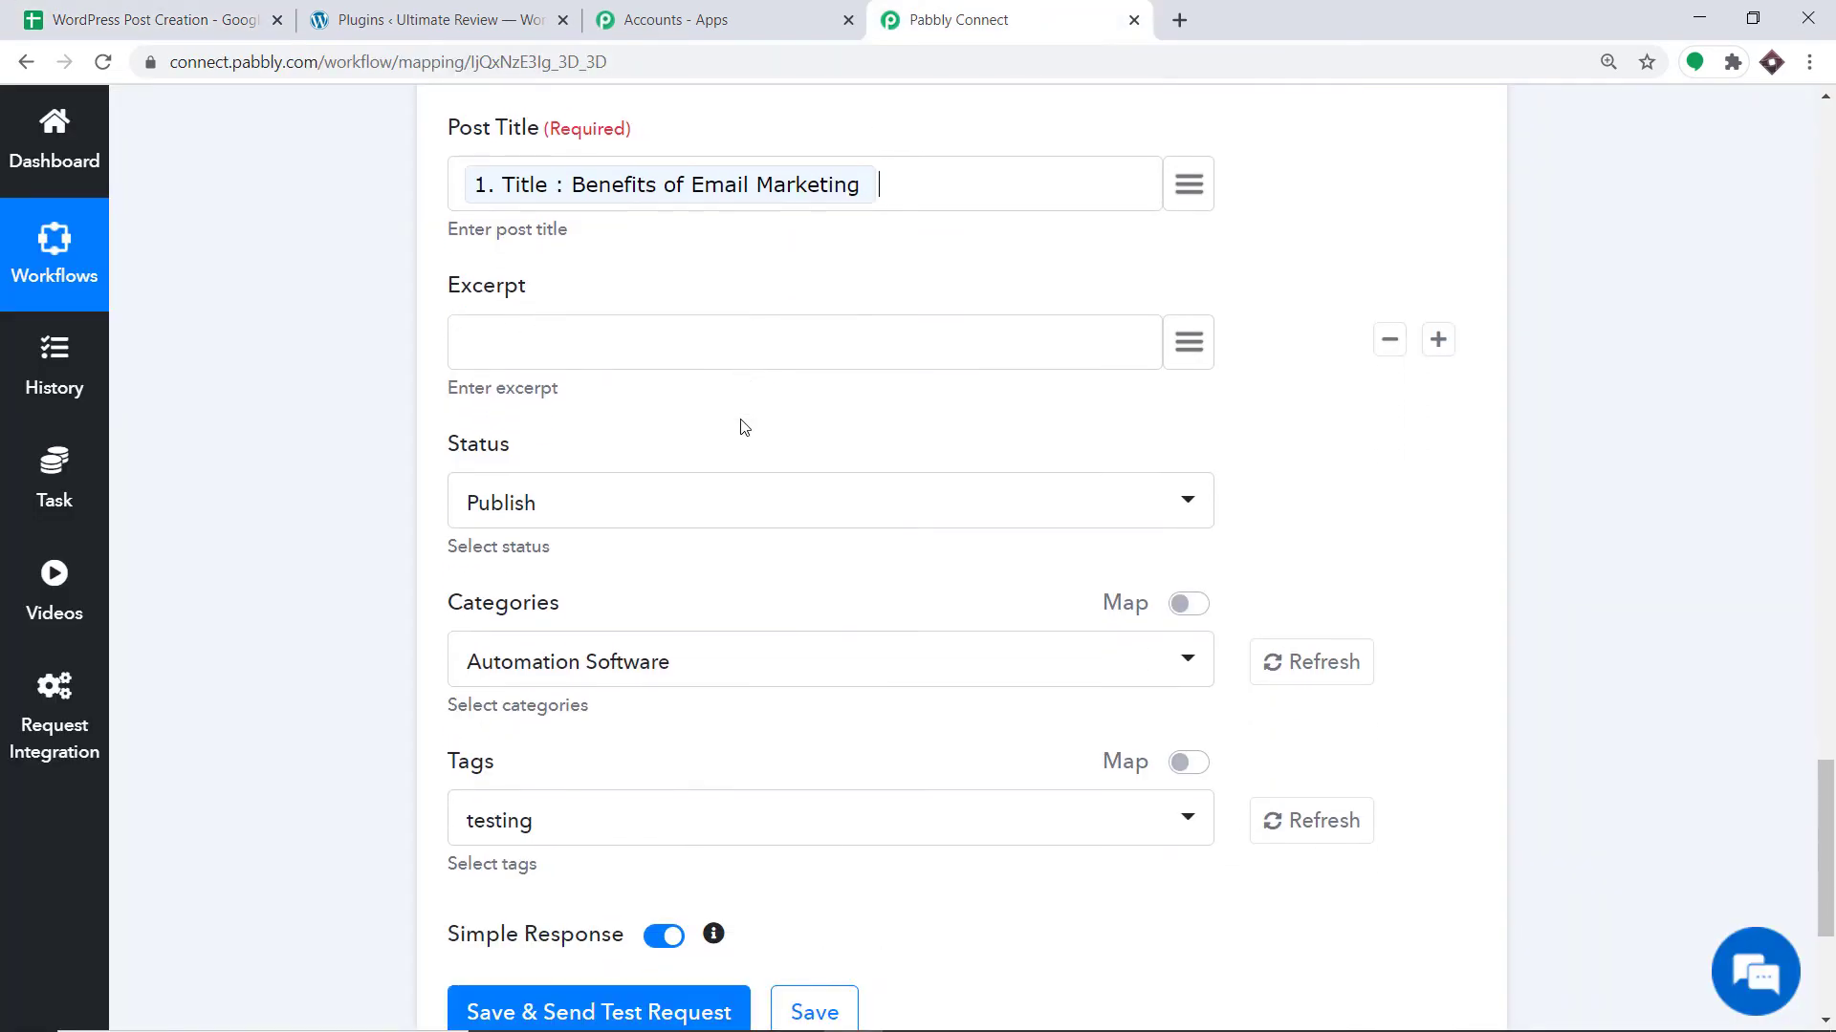
Keep status Publish, set category Email Marketing, and send a test post.
click(590, 504)
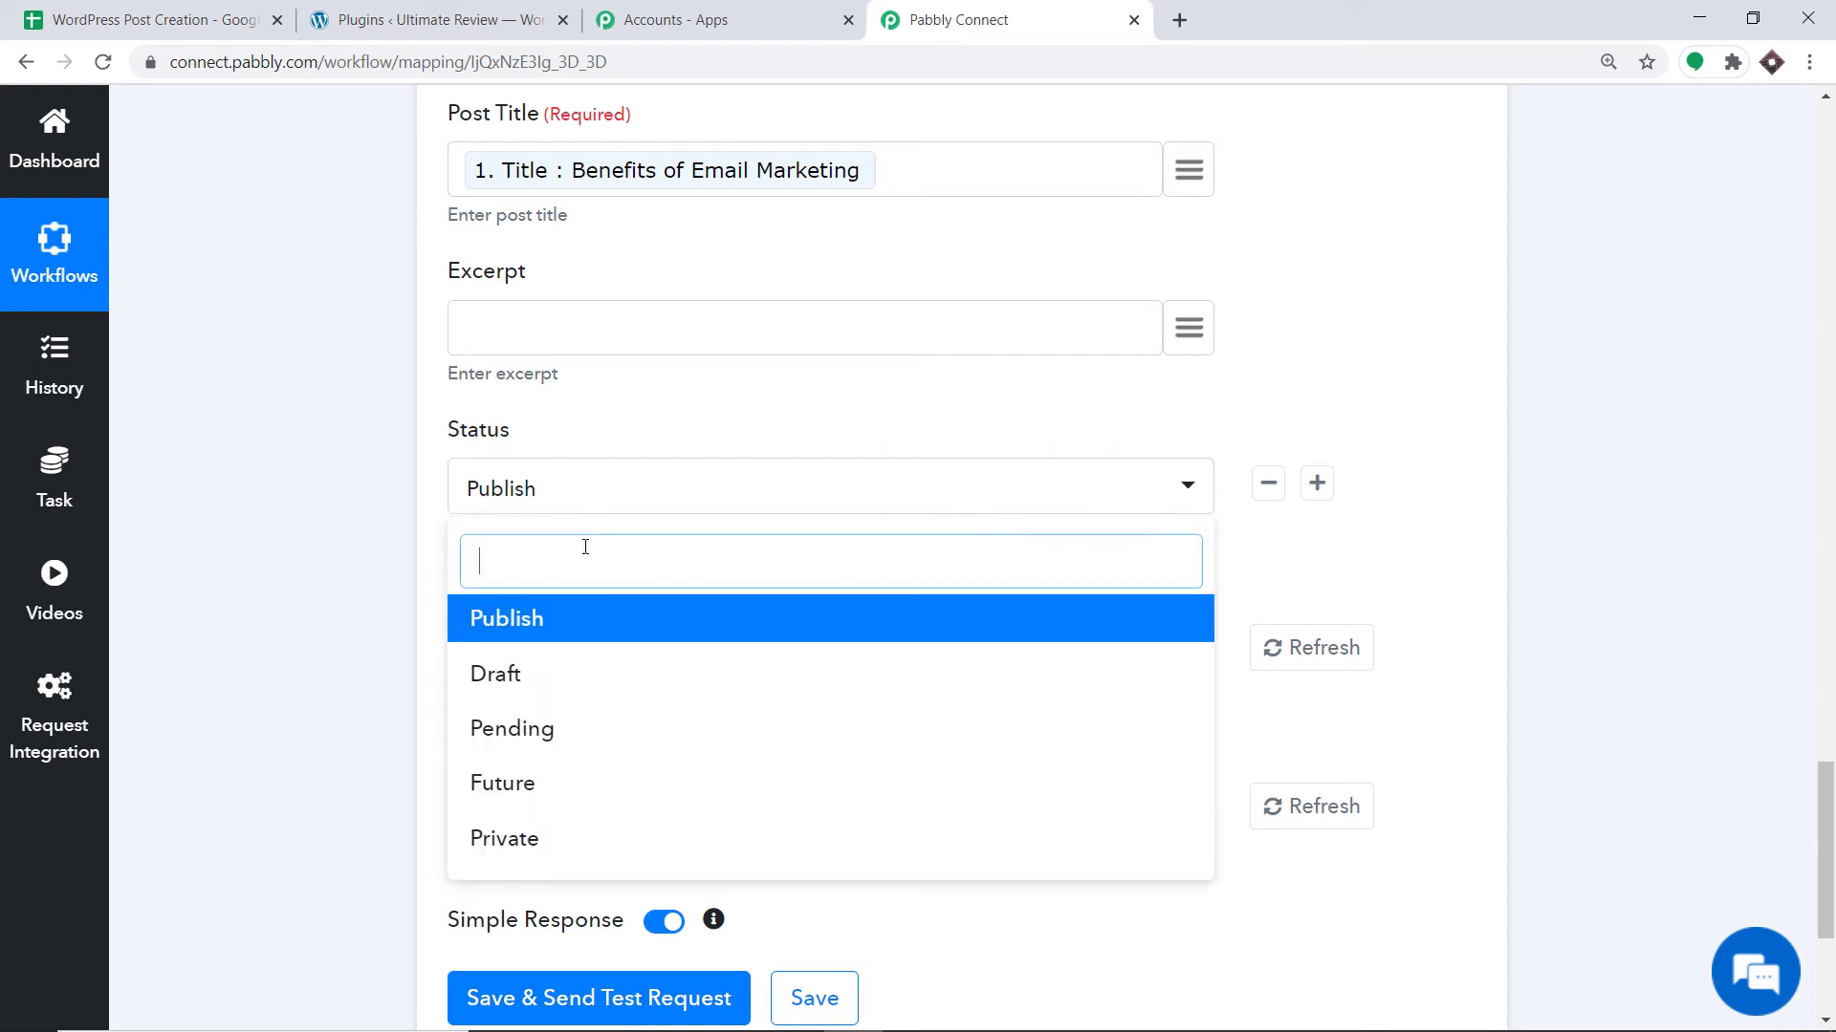
click(543, 622)
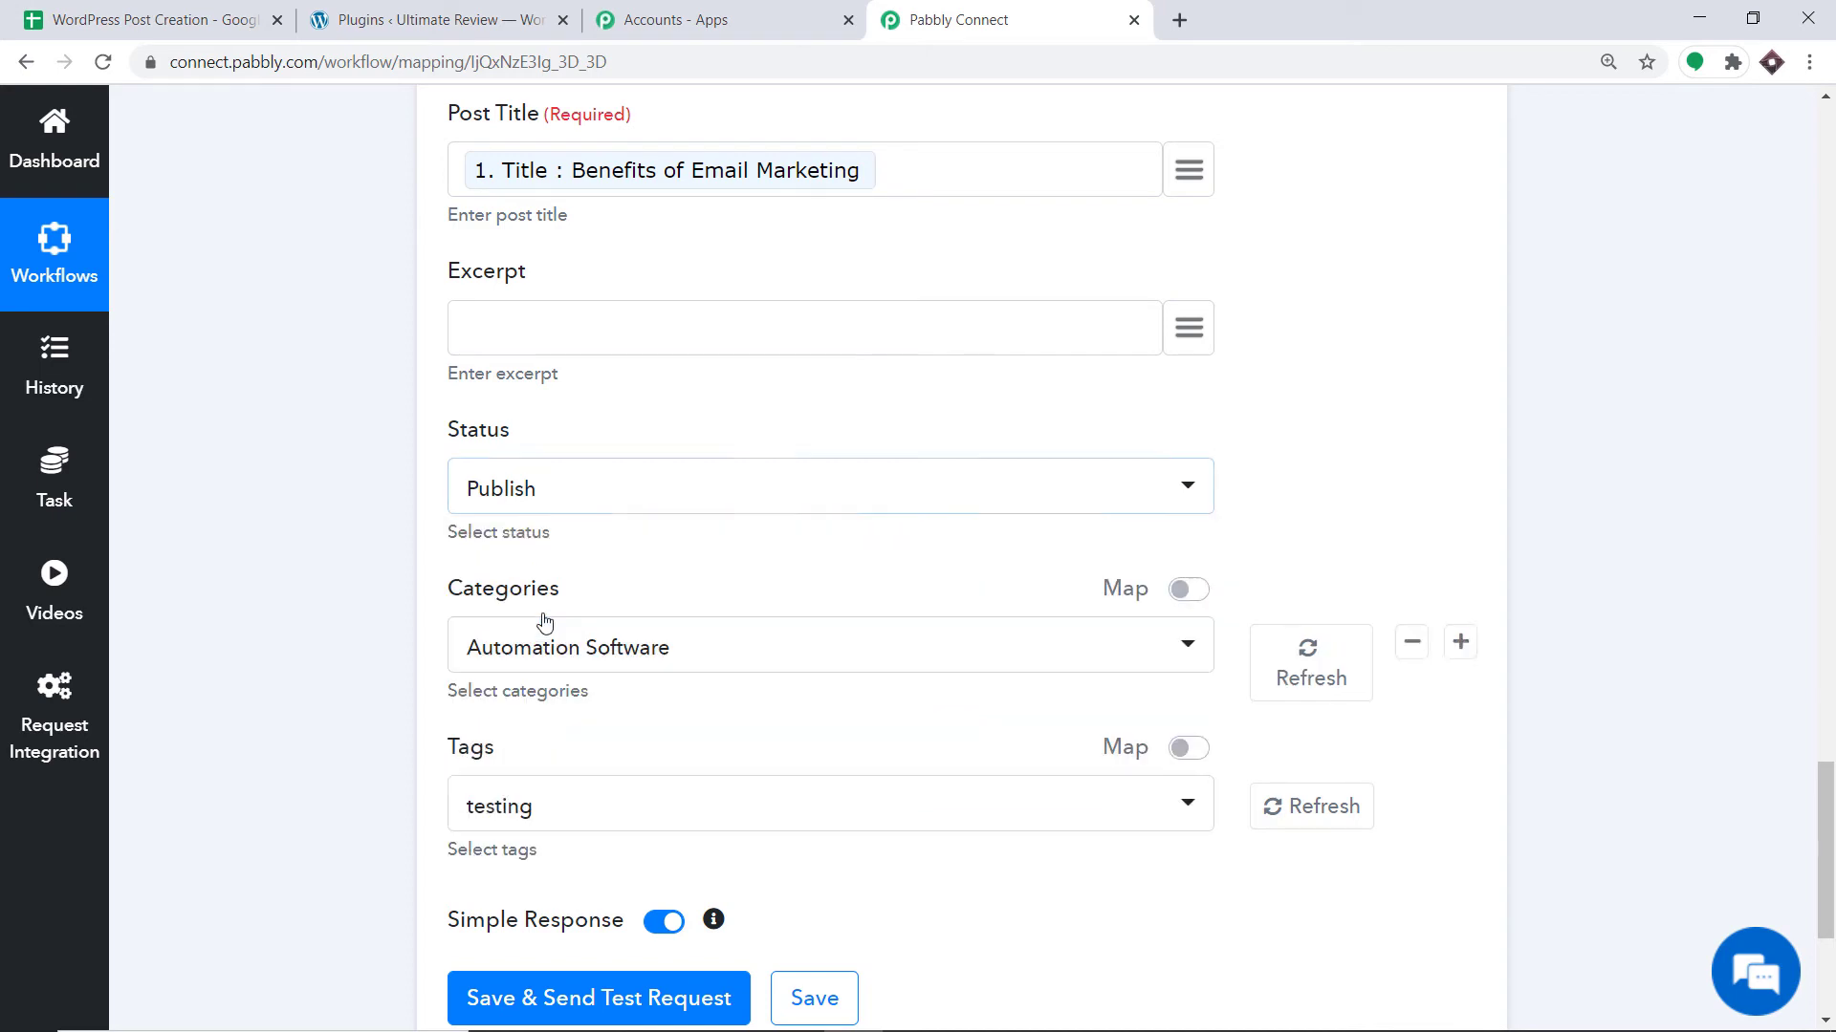
scroll(660, 493, down, 2)
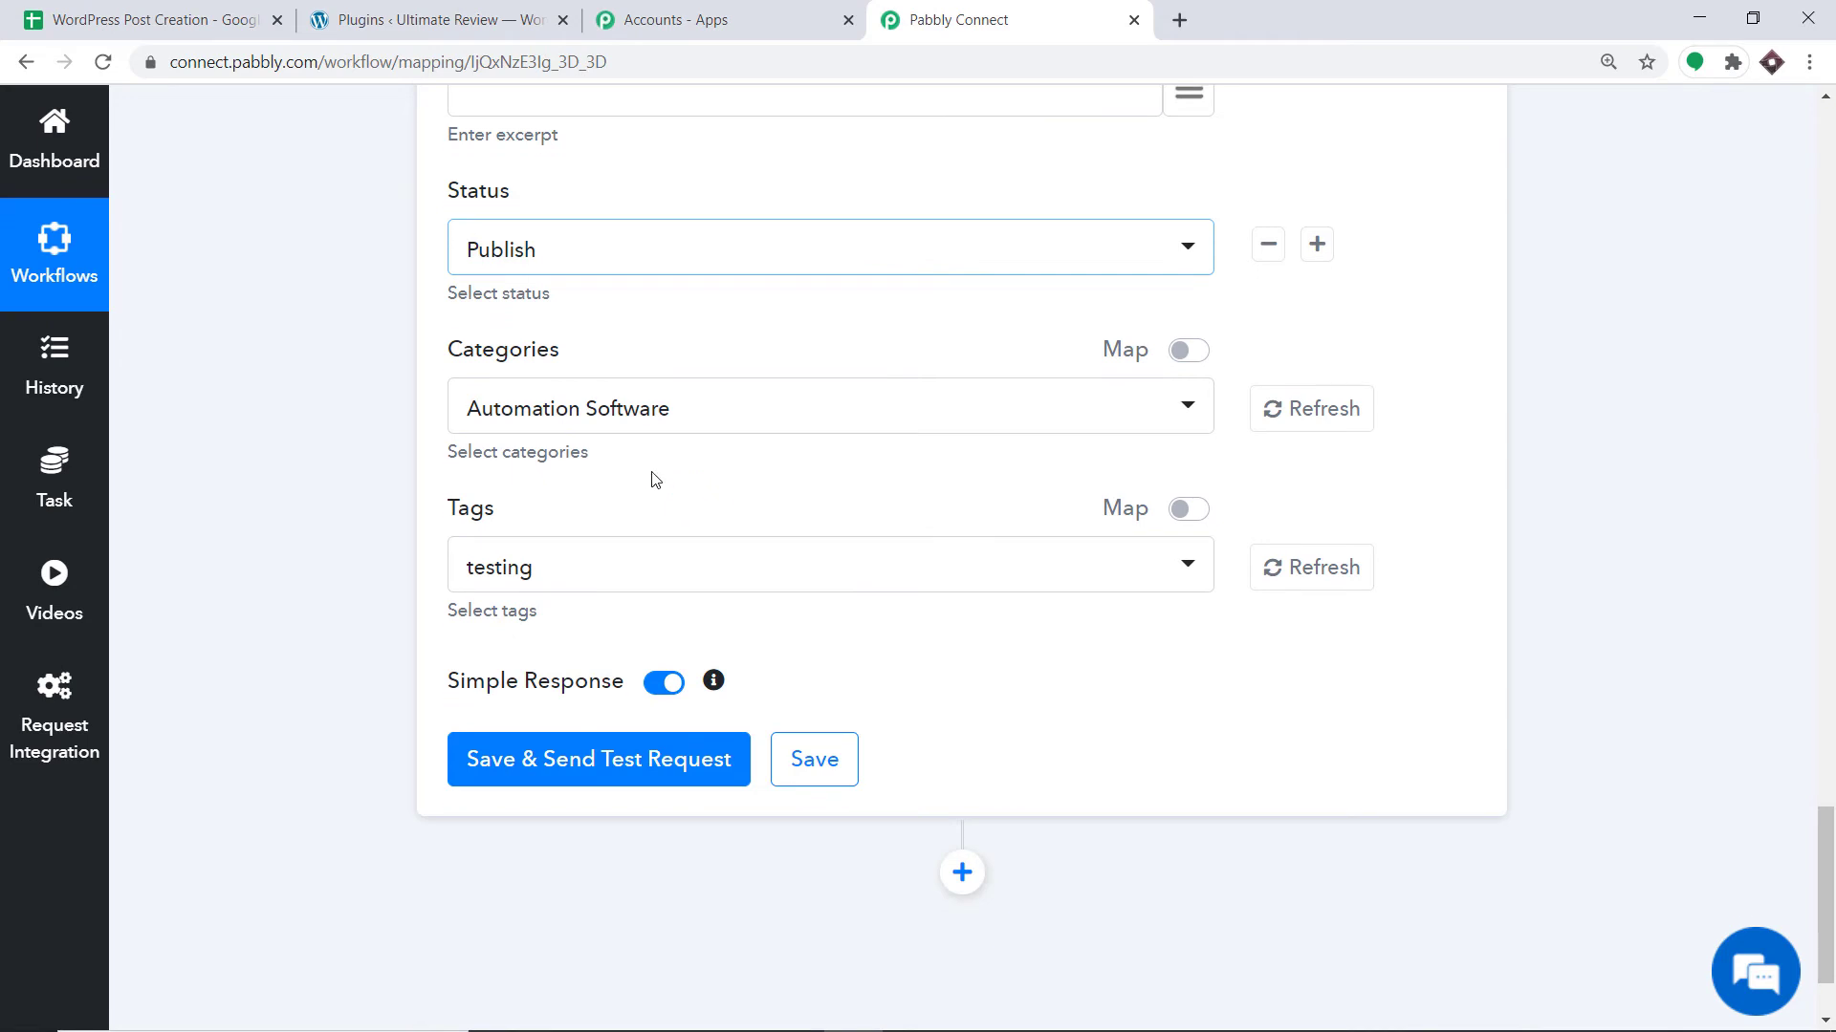
click(627, 418)
click(581, 598)
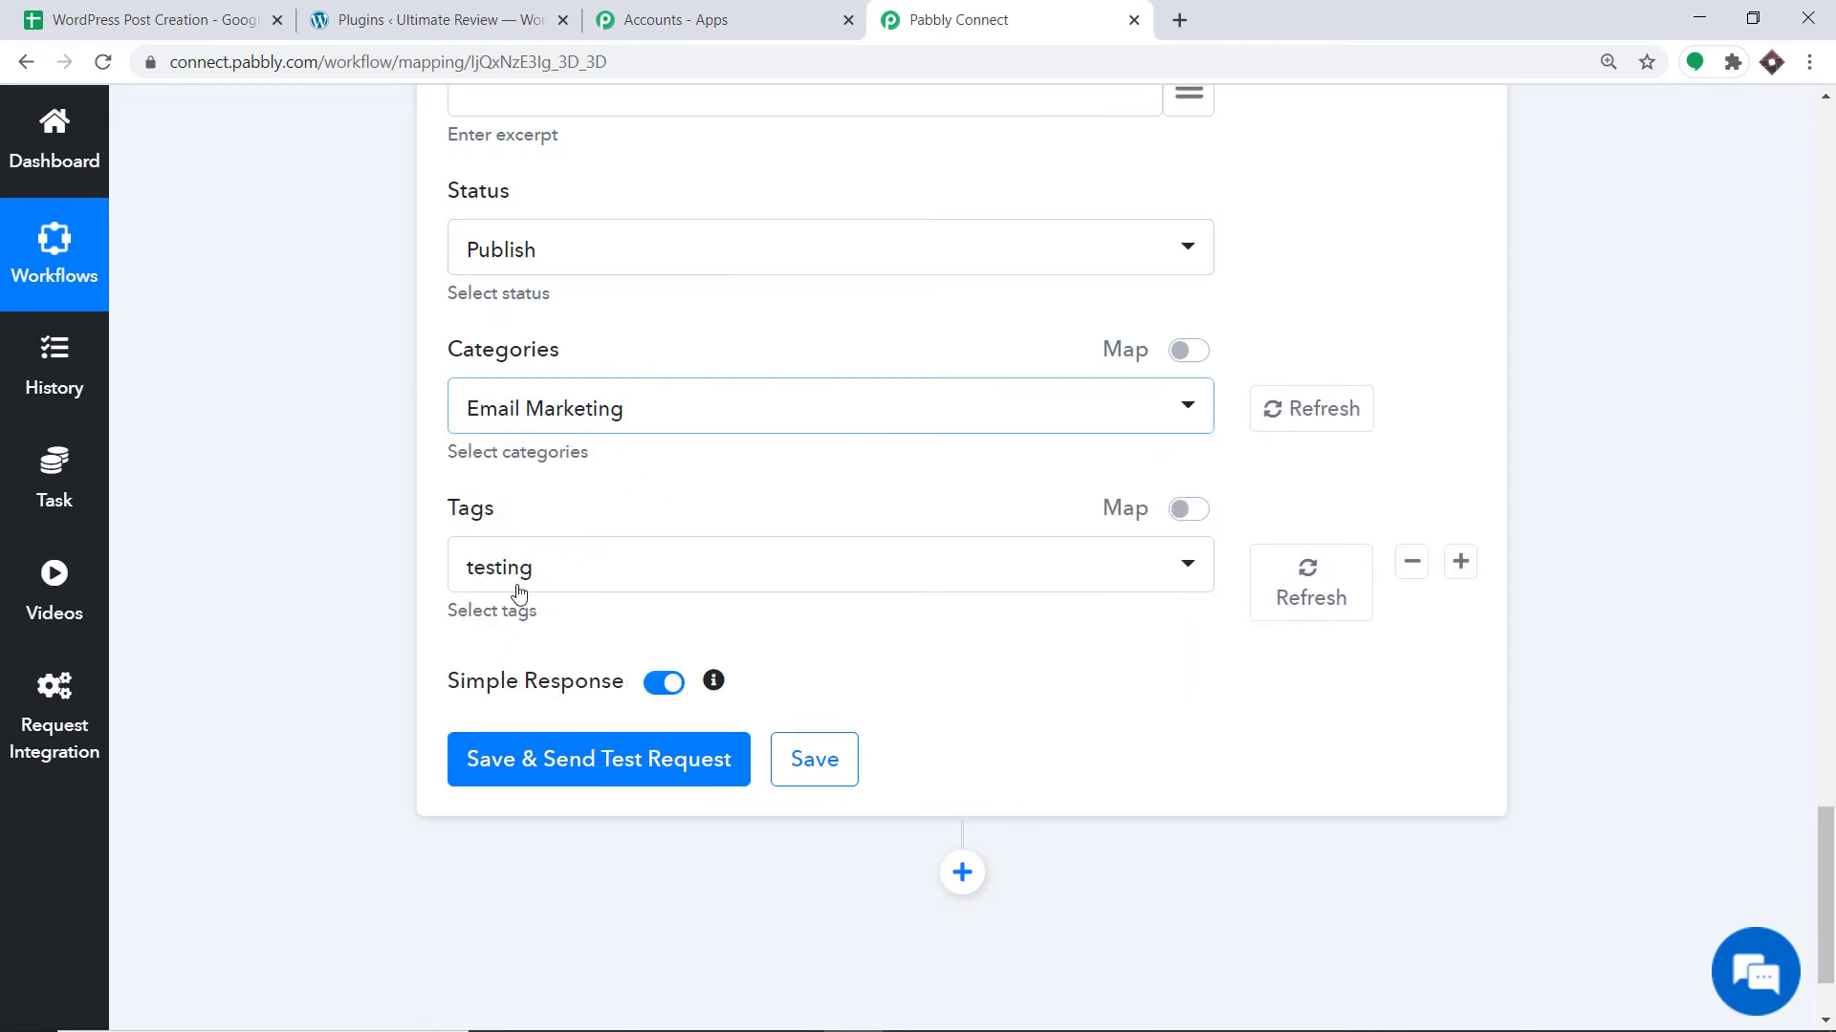
scroll(633, 586, up, 12)
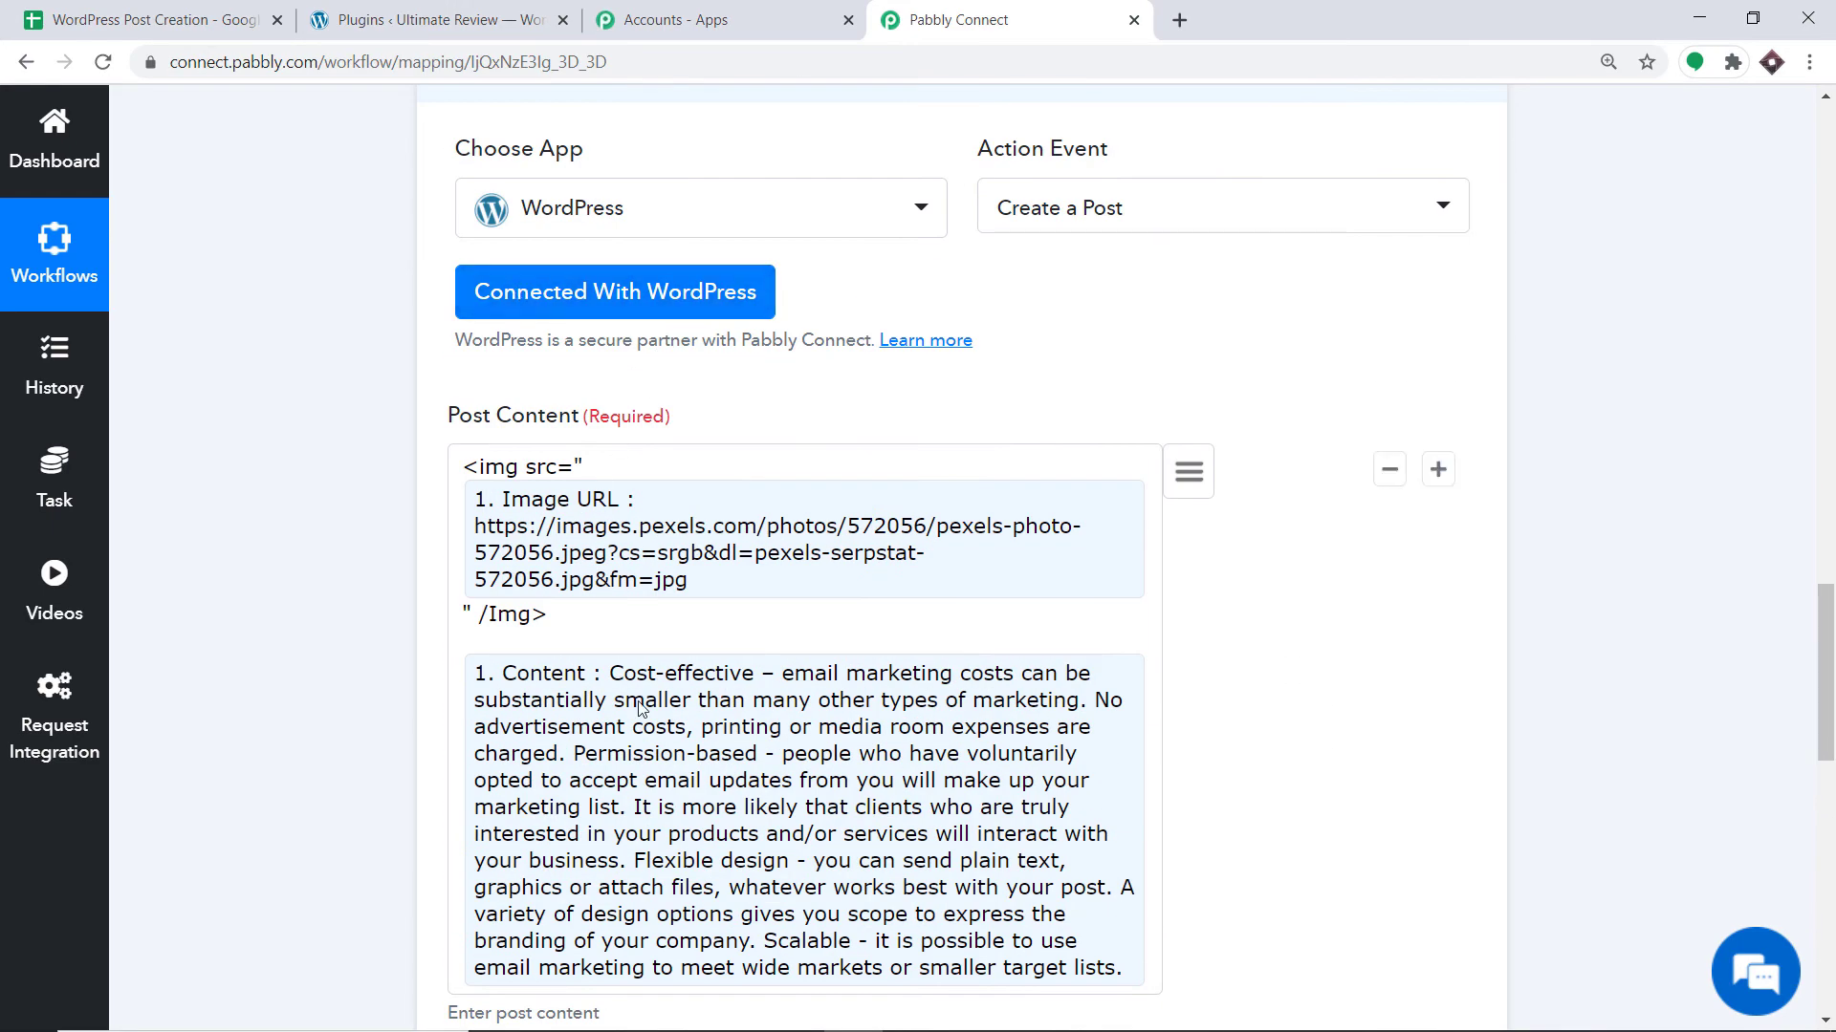
scroll(625, 506, down, 6)
scroll(625, 505, down, 8)
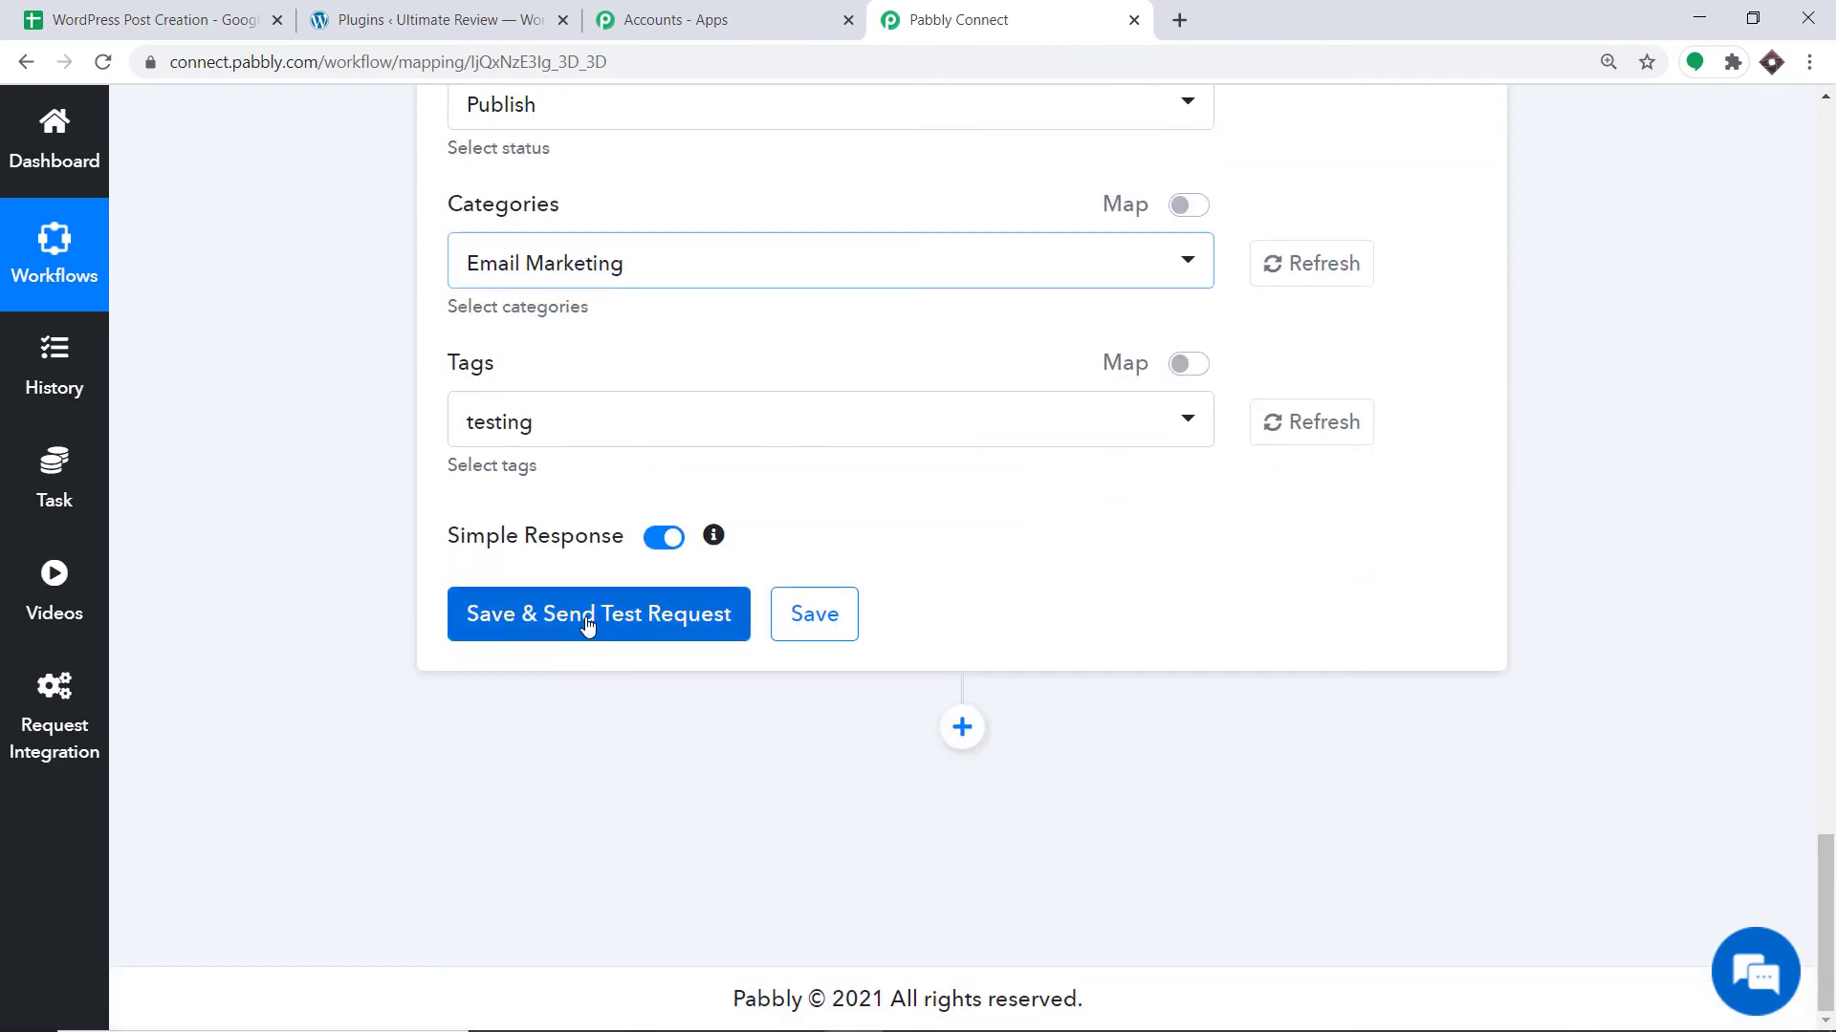
click(587, 621)
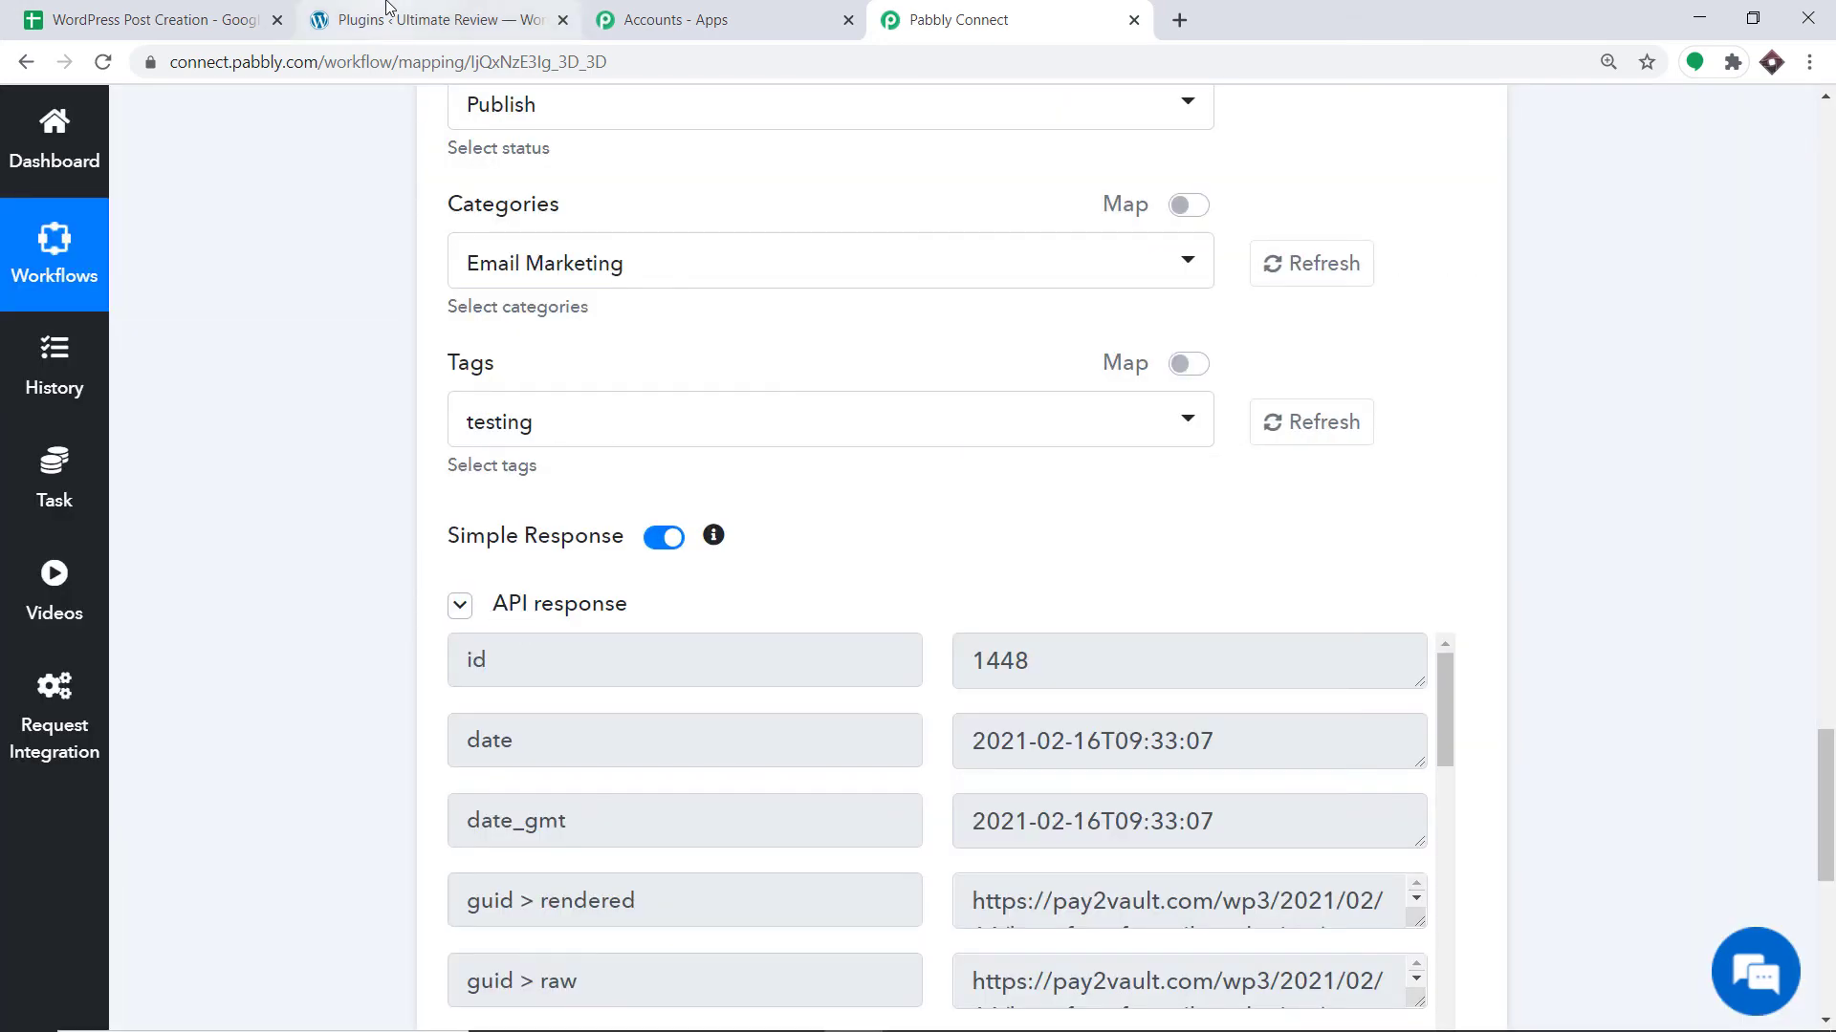
click(431, 19)
Open All Posts and view the published Benefits of Email Marketing post.
mouse_move(65, 291)
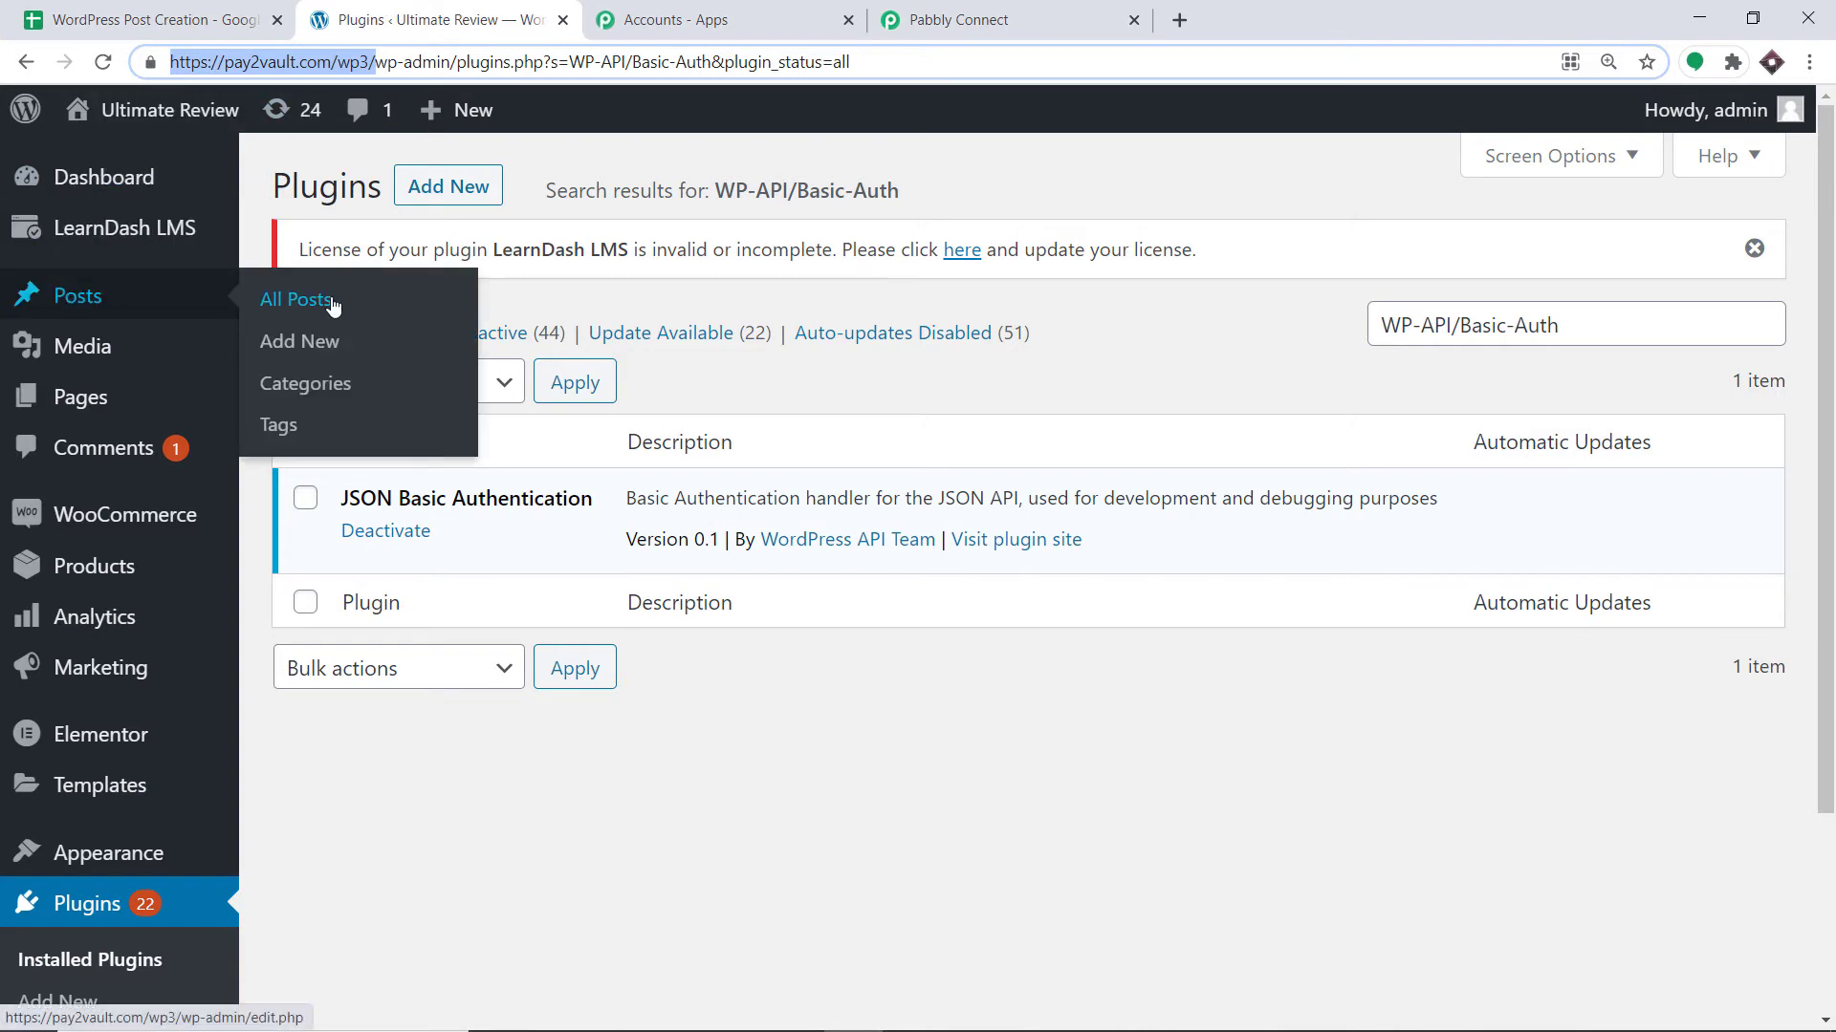
click(277, 299)
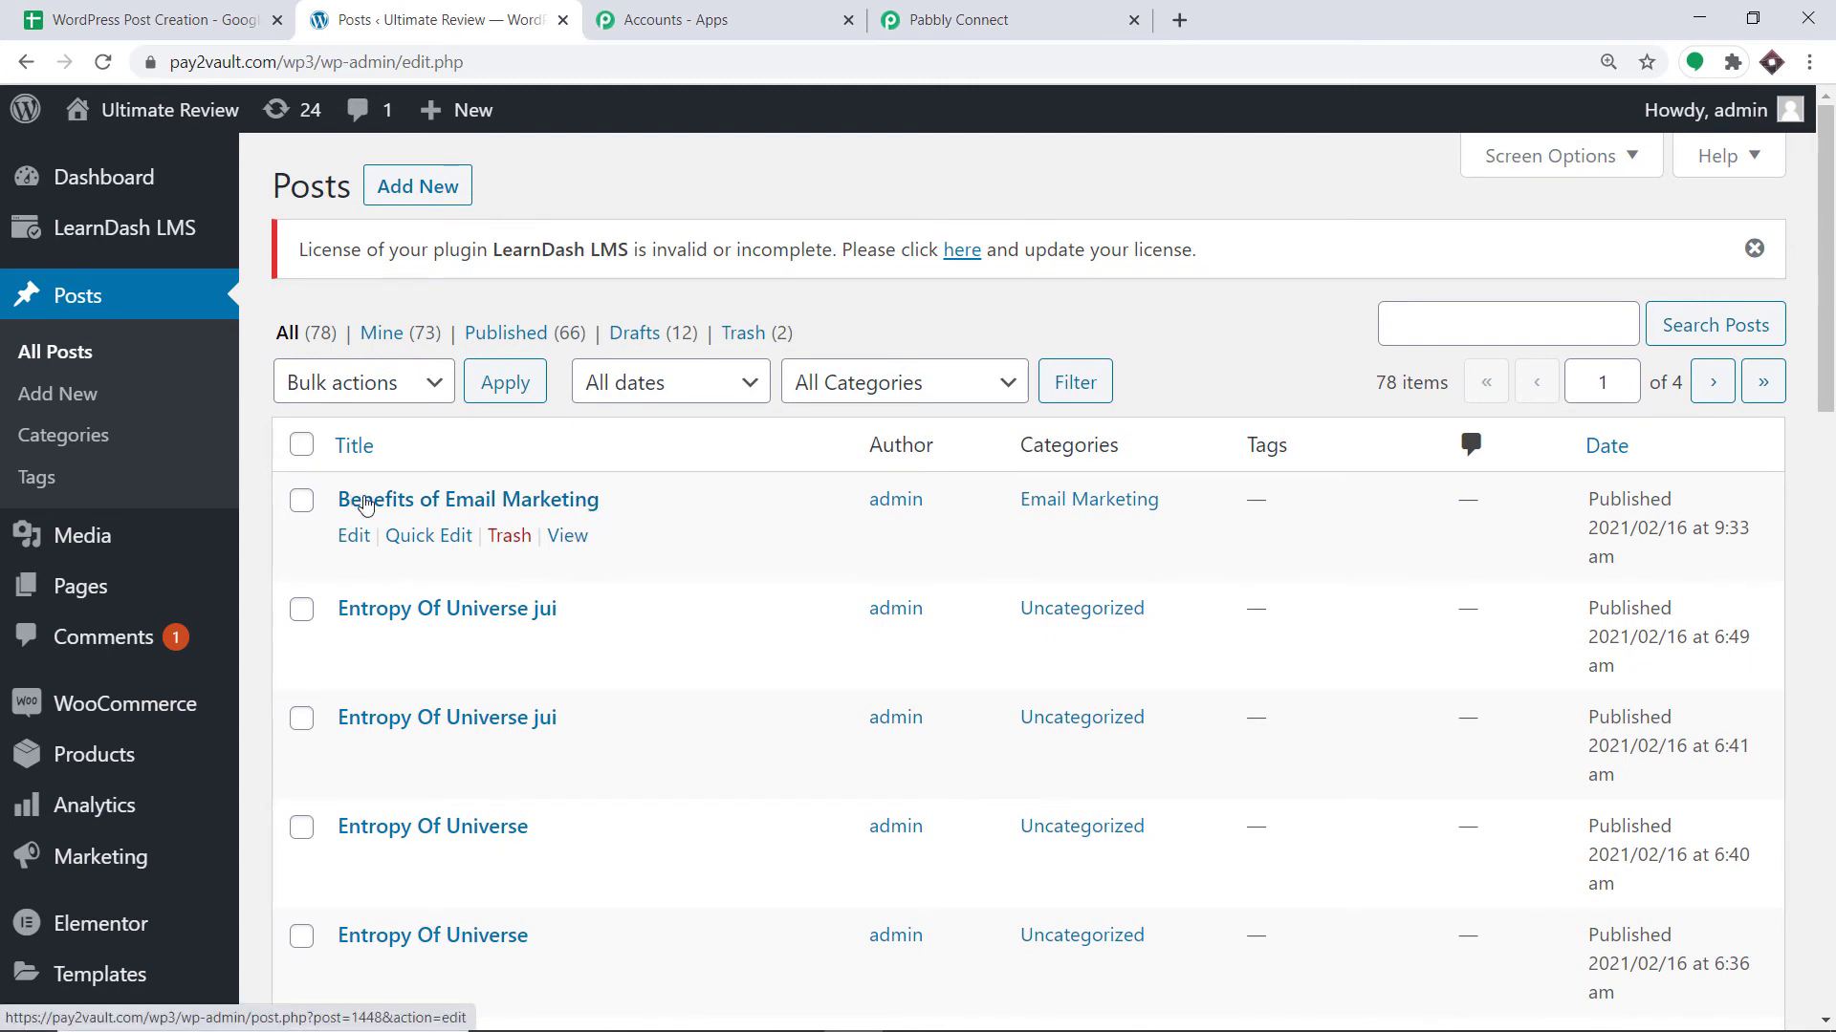
click(577, 538)
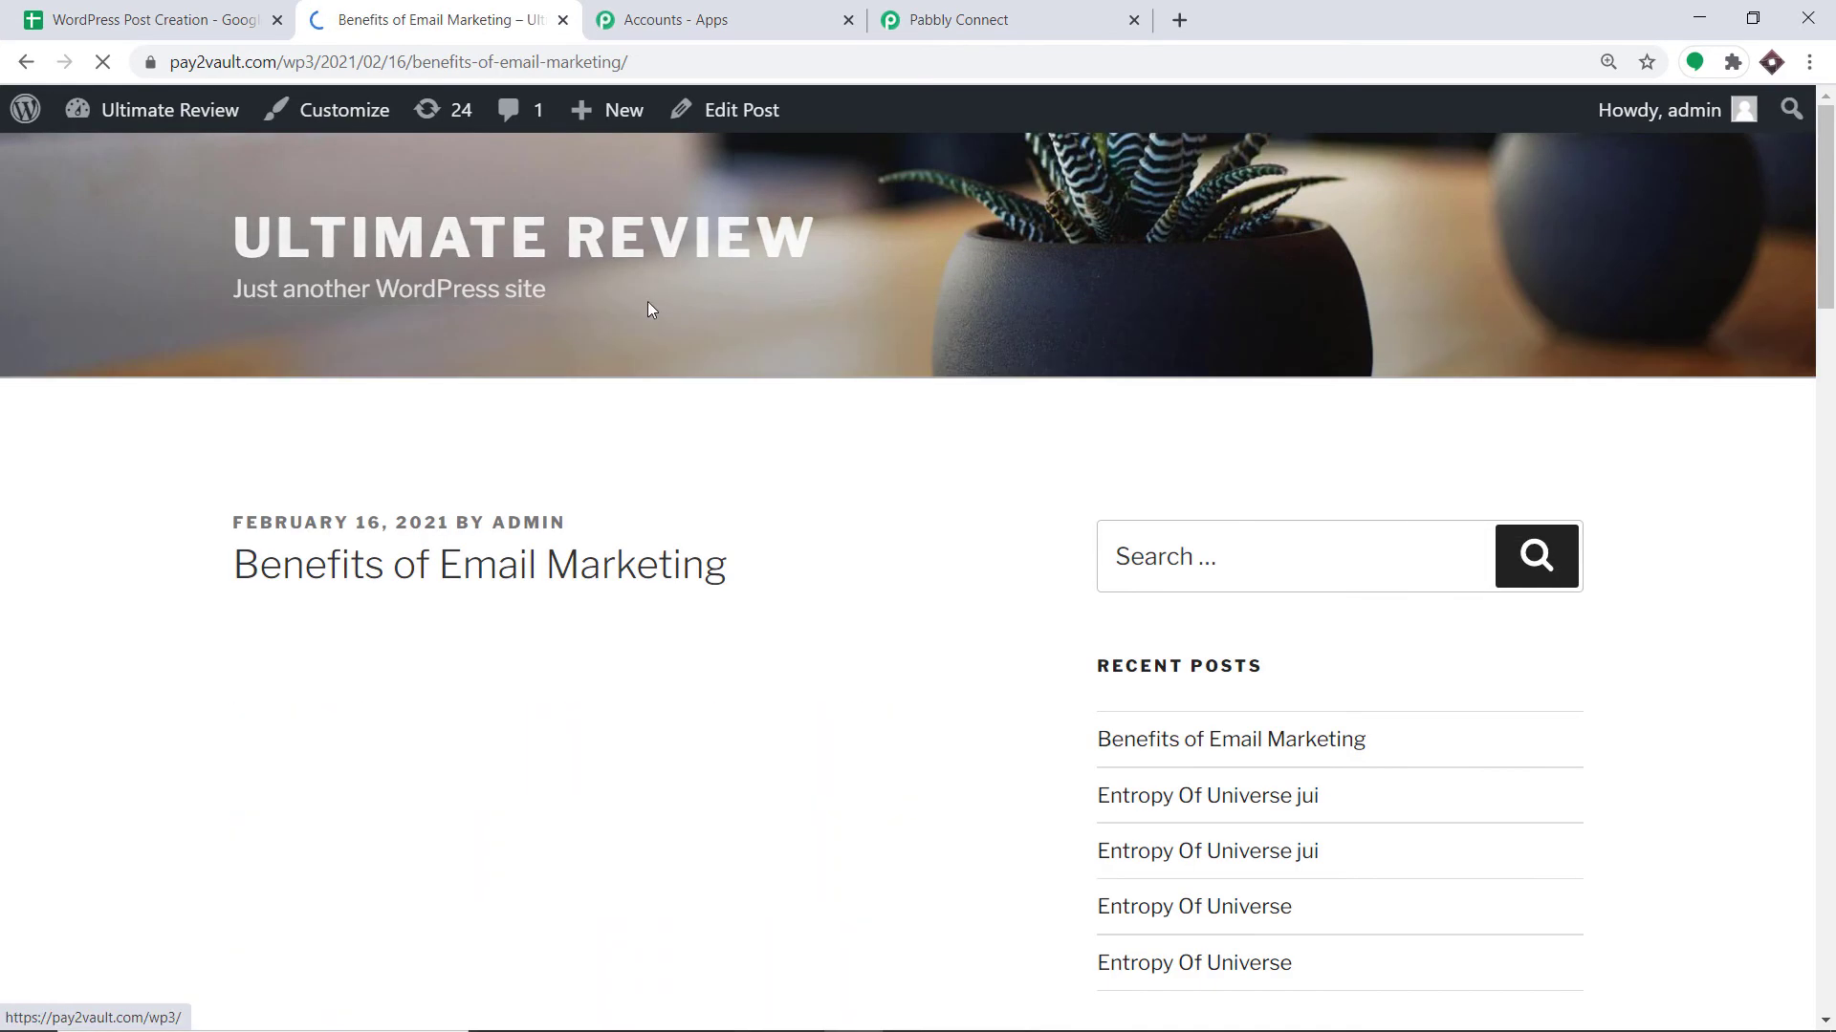
Review the Benefits of Email Marketing post's photo and text, then return to the workflow.
scroll(954, 409, down, 2)
scroll(954, 413, down, 1)
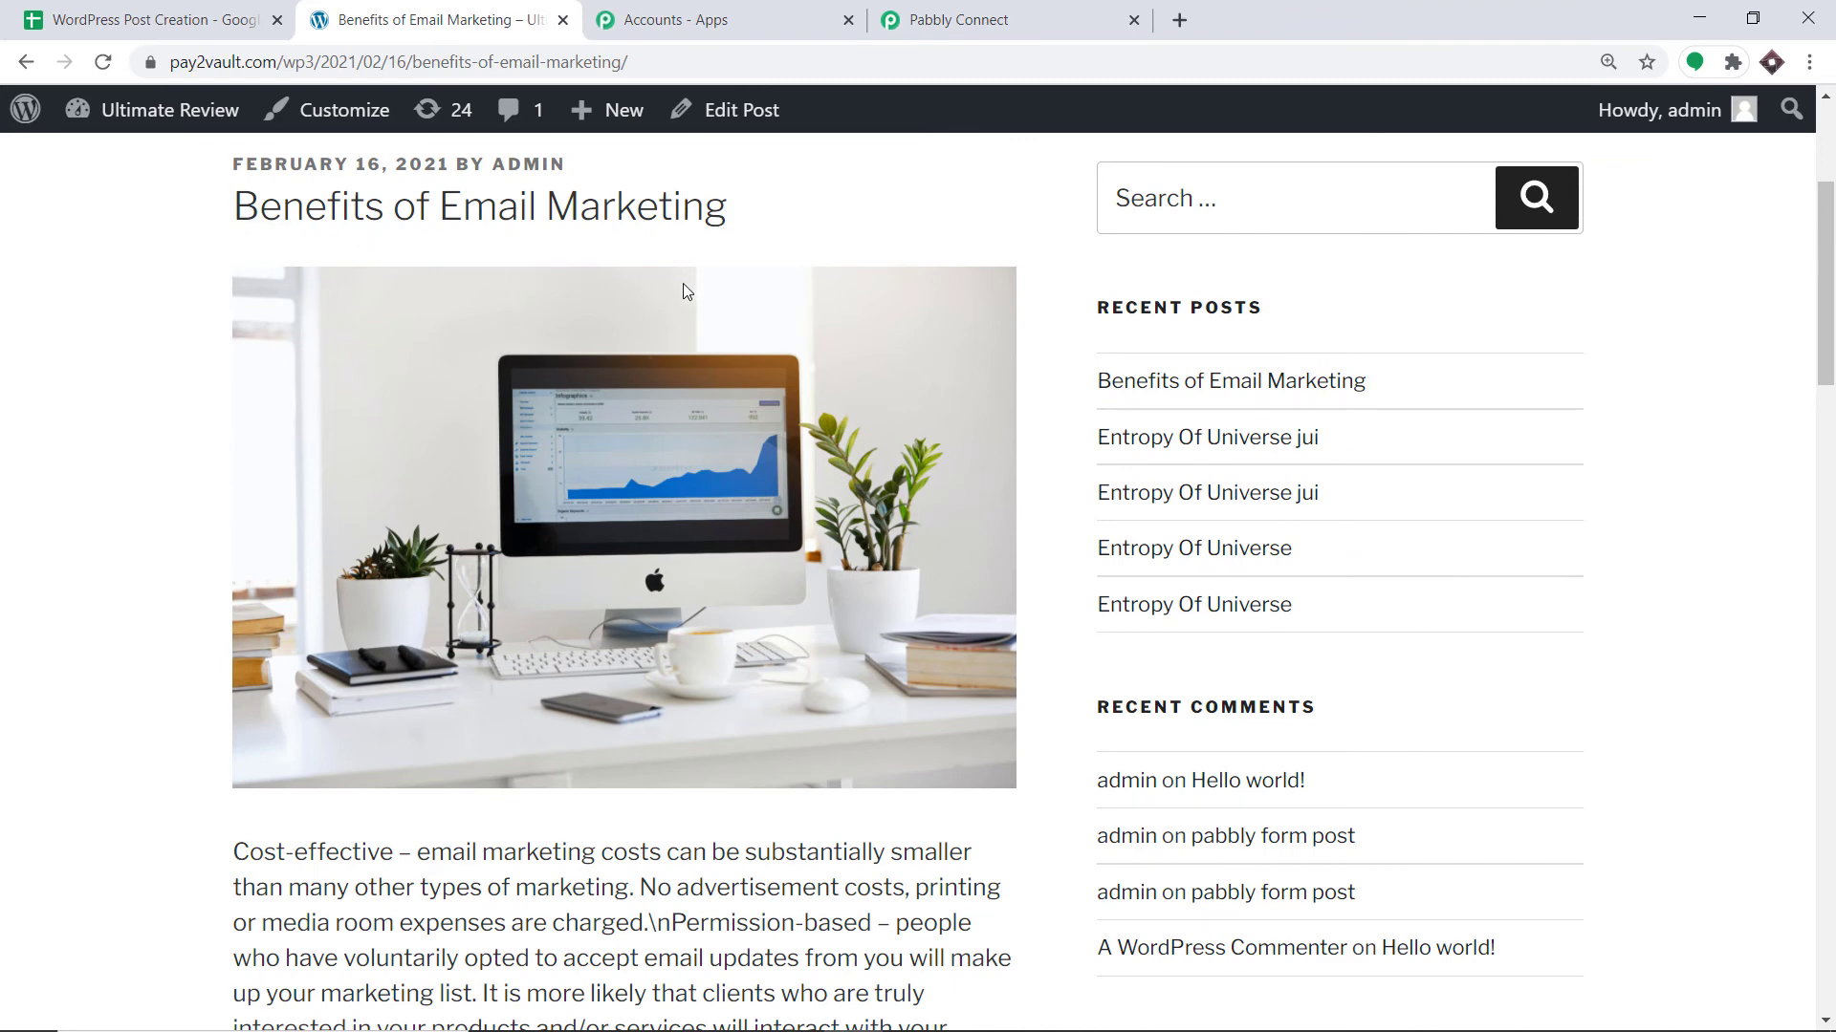
scroll(646, 548, down, 4)
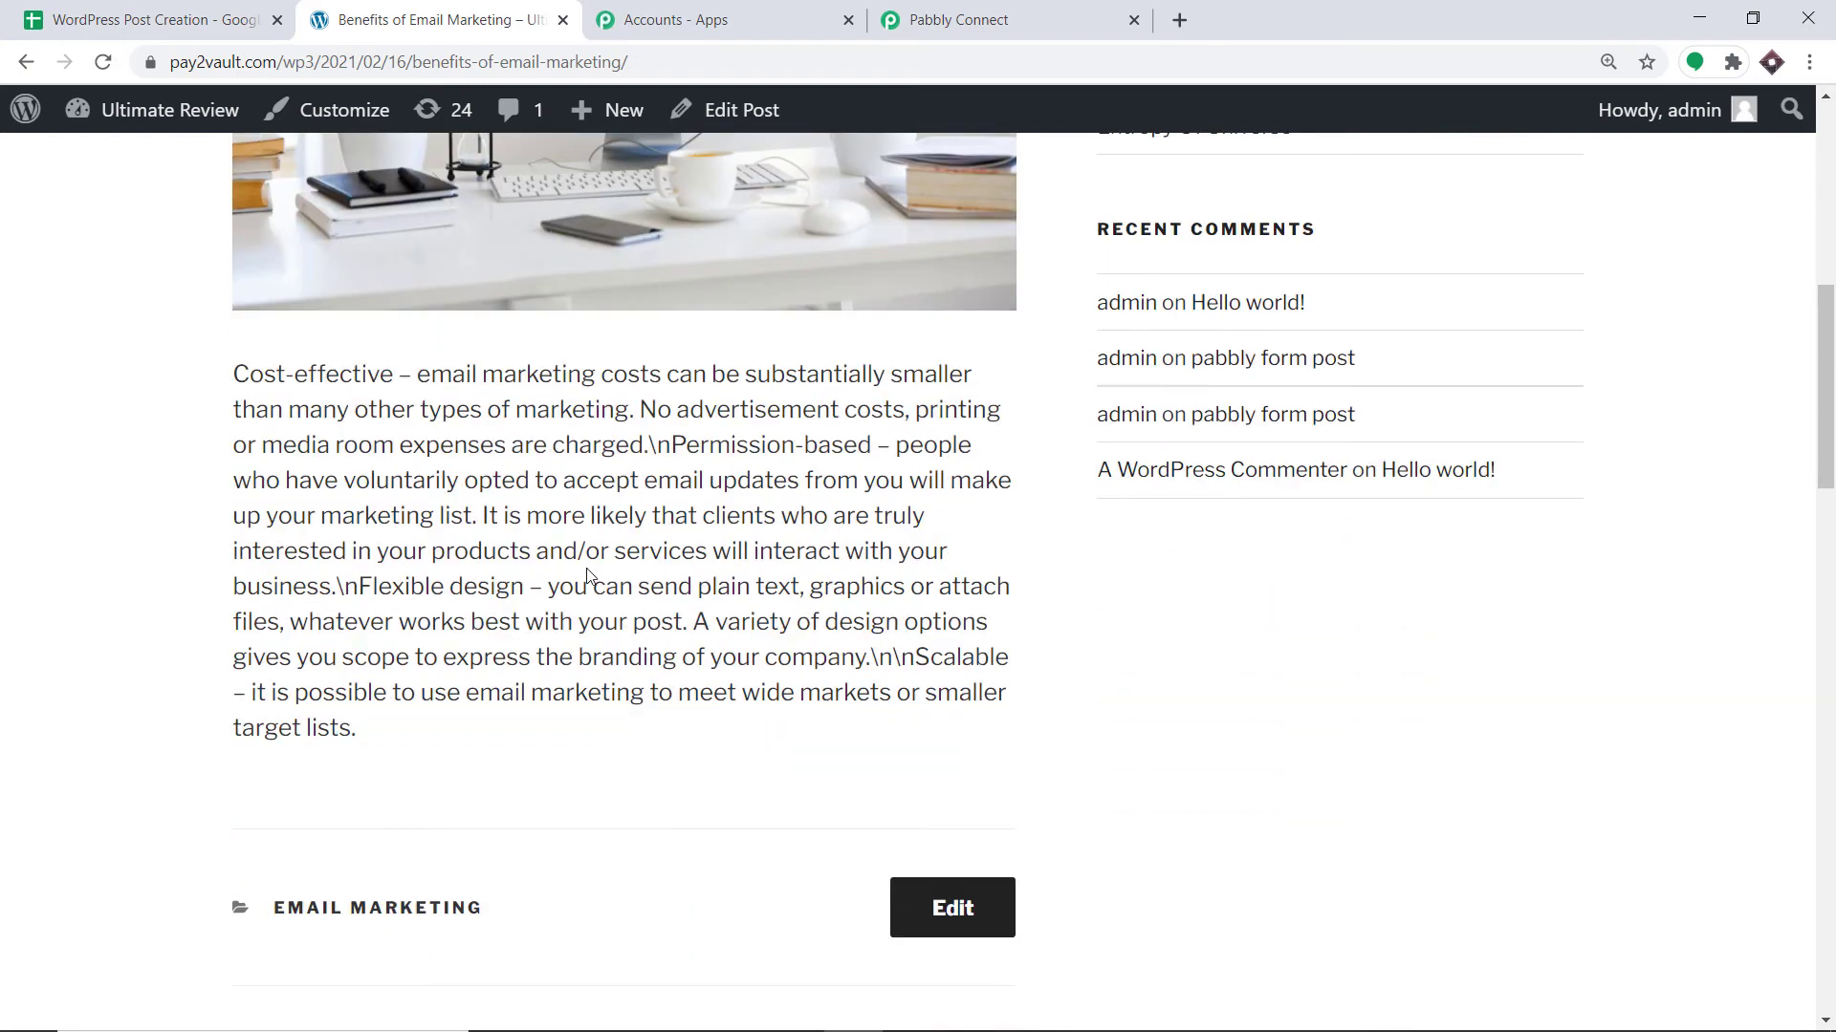
scroll(581, 560, up, 3)
scroll(581, 561, up, 4)
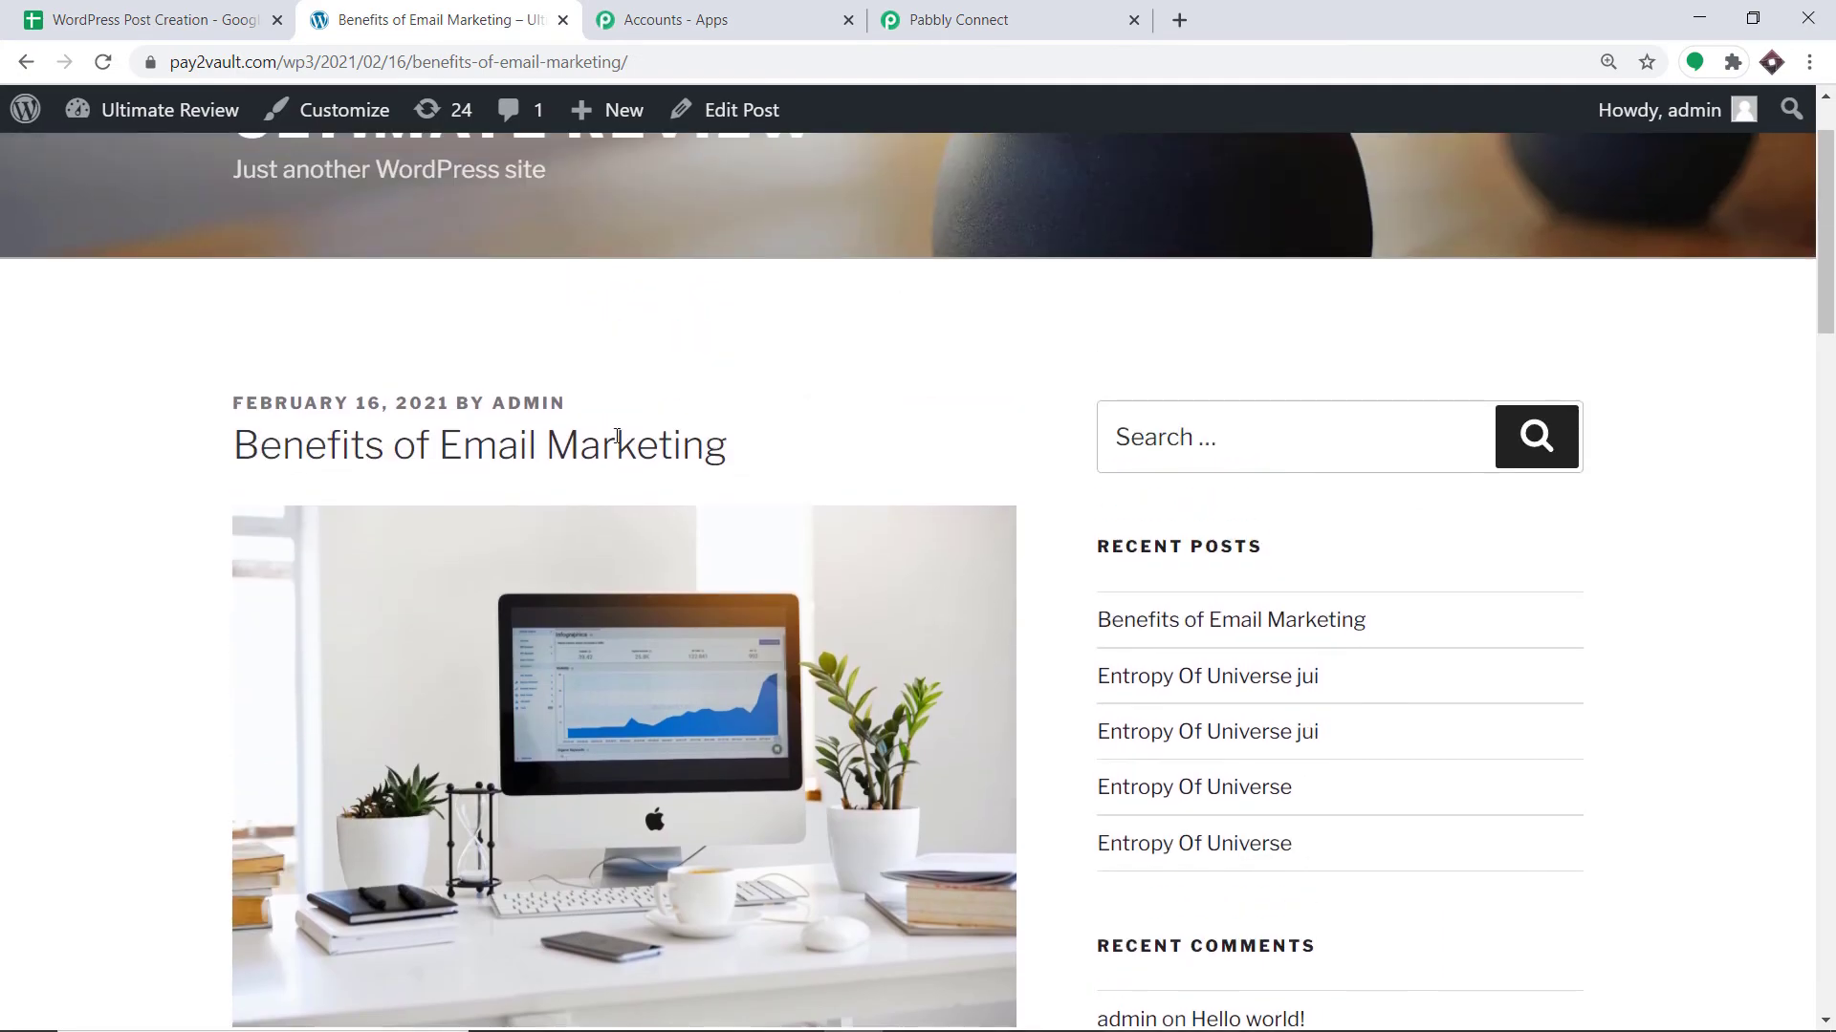
scroll(616, 436, down, 1)
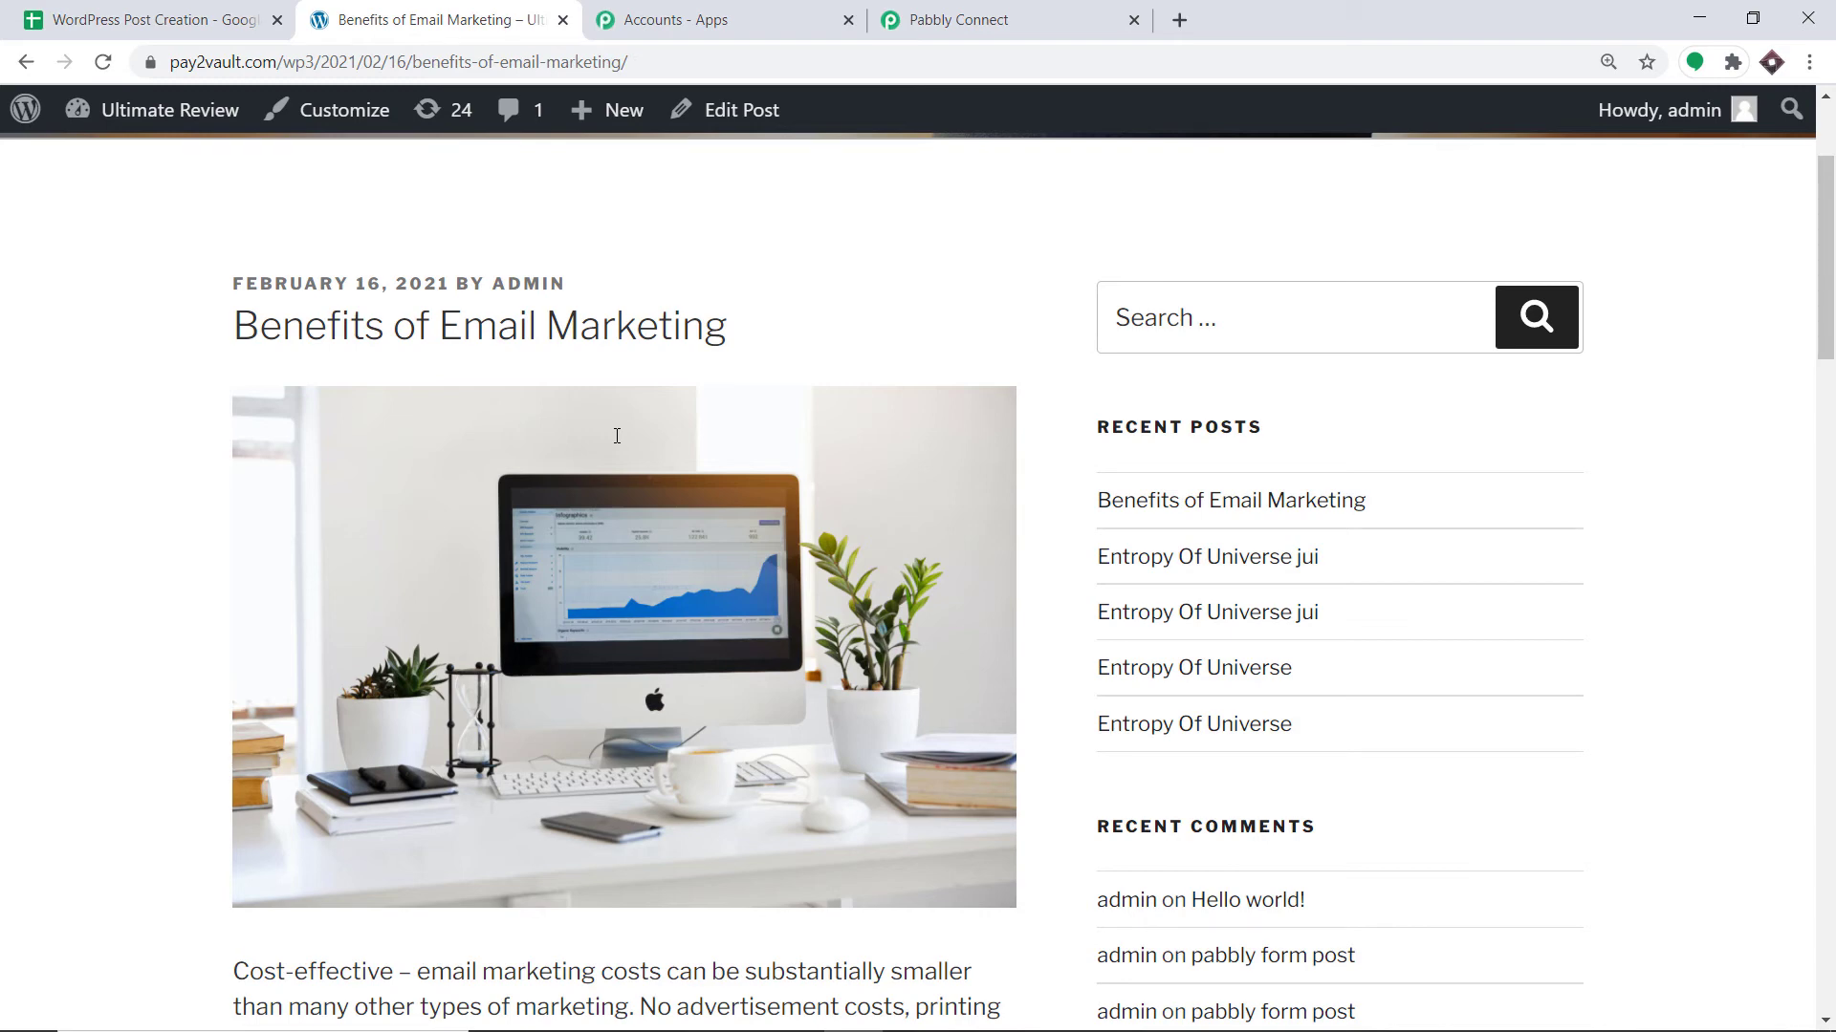
click(894, 20)
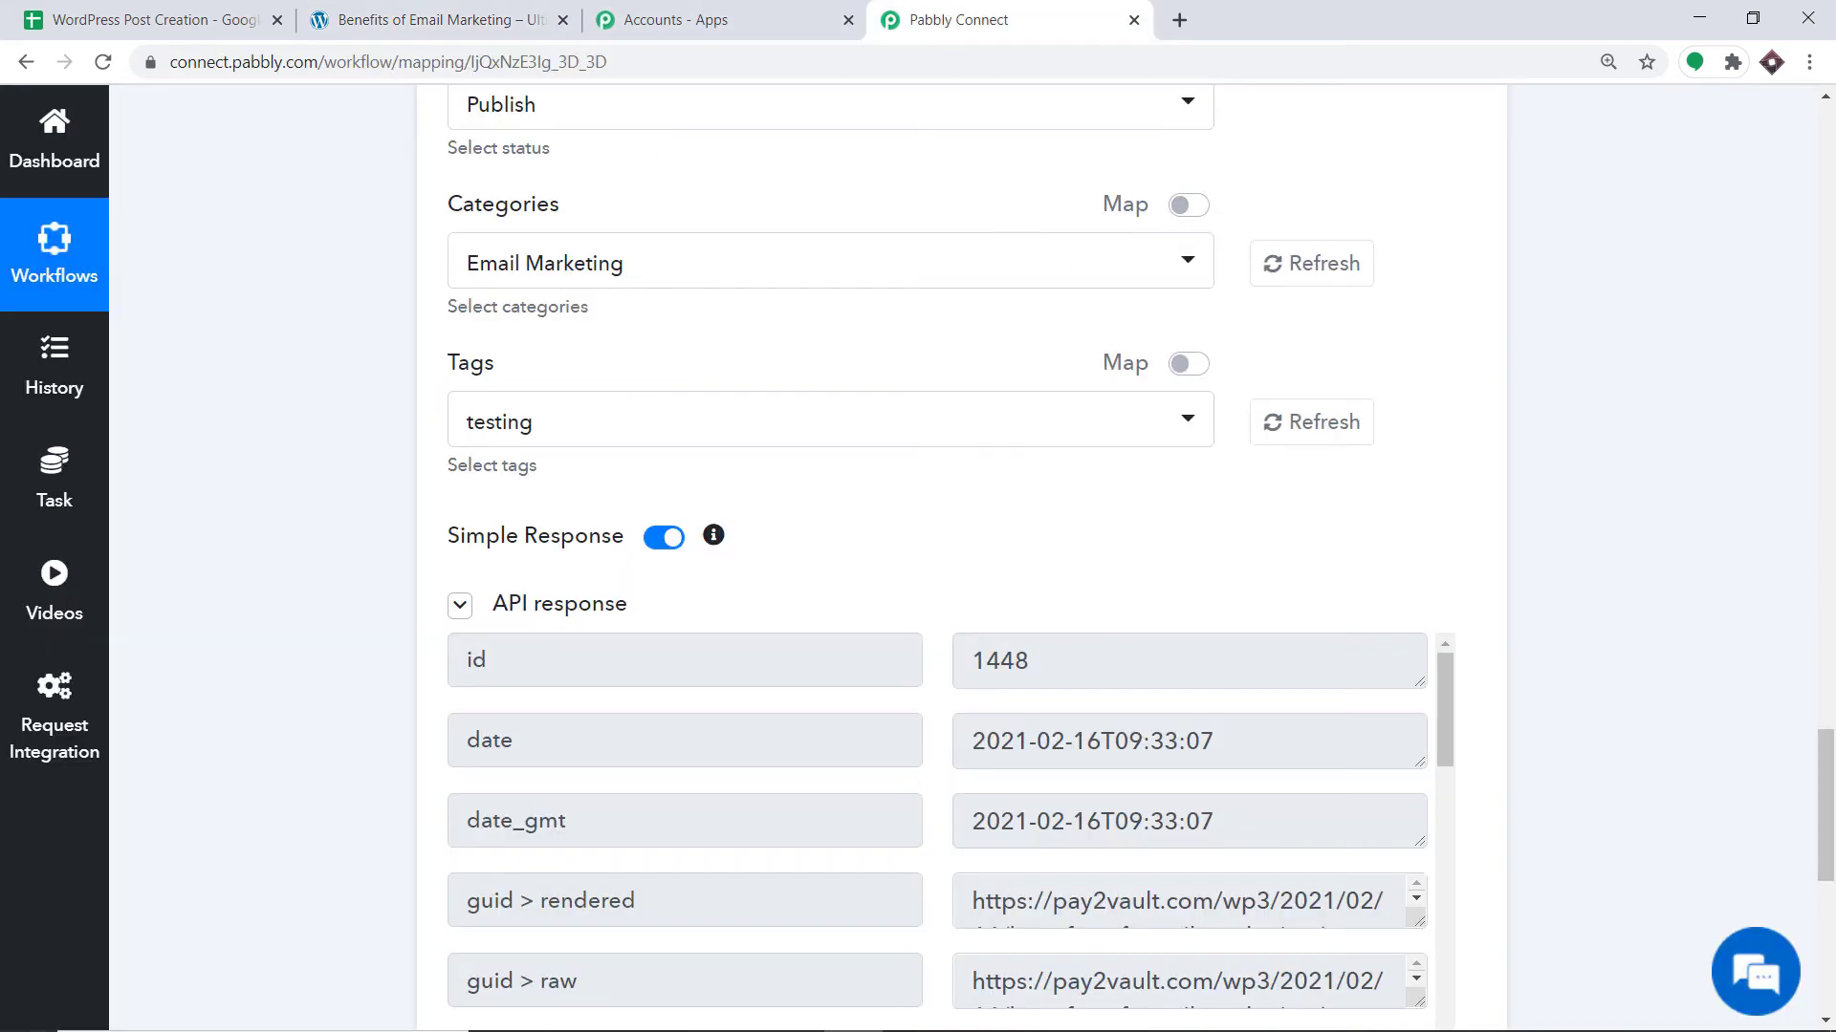
Collapse the WordPress and Google Sheets steps and return to the WordPress Post Creation spreadsheet.
scroll(831, 411, up, 20)
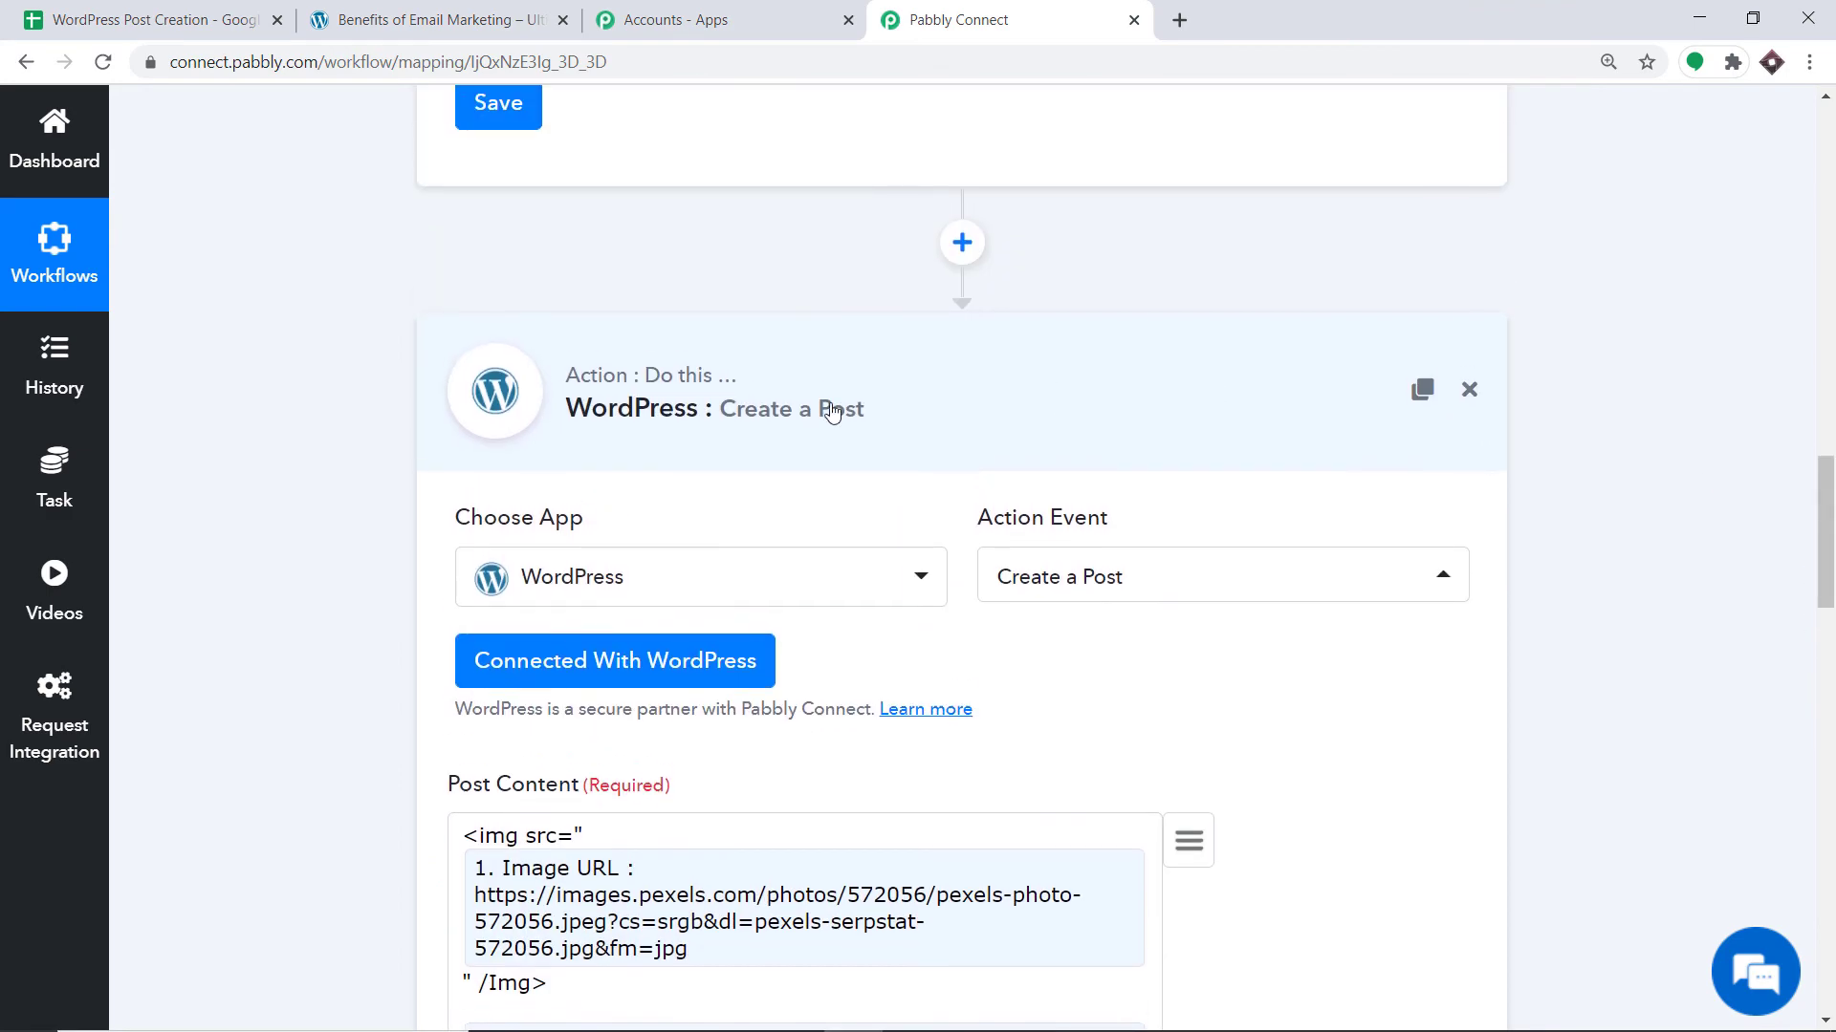
click(721, 449)
scroll(1769, 431, up, 6)
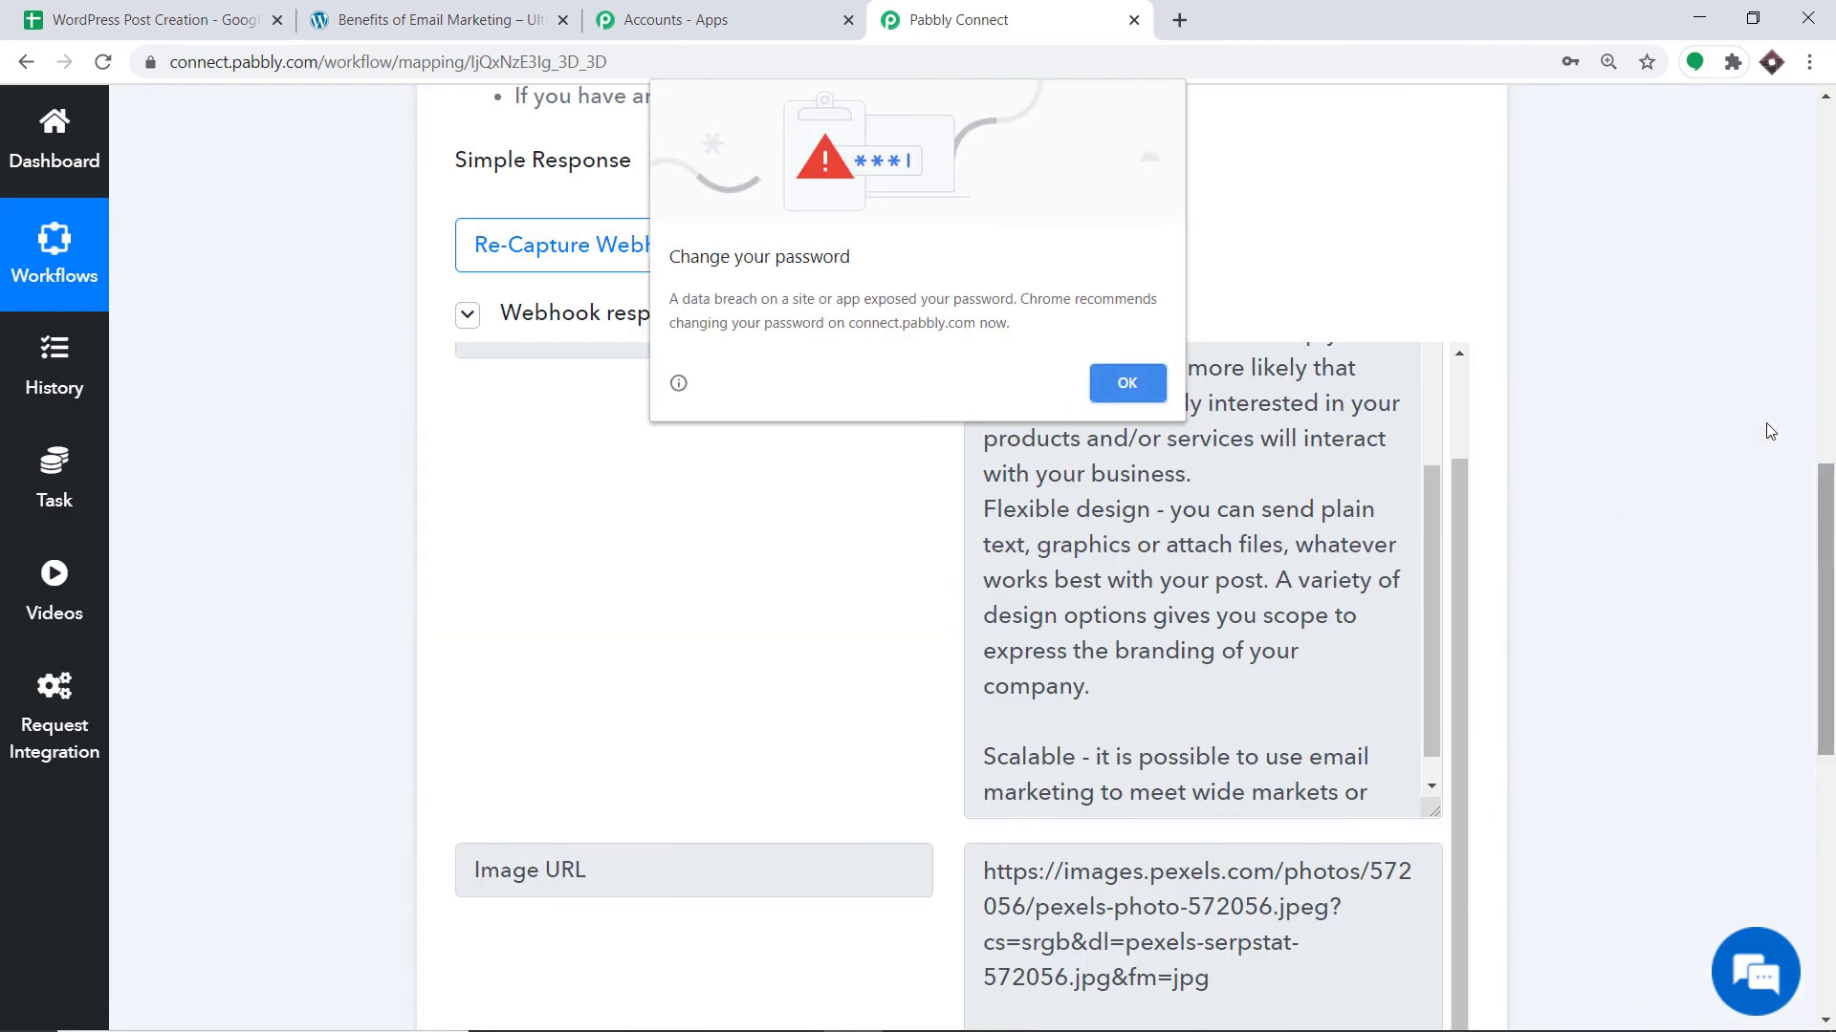
click(1126, 382)
scroll(1106, 381, up, 9)
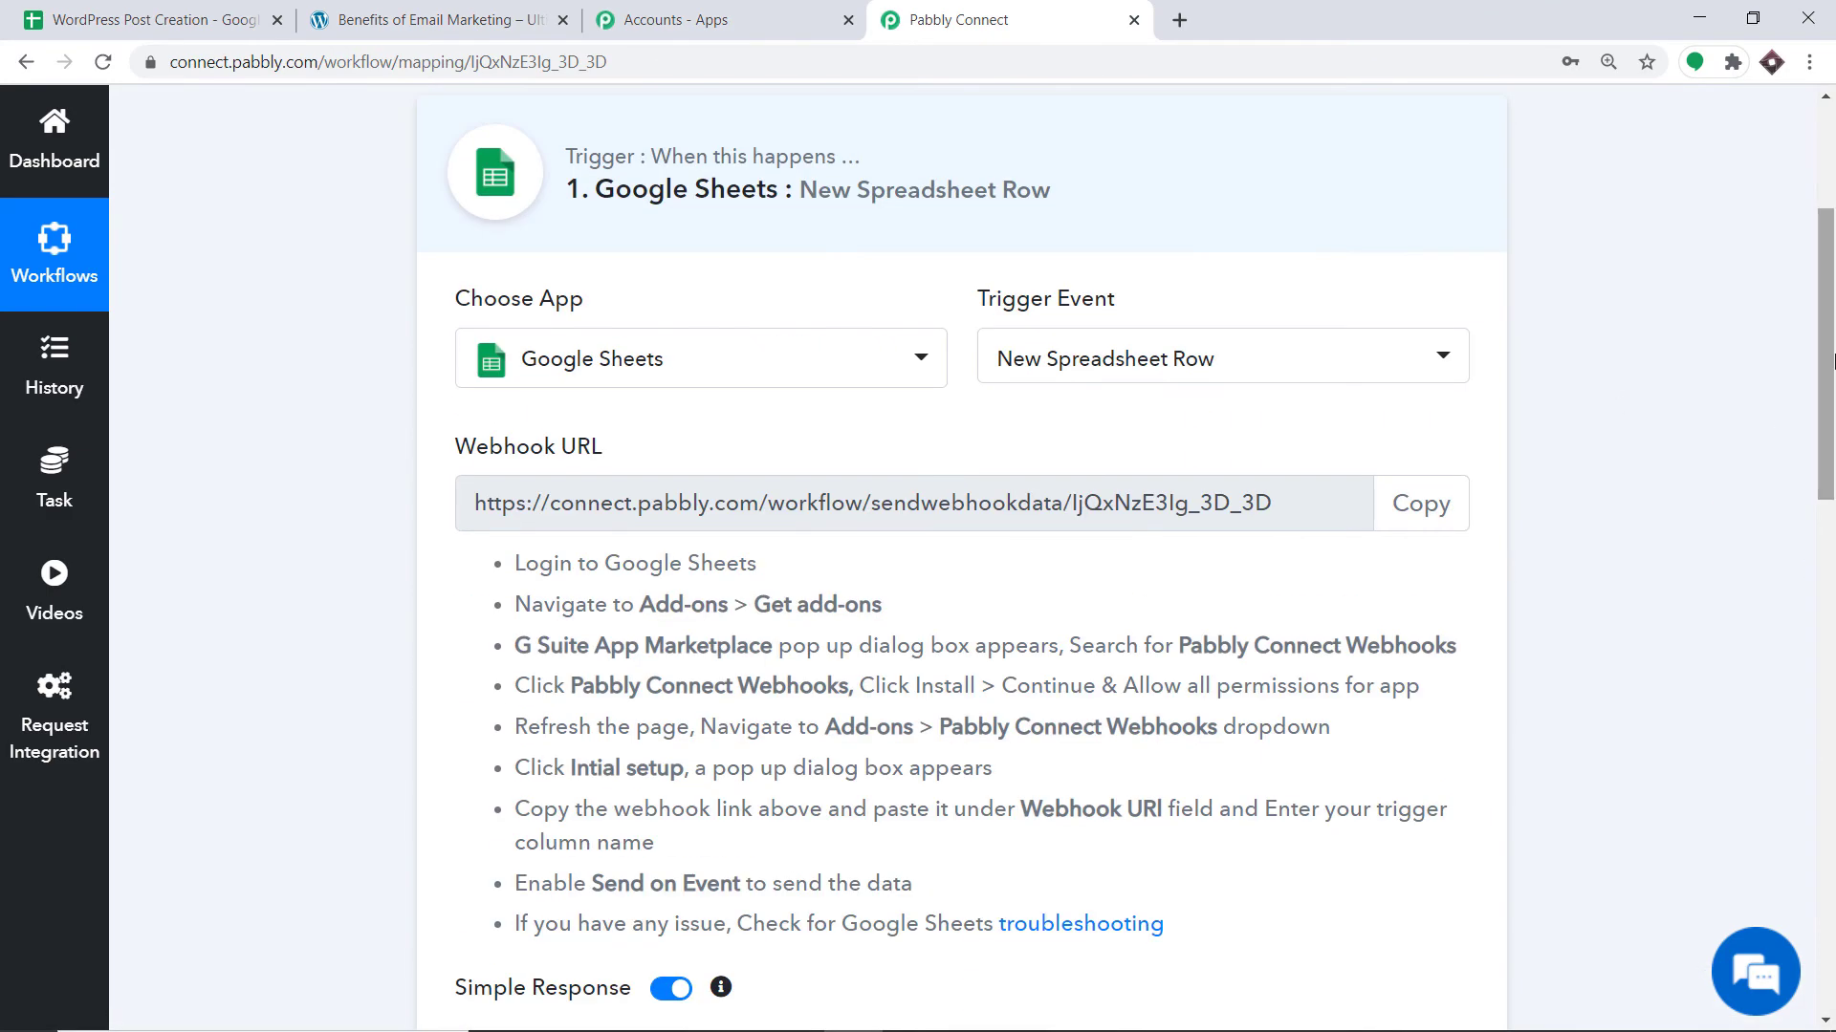
click(1106, 208)
scroll(1821, 246, up, 3)
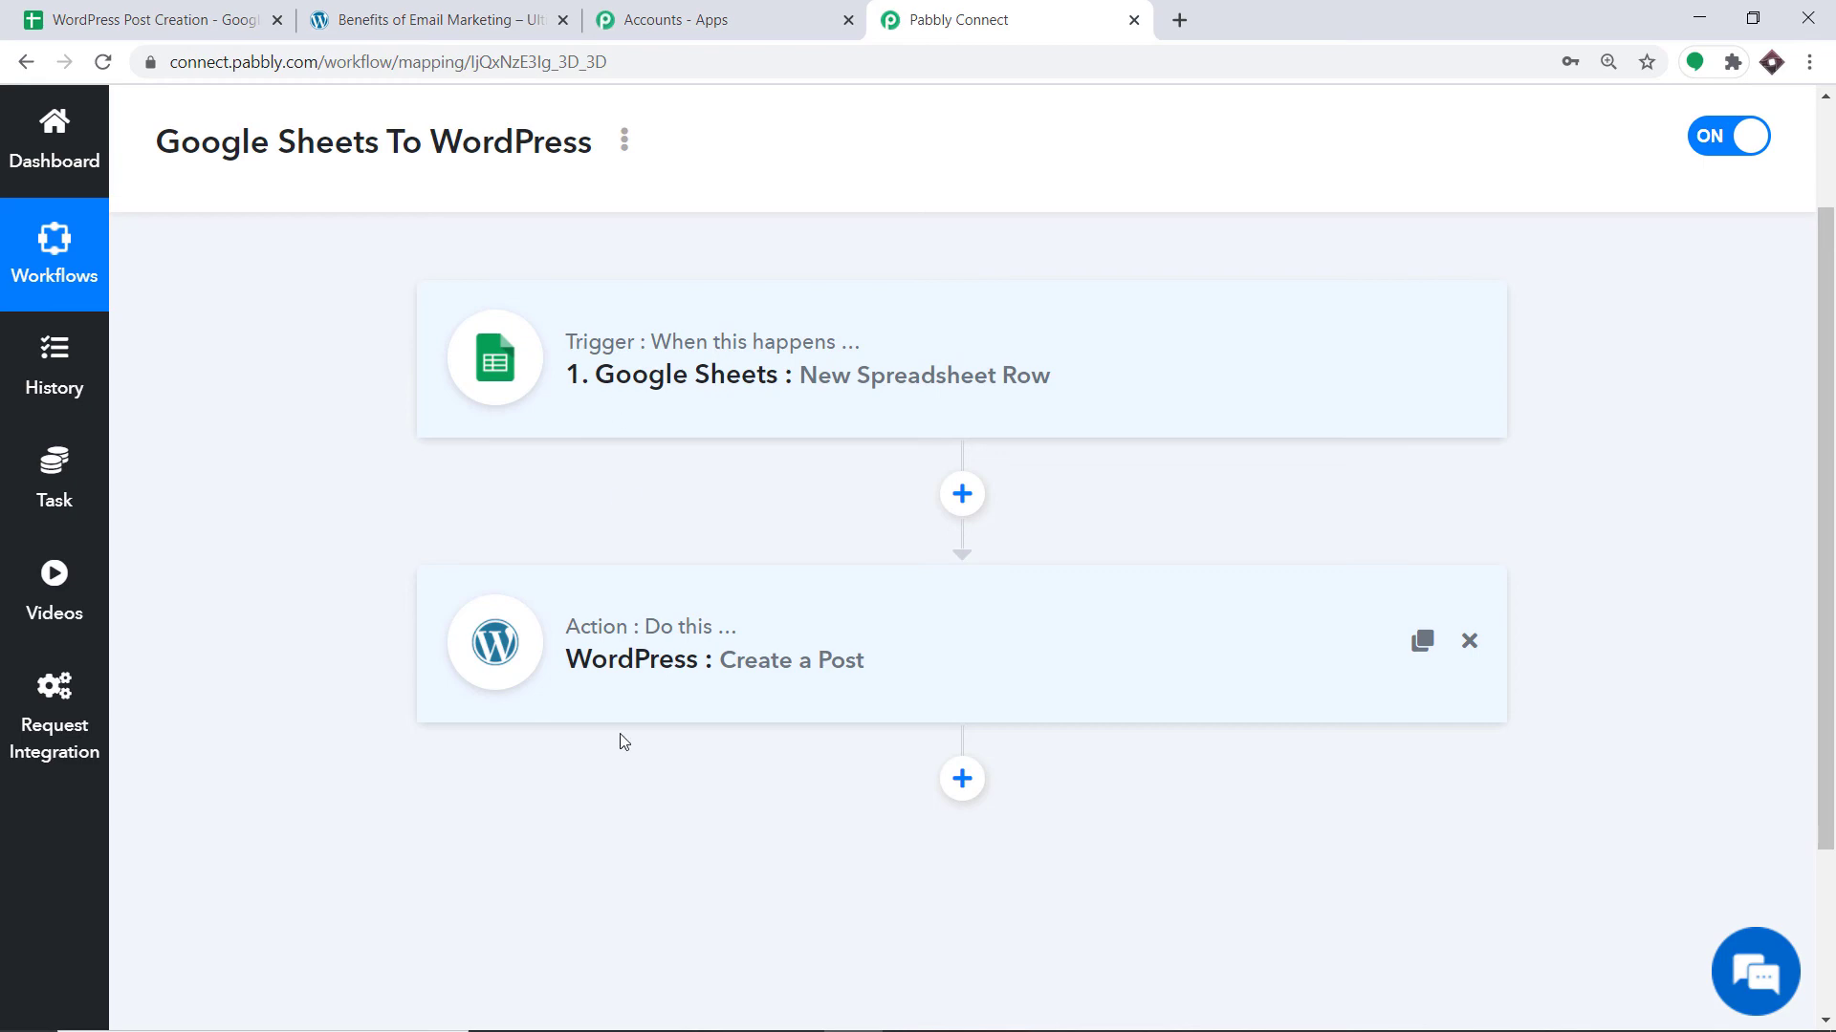
click(77, 12)
scroll(822, 521, up, 5)
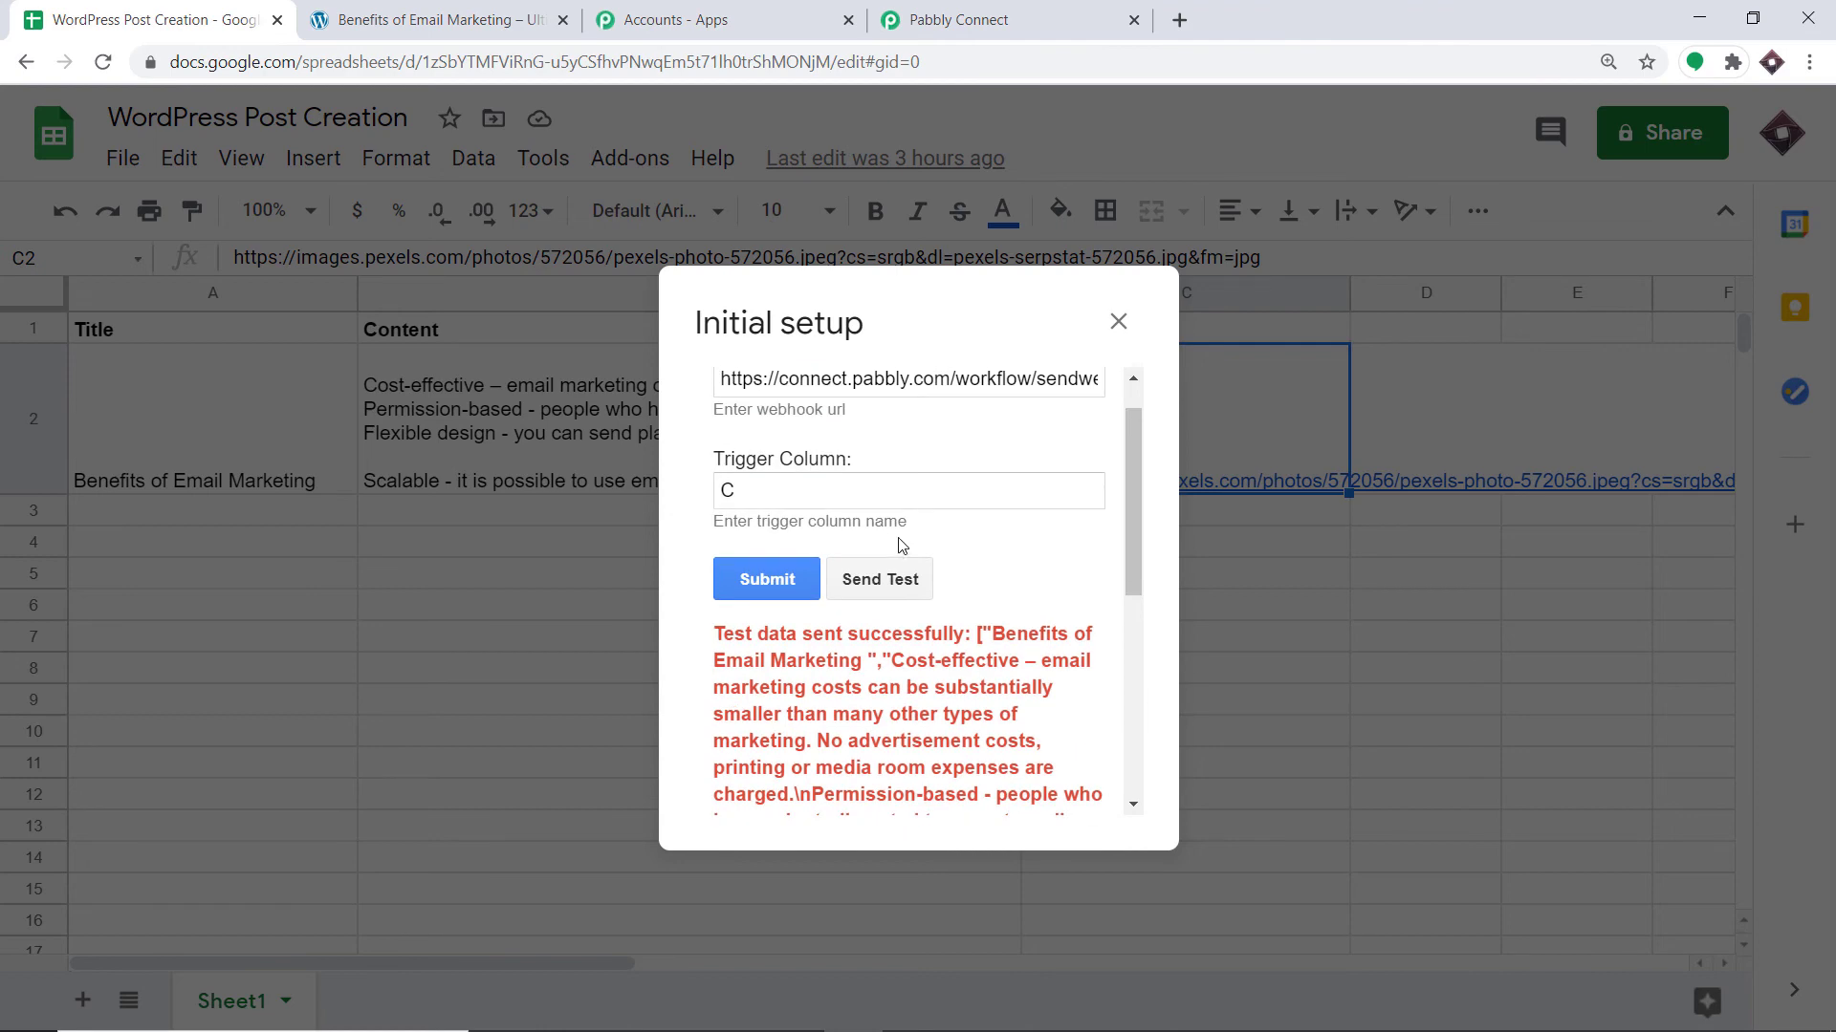
Submit the webhook setup with trigger column C, select A3, and enable Send On Event.
click(767, 584)
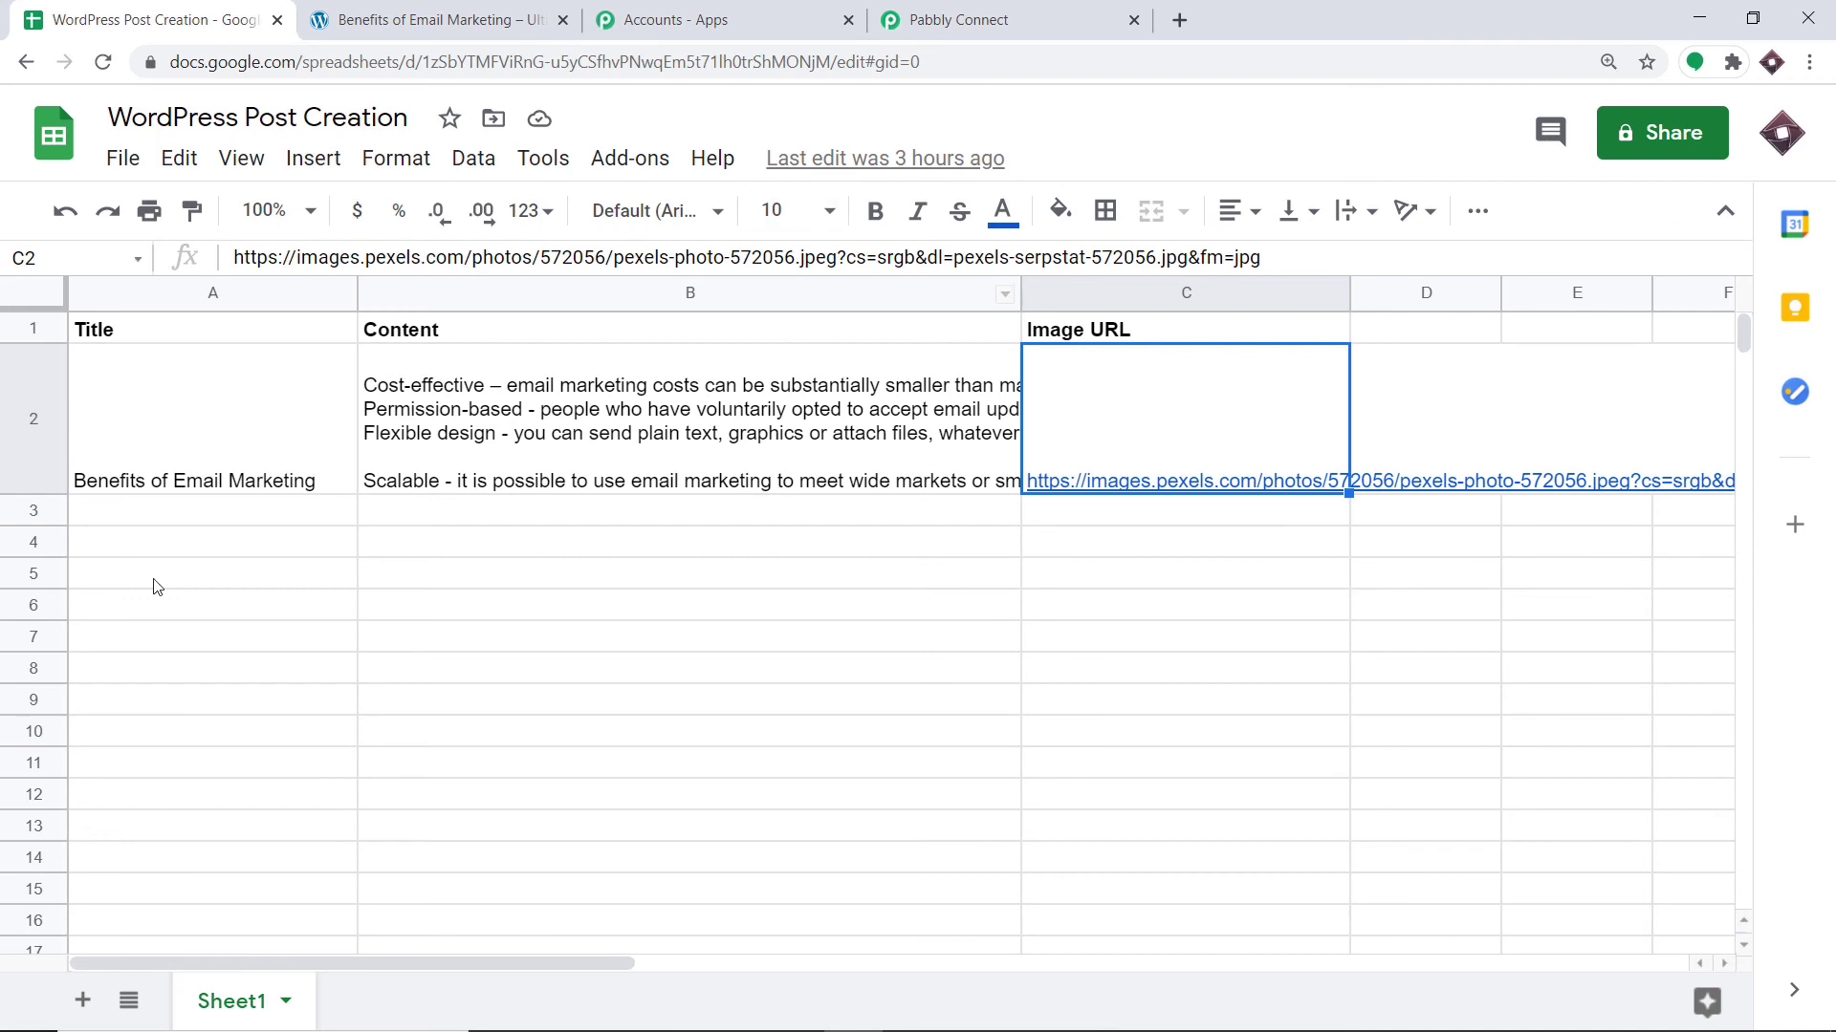
click(105, 512)
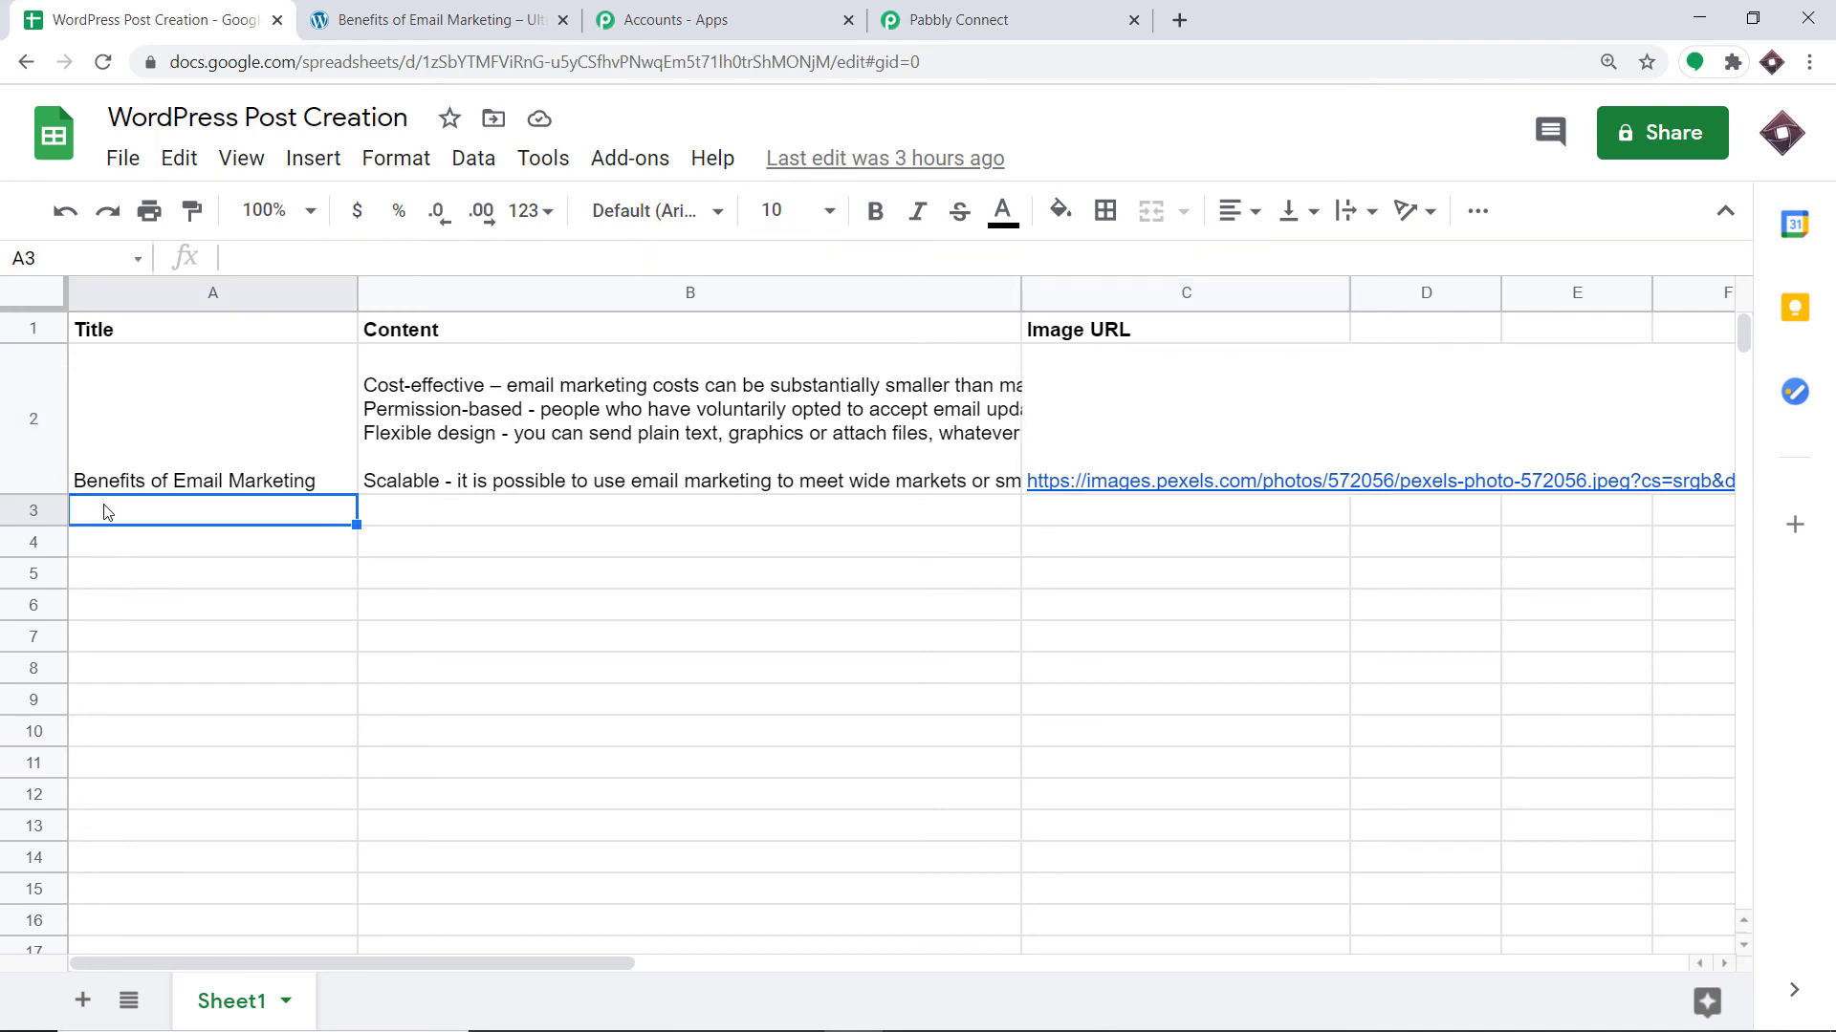
click(631, 159)
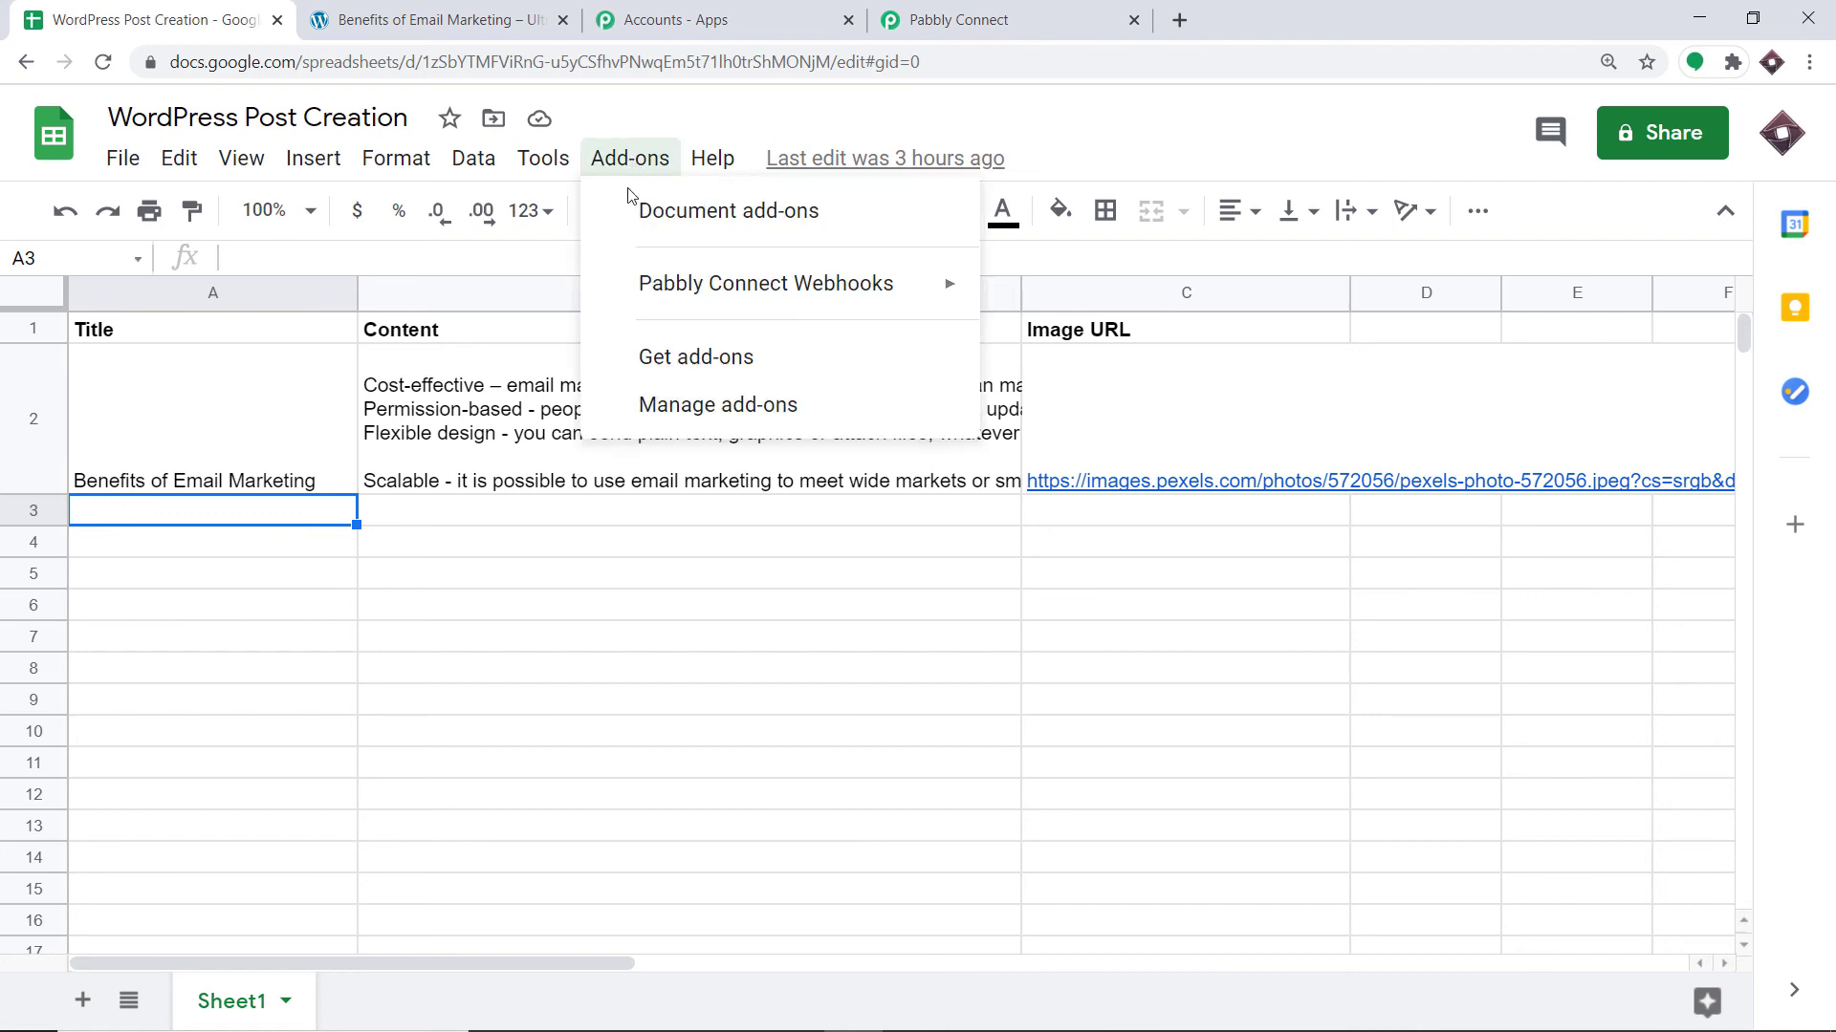
mouse_move(633, 281)
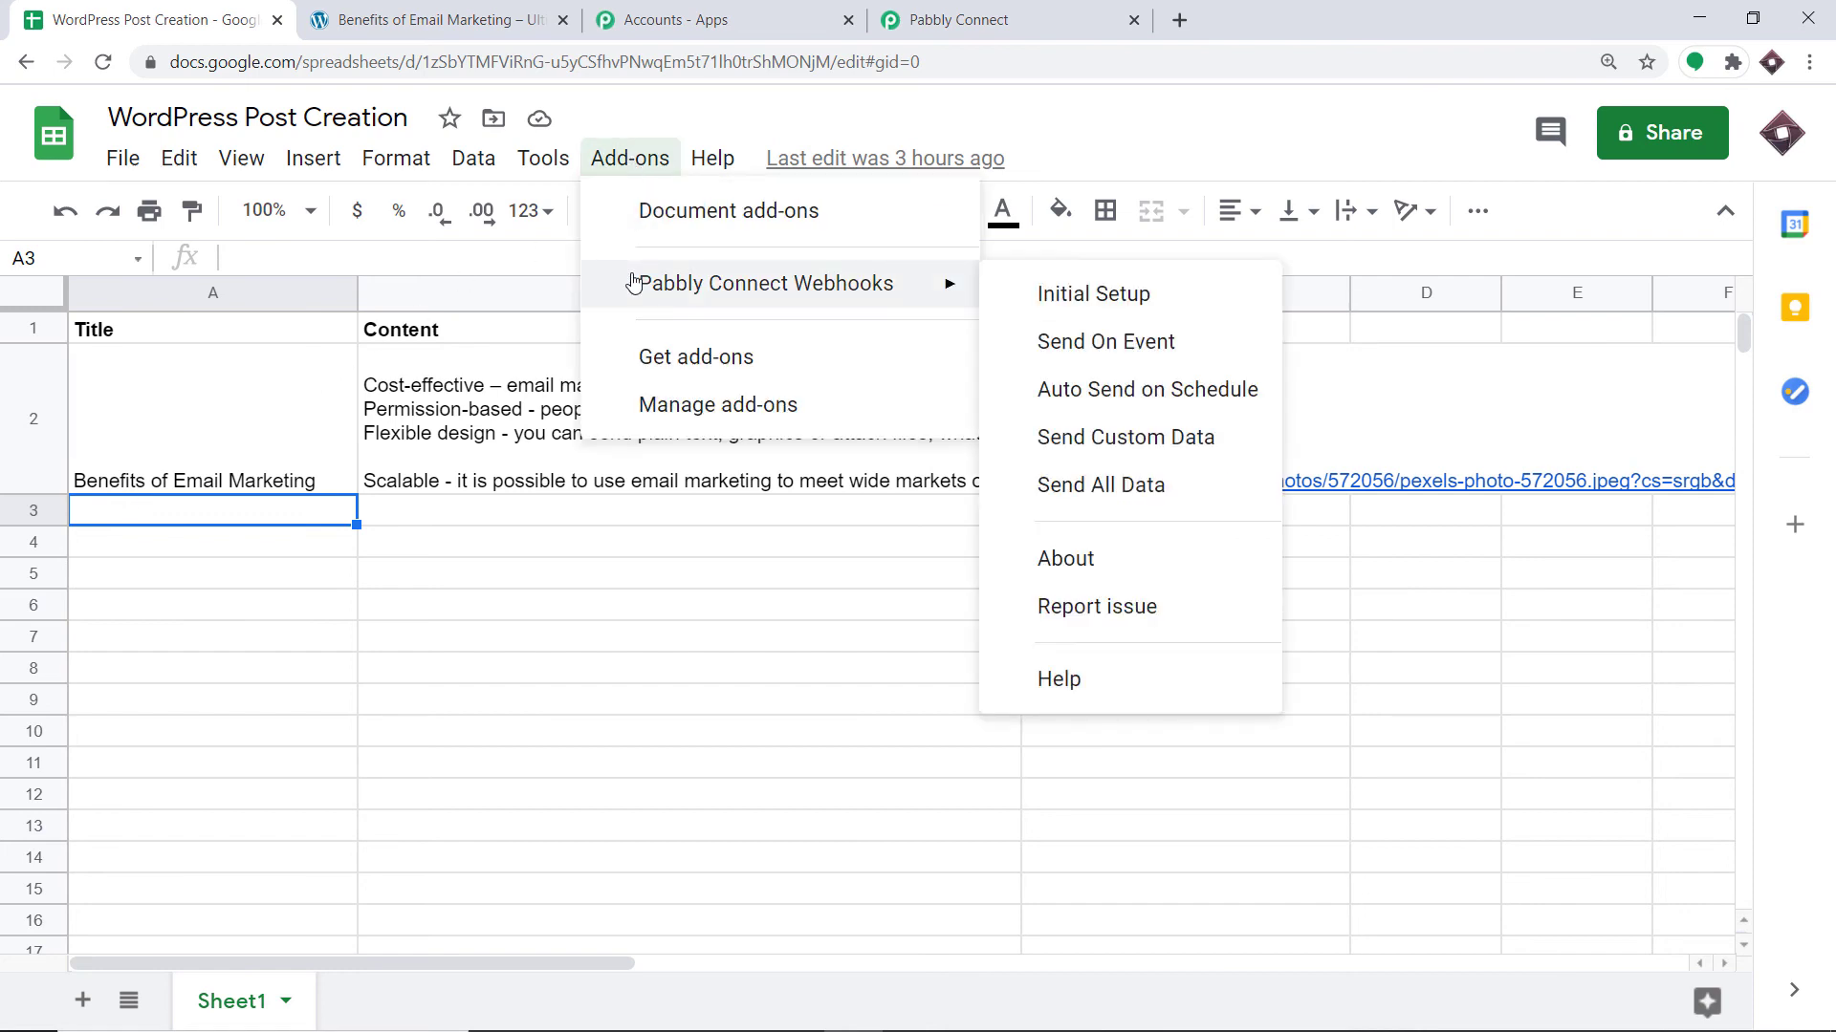
click(1147, 350)
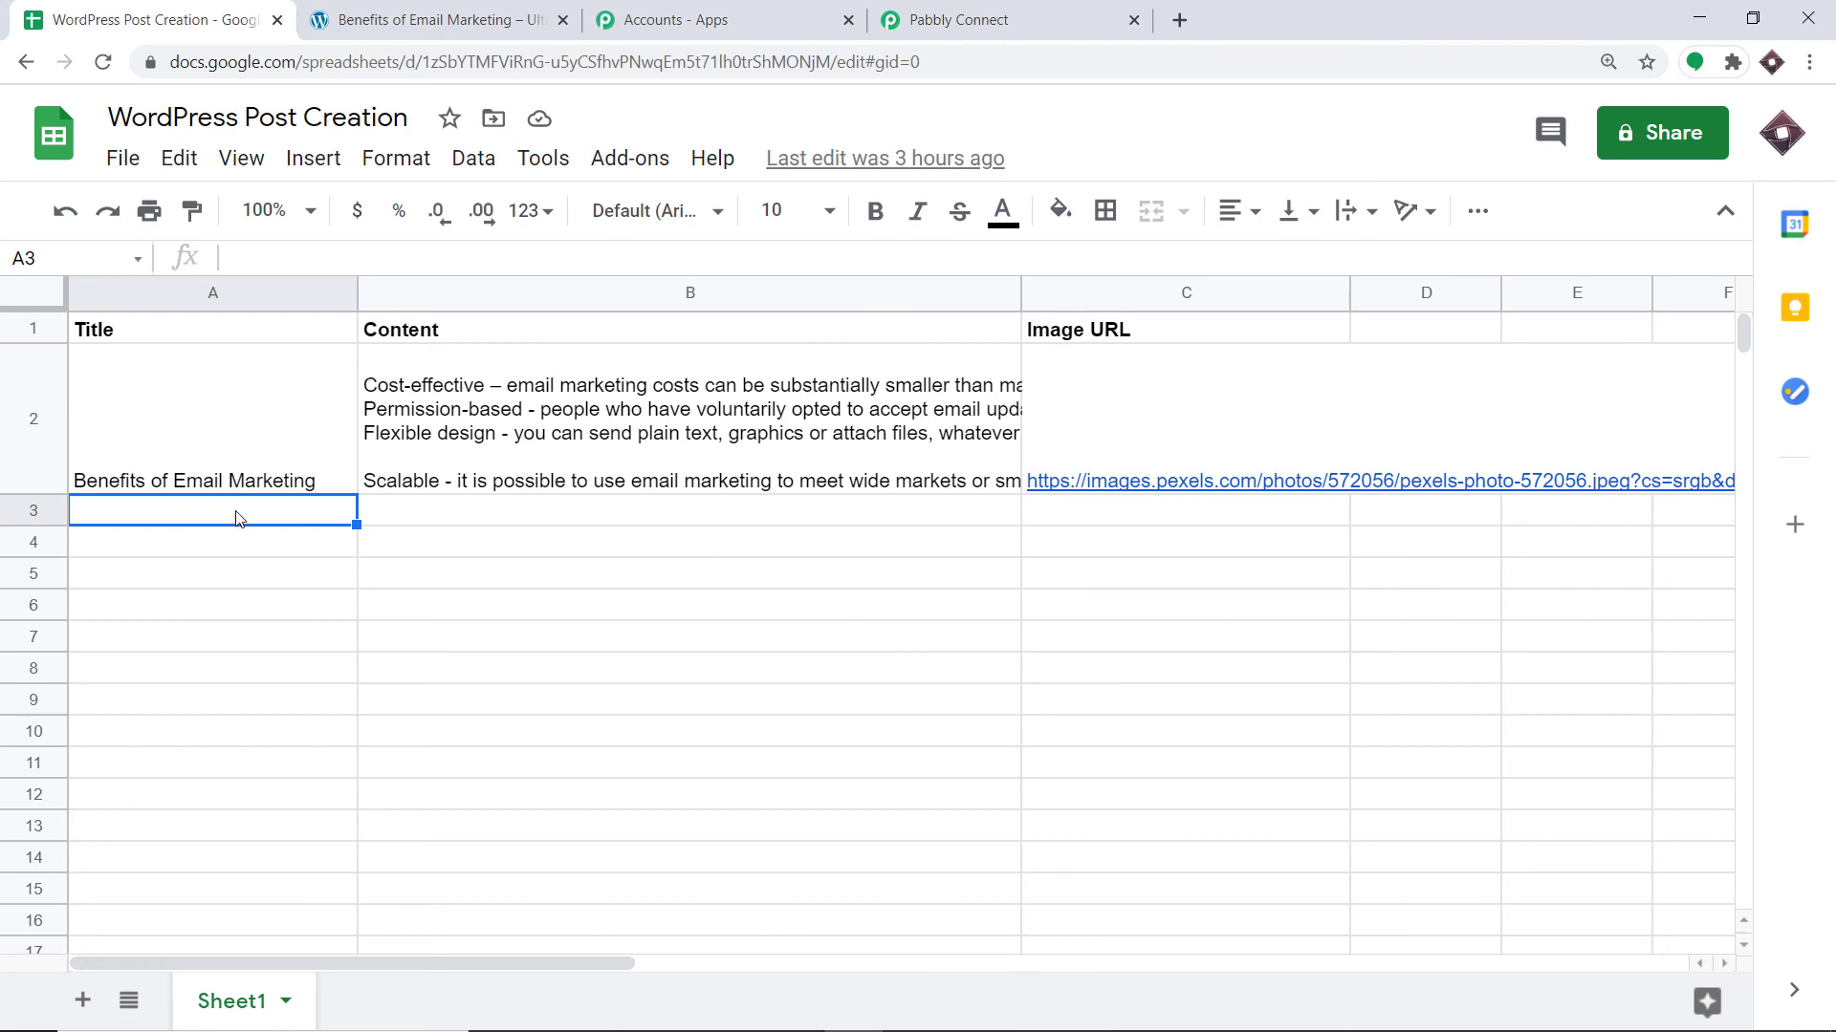
Enter 'Best Email Marketing Tool' in A3 with its content and image URL in row 3.
text(B)
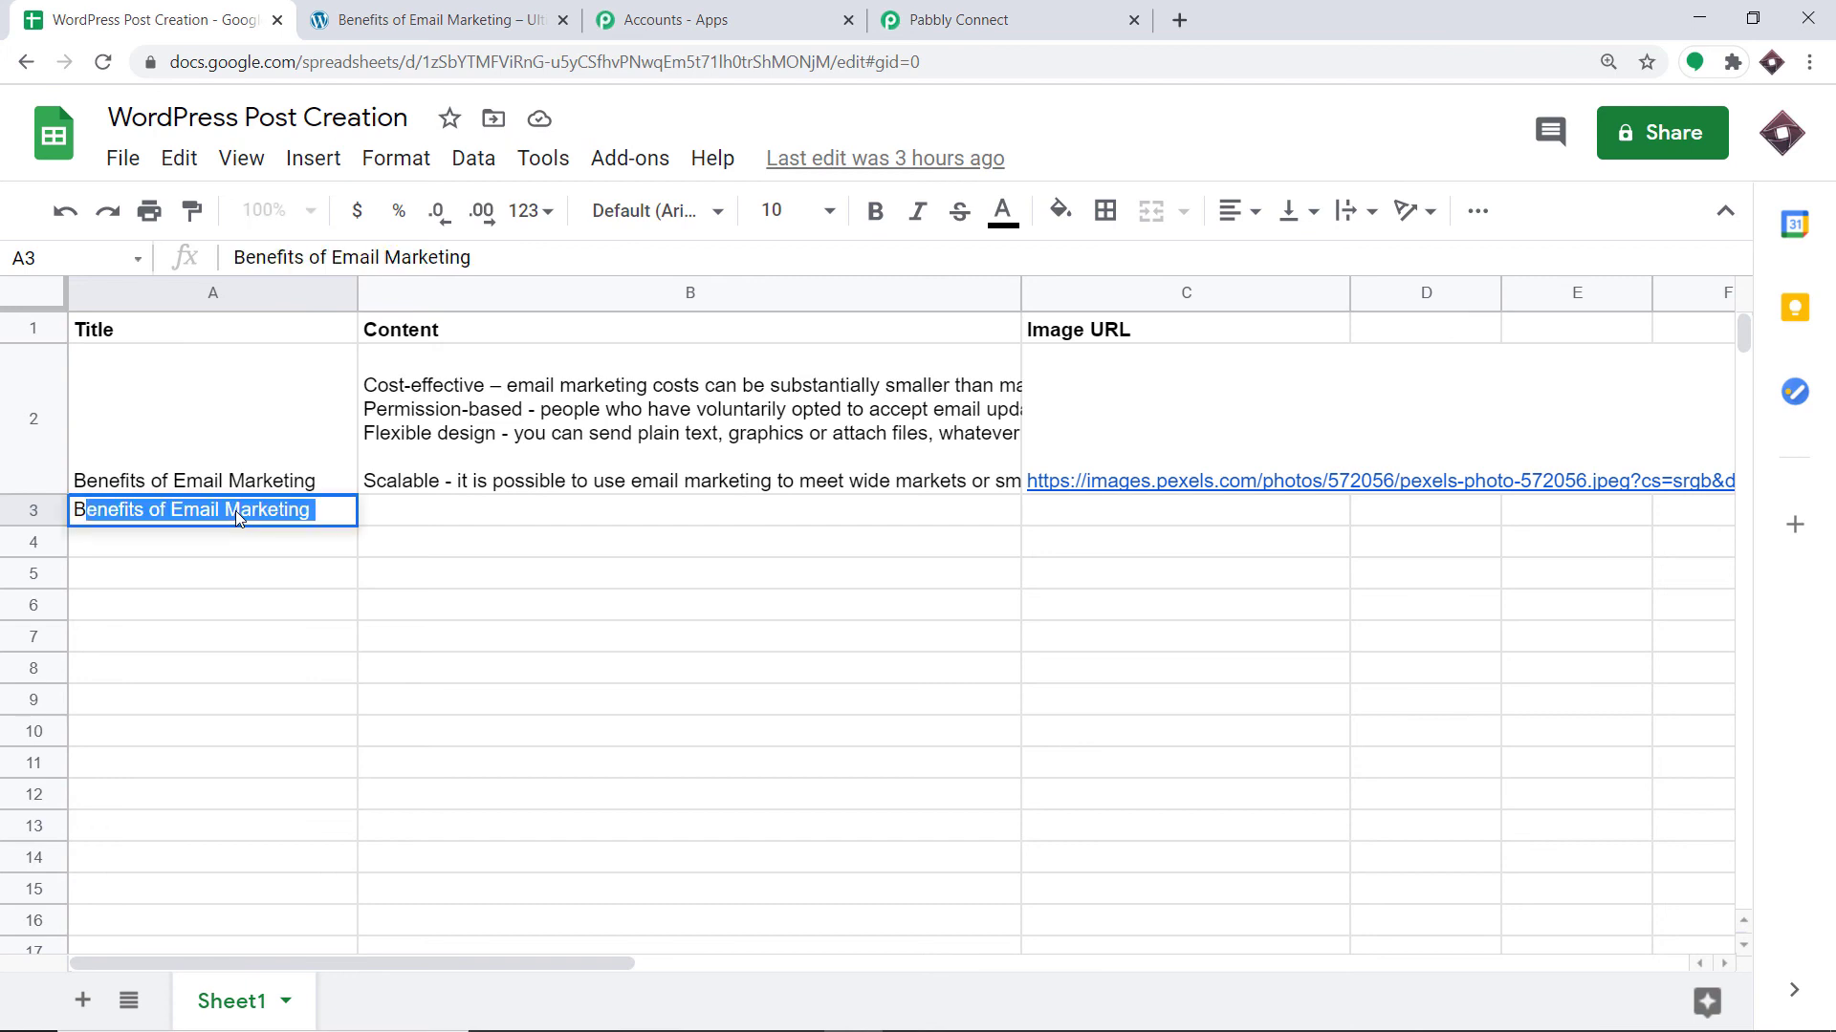
text(est E)
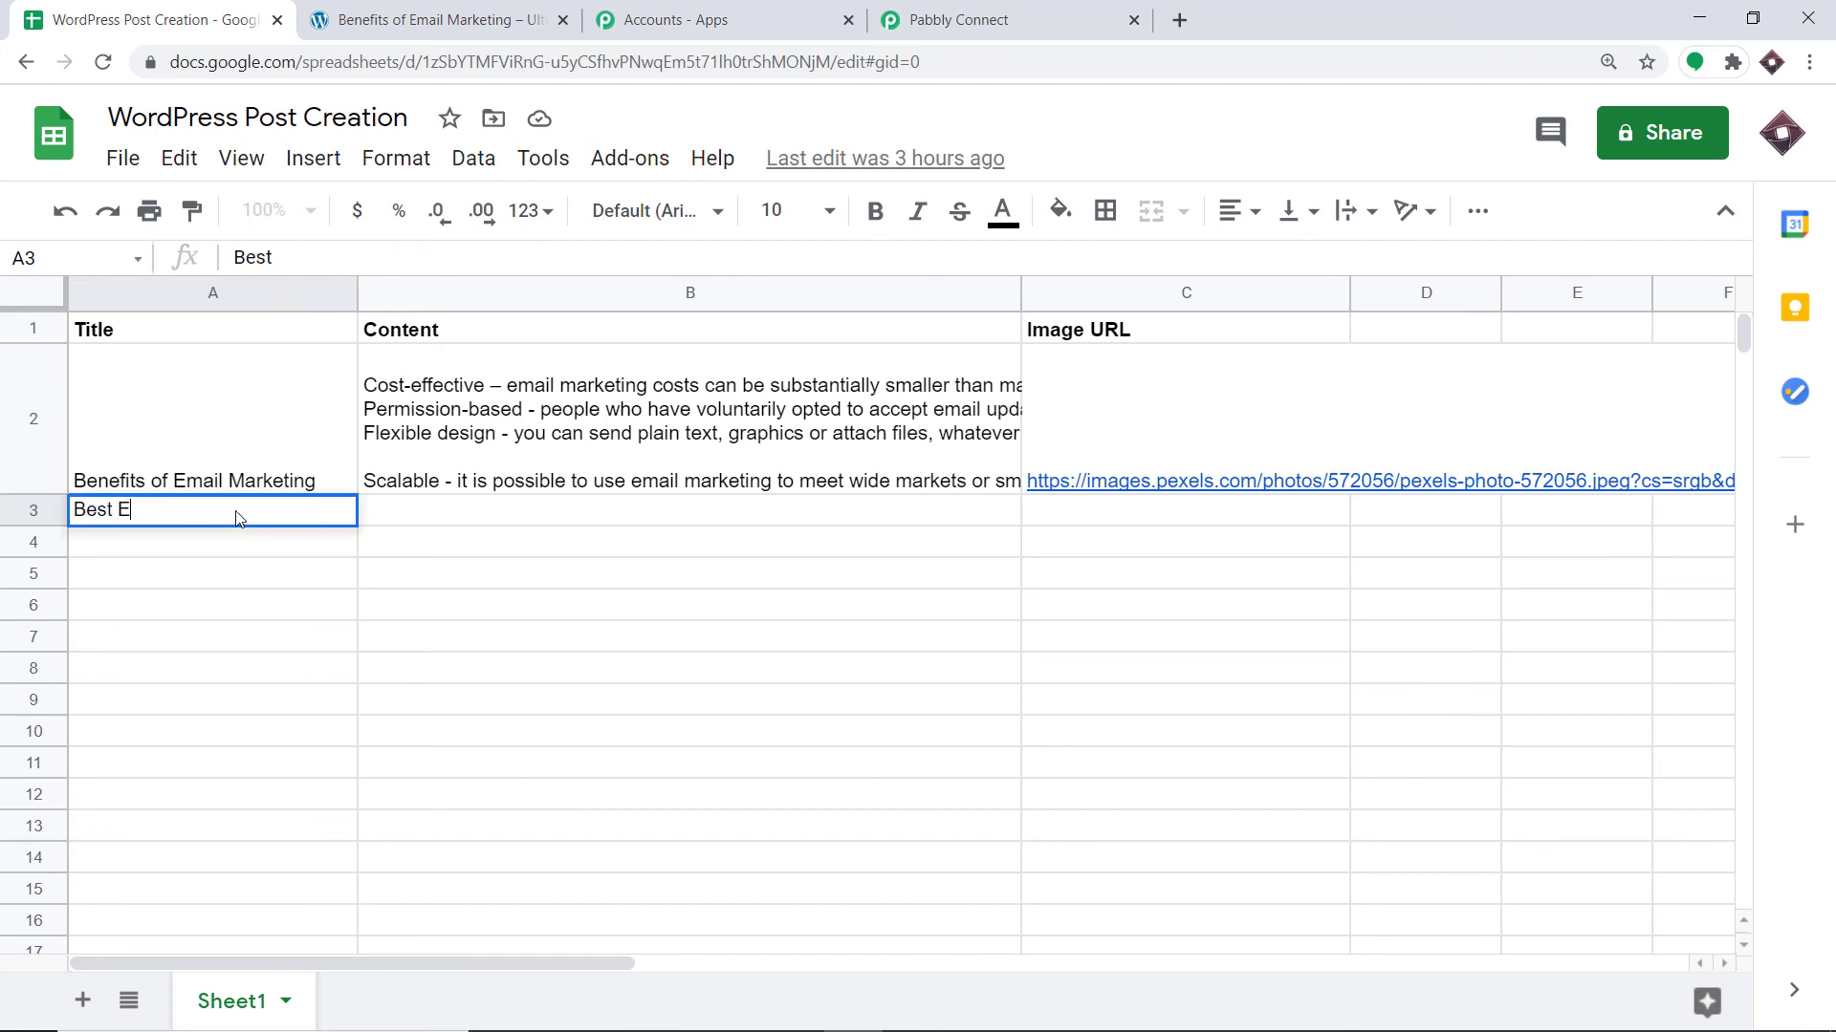
text(mail Marketing)
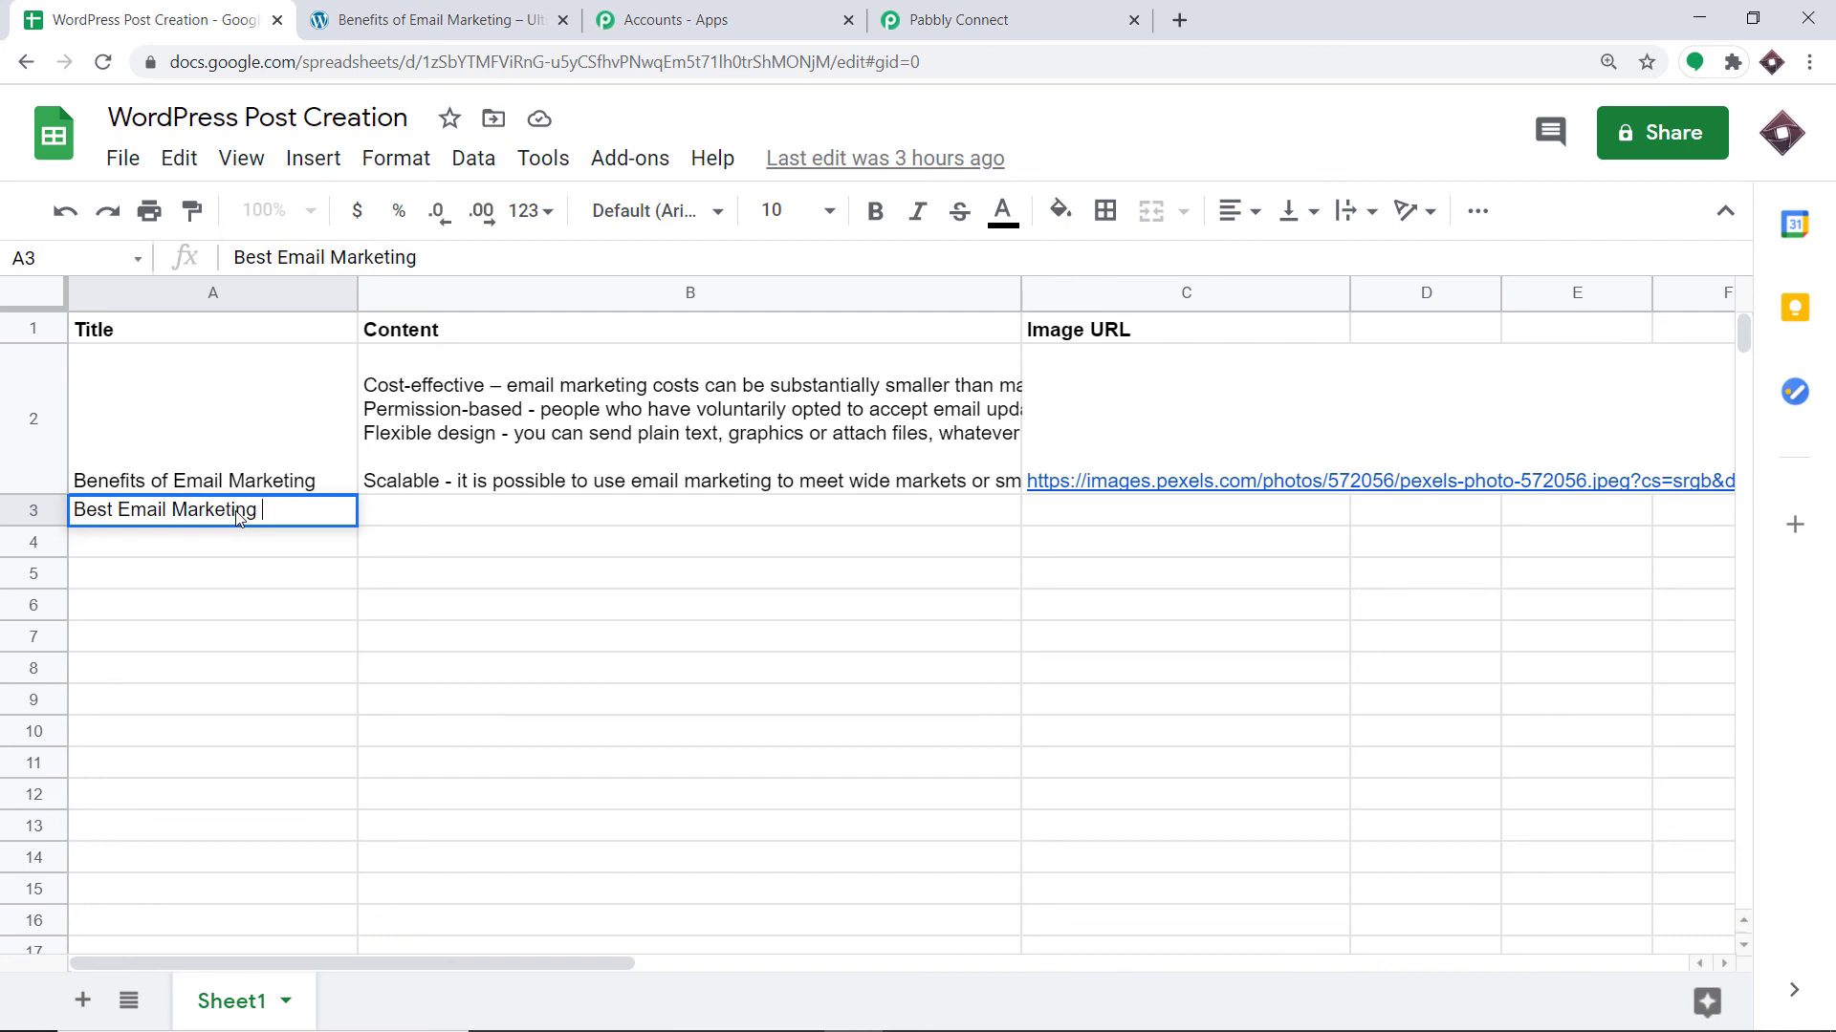
text( Tools)
click(402, 514)
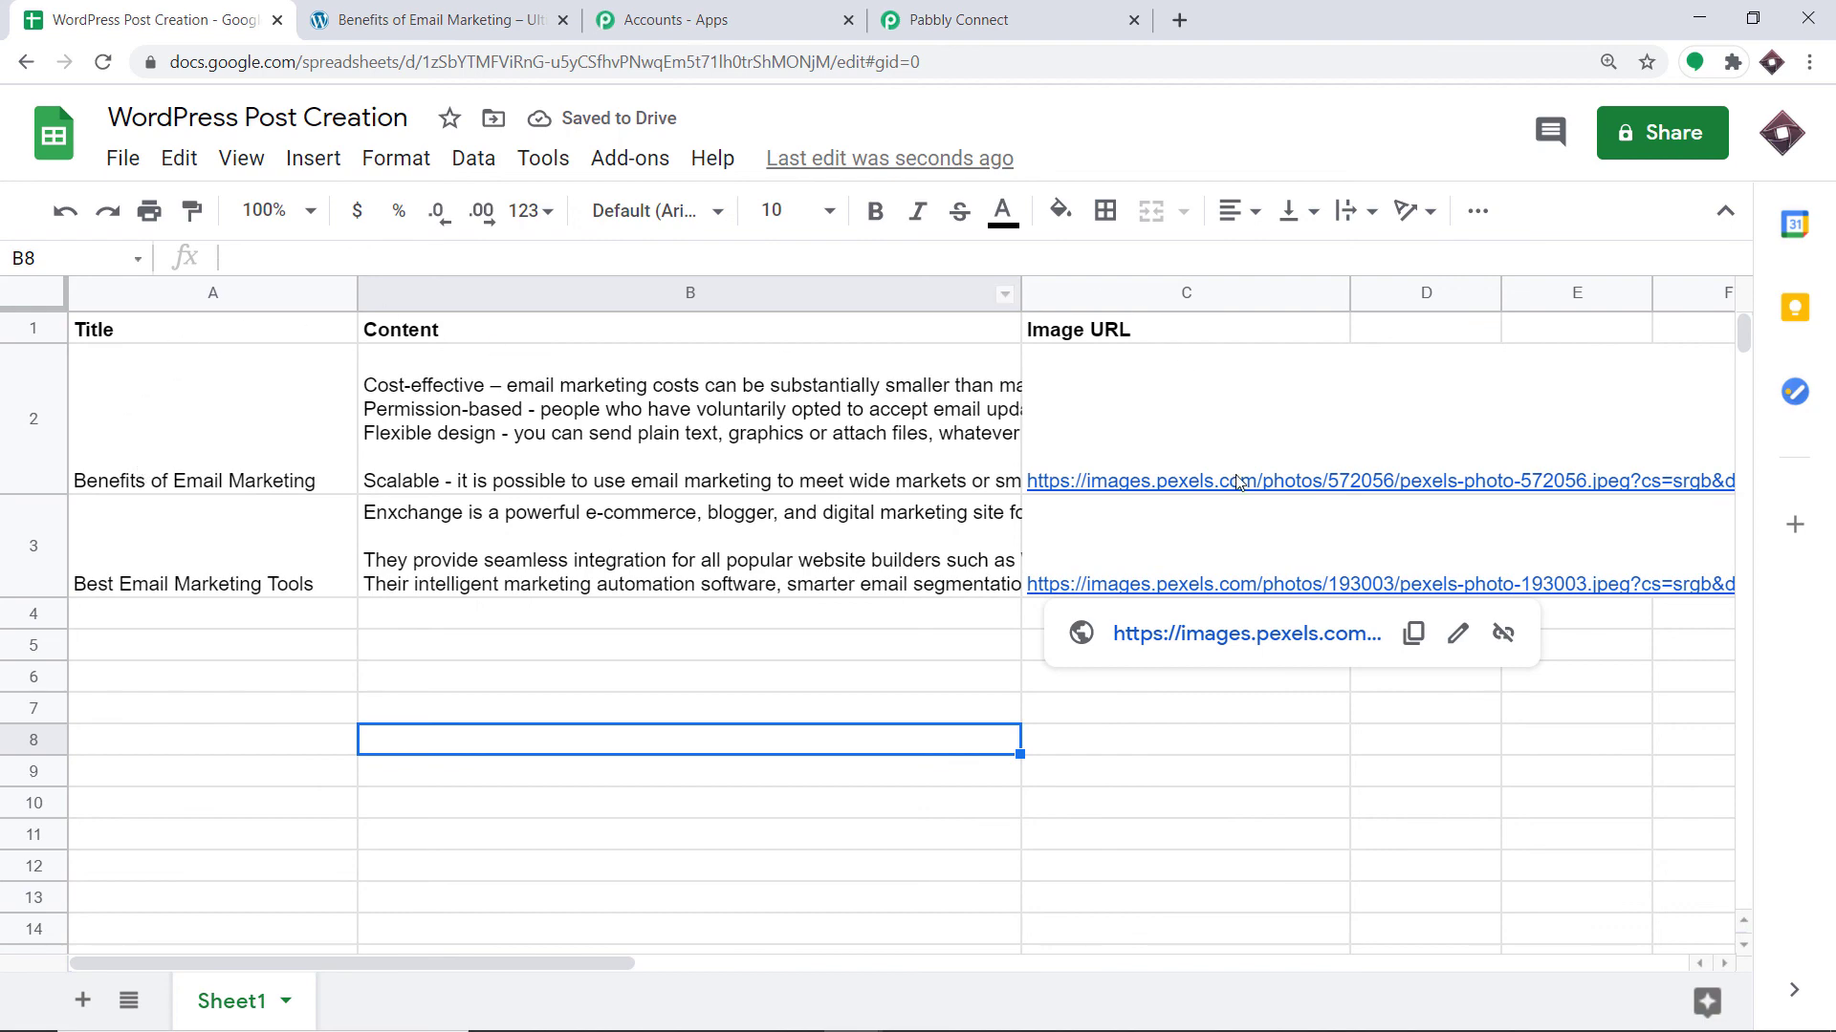
mouse_move(1236, 483)
click(378, 14)
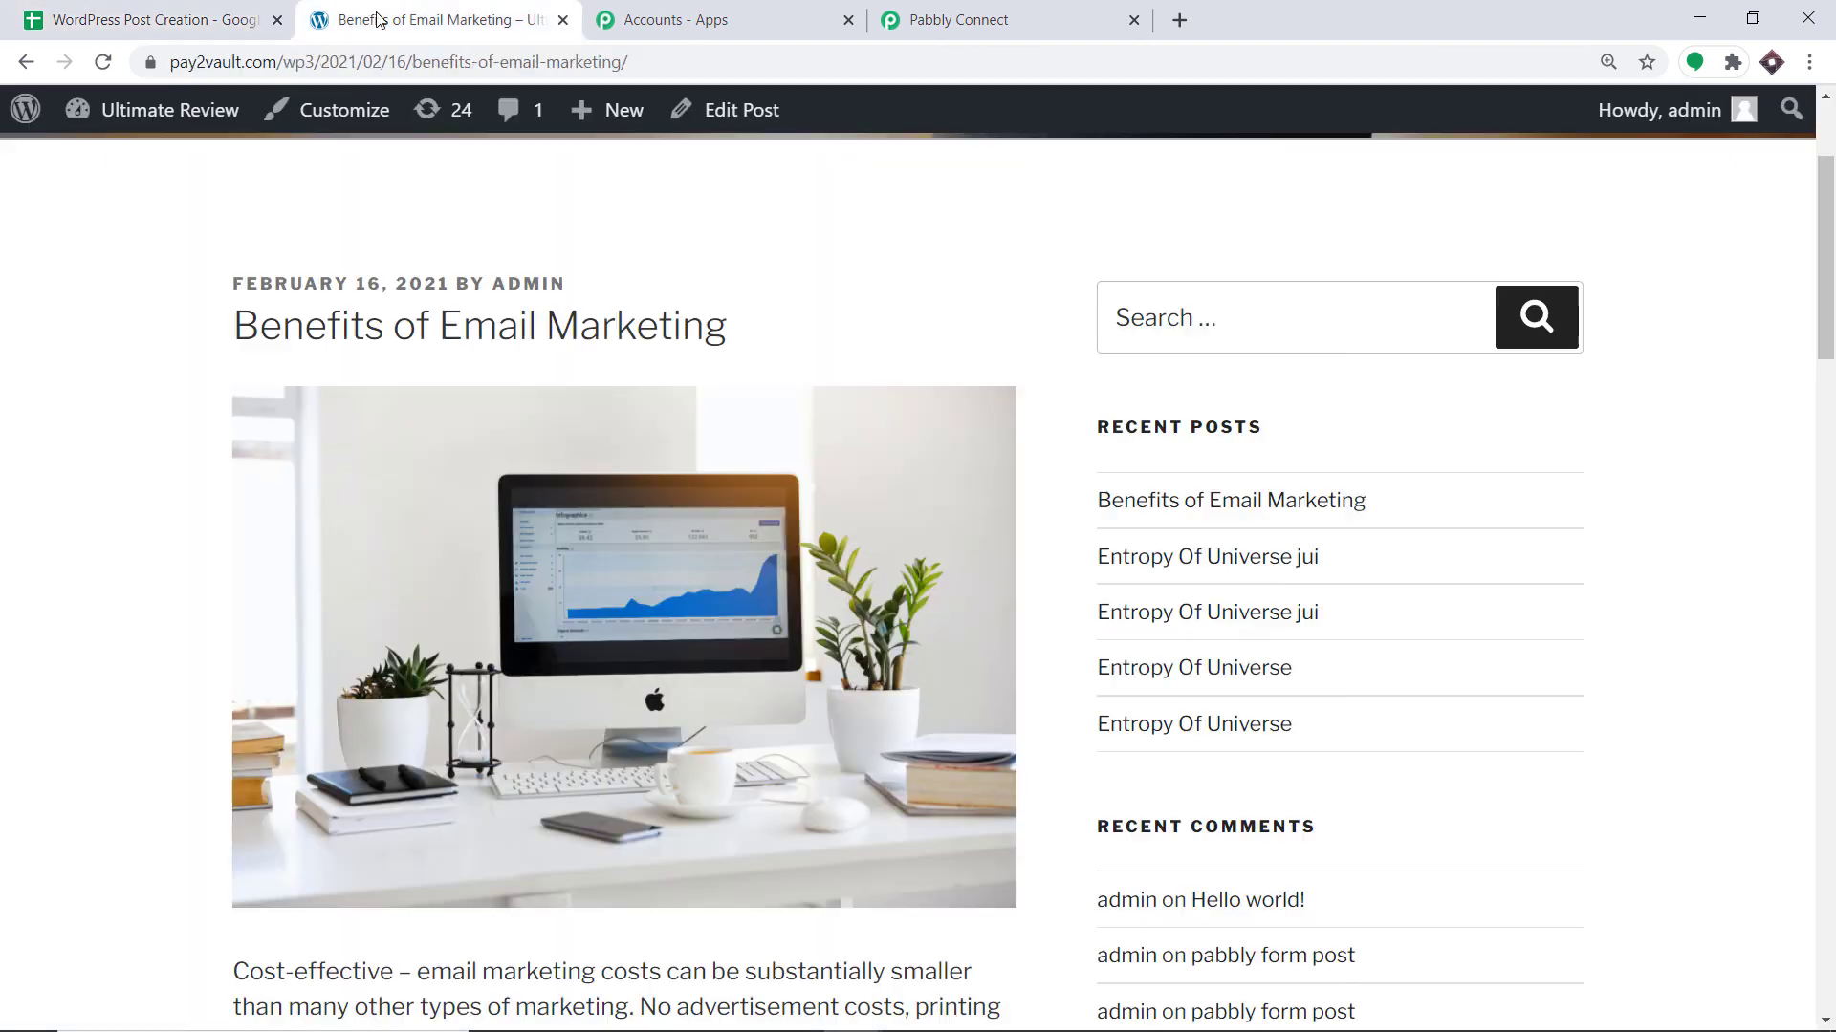
View the auto-published Best Email Marketing Tools post with its image, then return to the sheet.
mouse_move(162, 108)
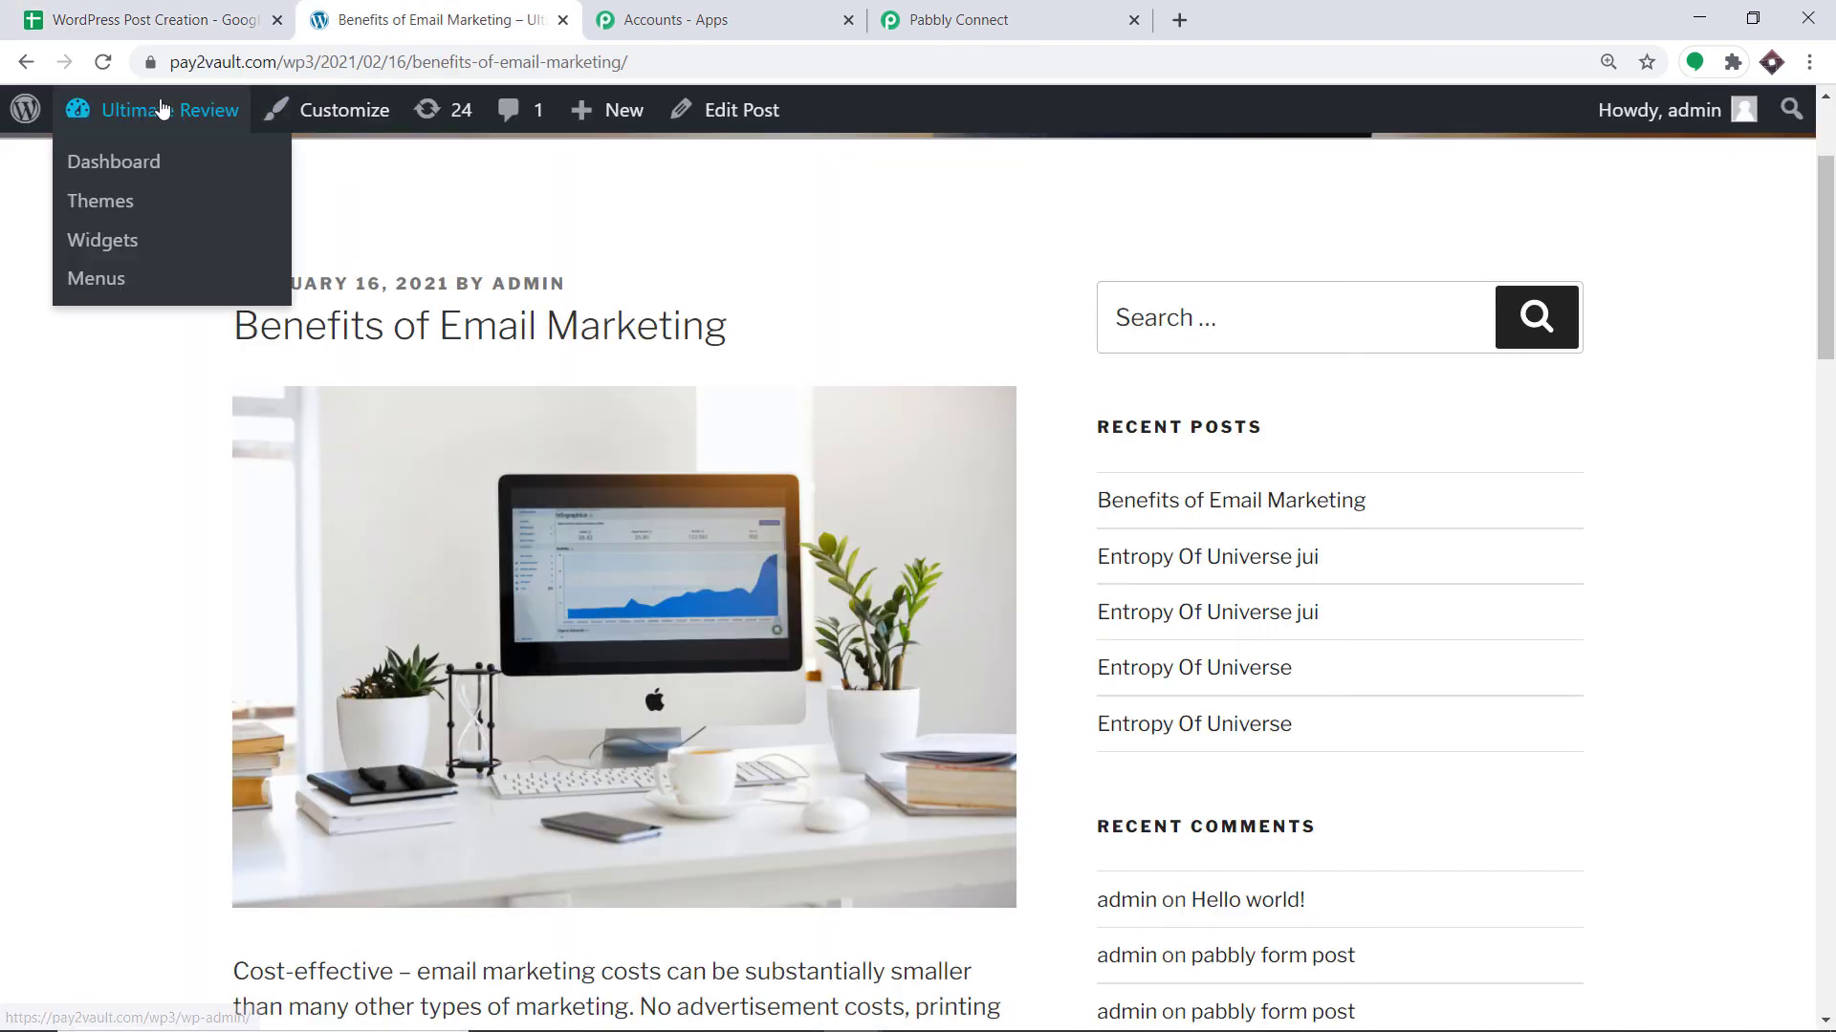
click(117, 165)
click(144, 19)
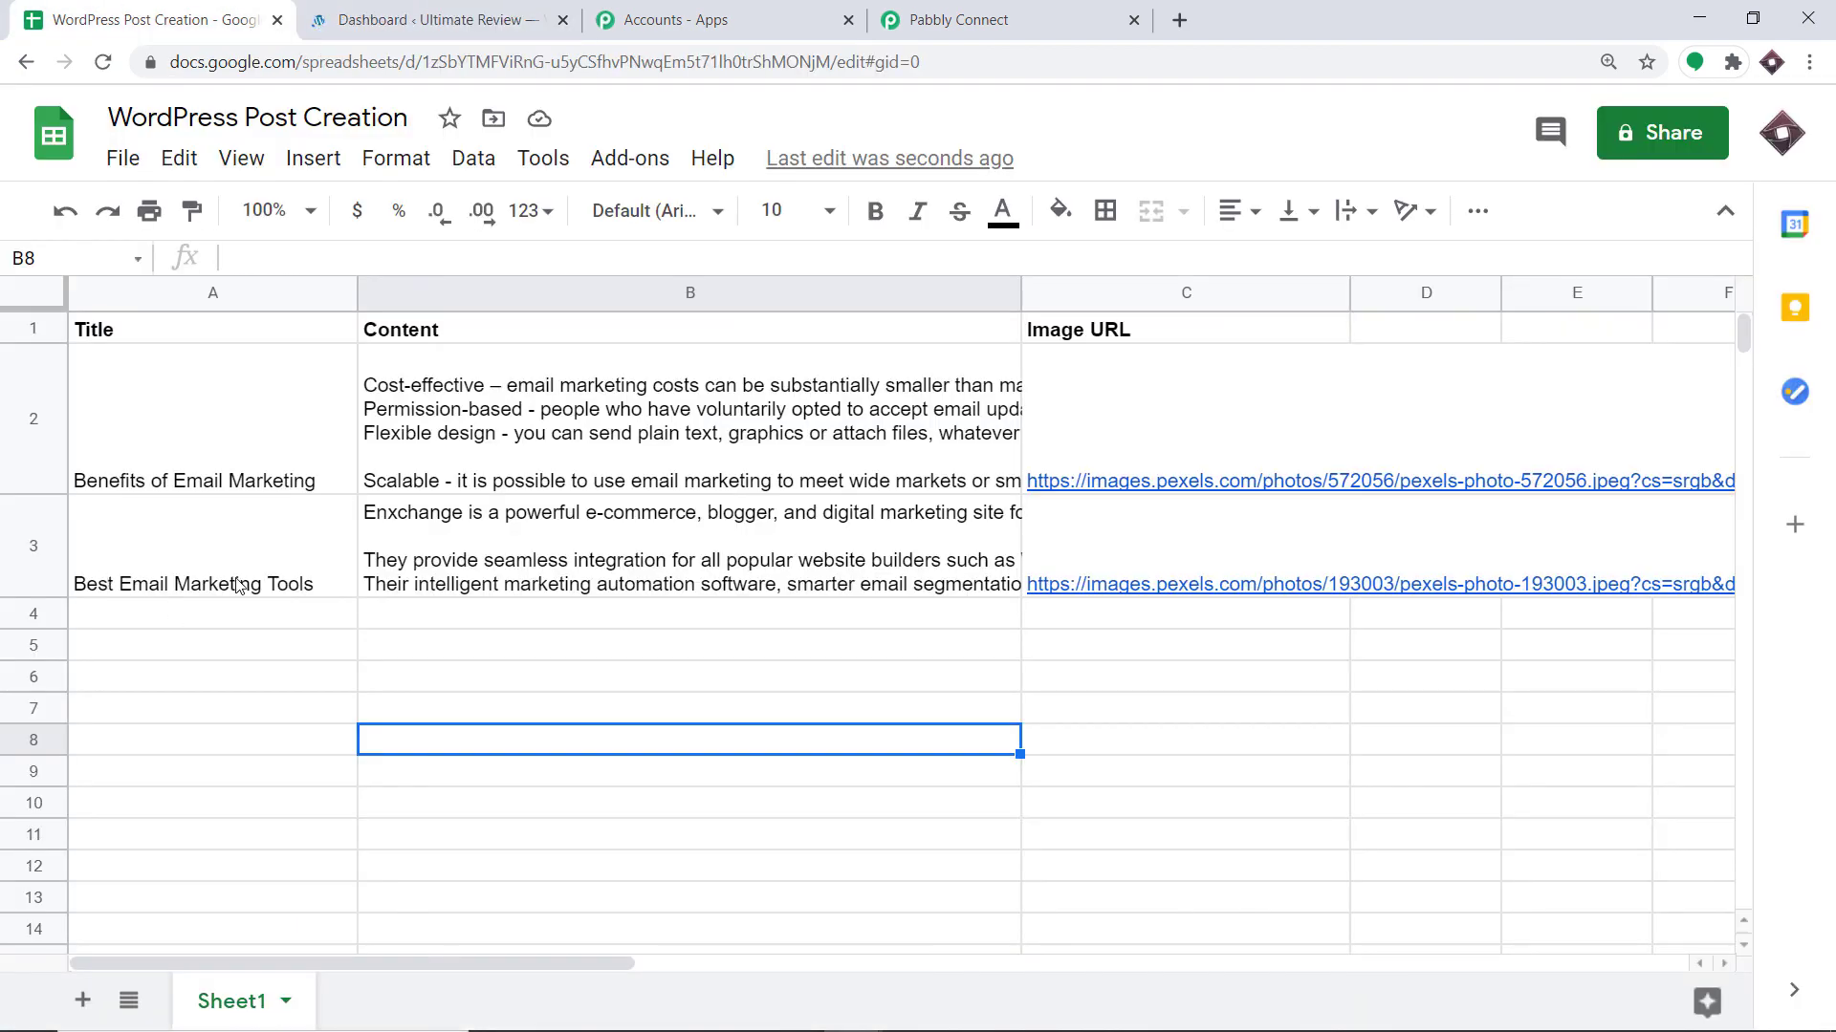
click(488, 19)
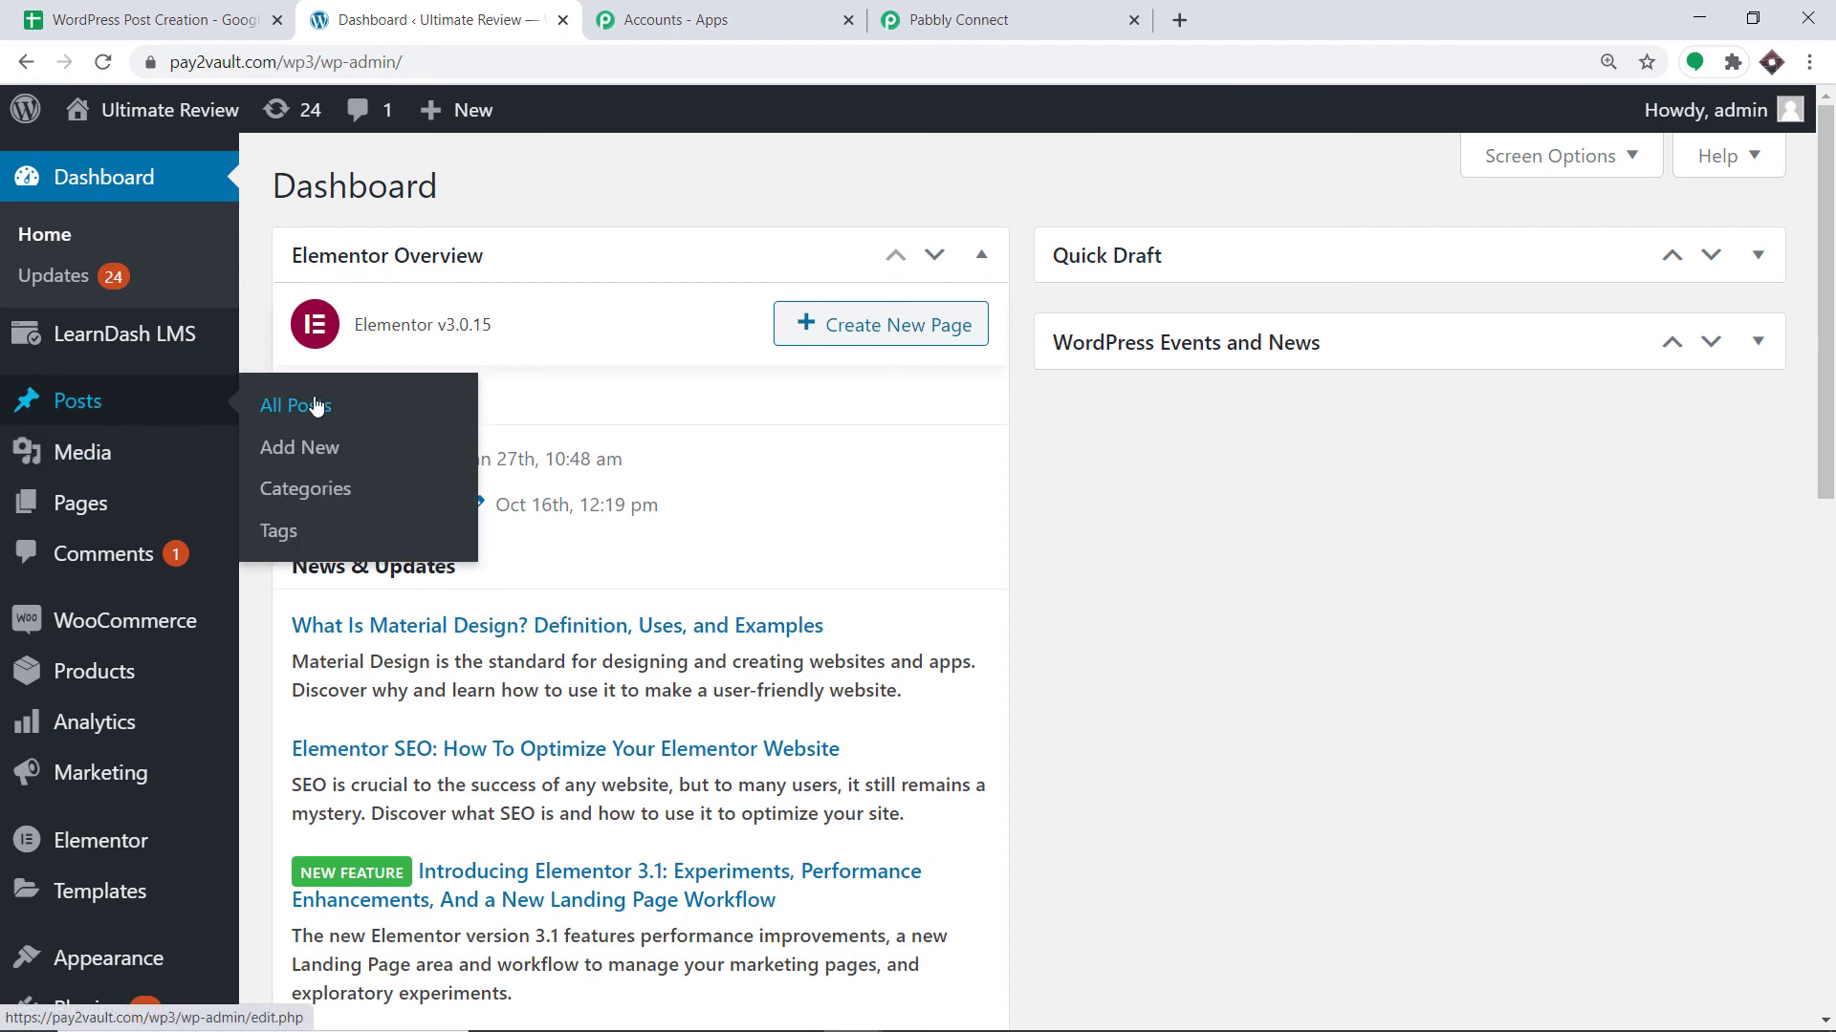
click(296, 405)
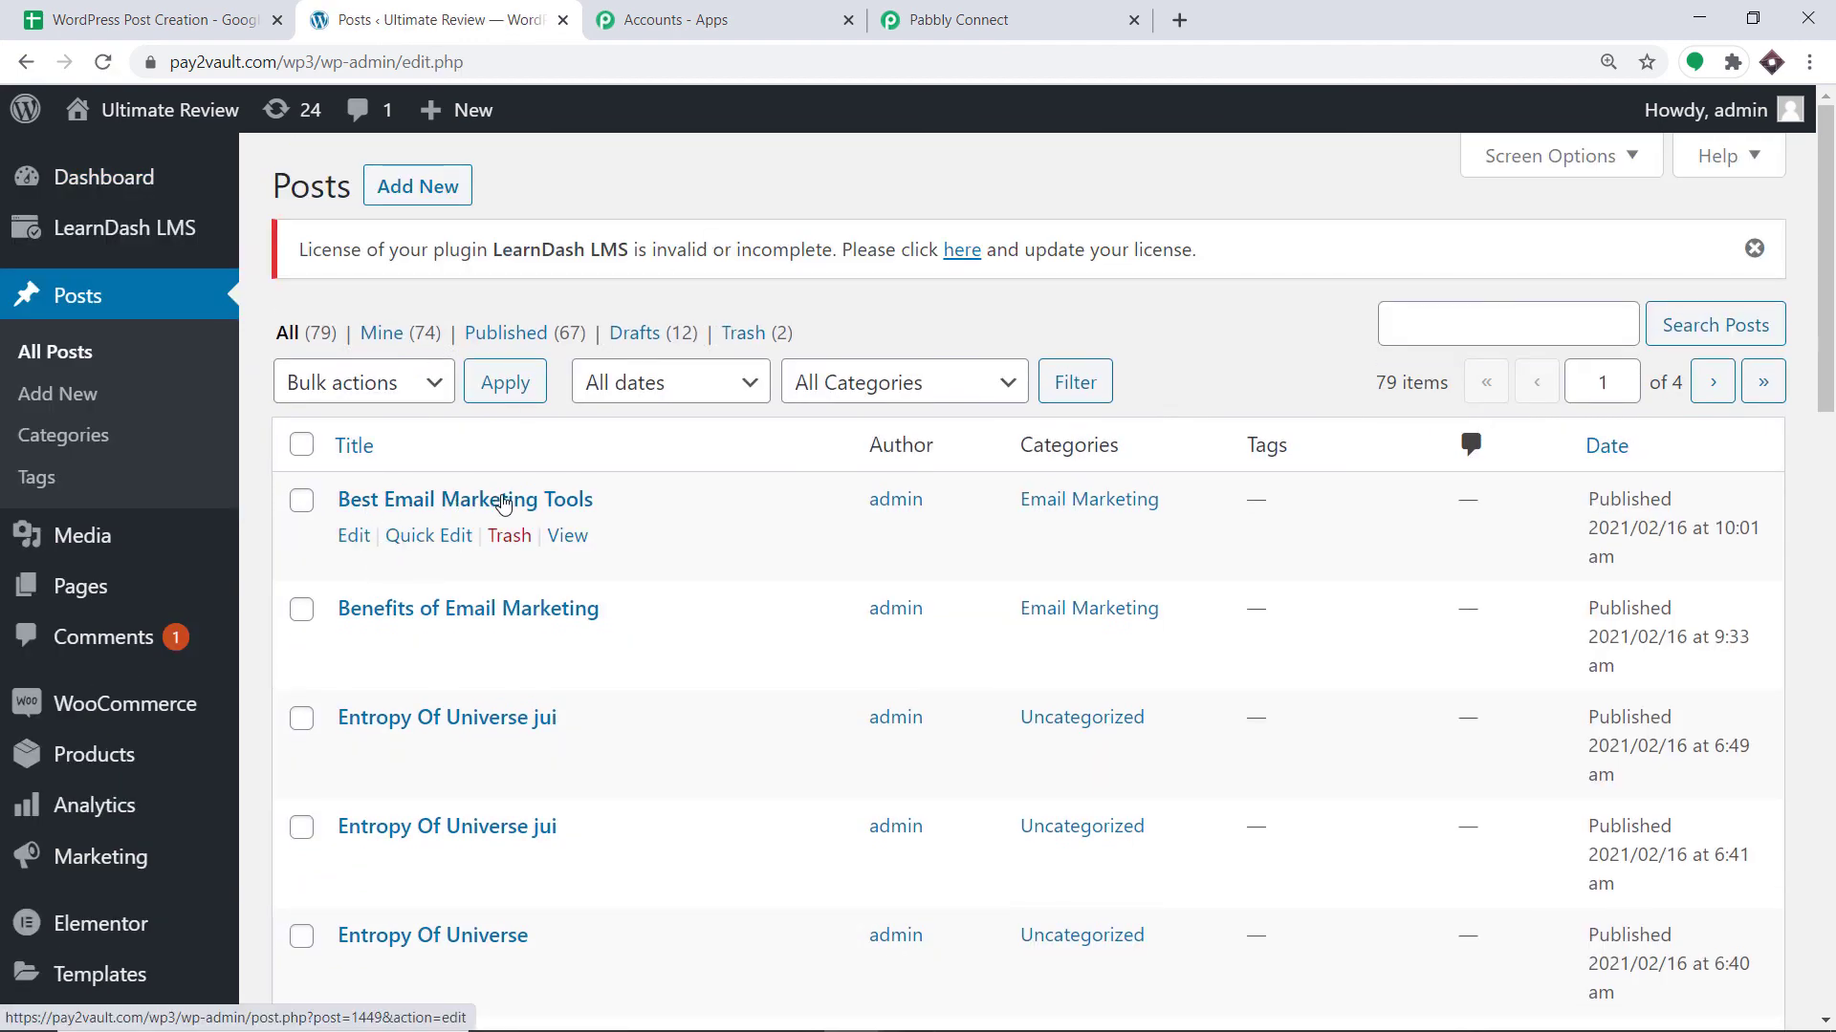
click(568, 535)
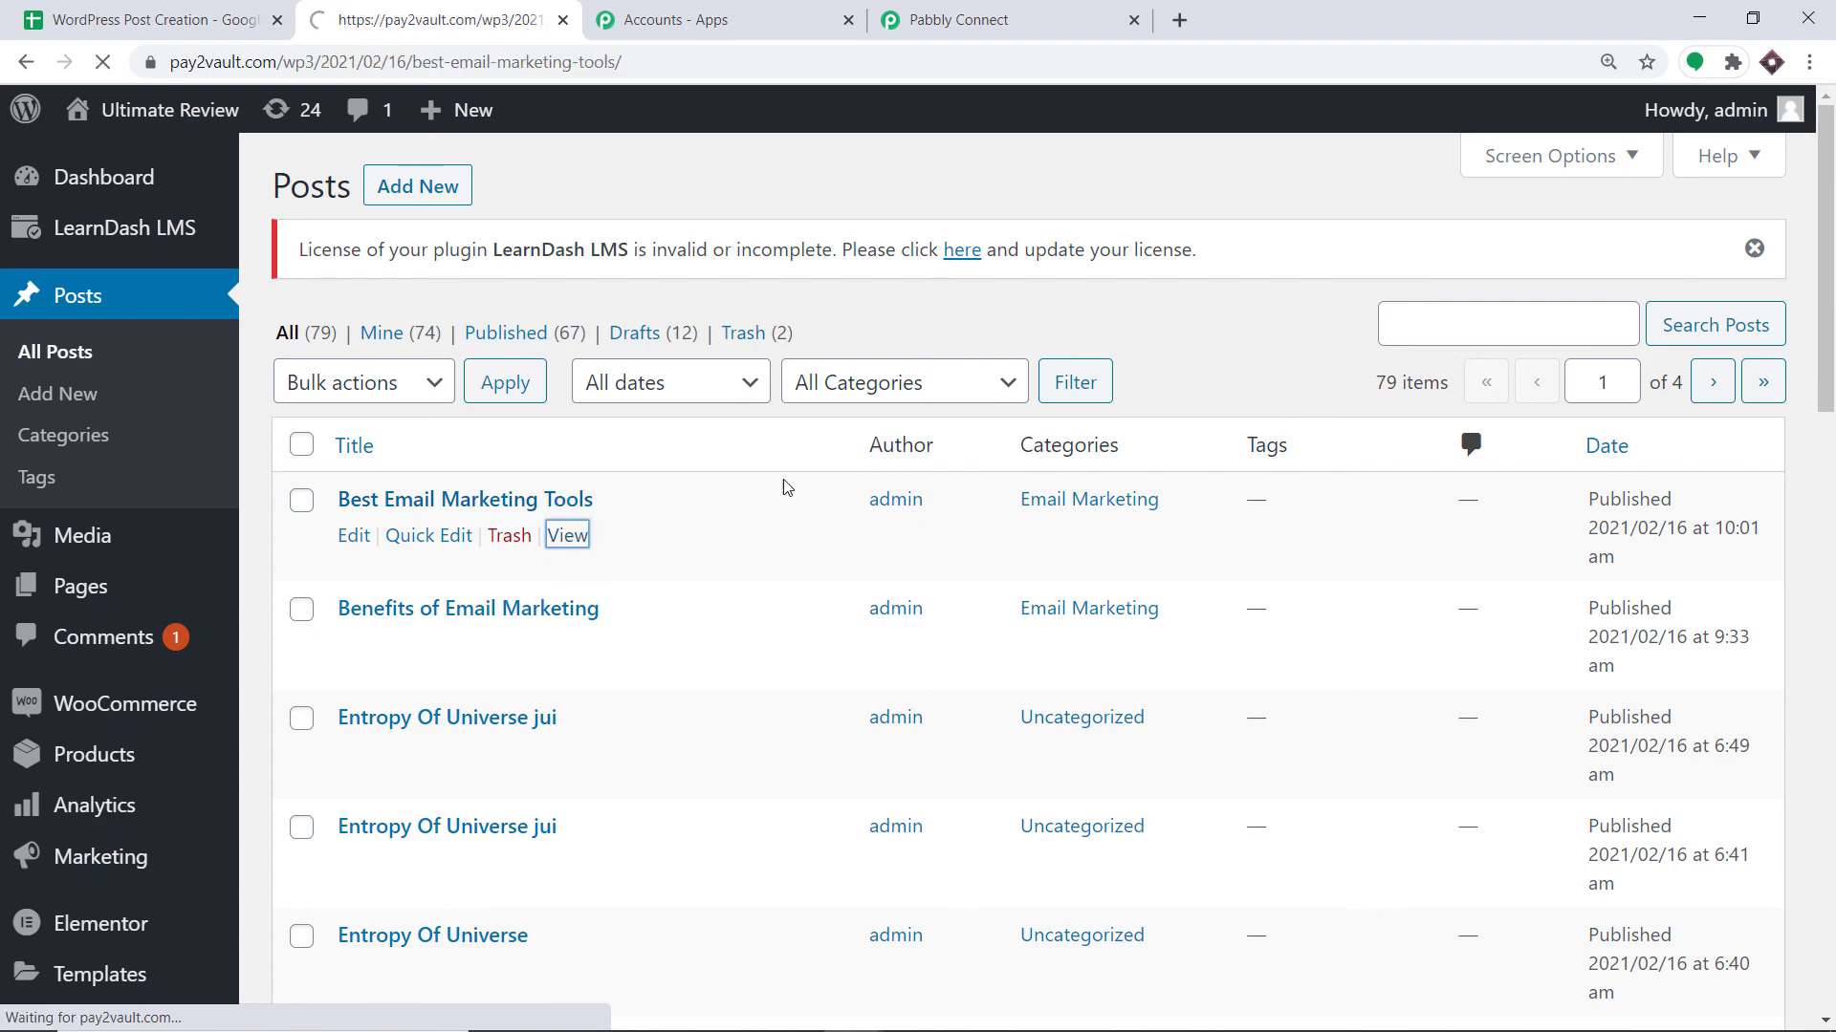
scroll(858, 524, down, 3)
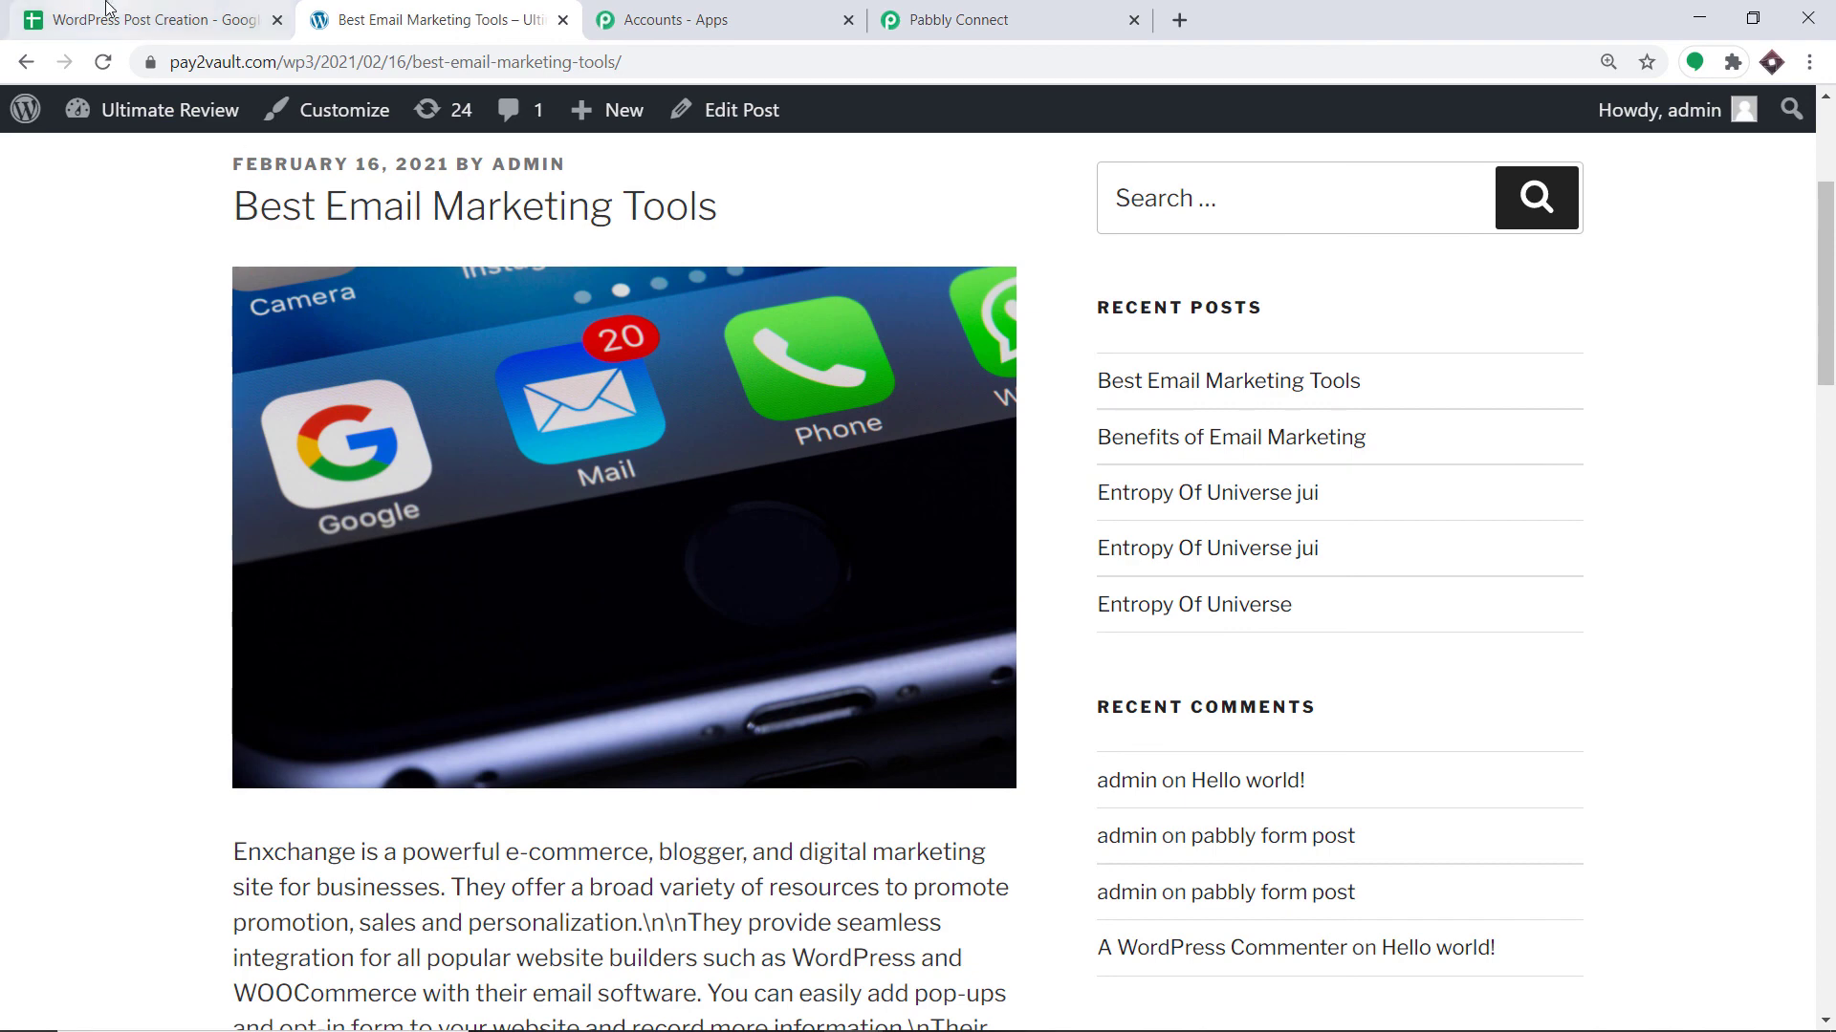
click(153, 19)
click(1193, 587)
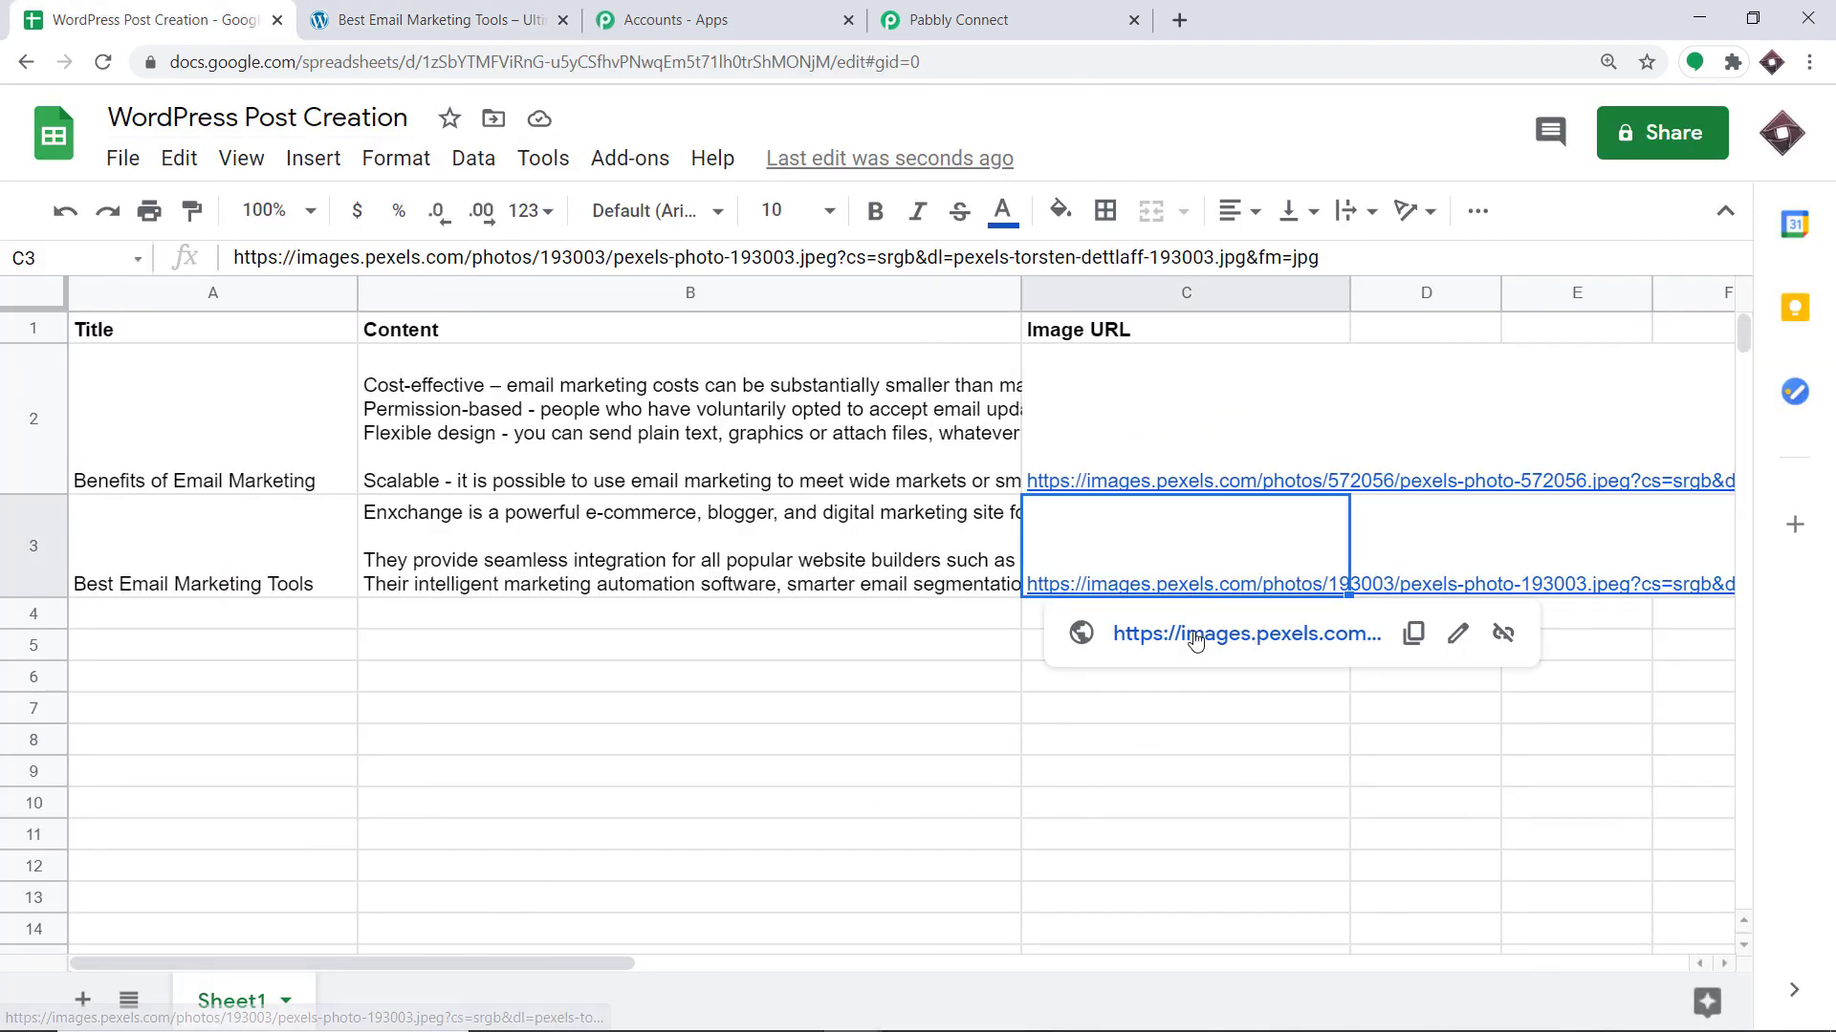
Check that C3's image pexels-torsten-dettlaff-193003.jpg matches the Best Email Marketing Tools featured image.
click(1196, 631)
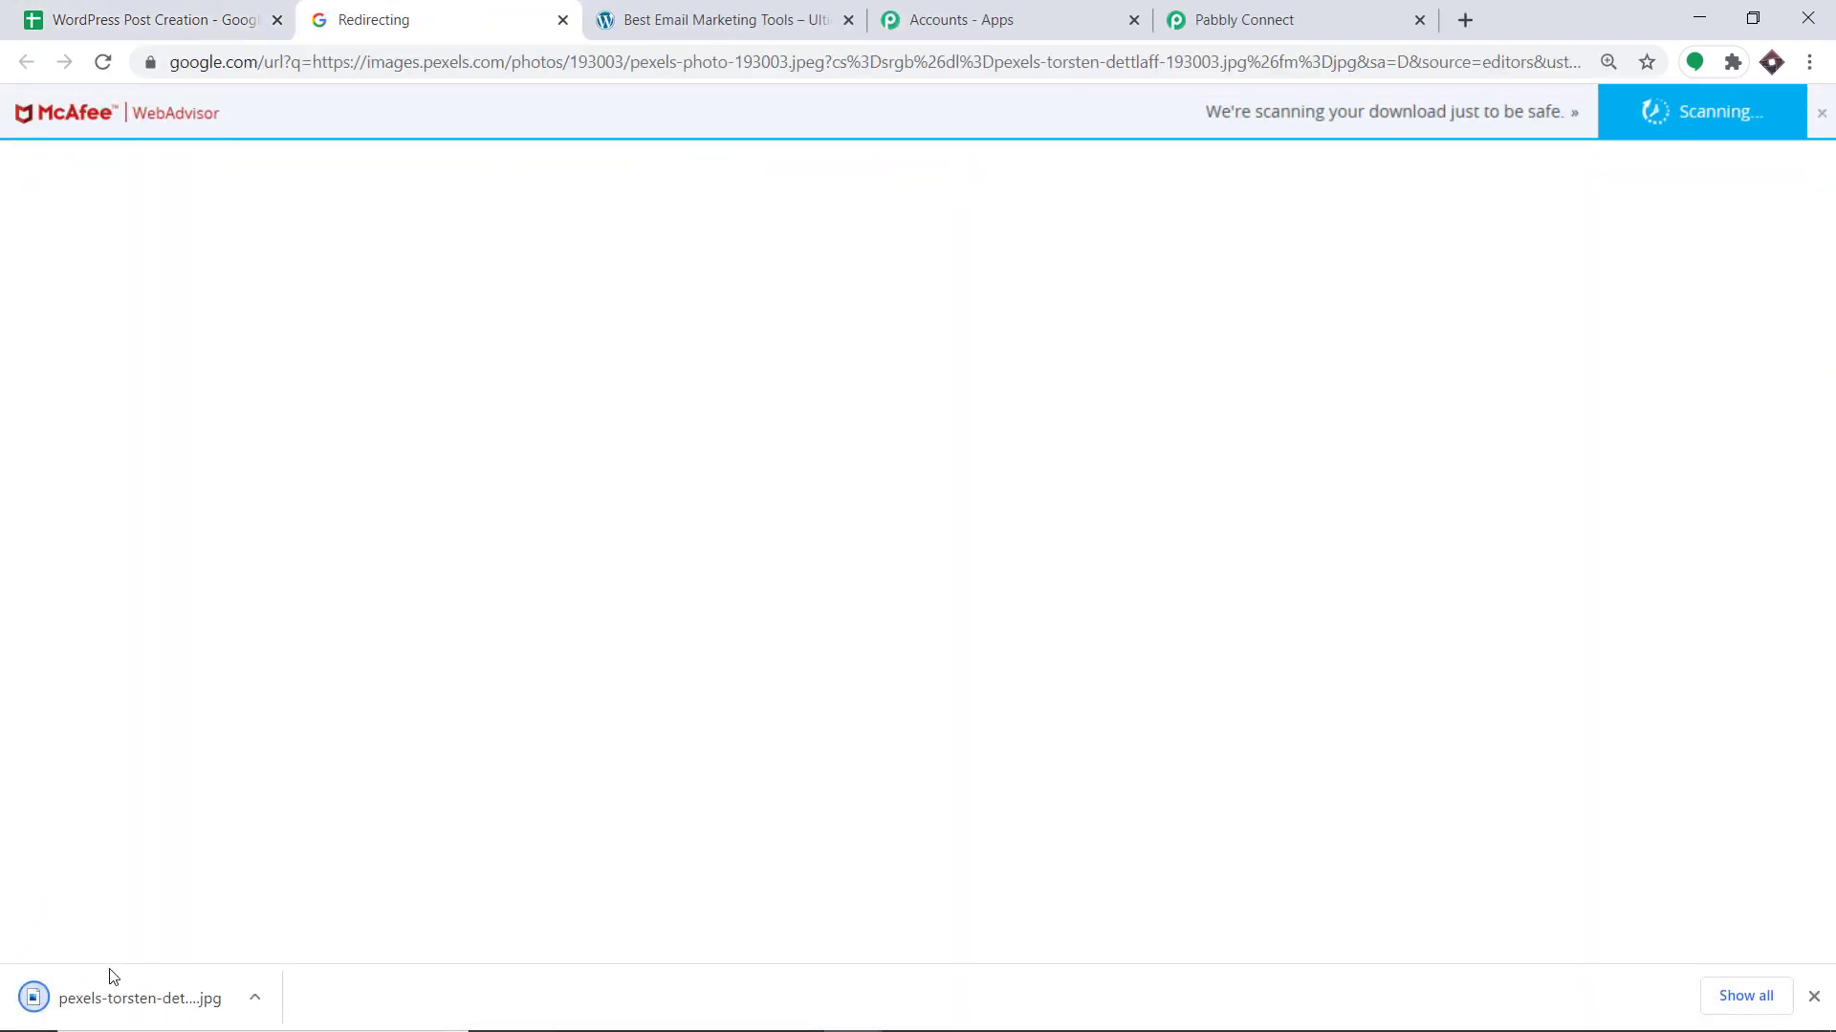
click(100, 983)
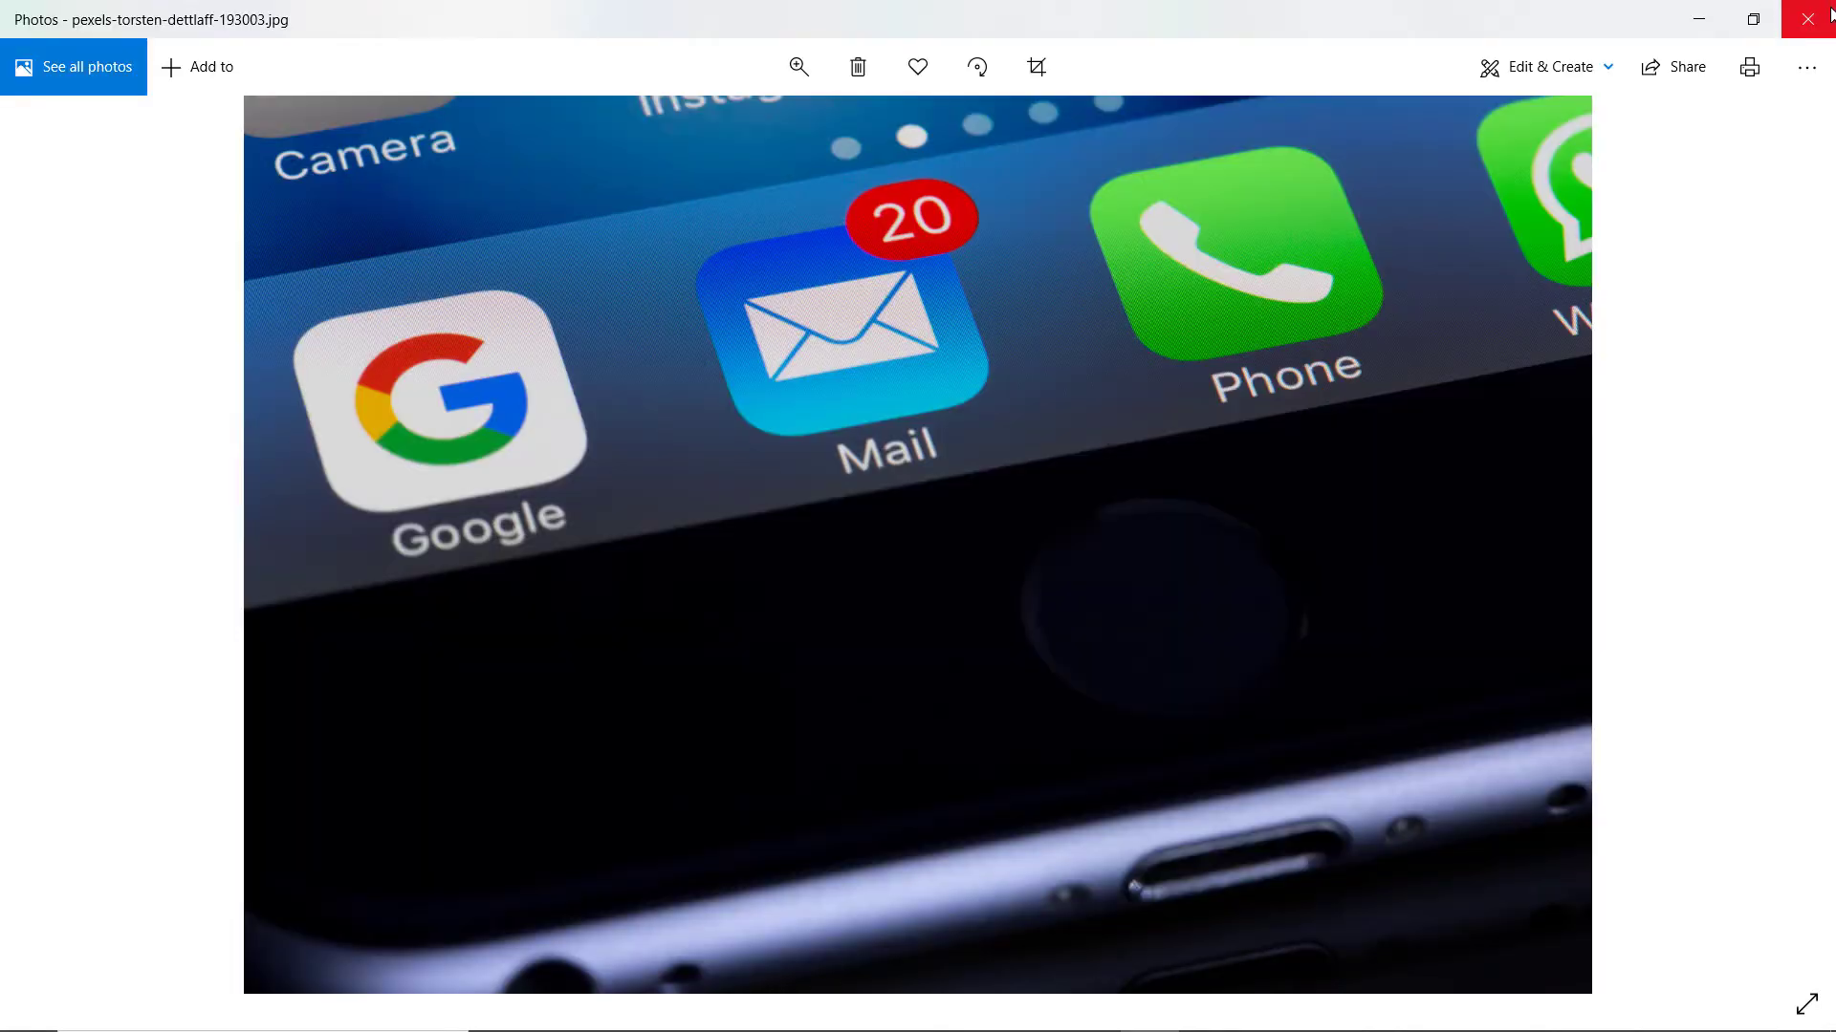
click(1829, 11)
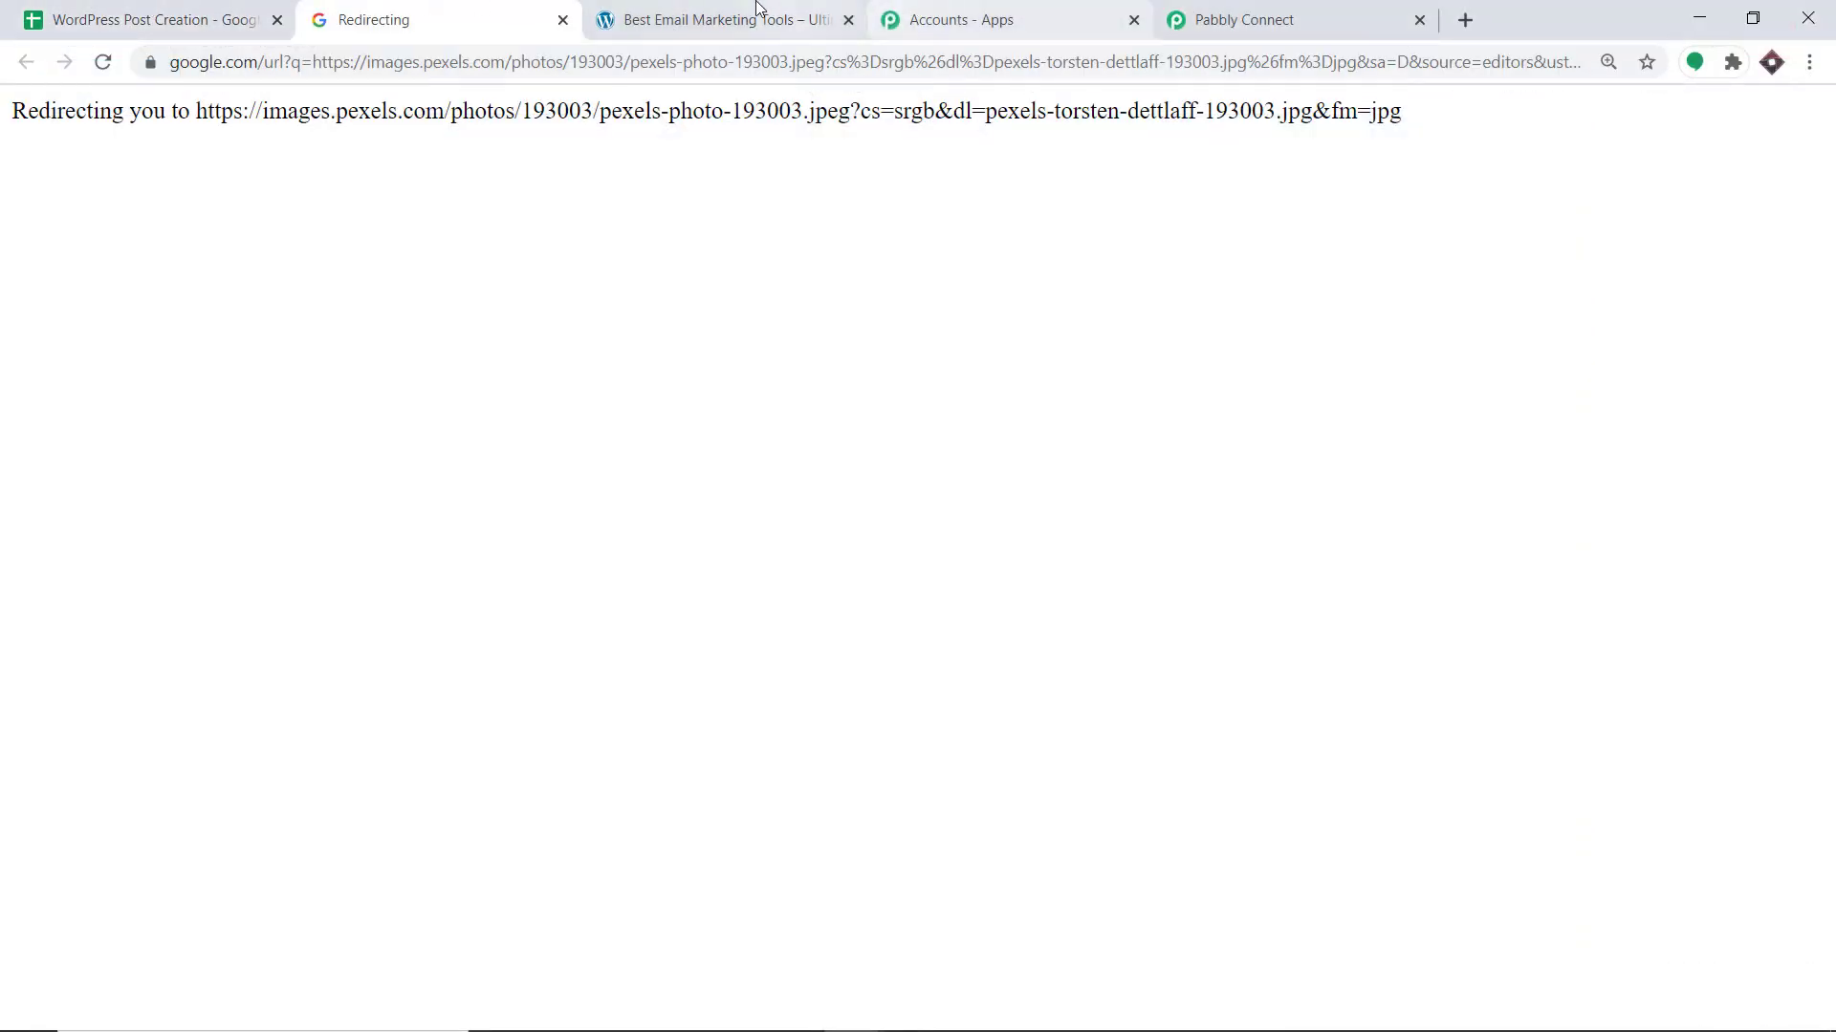
click(756, 10)
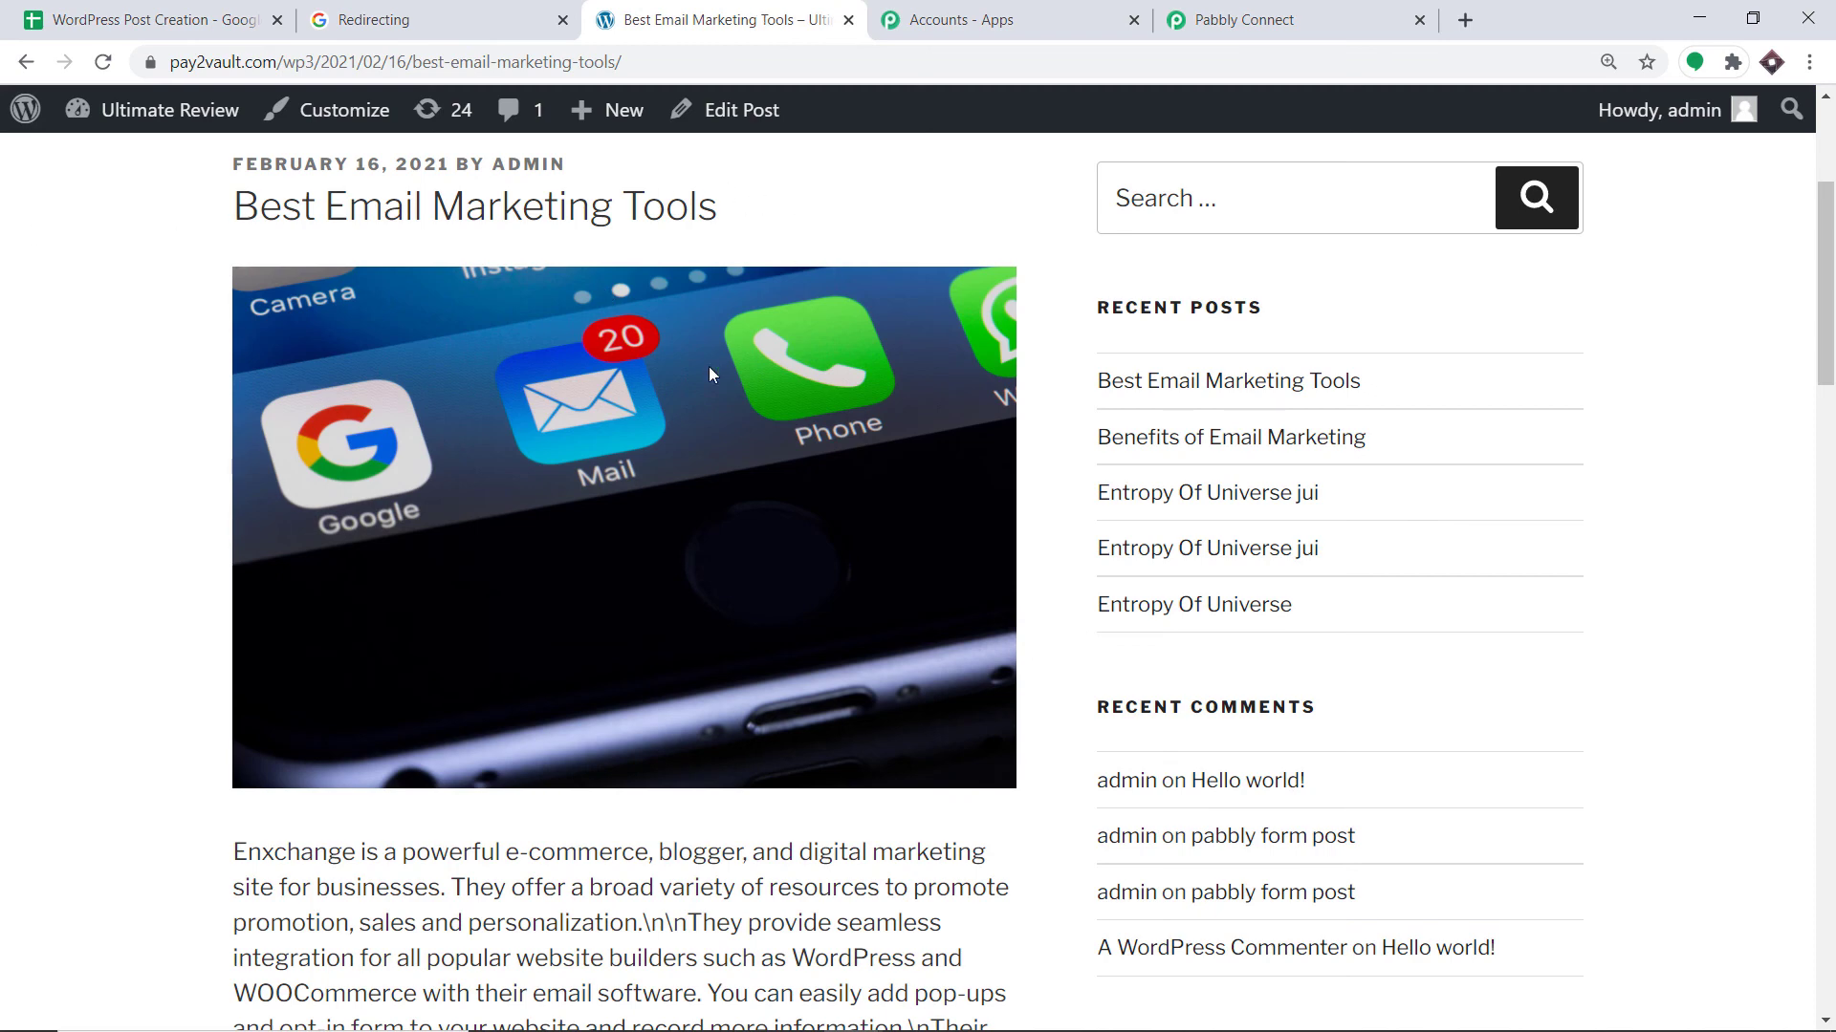
scroll(688, 387, down, 4)
scroll(536, 525, up, 4)
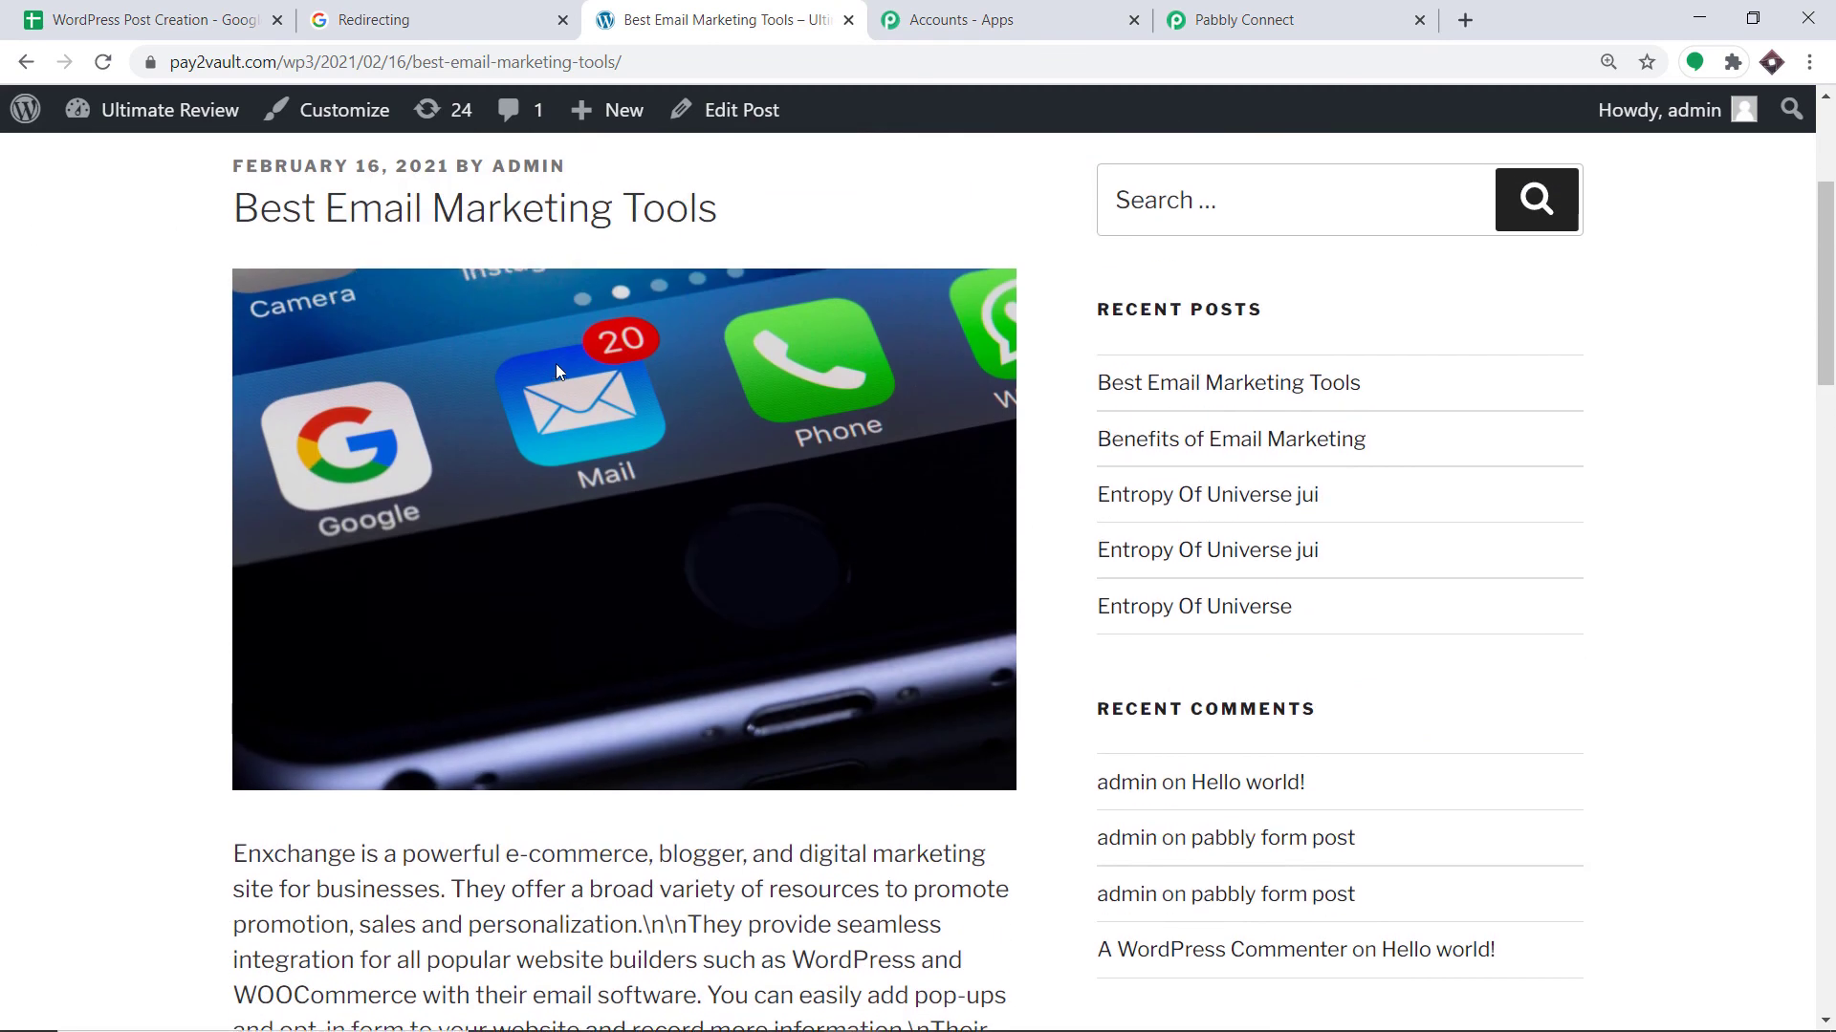
scroll(558, 368, up, 1)
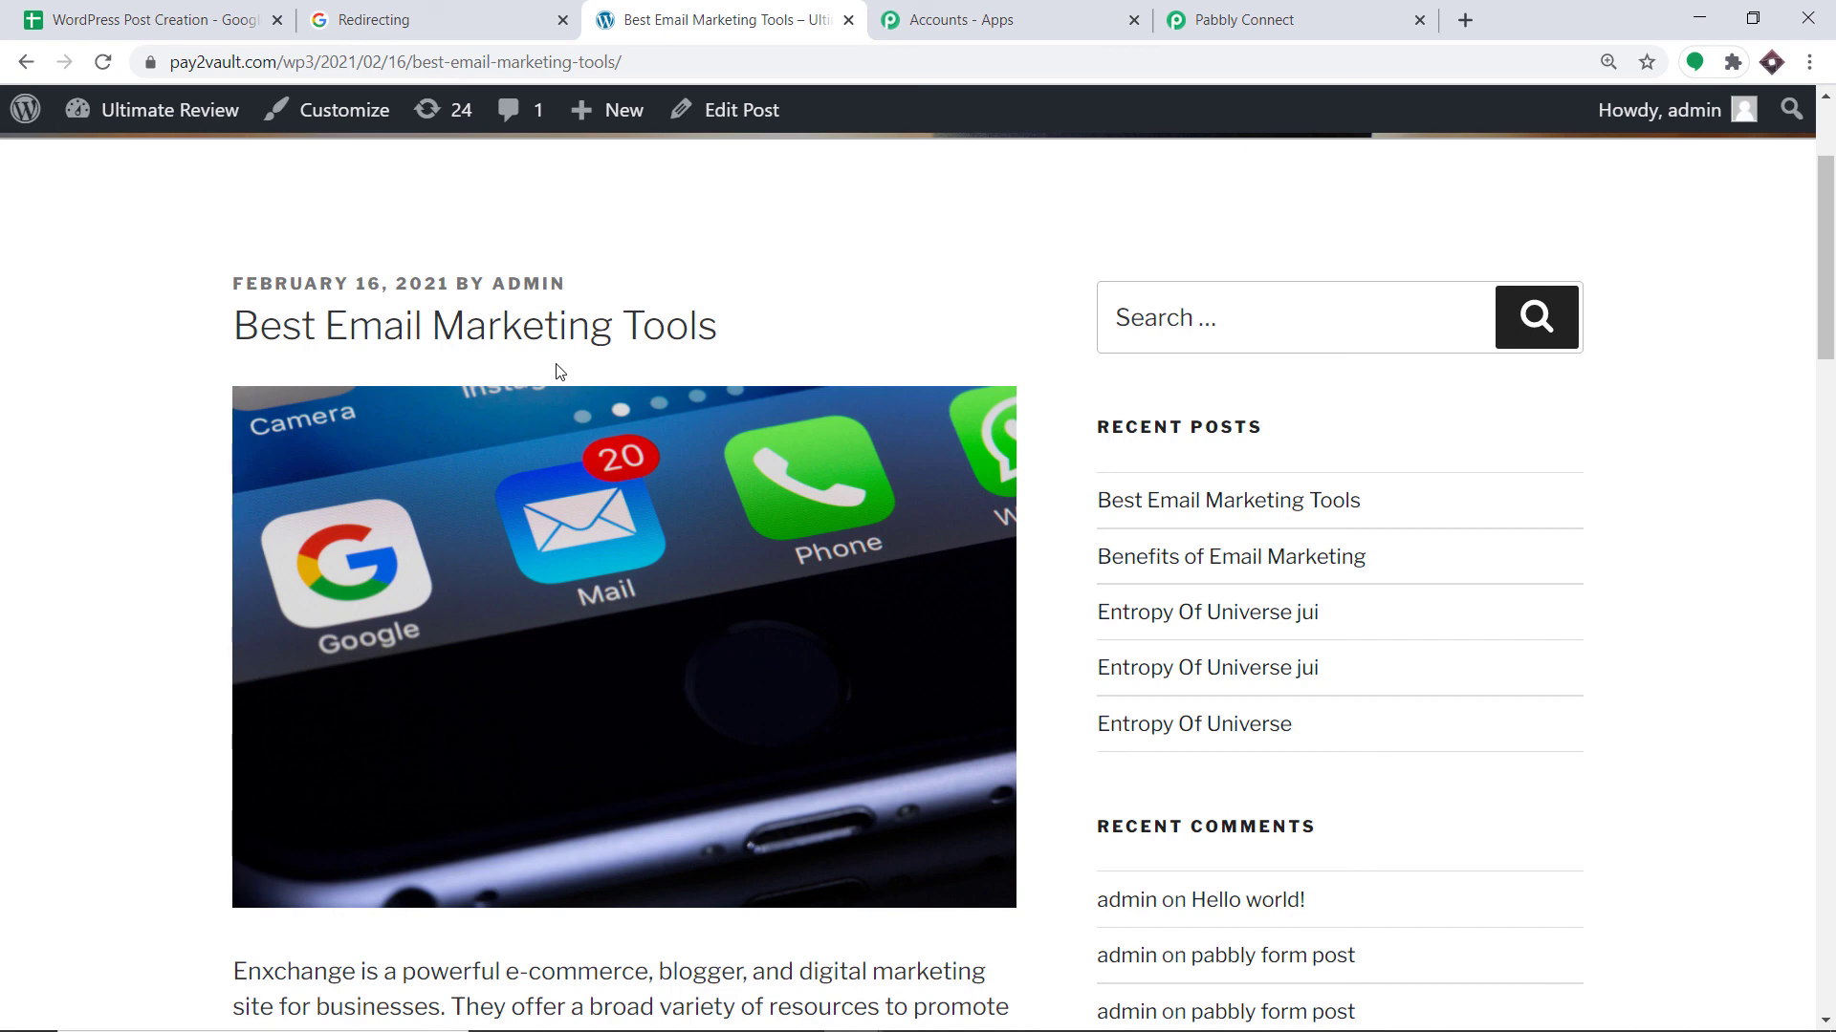